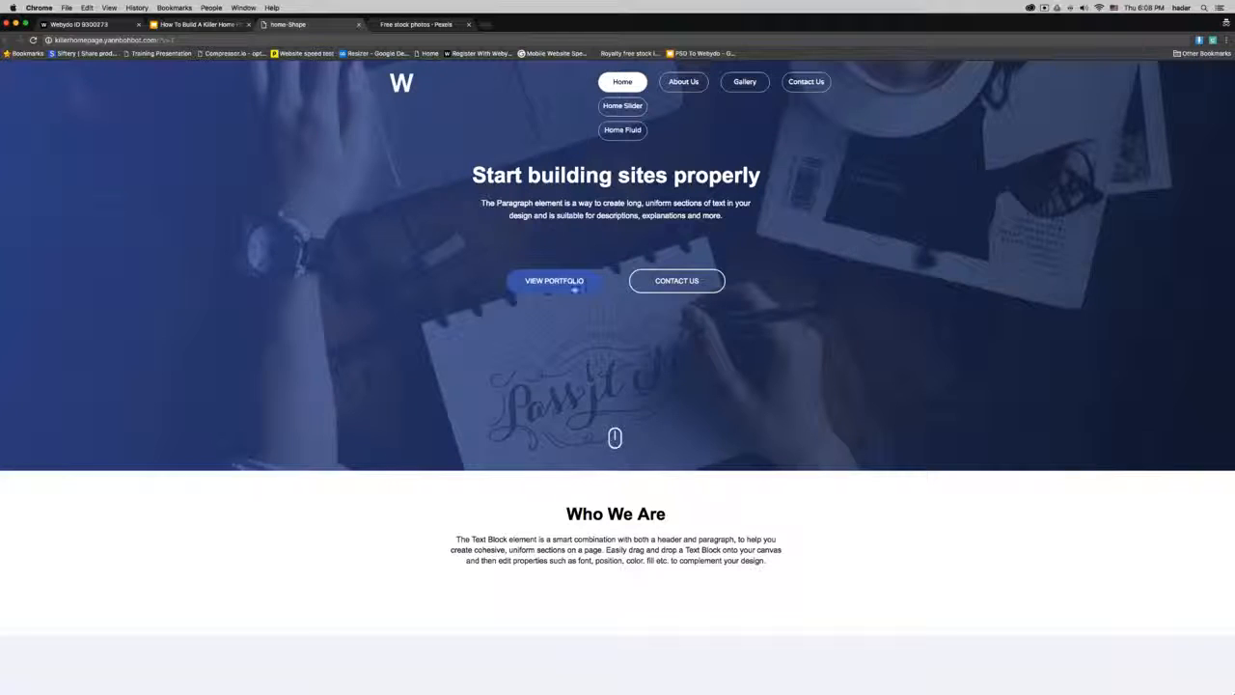
# Step: Review the sample home page's sections from banner to footer and cycle through its testimonials
pyautogui.scroll(-15, 704, 383)
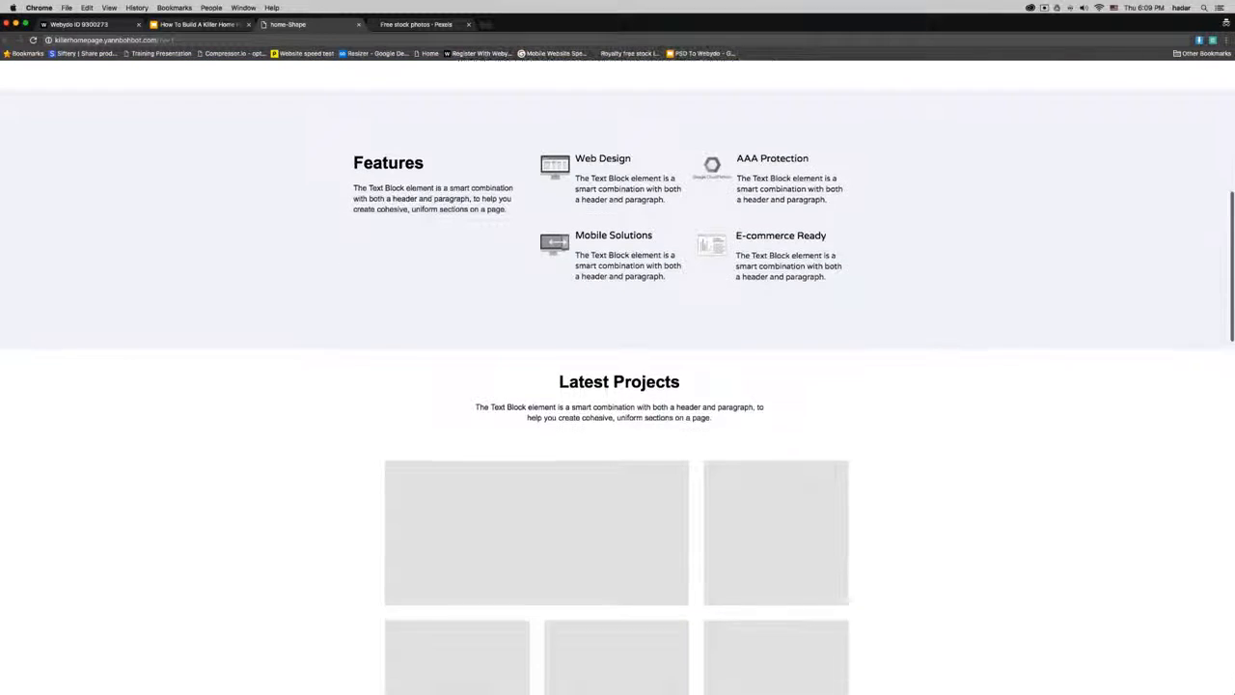
pyautogui.scroll(-10, 705, 383)
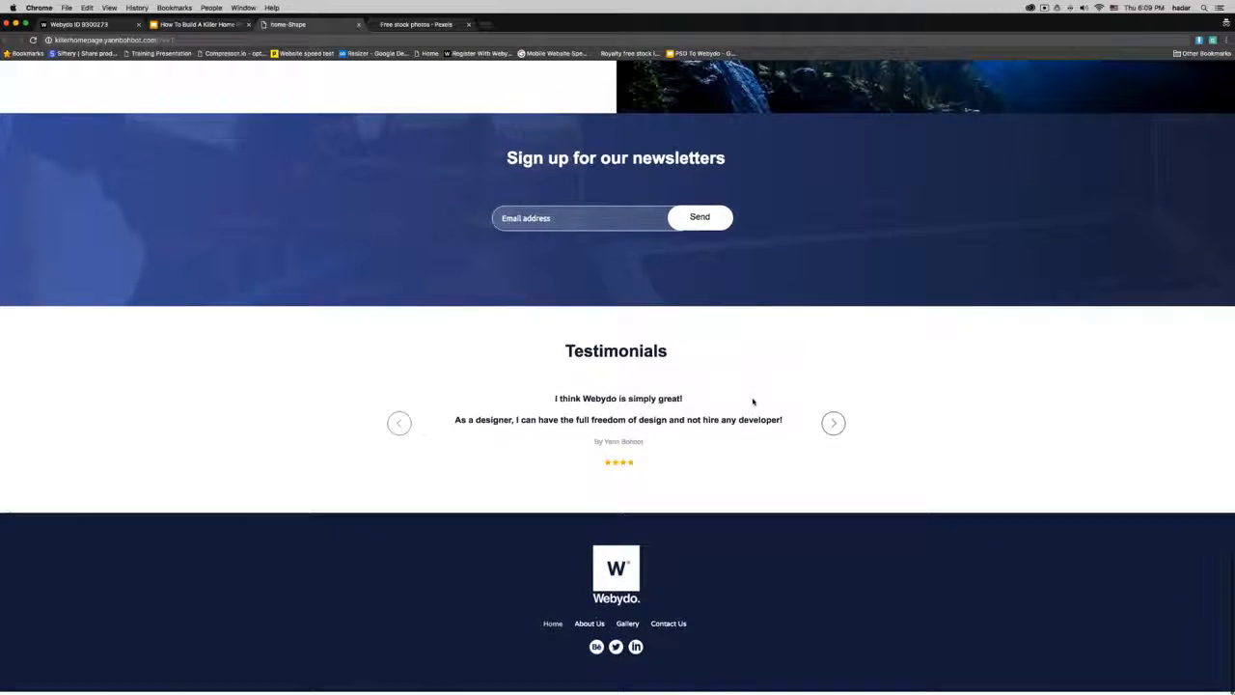
pyautogui.click(833, 428)
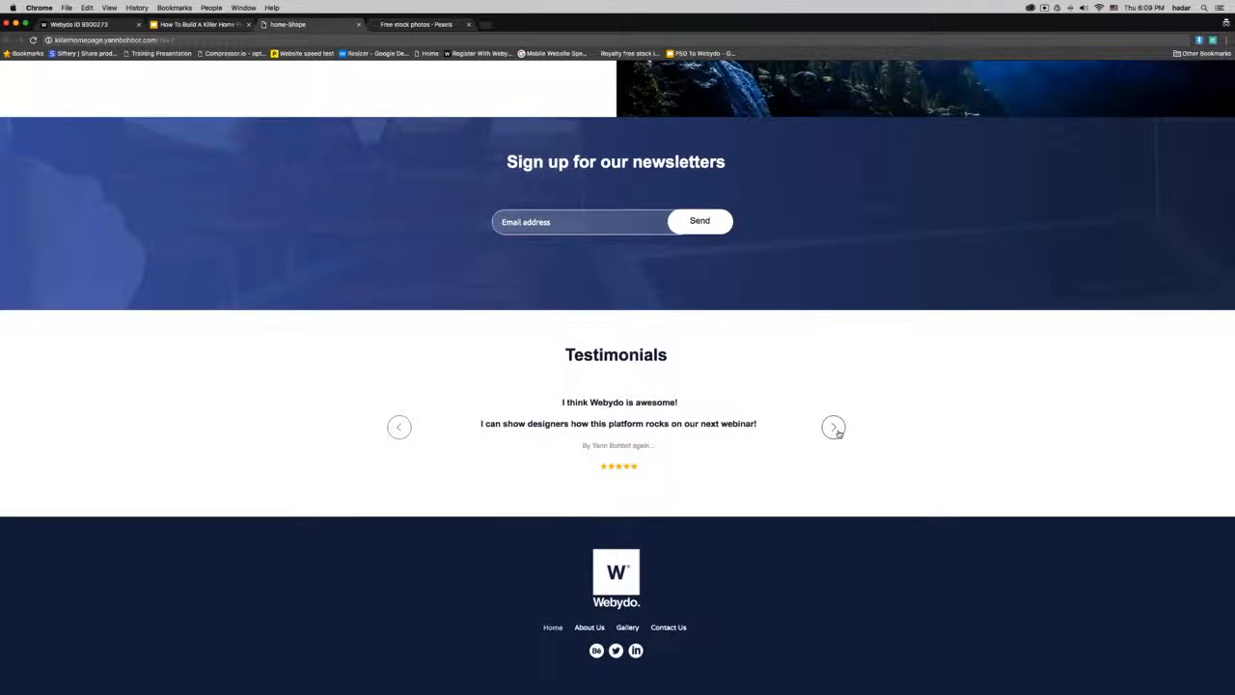
pyautogui.click(835, 429)
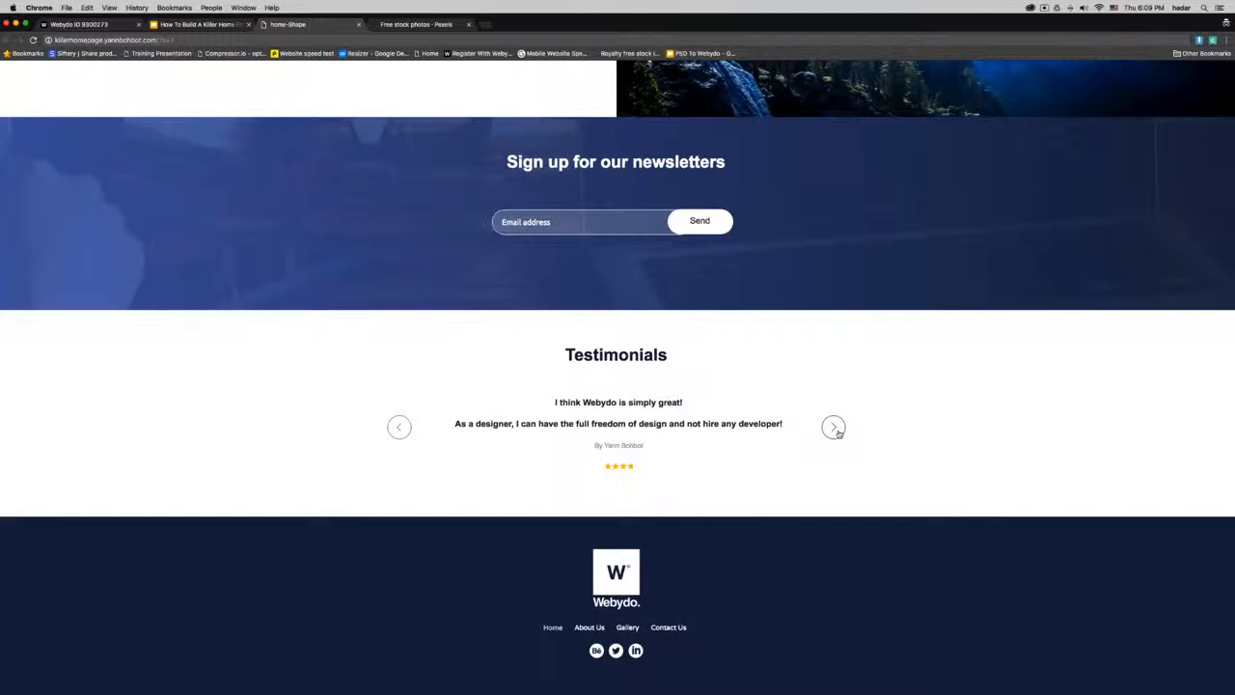
pyautogui.scroll(15, 837, 431)
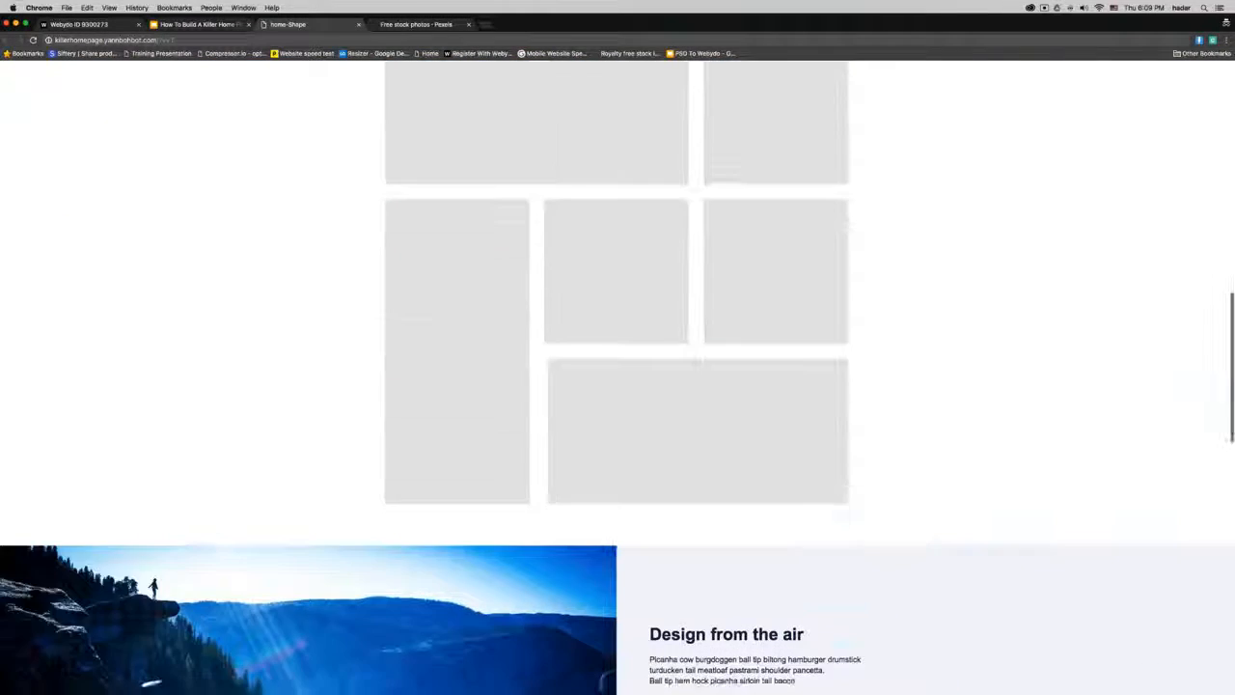
pyautogui.scroll(3, 618, 386)
pyautogui.scroll(-5, 196, 429)
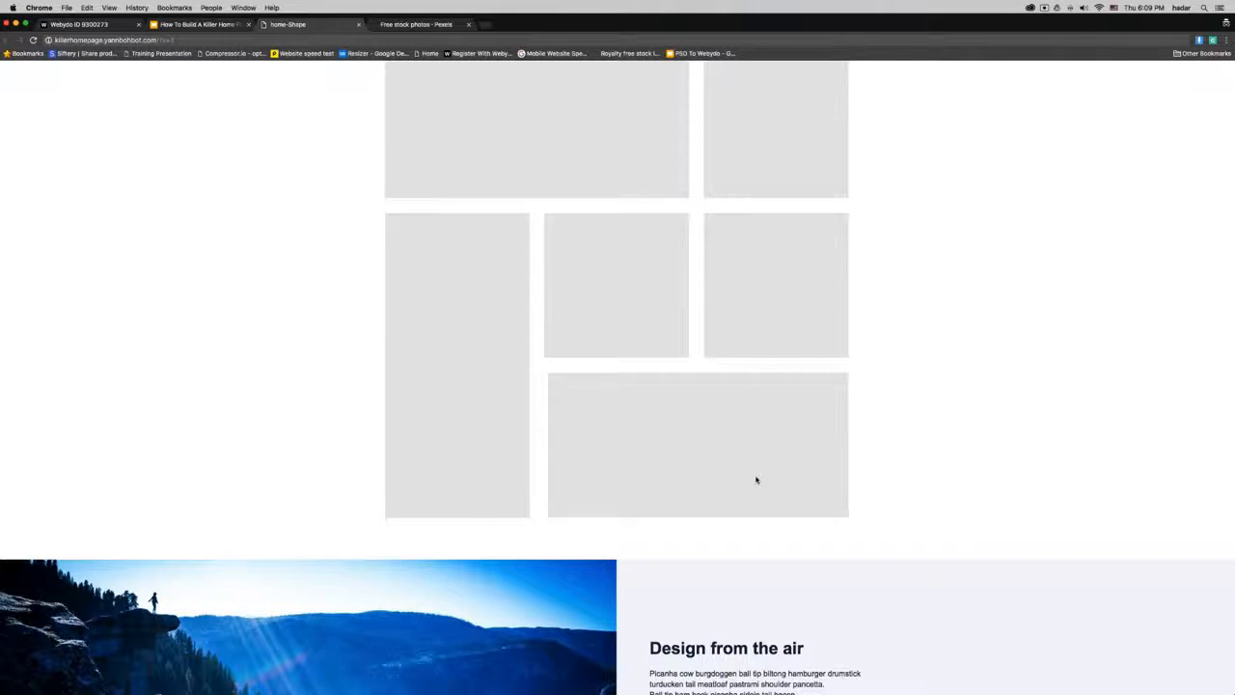
pyautogui.scroll(4, 756, 478)
pyautogui.scroll(2, 756, 480)
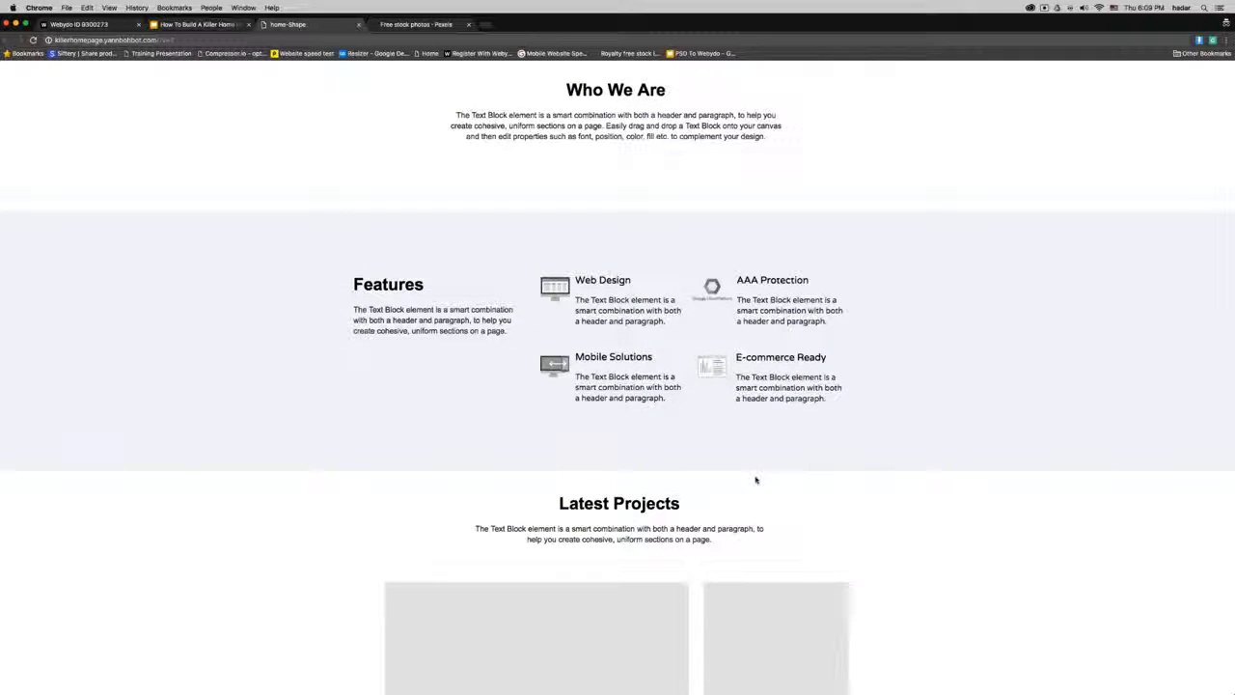
pyautogui.scroll(3, 755, 478)
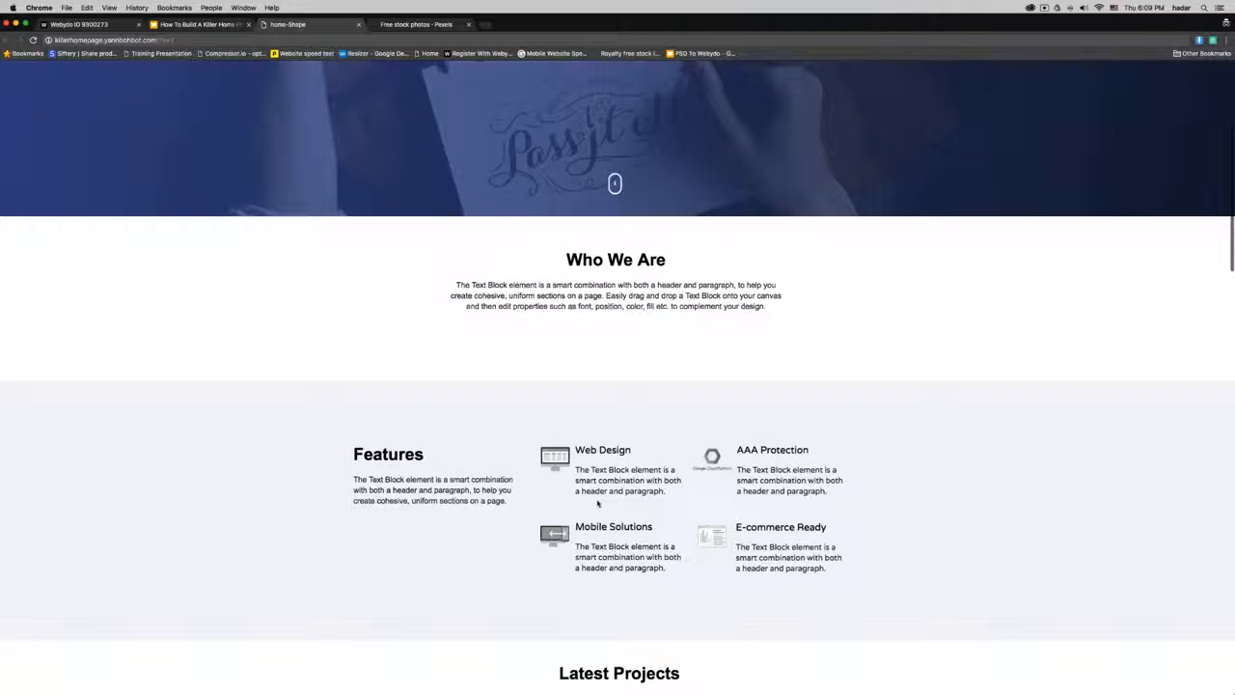
pyautogui.scroll(4, 597, 503)
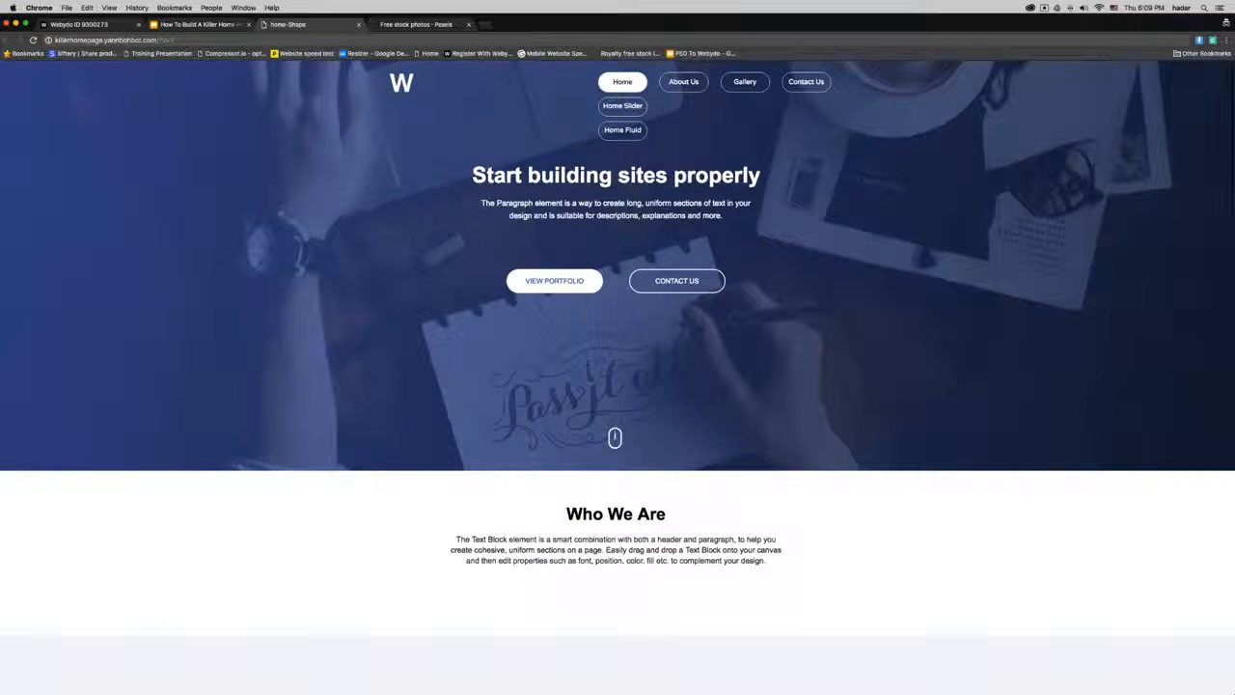
# Step: Open the Home Slider page and review its intro banner and image slider
pyautogui.click(622, 106)
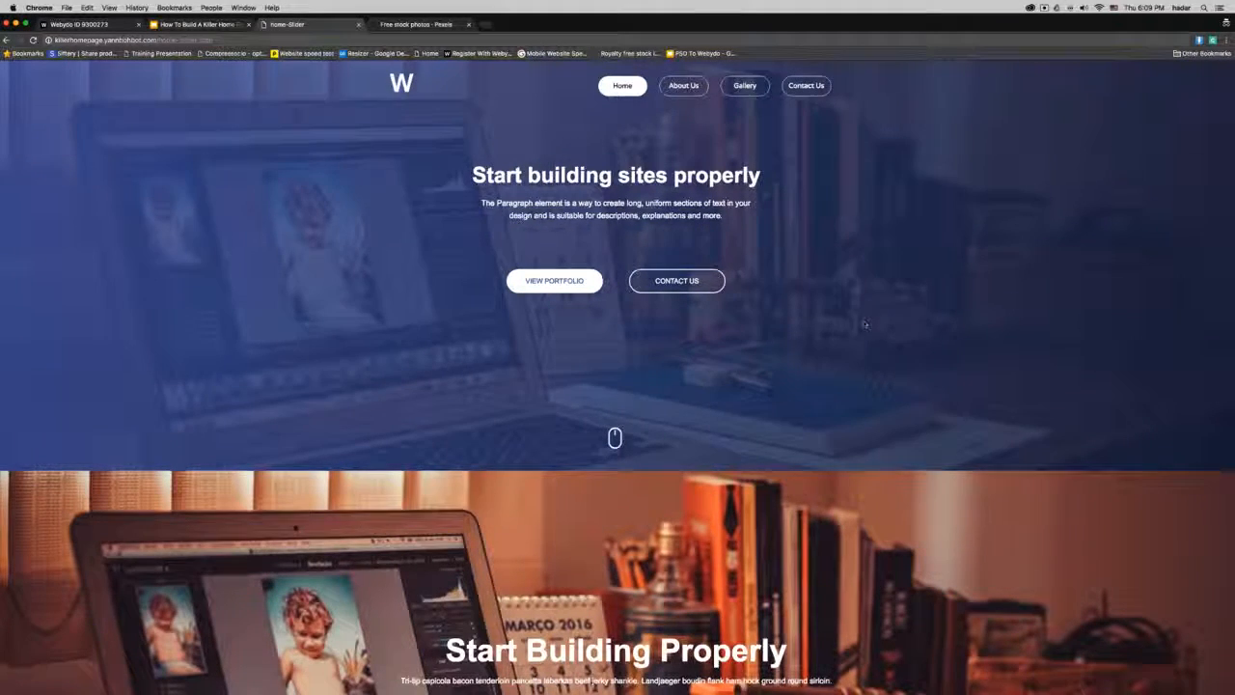
pyautogui.scroll(-3, 865, 324)
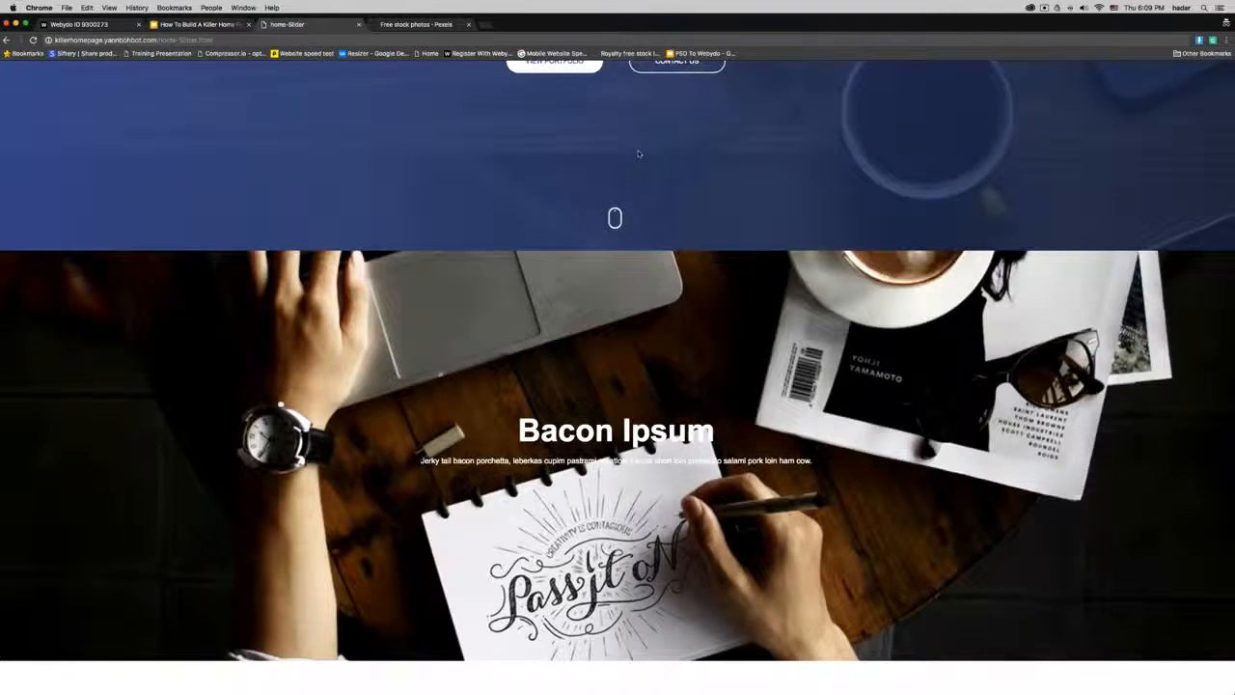
pyautogui.scroll(5, 621, 126)
# Step: Open the Home Fluid page and review its split banner and the sections beneath it
pyautogui.moveTo(621, 126)
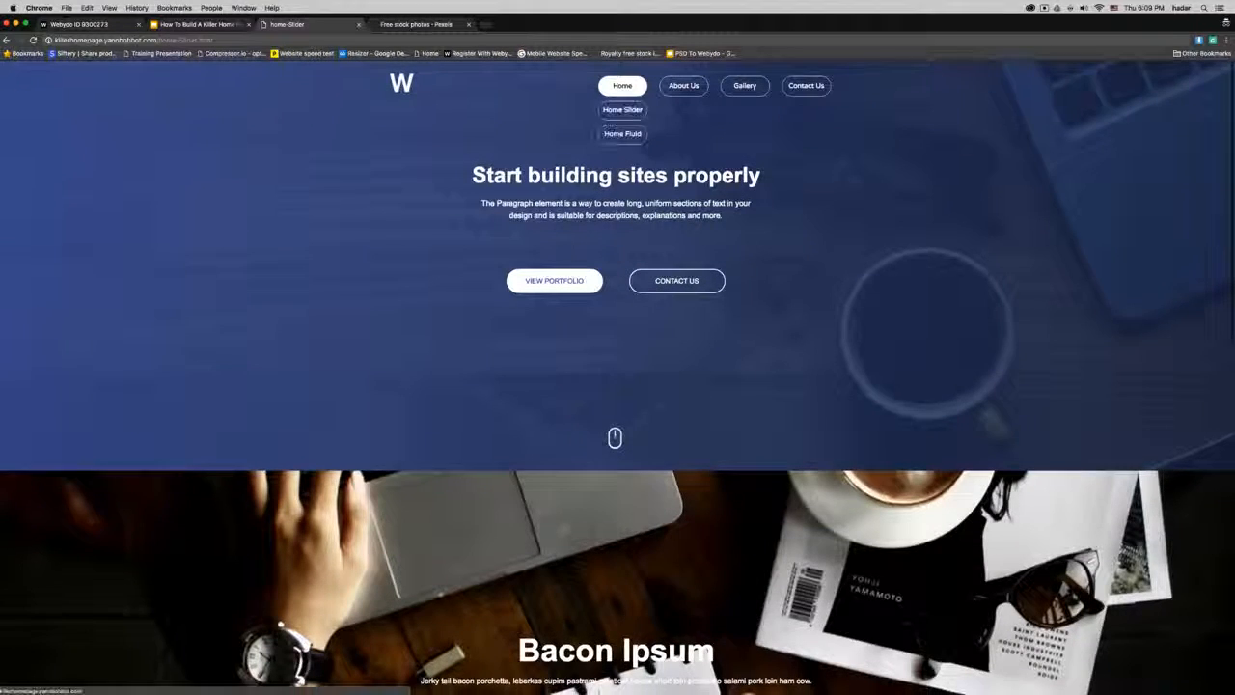
pyautogui.click(621, 139)
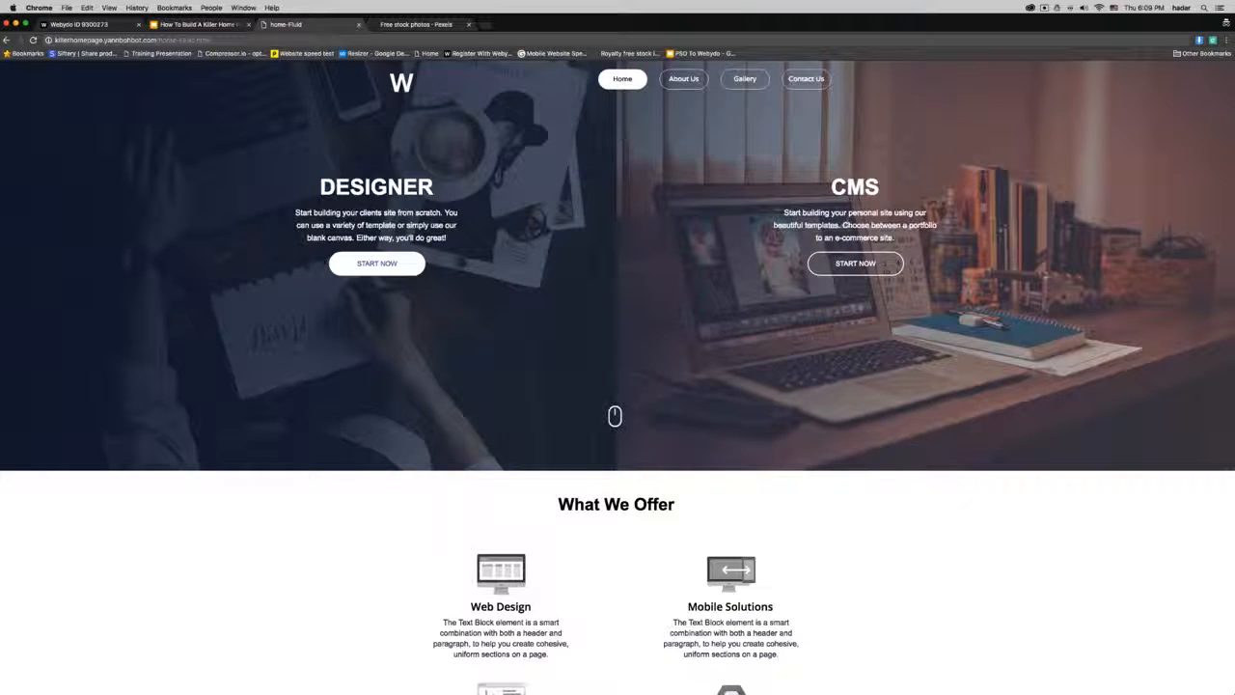
pyautogui.scroll(-10, 742, 223)
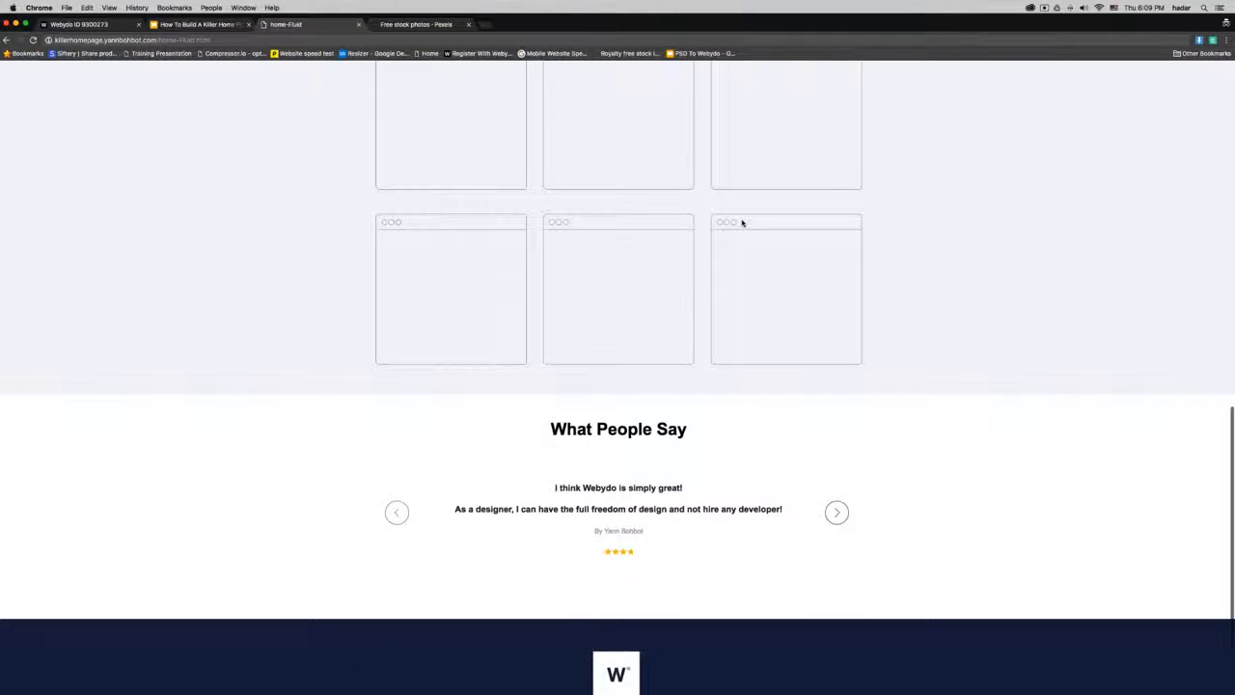
pyautogui.scroll(1, 742, 222)
pyautogui.scroll(-2, 742, 223)
pyautogui.scroll(1, 742, 223)
pyautogui.scroll(10, 742, 223)
# Step: Switch to the Webydo editor and create a navigation menu named New Home
pyautogui.click(191, 25)
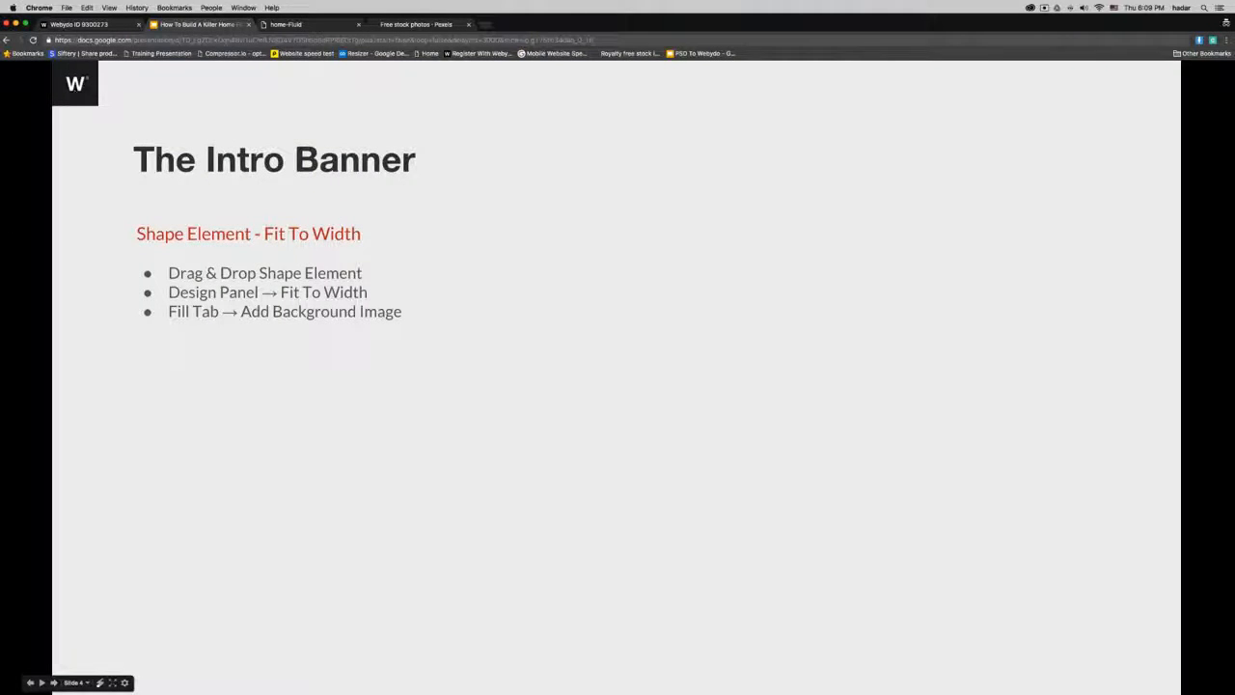
pyautogui.click(88, 25)
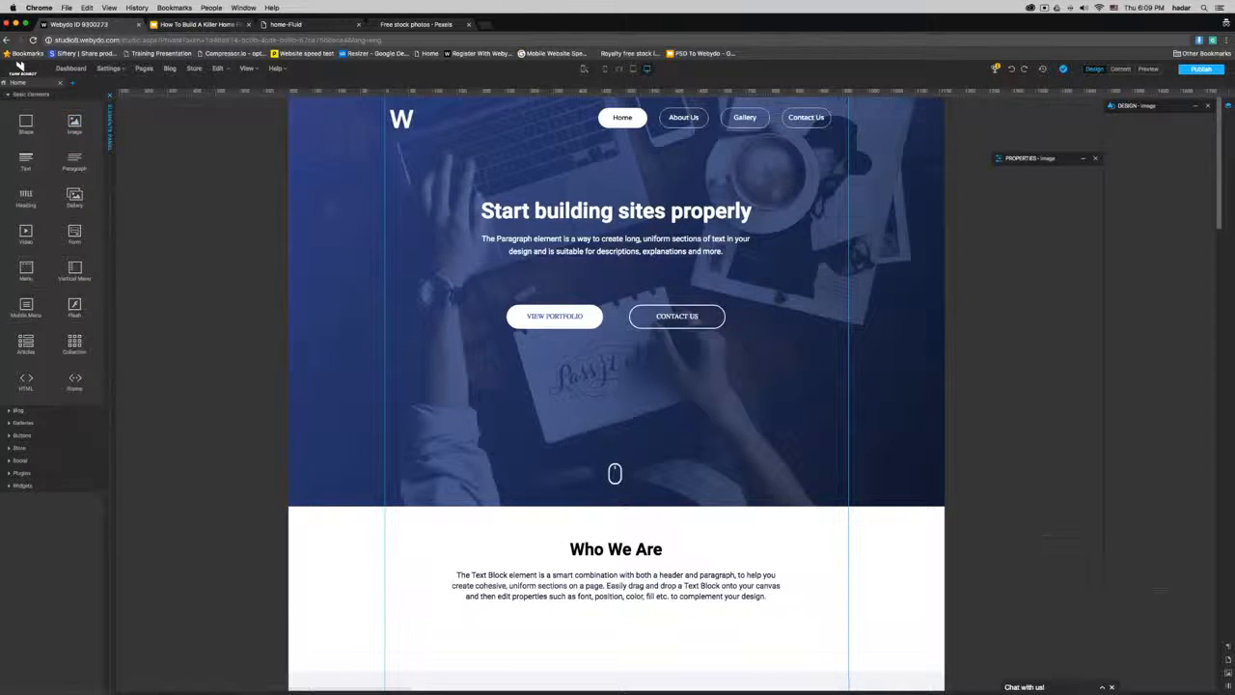
pyautogui.click(19, 65)
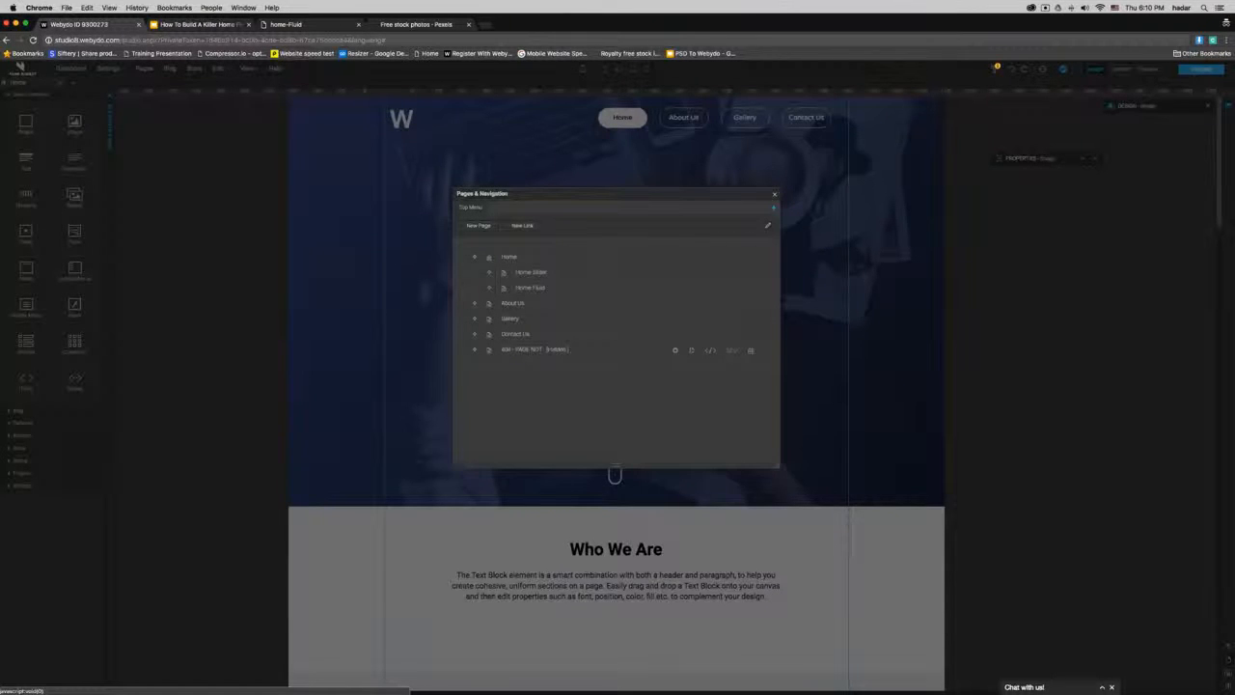
pyautogui.click(773, 207)
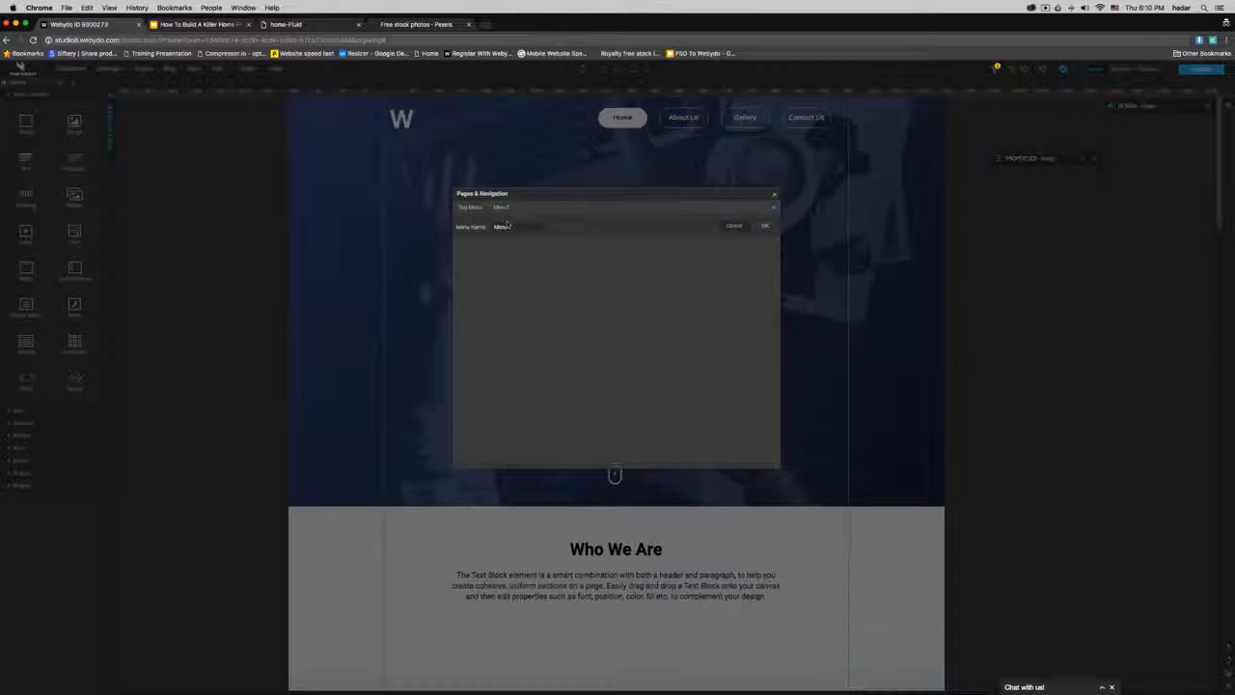
pyautogui.write('New Home')
pyautogui.click(765, 226)
# Step: Add a new page to the New Home menu and set its content area height to 2500 px
pyautogui.click(479, 226)
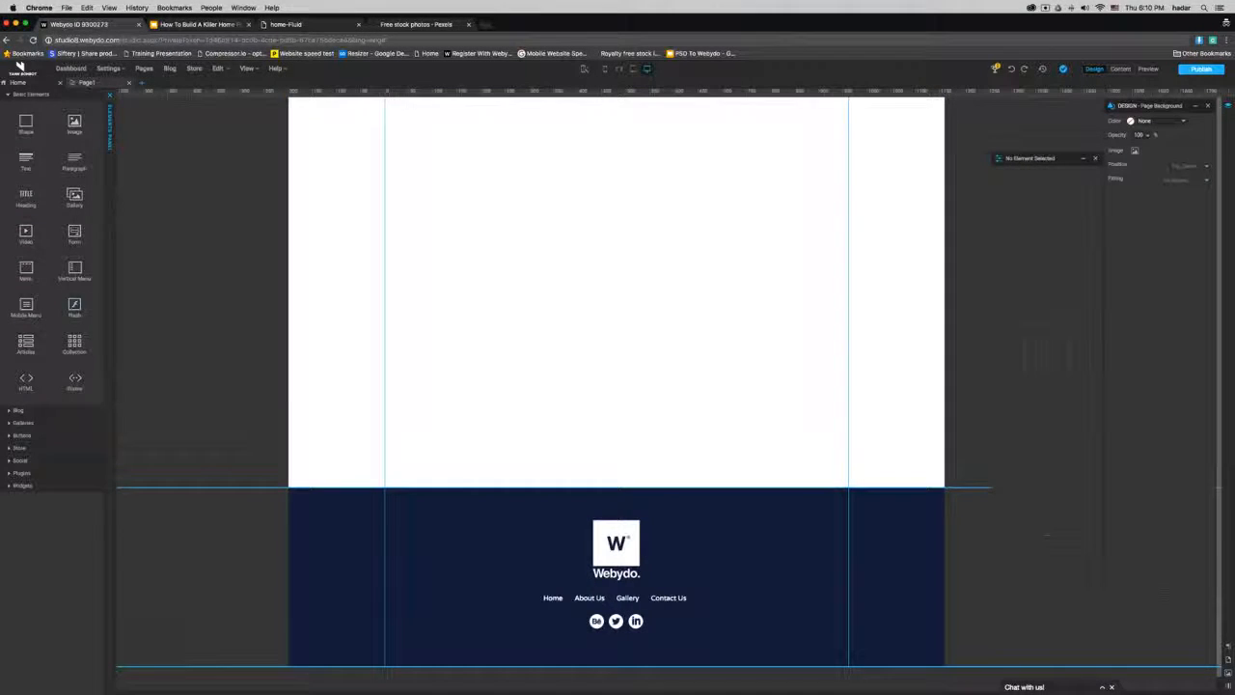
pyautogui.click(113, 301)
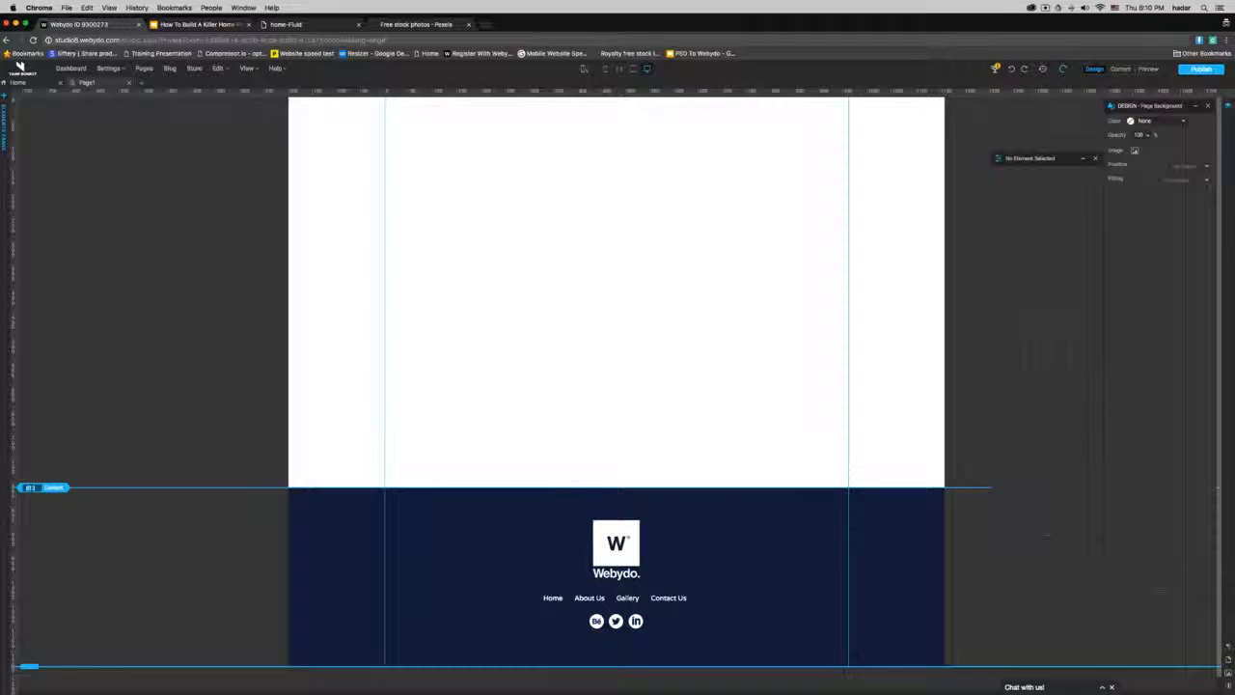
pyautogui.write('2500')
pyautogui.press('Return')
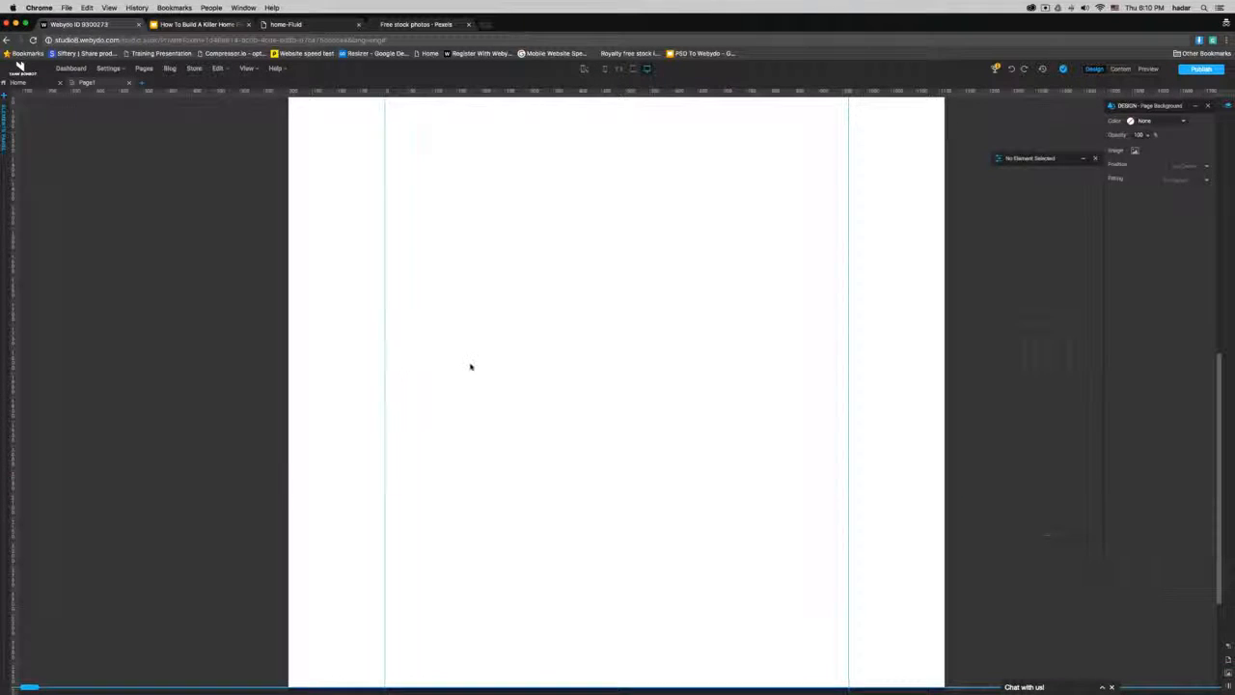
# Step: Place a Shape element on the page, fit it to the page width, and set Y to 0 px and height to 800 px
pyautogui.click(4, 209)
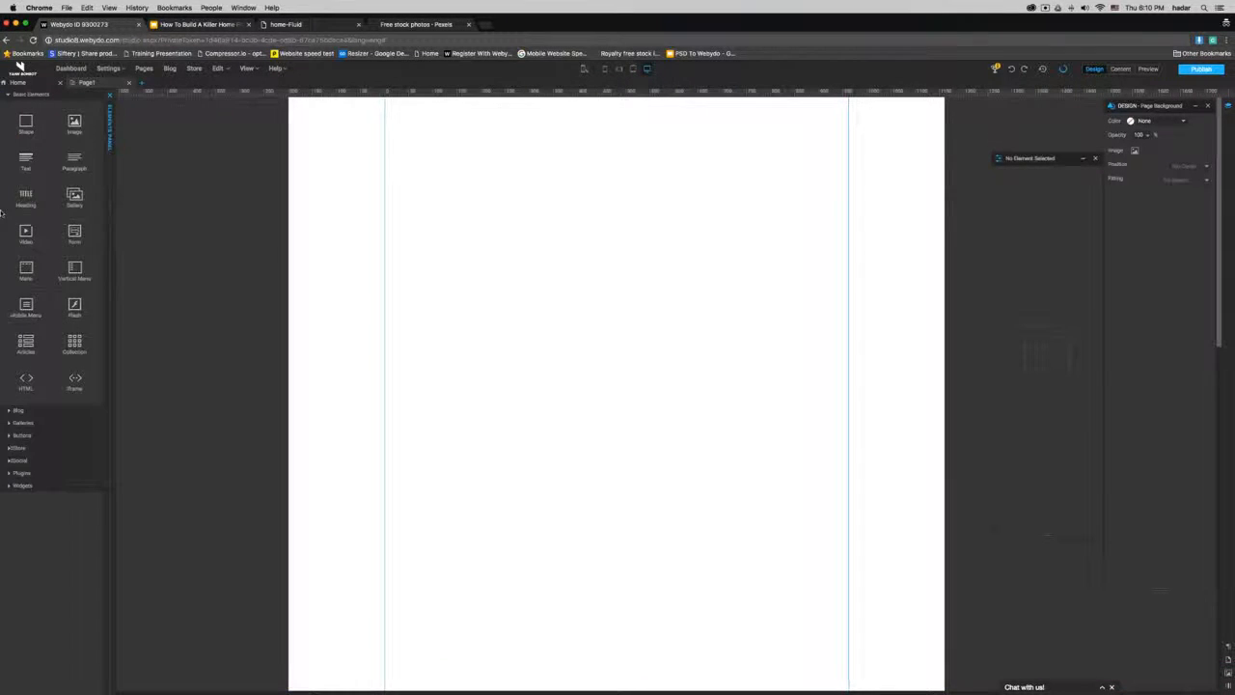
pyautogui.moveTo(29, 121); pyautogui.dragTo(419, 173)
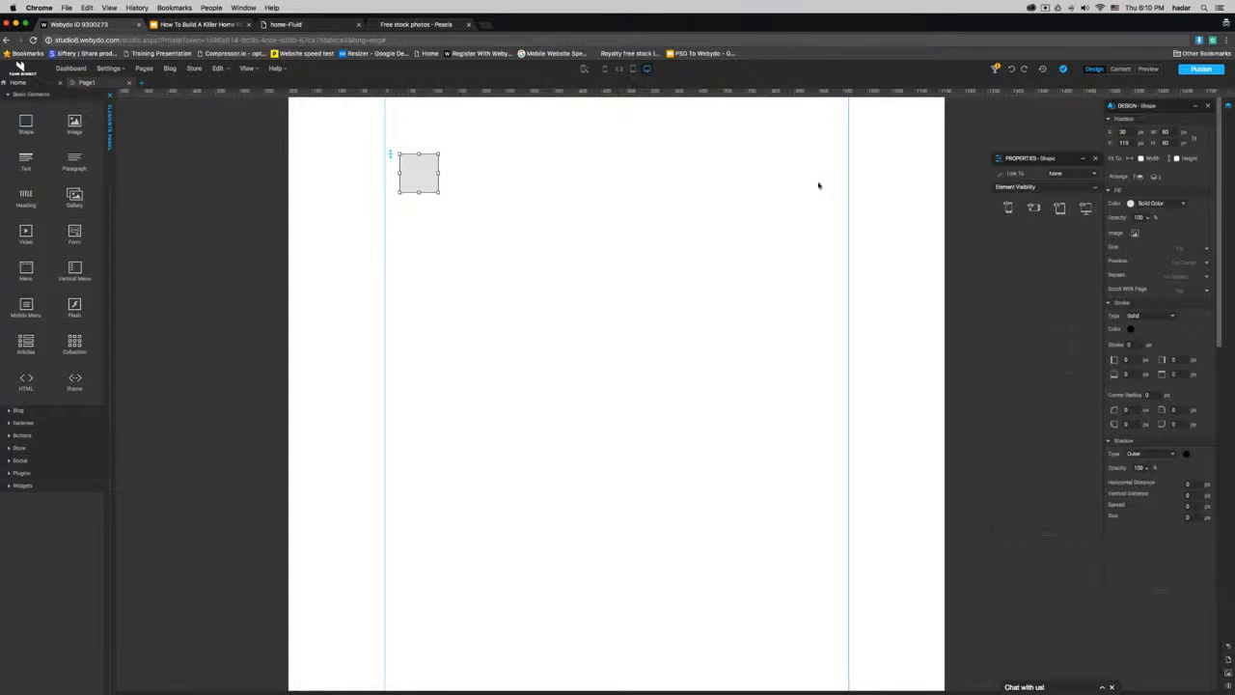
pyautogui.click(1141, 158)
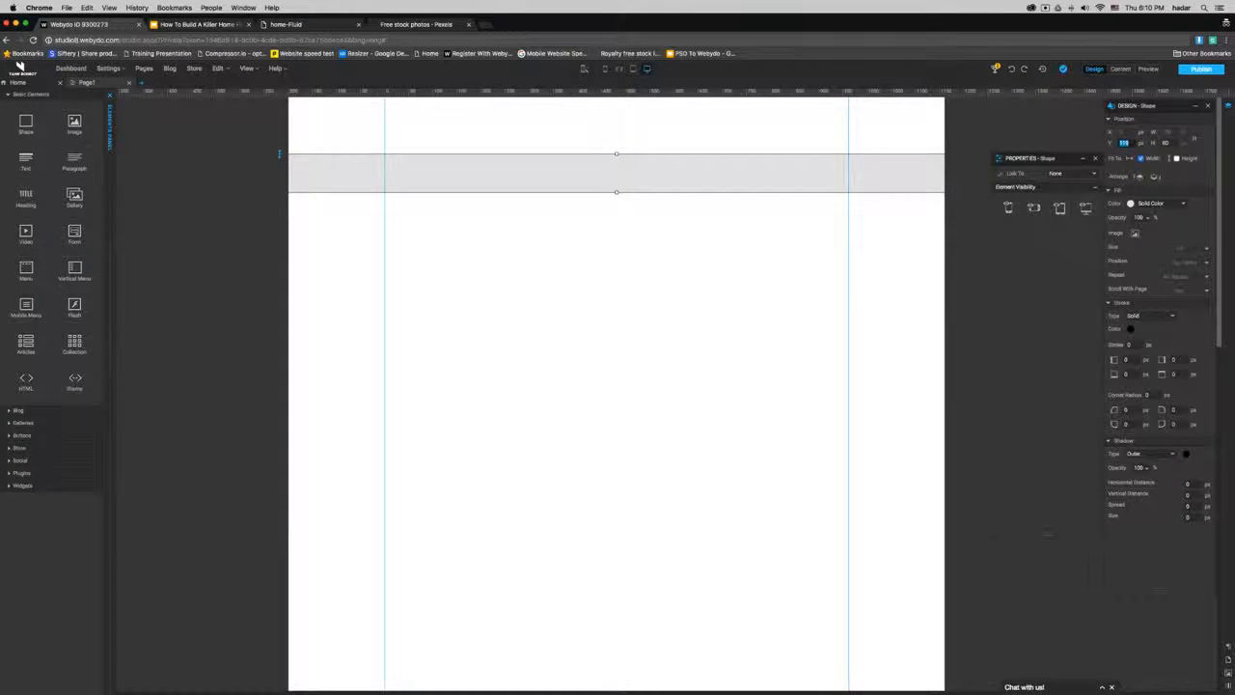
pyautogui.write('0')
pyautogui.press('Return')
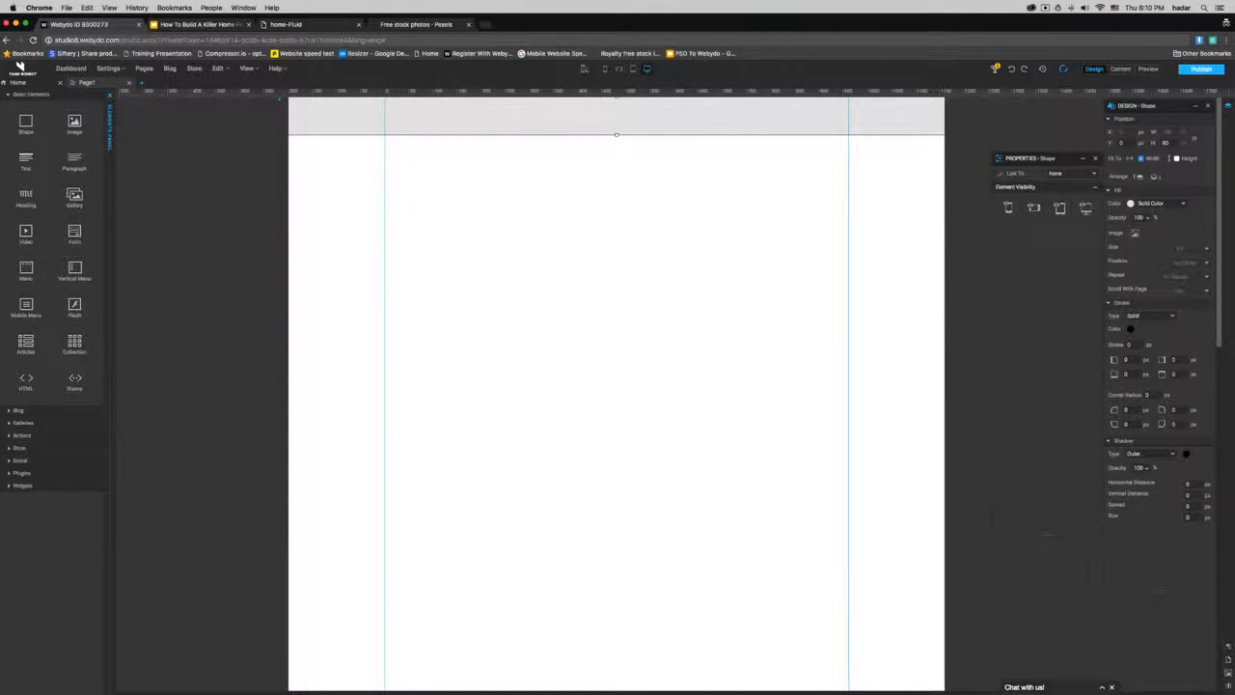
pyautogui.write('80')
pyautogui.press('Return')
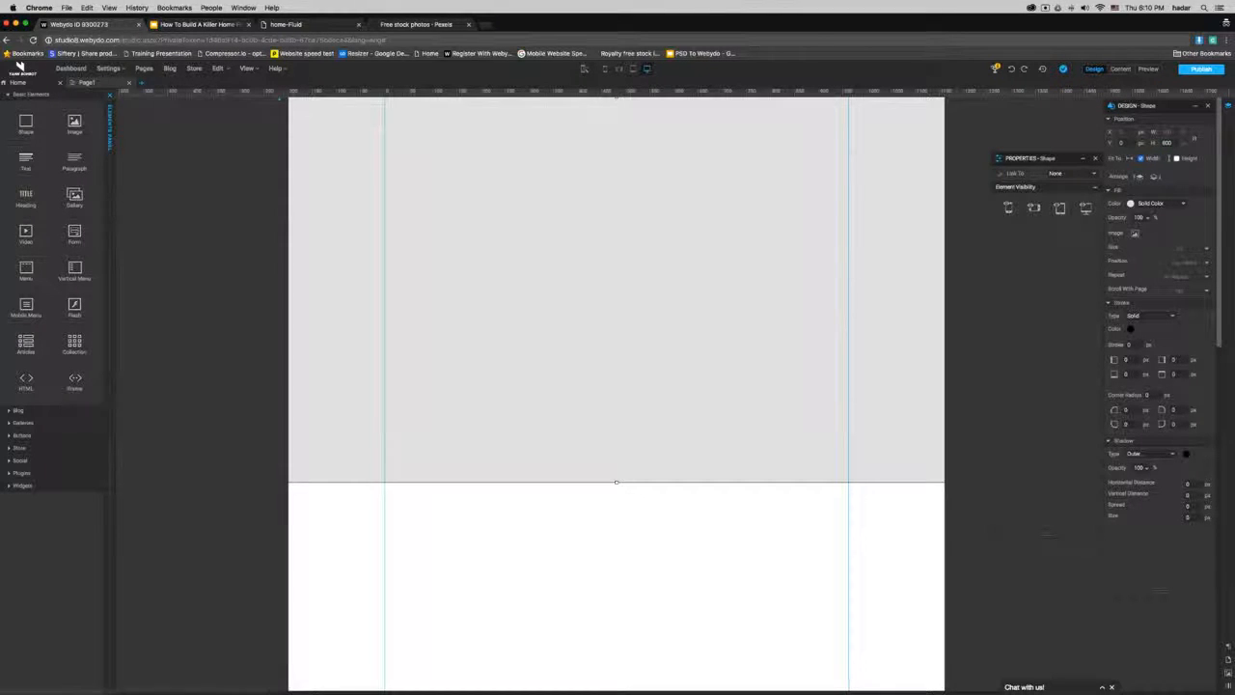
# Step: Fill the full-width shape with the VR headset photo from the Downloads folder as its background image
pyautogui.click(1135, 233)
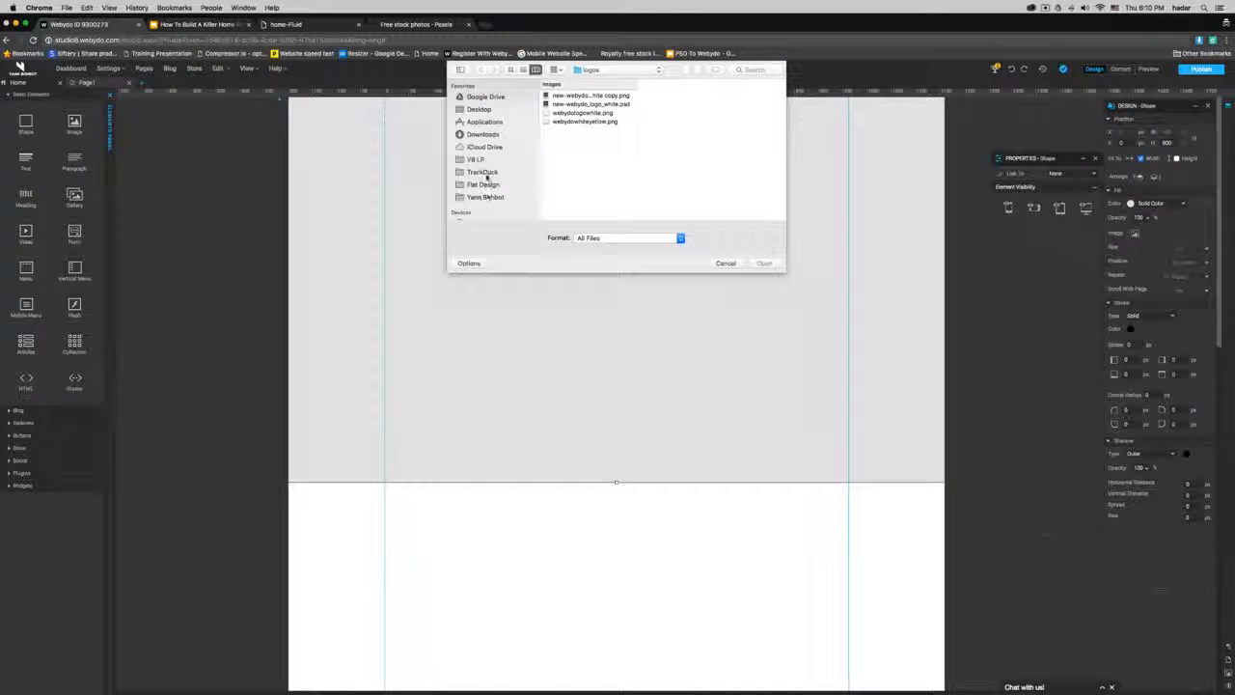
pyautogui.click(481, 133)
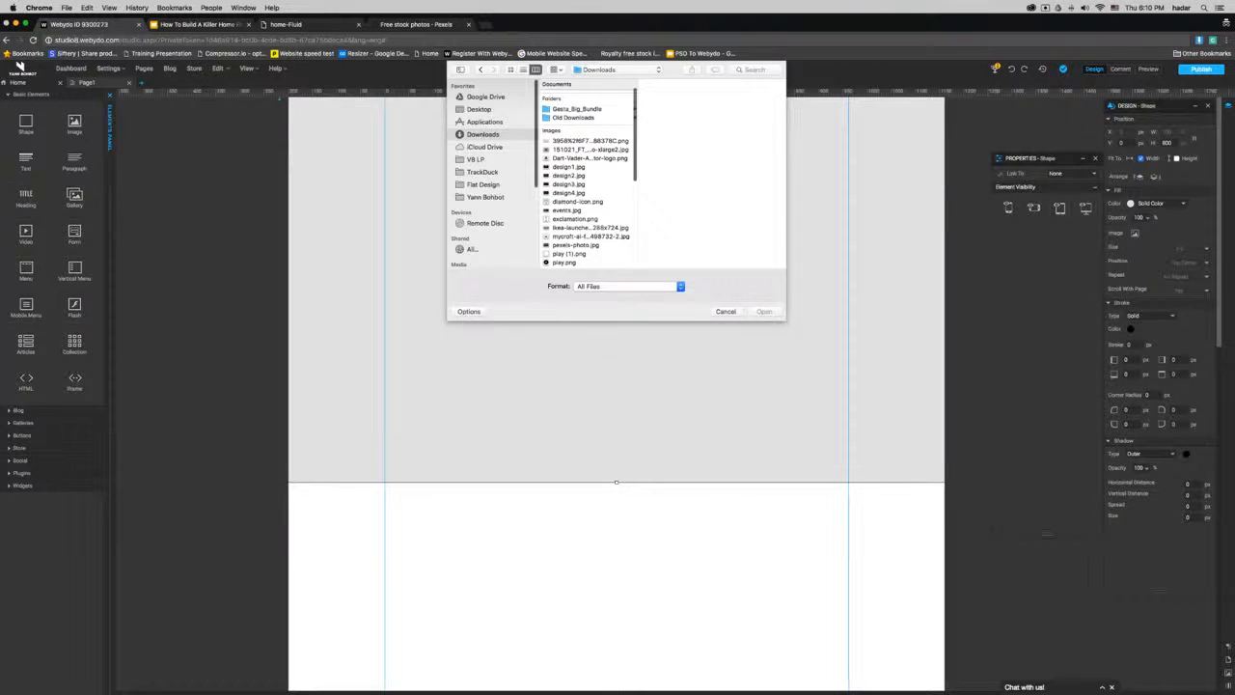
pyautogui.click(563, 247)
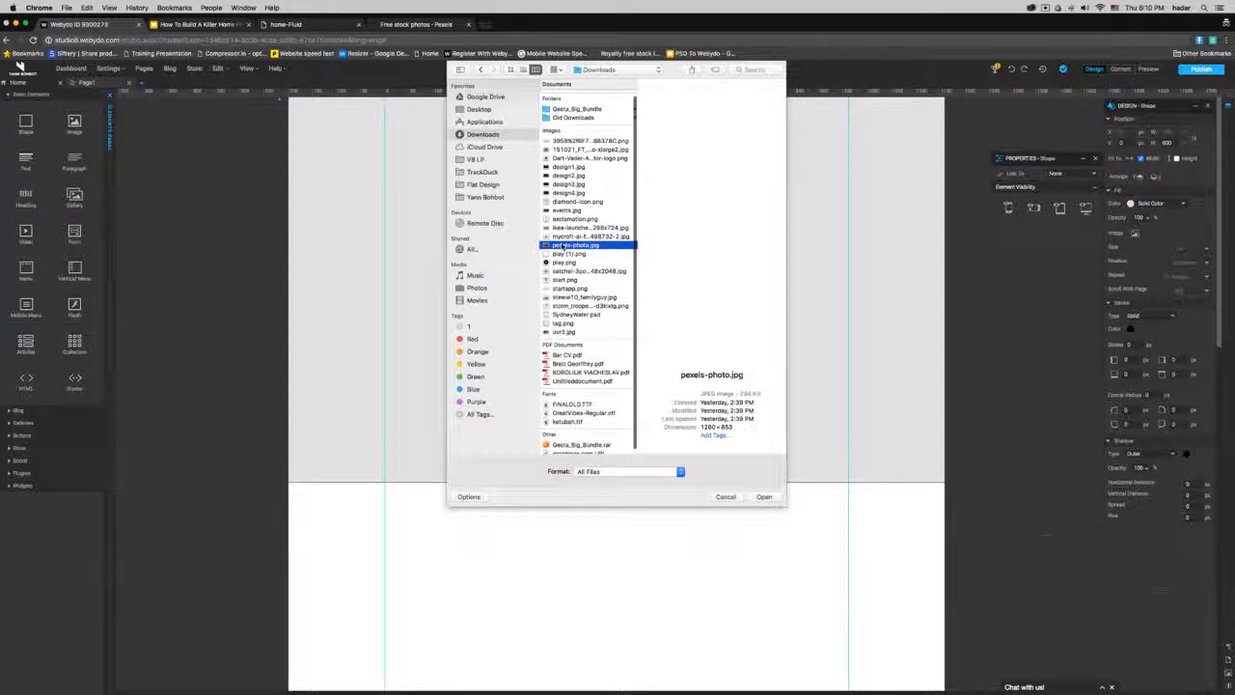
pyautogui.press('Up')
pyautogui.press('Up')
pyautogui.press('Up')
pyautogui.press('Up')
pyautogui.press('Up')
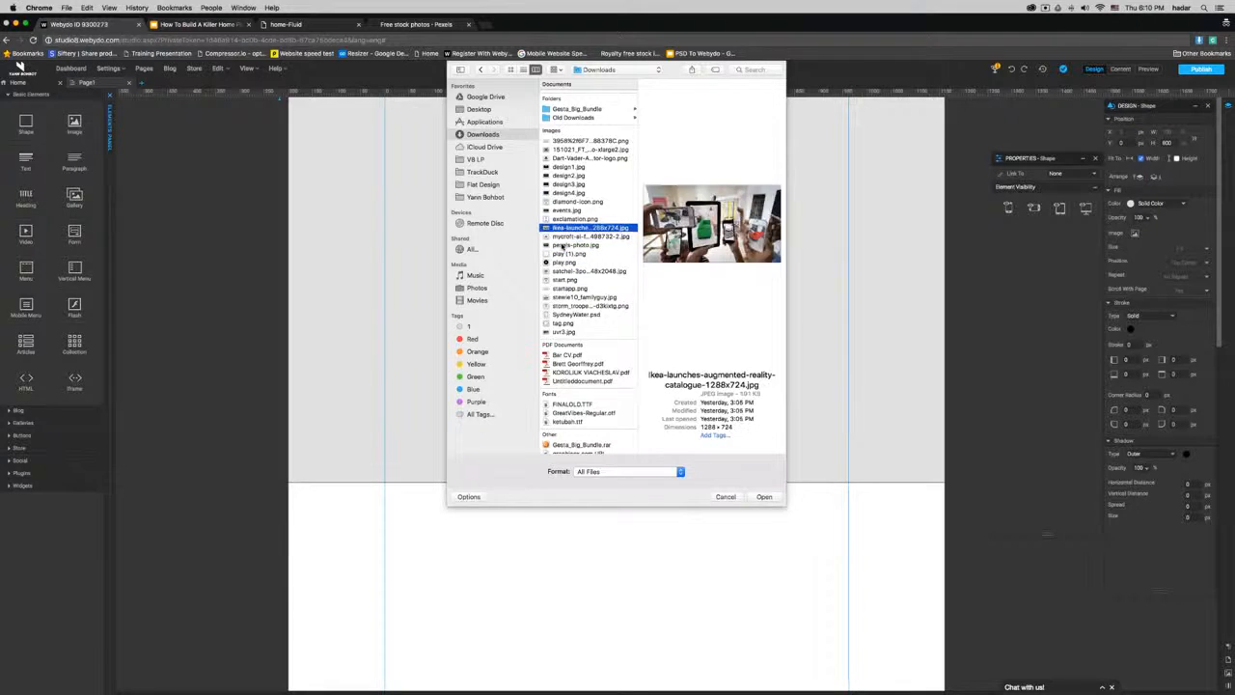
pyautogui.press('Up')
pyautogui.press('Up')
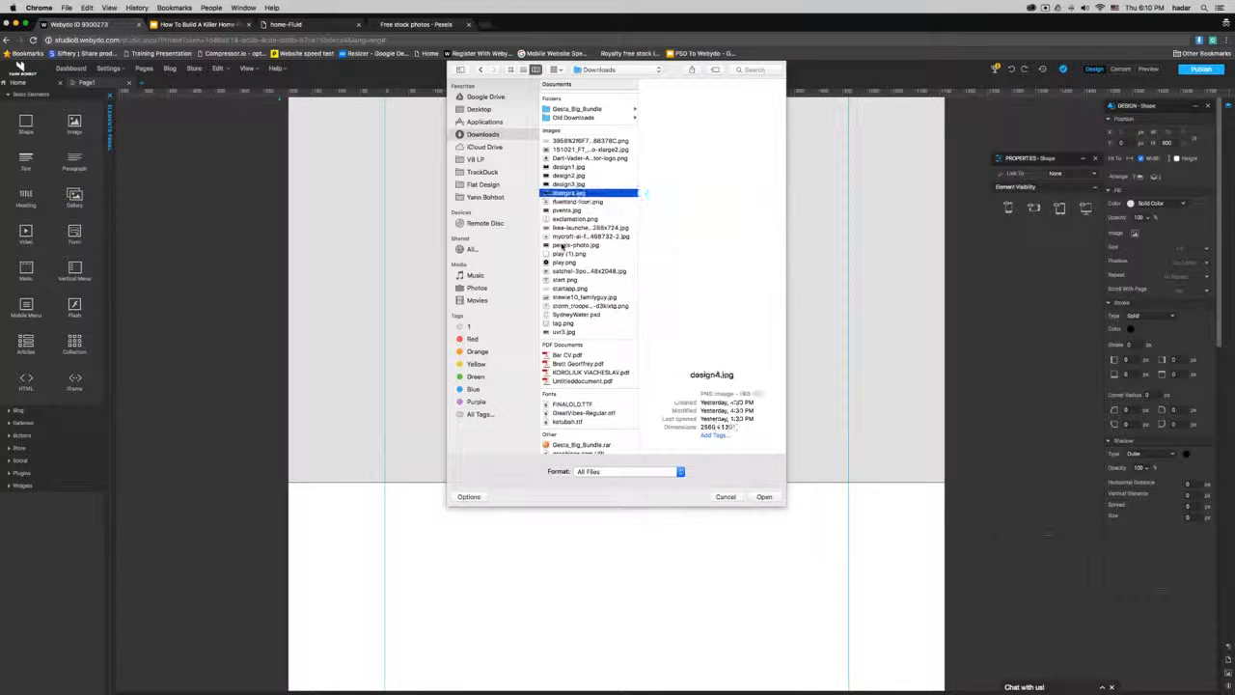
pyautogui.press('Up')
pyautogui.press('Up')
pyautogui.press('Up')
pyautogui.press('Up')
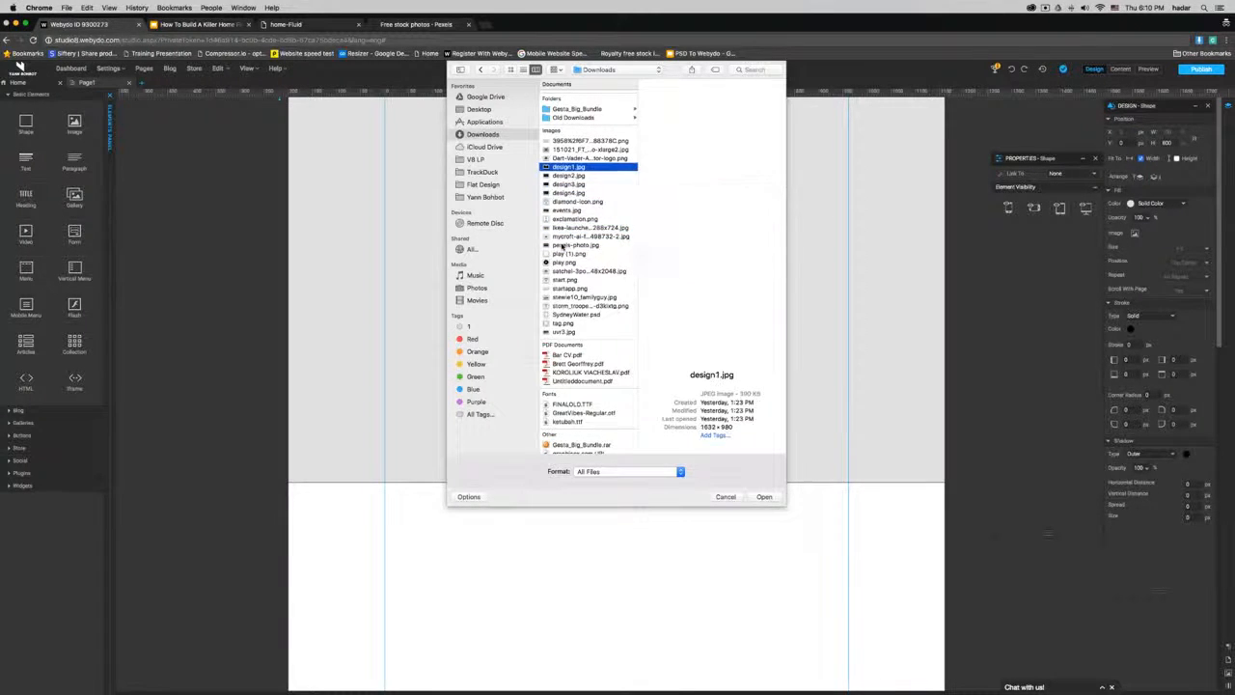
pyautogui.press('Up')
pyautogui.press('Up')
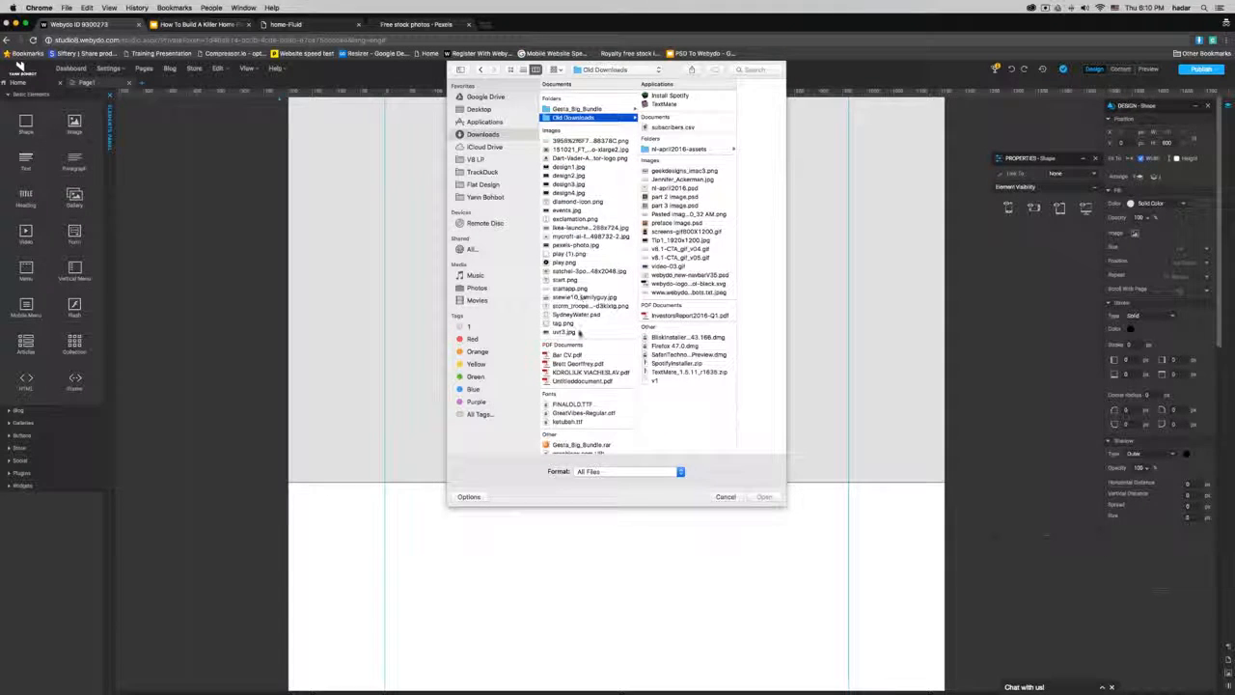
pyautogui.click(575, 332)
pyautogui.doubleClick(577, 332)
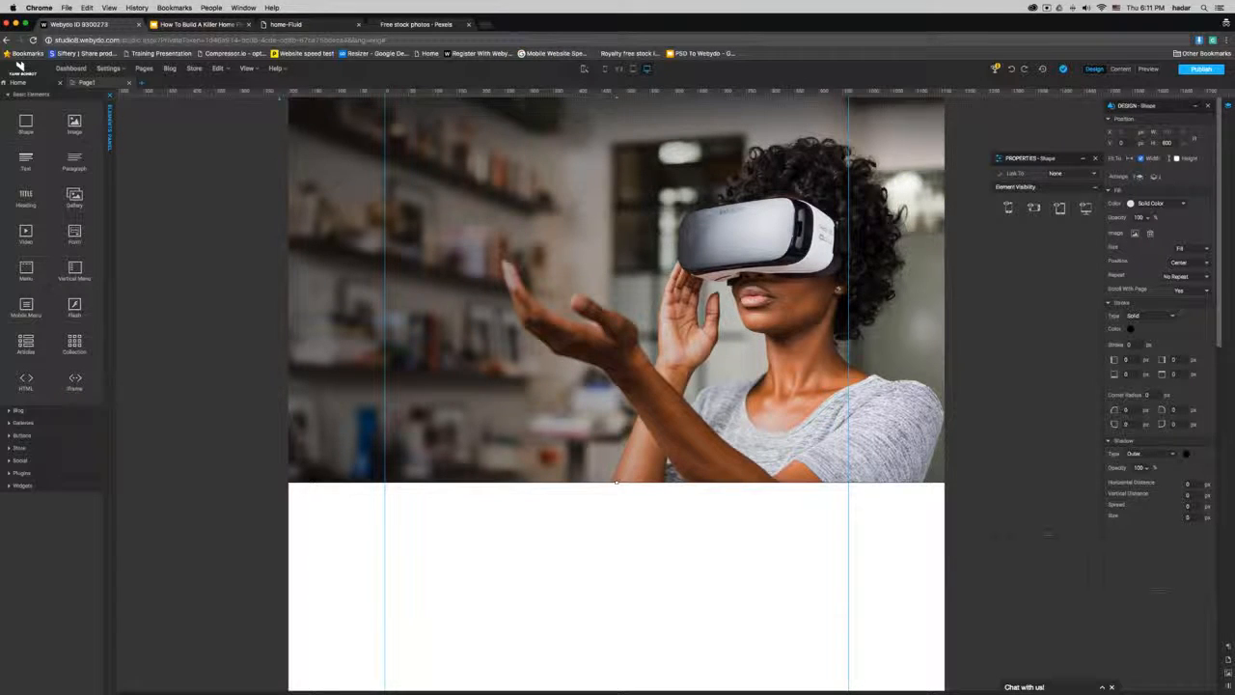
# Step: Add a second Shape over the banner, fit it to the page width, and set Y to 0 px and height to 800 px
pyautogui.click(19, 125)
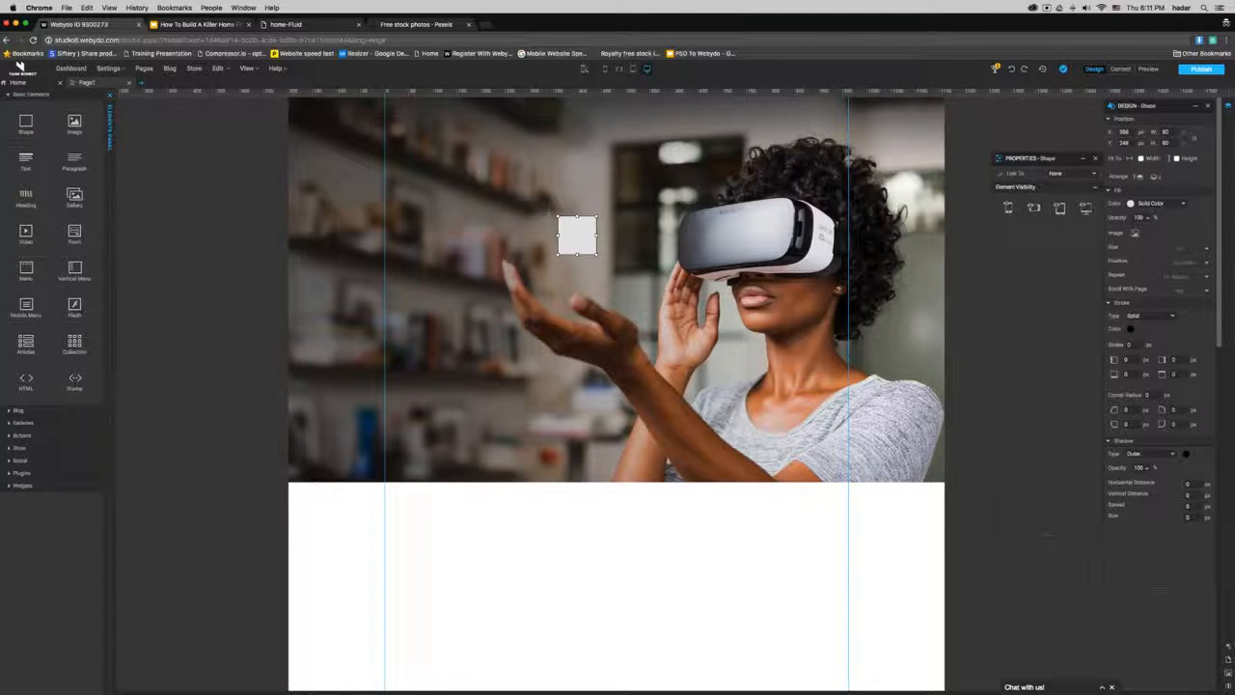
pyautogui.click(1141, 158)
pyautogui.doubleClick(1124, 143)
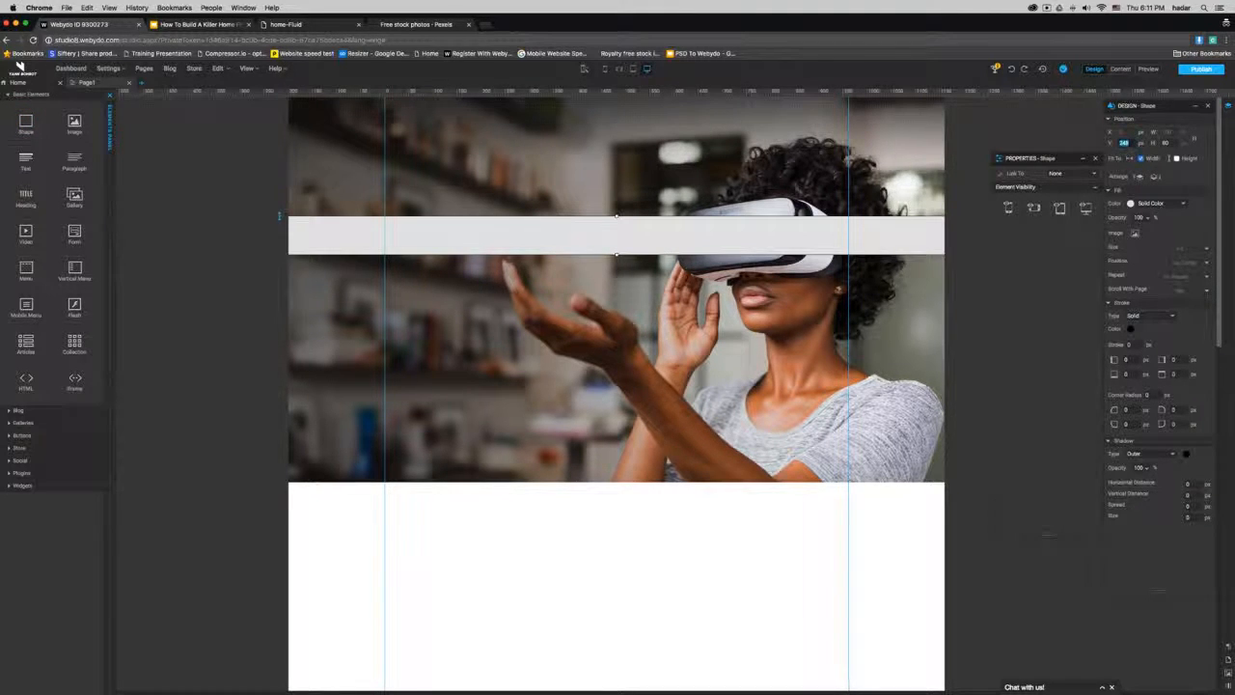
pyautogui.write('0')
pyautogui.press('Return')
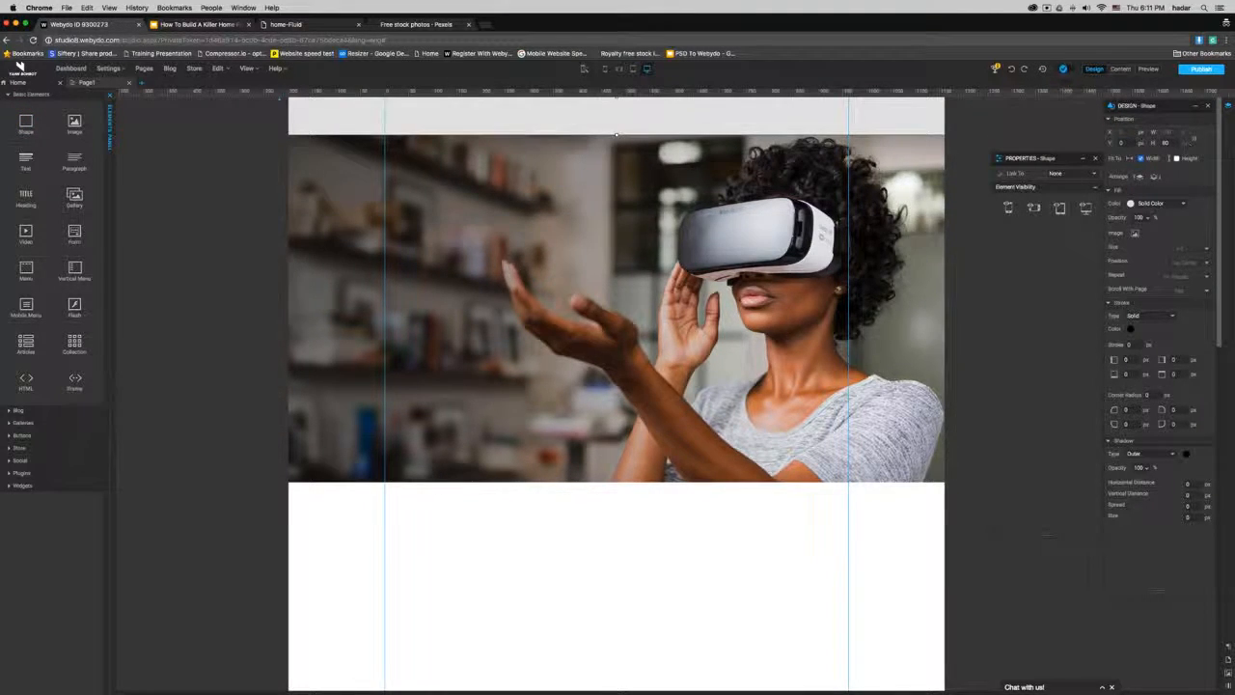
pyautogui.write('800')
pyautogui.press('Return')
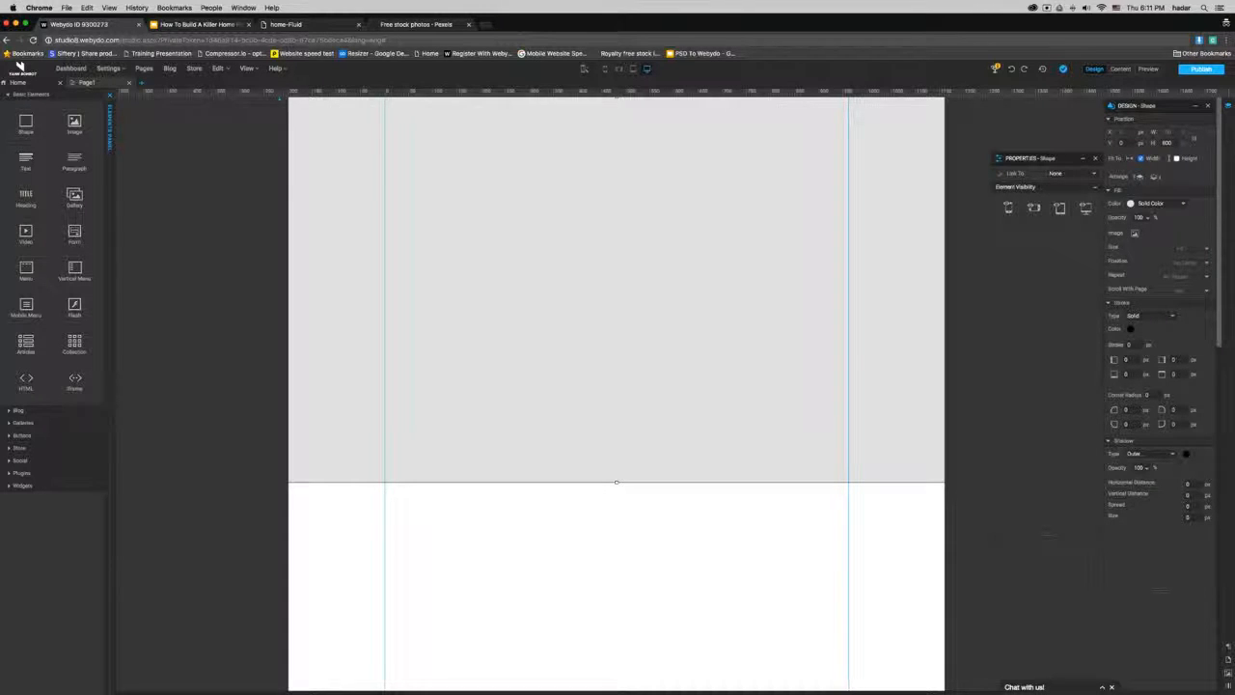
# Step: Fill the new full-width shape with the dark navy colour swatch and set its fill opacity to 50%
pyautogui.click(1131, 205)
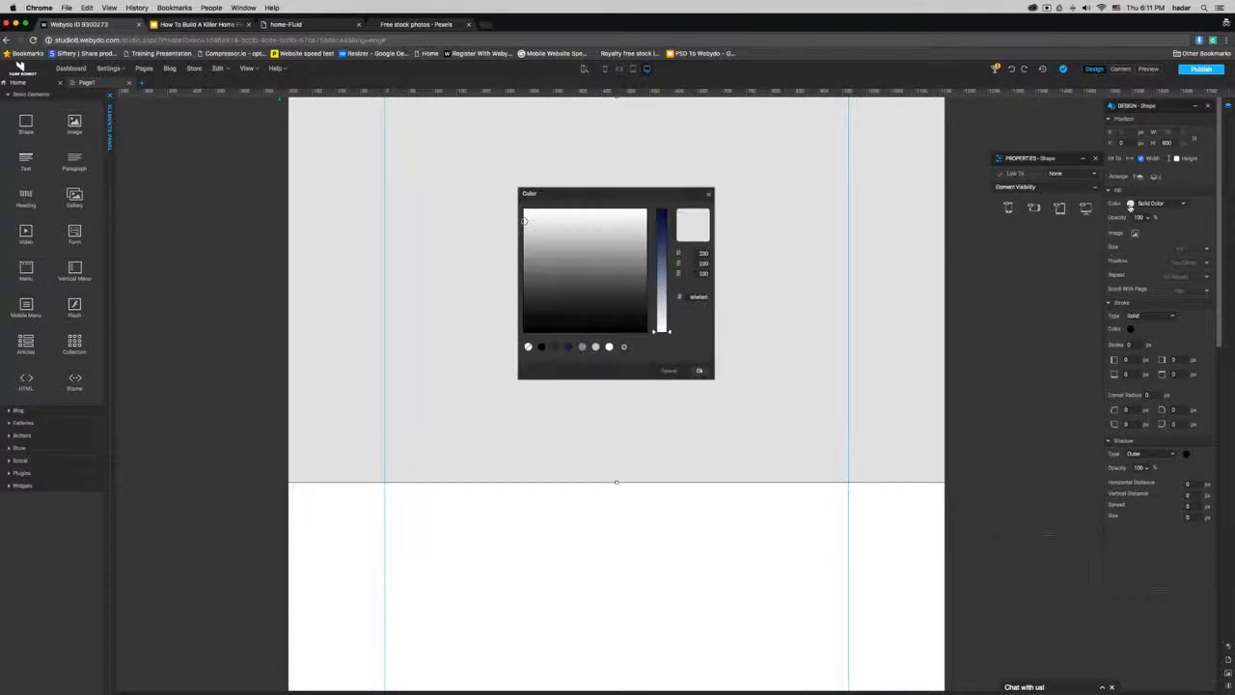
pyautogui.click(568, 346)
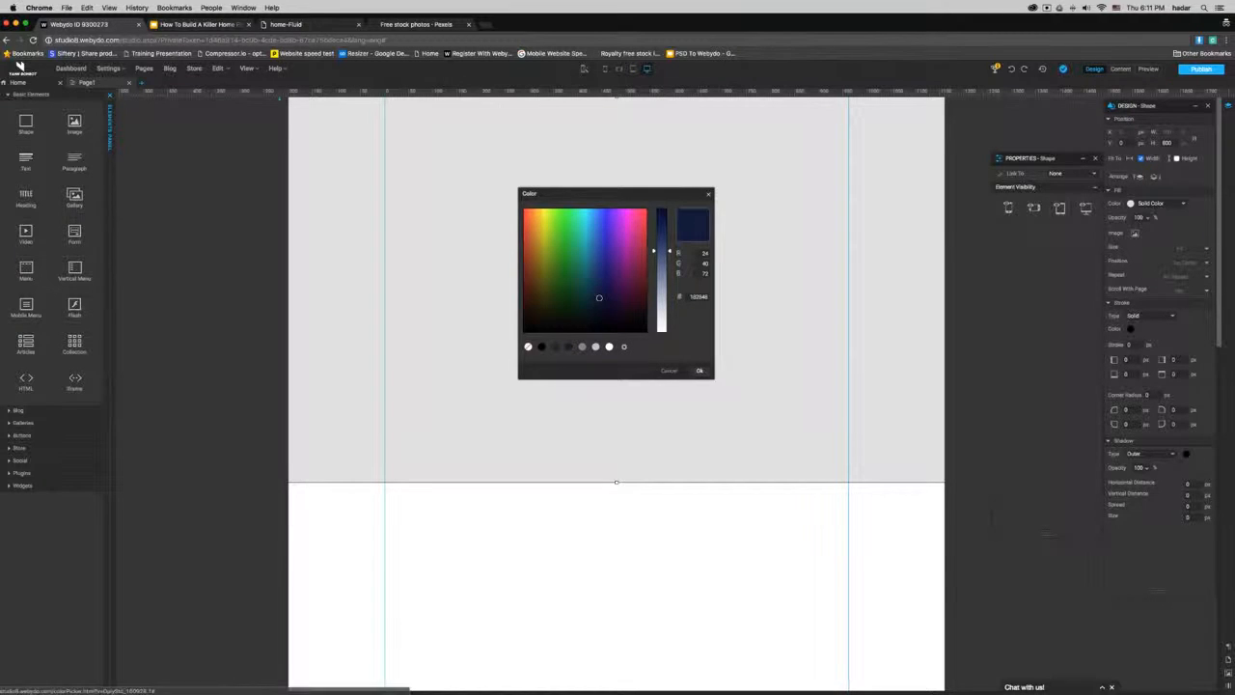
pyautogui.click(700, 370)
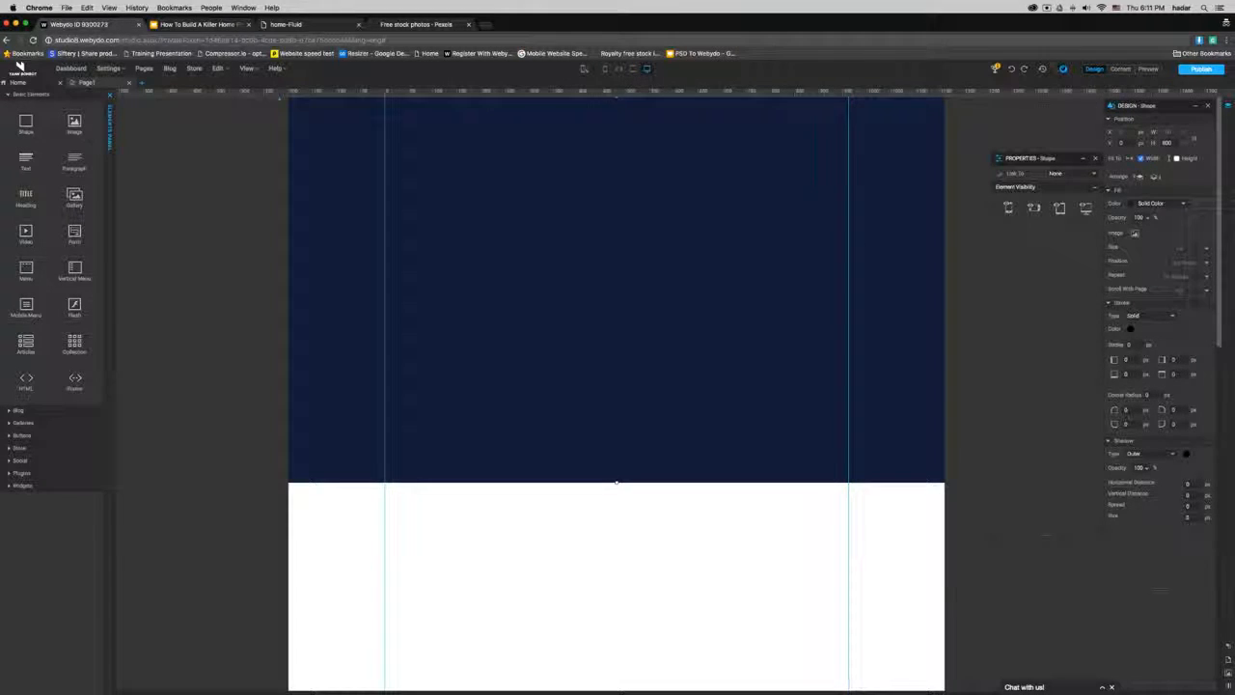
pyautogui.doubleClick(1140, 219)
pyautogui.write('50')
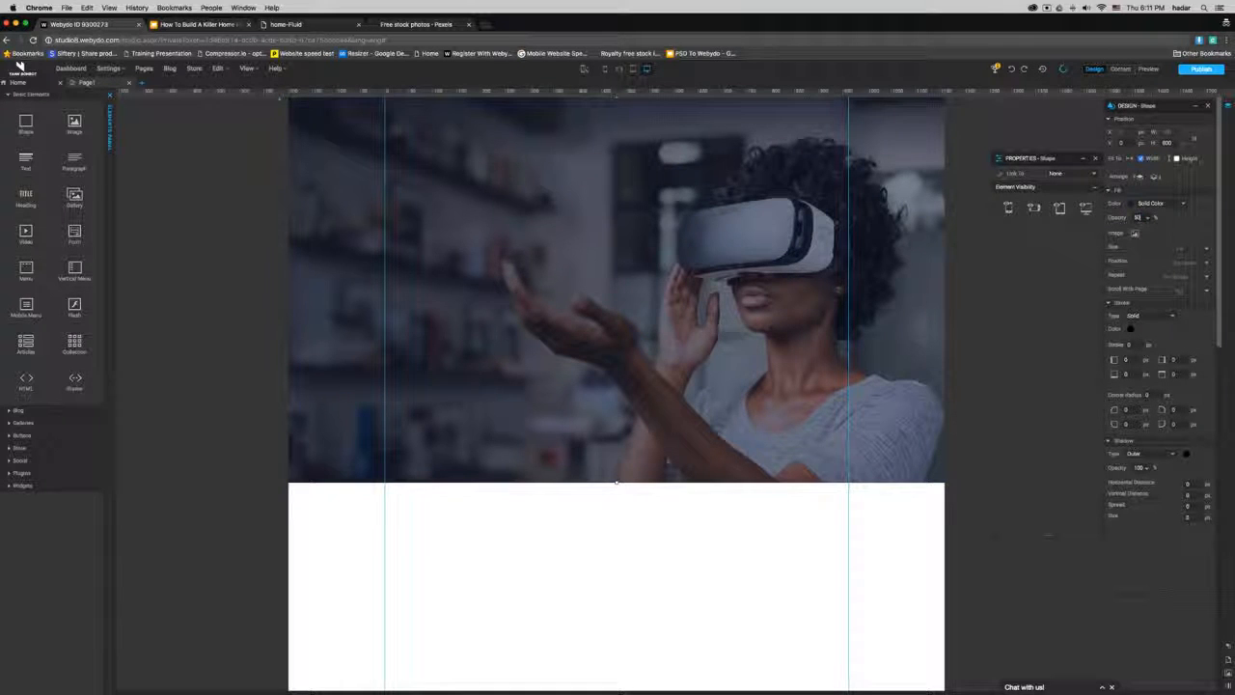
pyautogui.click(670, 528)
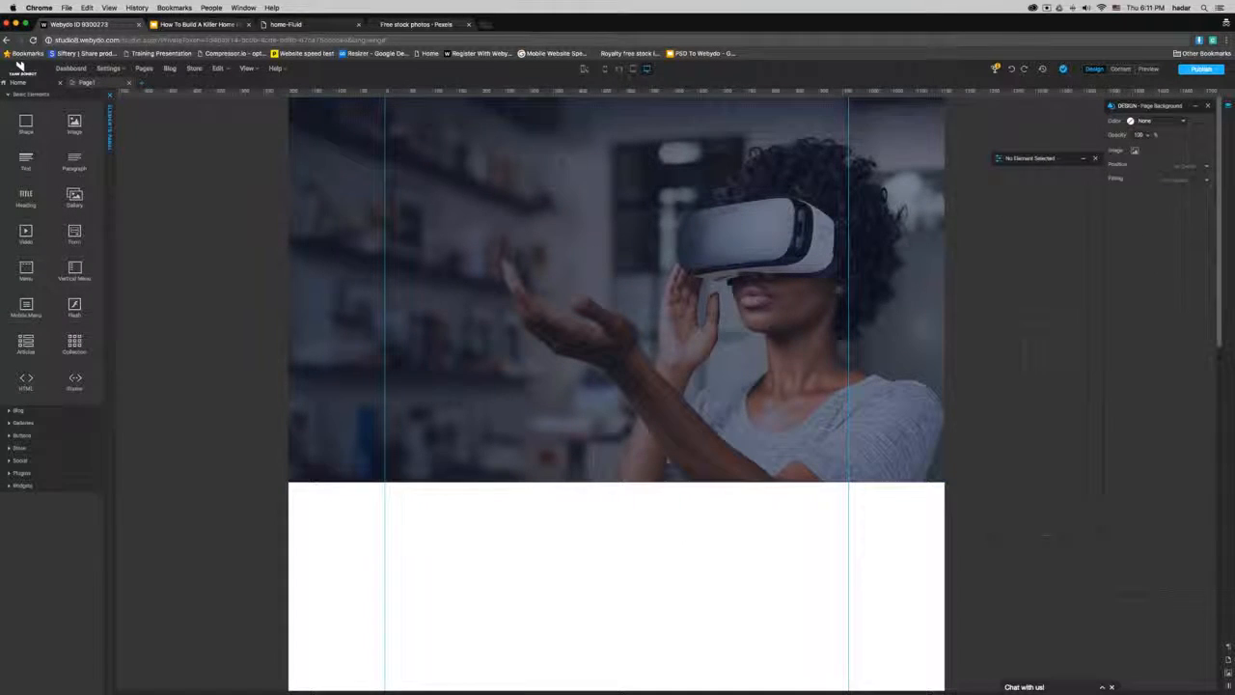
# Step: Change the navy overlay's fill from solid colour to a gradient with direction Top Left, and raise its opacity
pyautogui.click(630, 447)
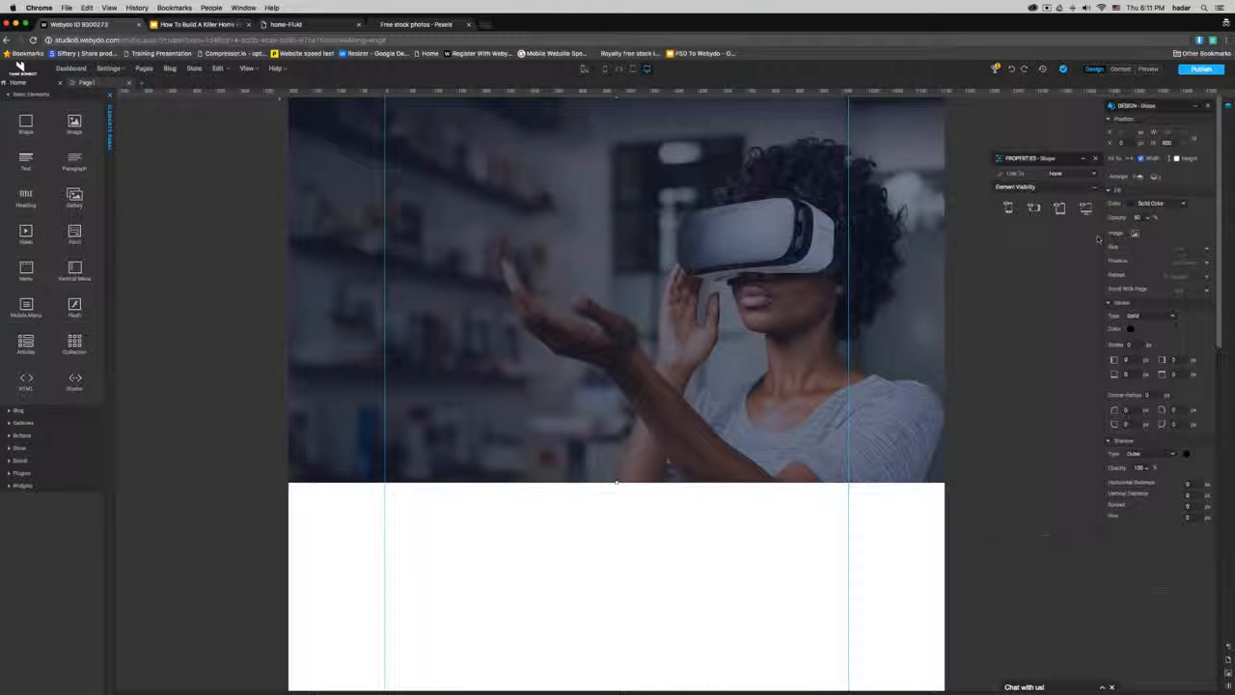
pyautogui.click(1161, 204)
pyautogui.click(1156, 211)
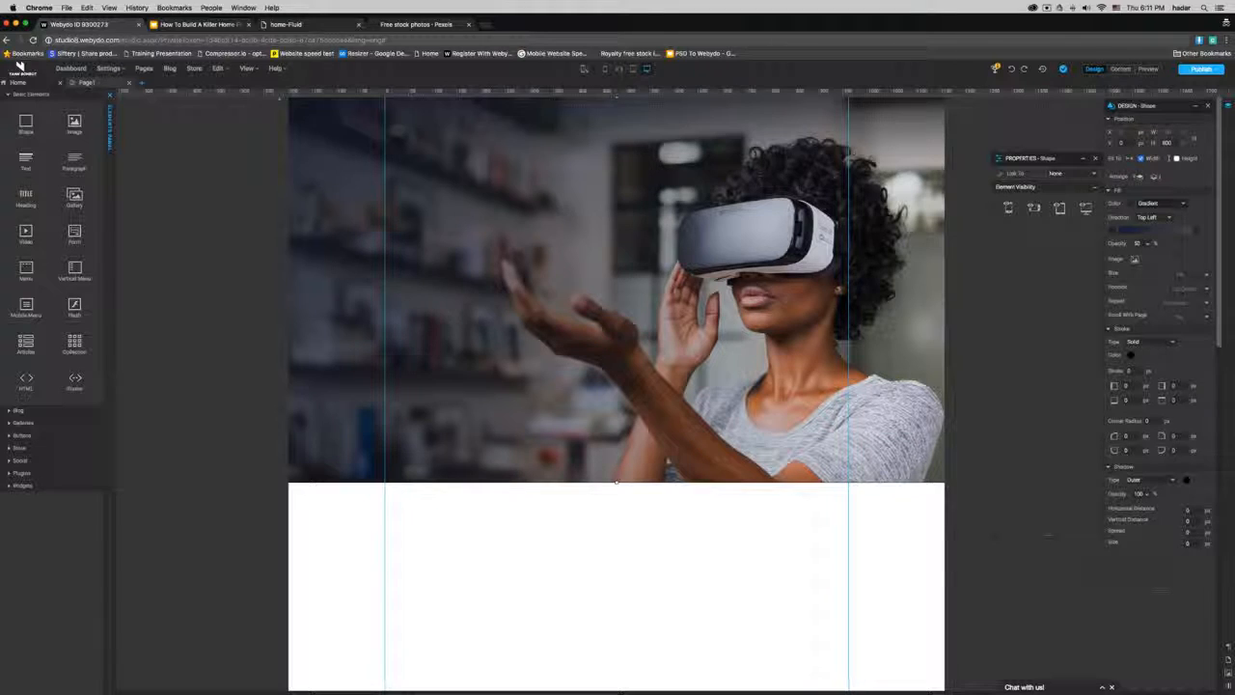
pyautogui.click(852, 565)
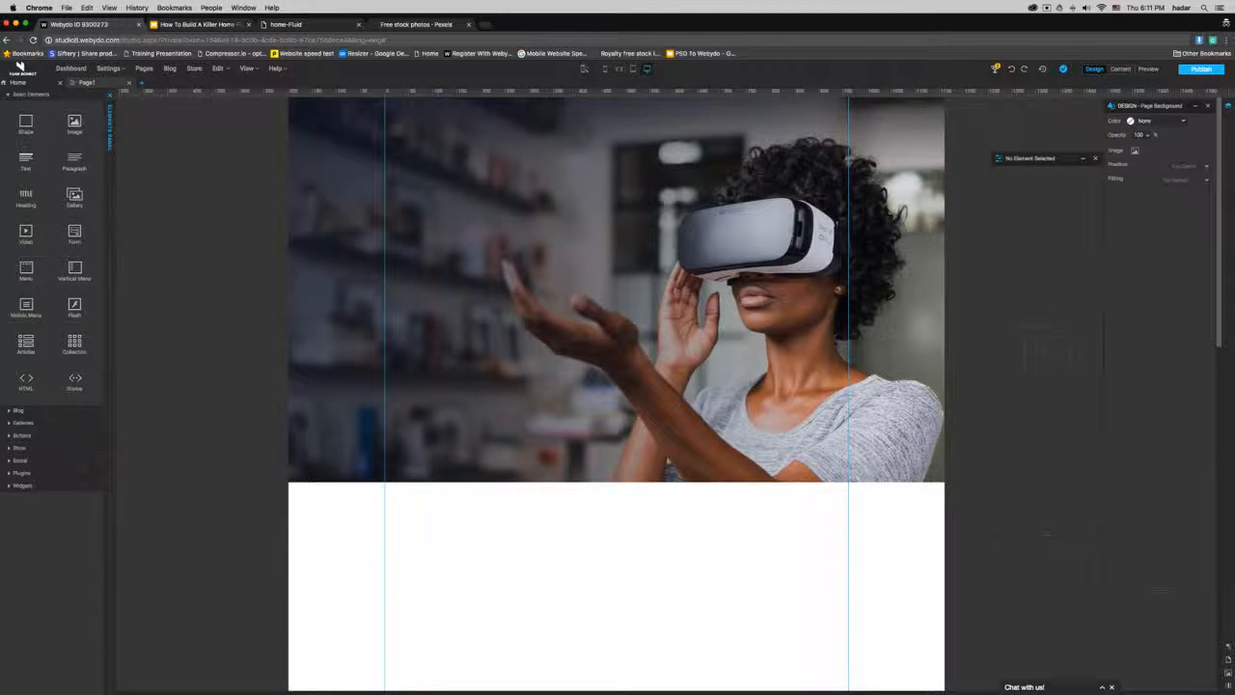
pyautogui.click(615, 481)
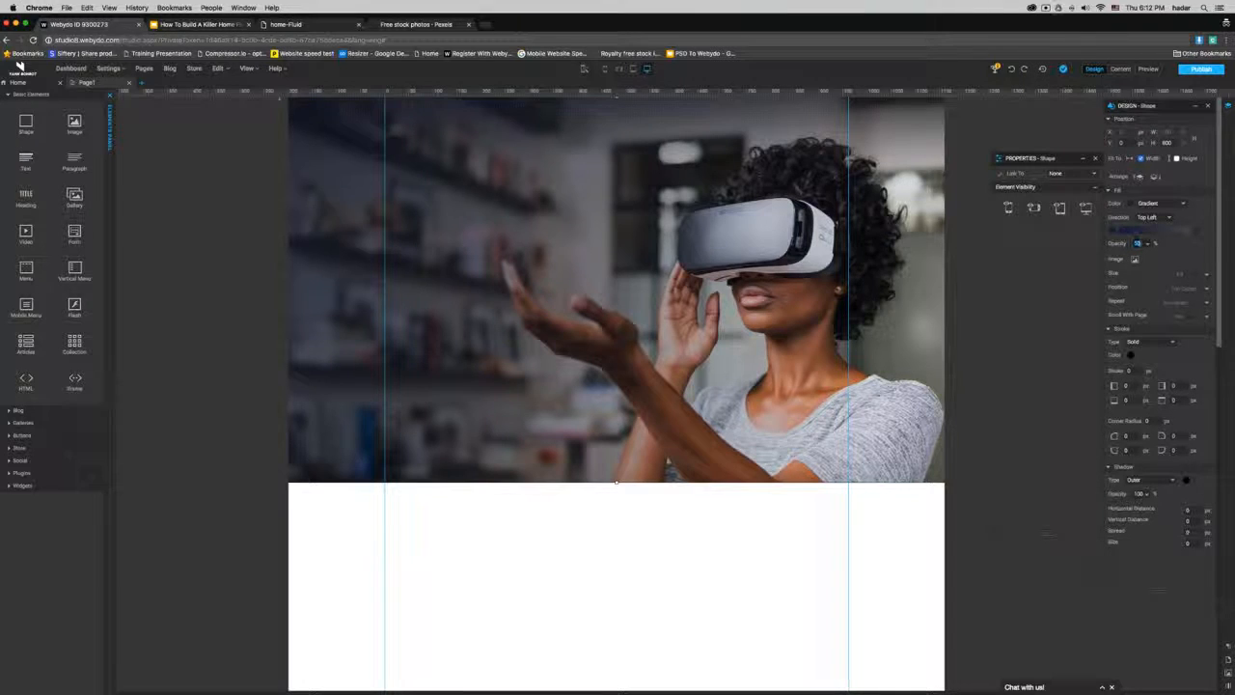
pyautogui.click(766, 512)
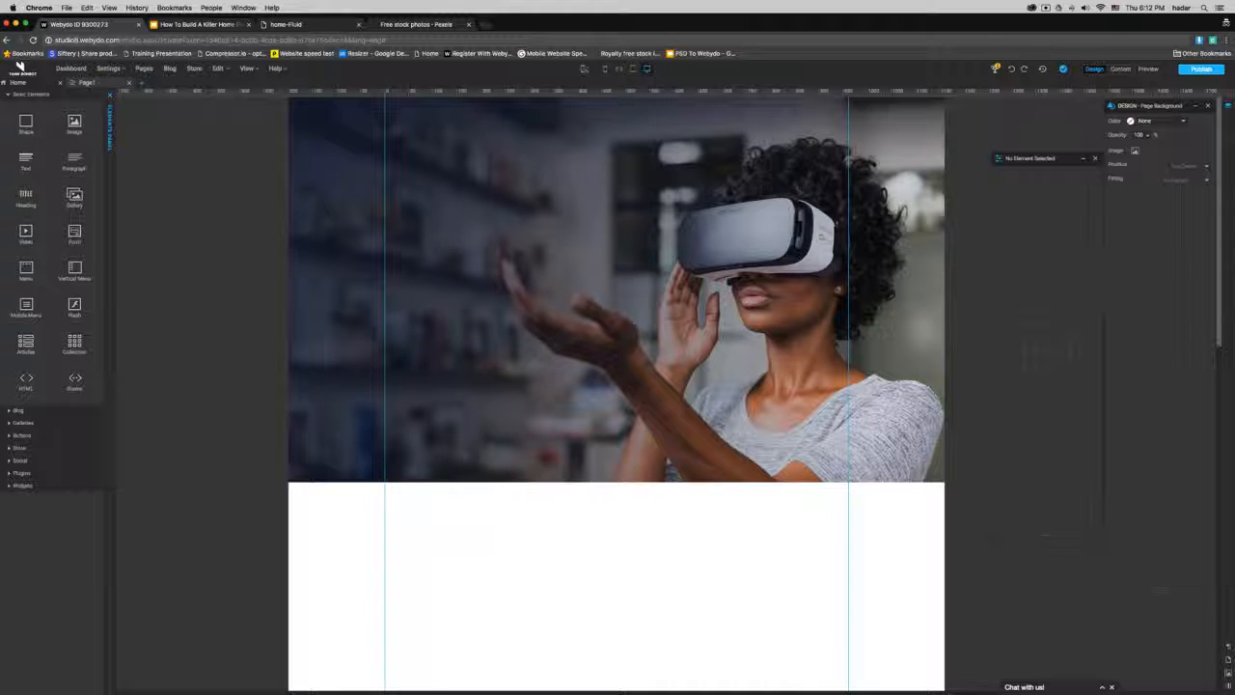
# Step: Place a Heading element on the banner and replace its placeholder text with HOW TO BUILD A KILLER HOMEPAGE
pyautogui.moveTo(39, 196); pyautogui.dragTo(526, 197)
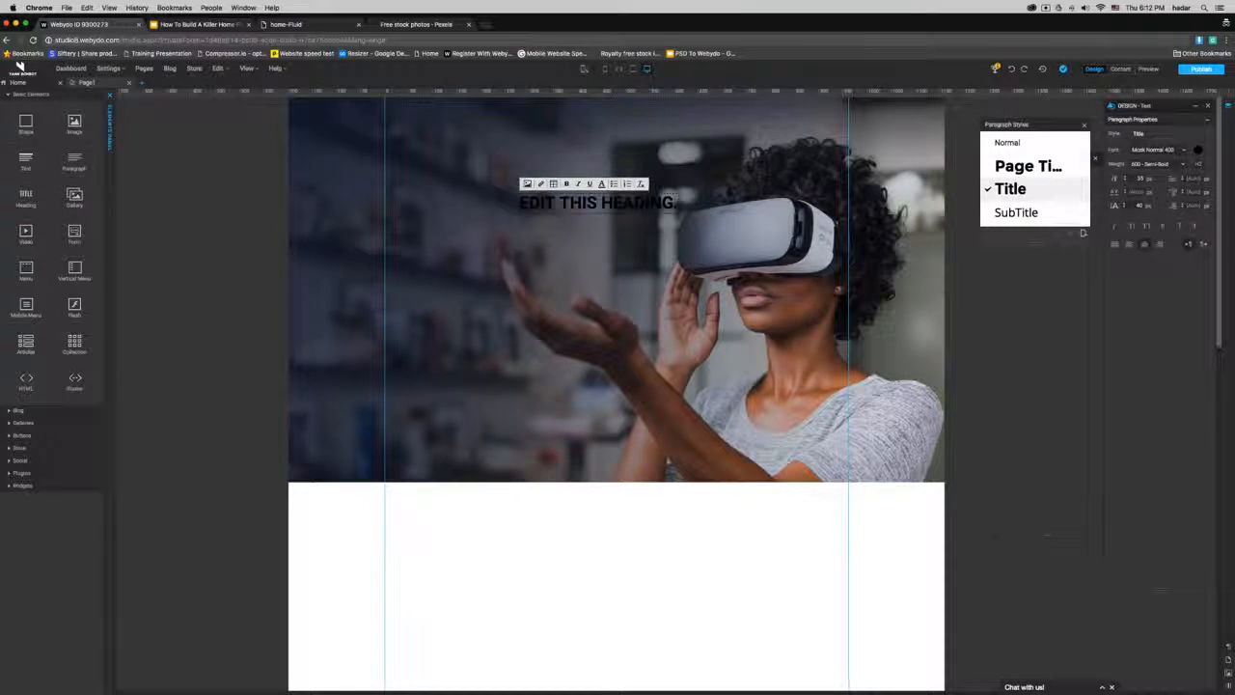
pyautogui.tripleClick(622, 204)
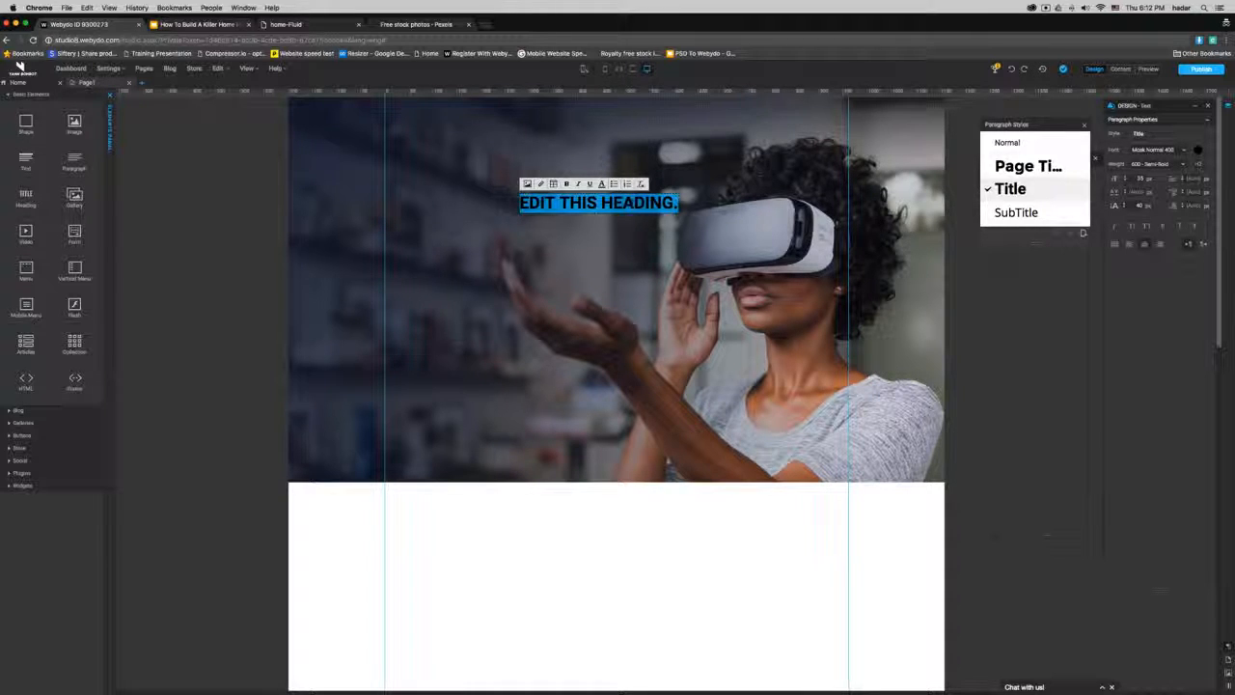
pyautogui.write('HO')
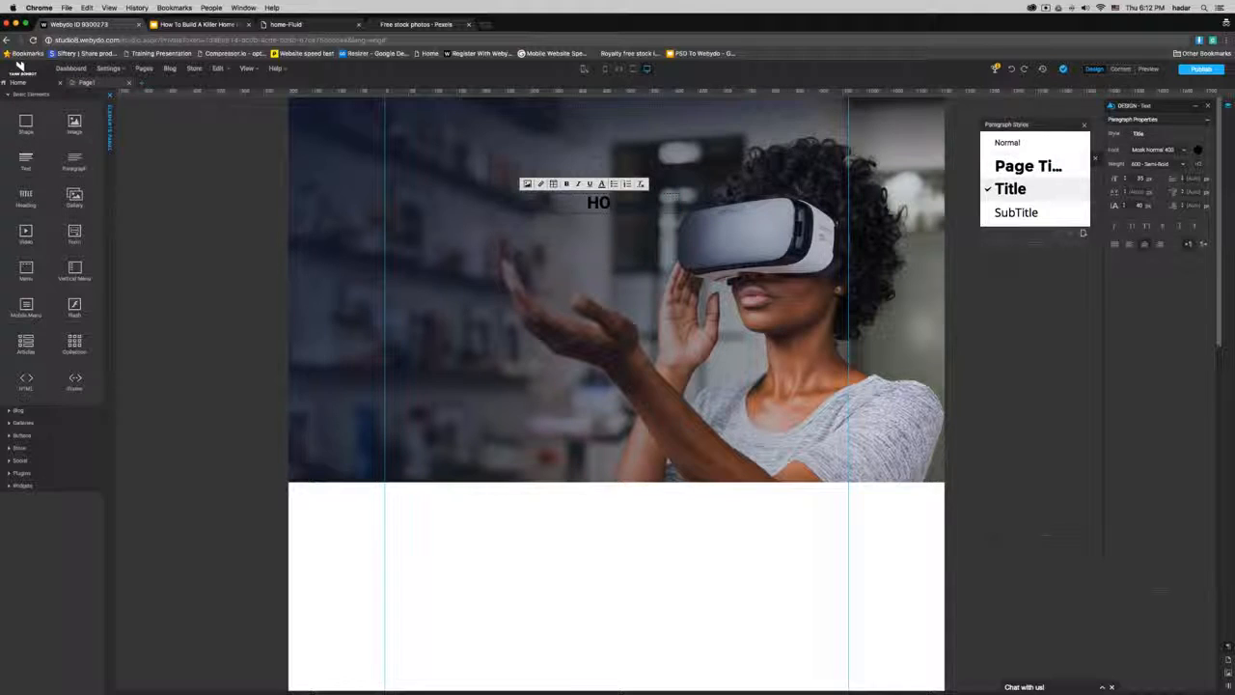
pyautogui.write('W TO BUI')
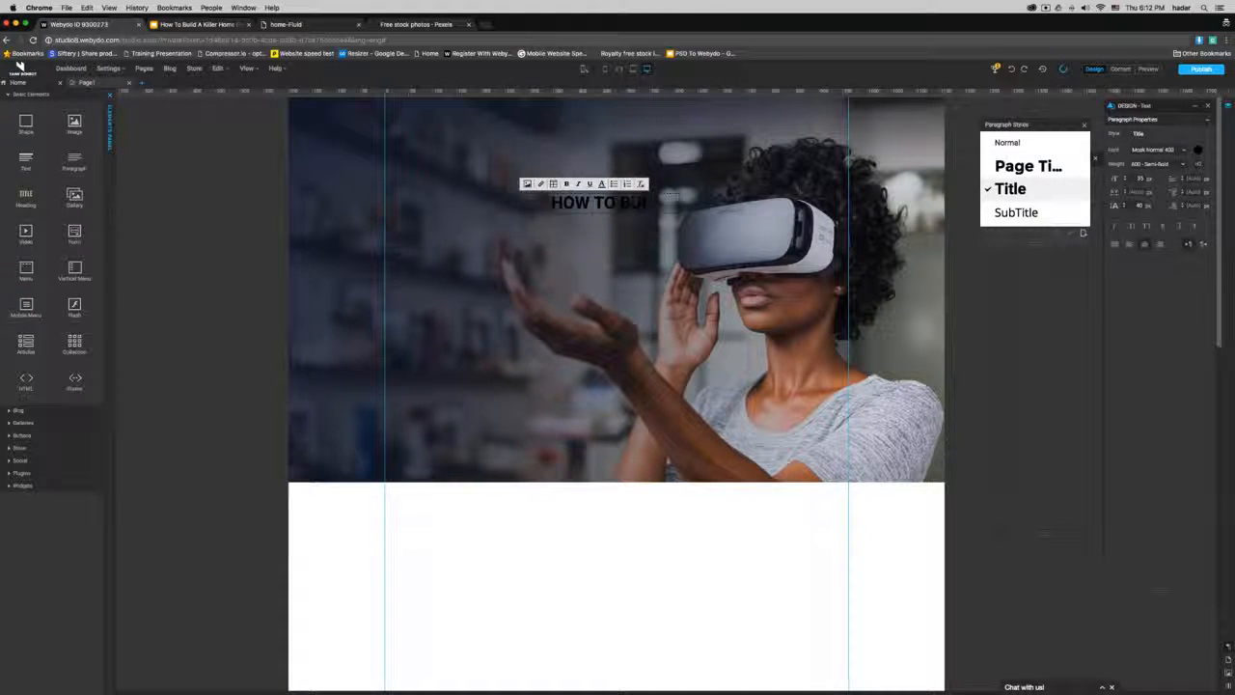
pyautogui.write('LD A')
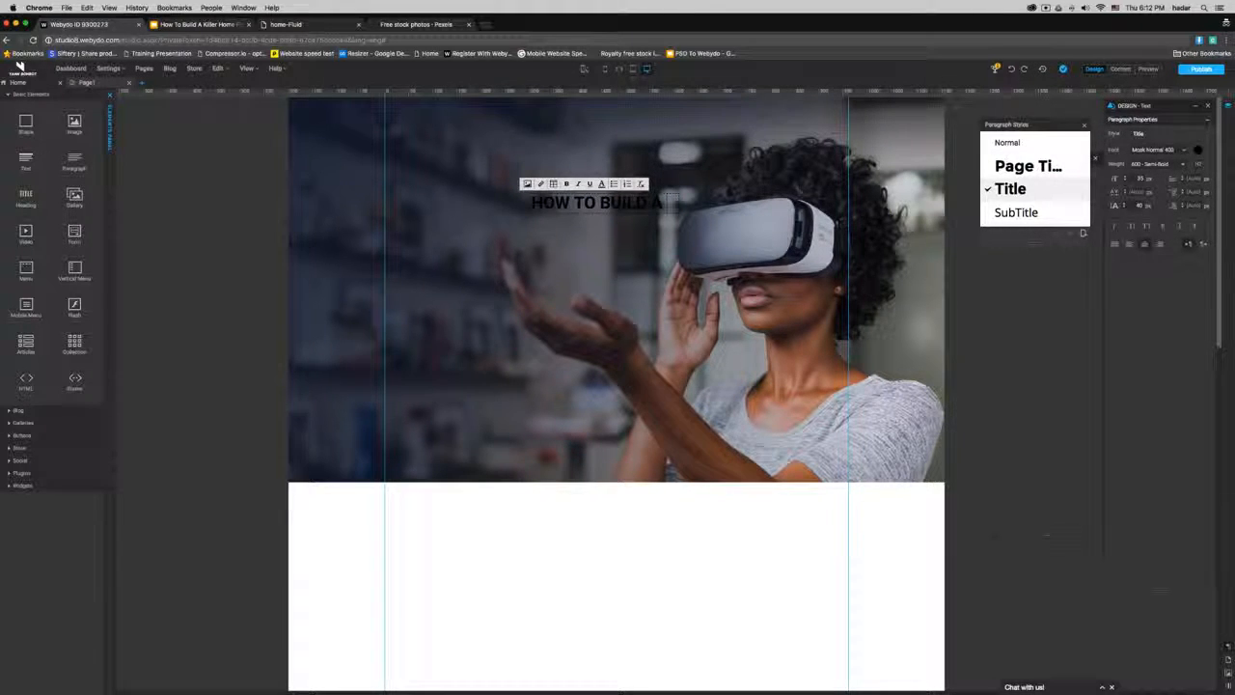
pyautogui.write(' KILLE')
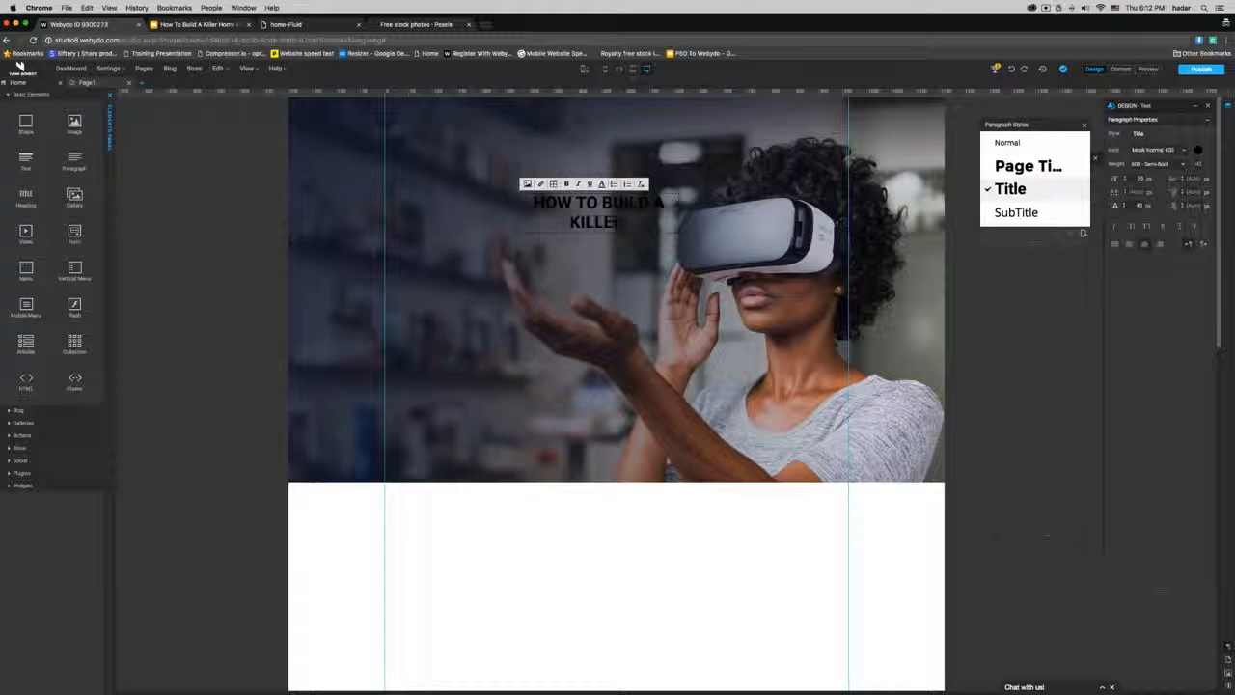
pyautogui.write('R HOMEPAGE')
# Step: Apply the Page Title paragraph style to the whole heading and colour its text white
pyautogui.press('super+a')
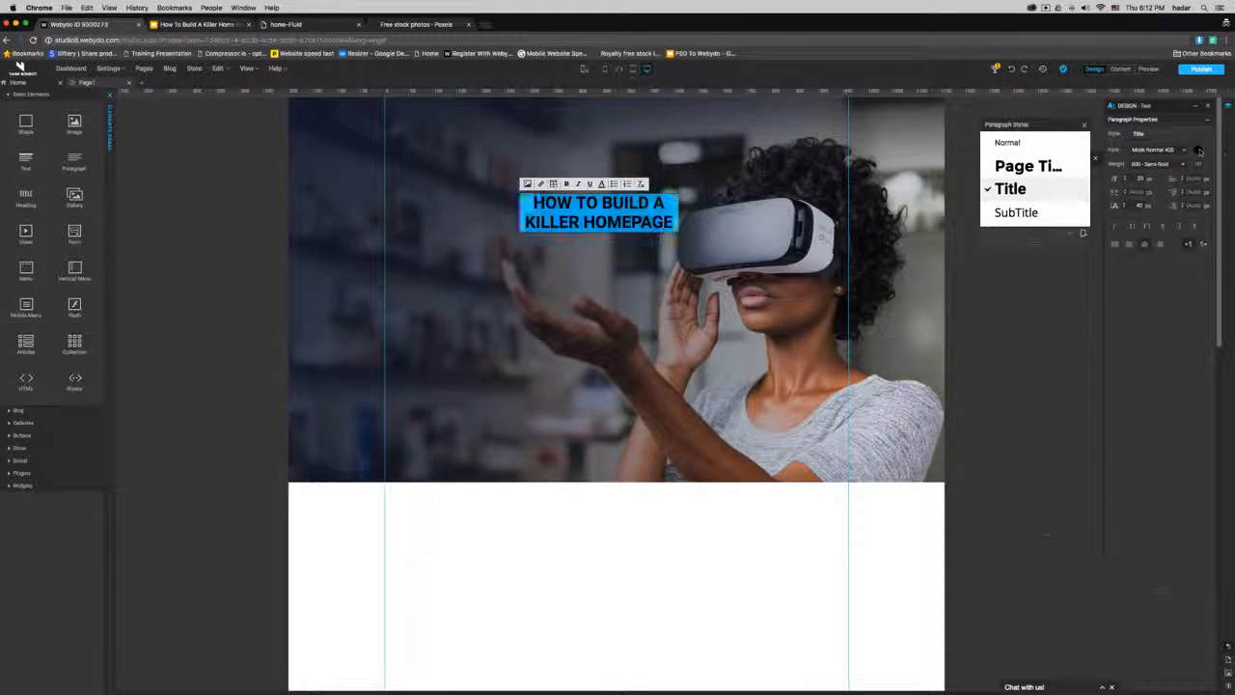
pyautogui.click(601, 183)
pyautogui.click(609, 347)
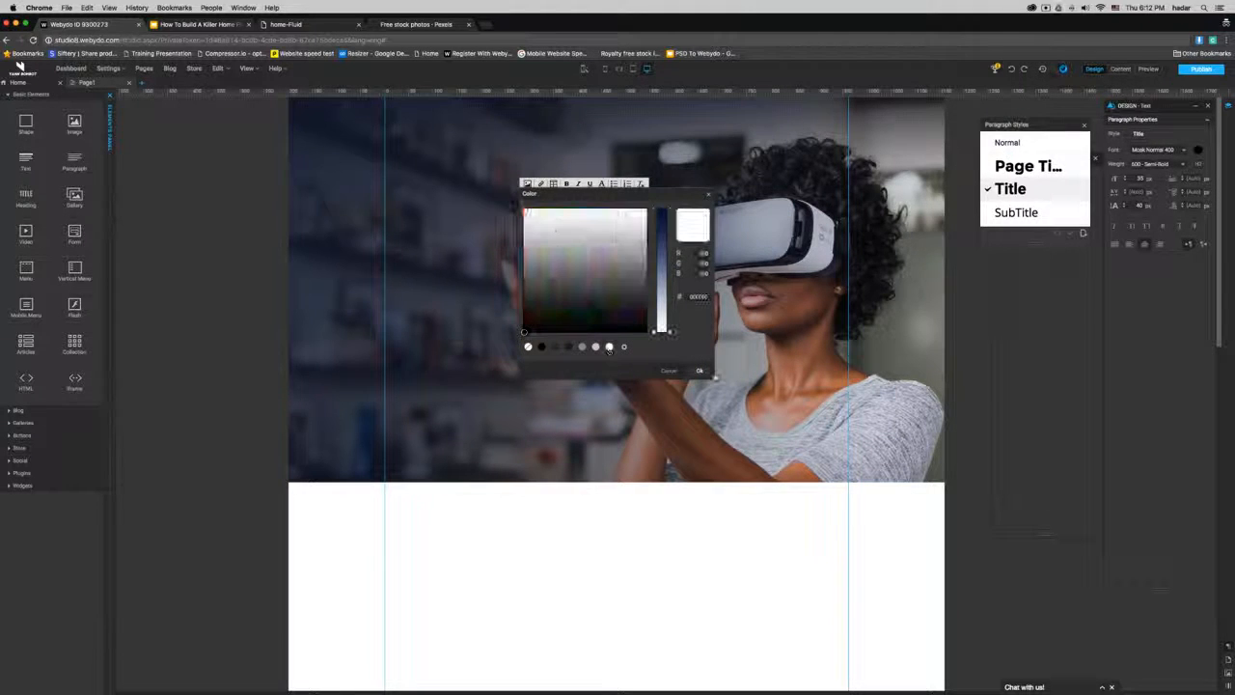
pyautogui.click(700, 371)
pyautogui.click(1028, 166)
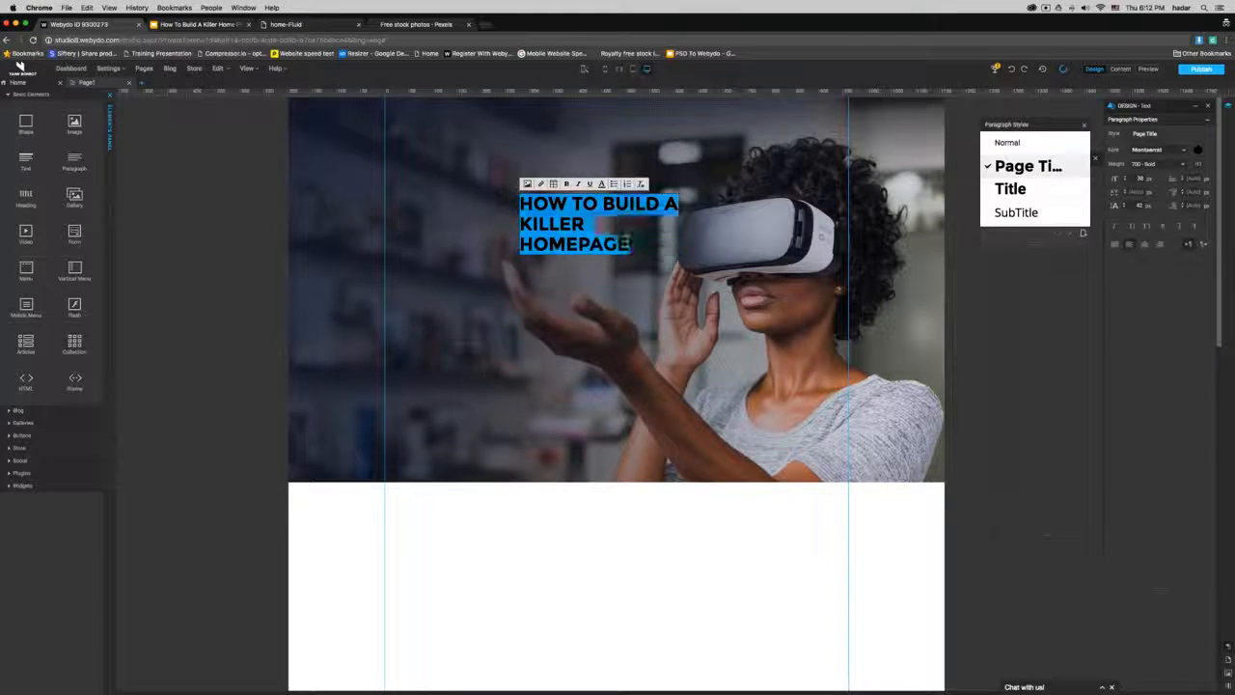
pyautogui.click(1199, 150)
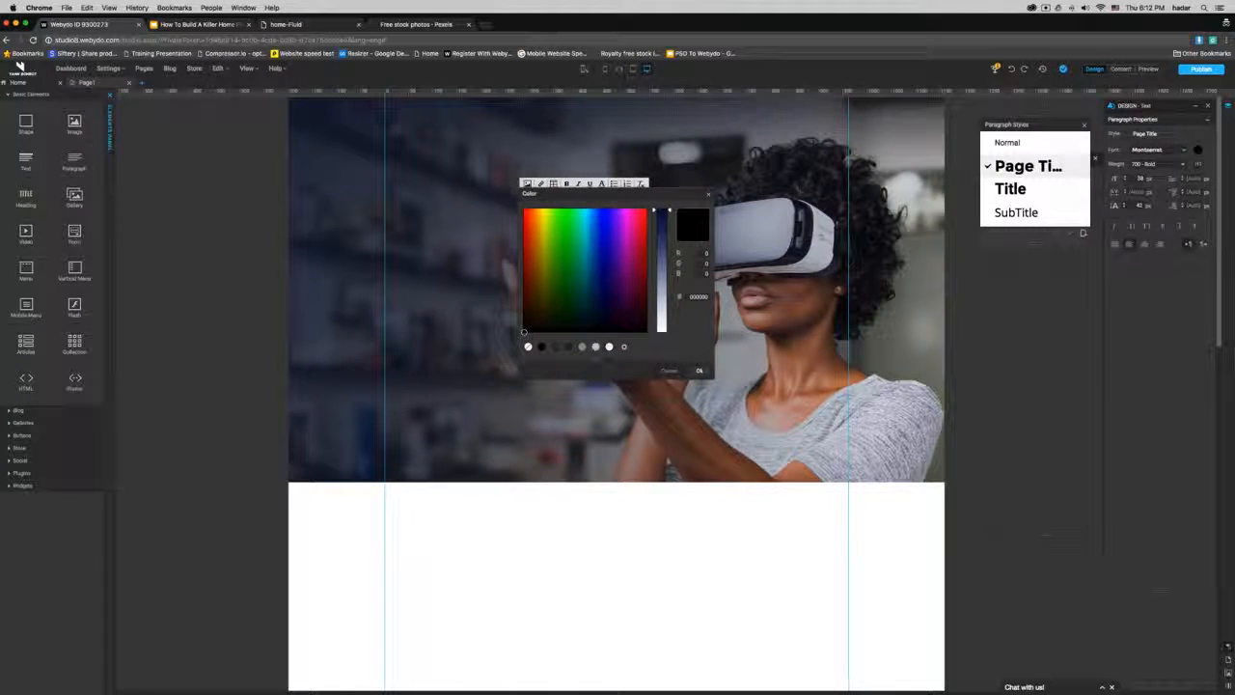
pyautogui.click(608, 346)
pyautogui.click(700, 371)
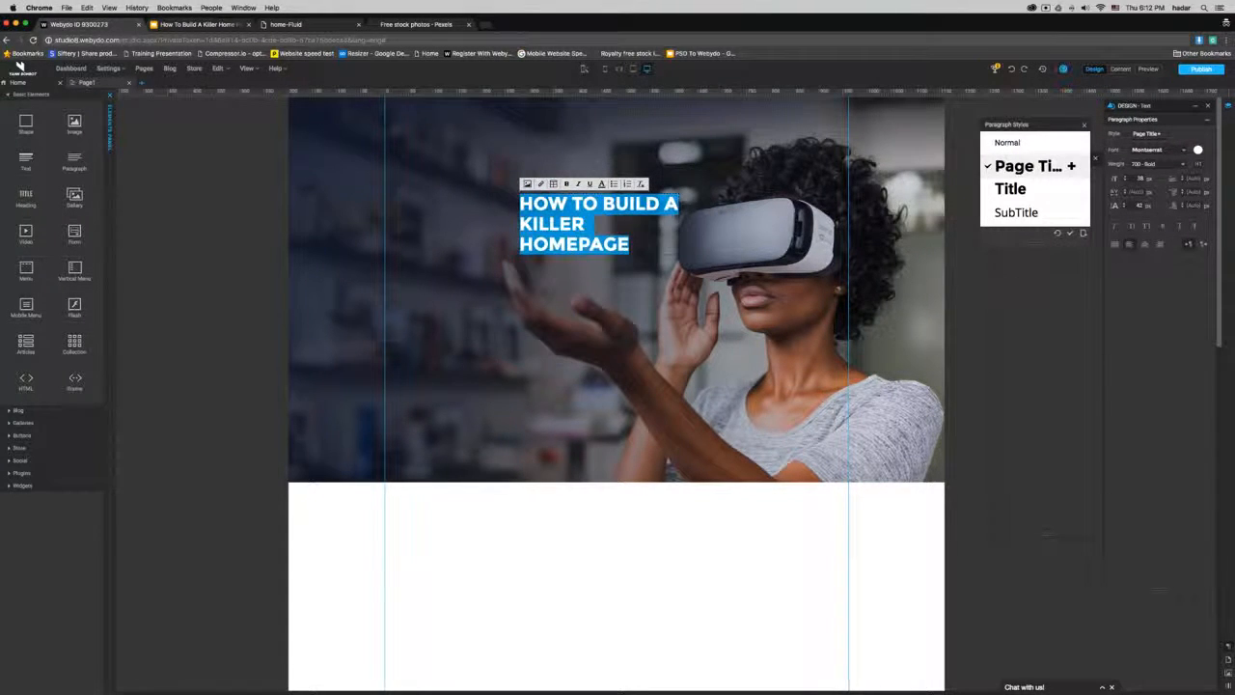
# Step: Set the heading's font to Mosk Bold 700 and centre its text
pyautogui.click(1158, 150)
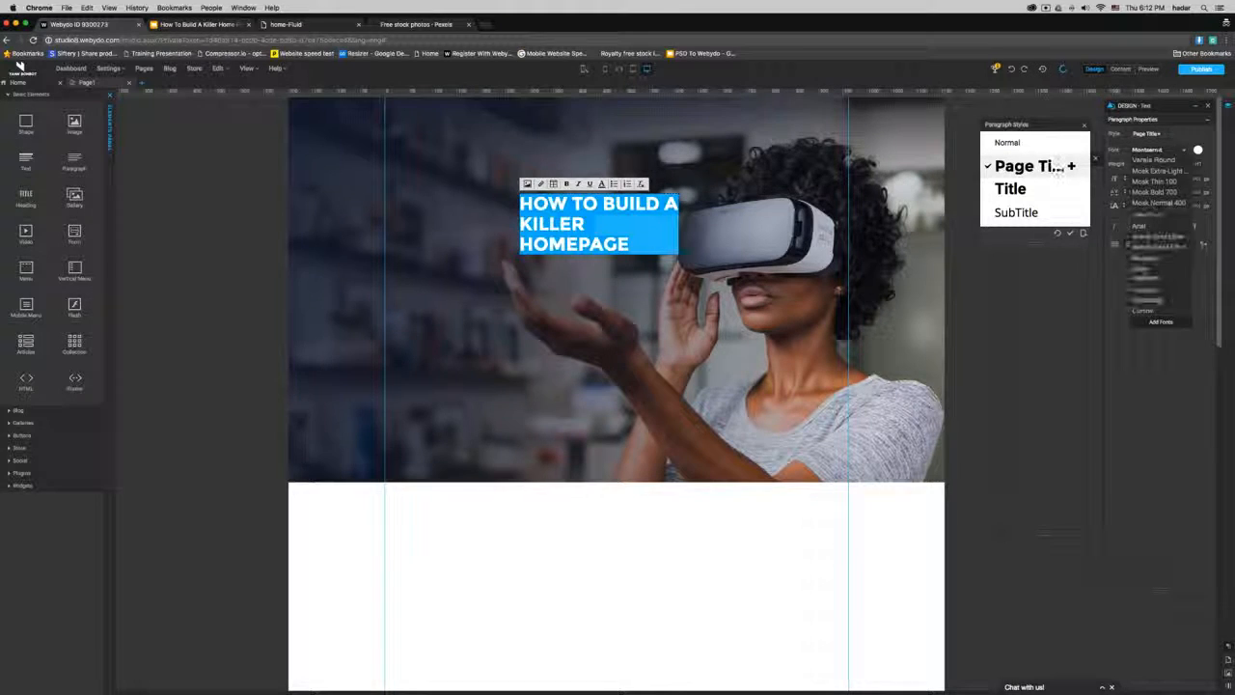
pyautogui.click(1155, 192)
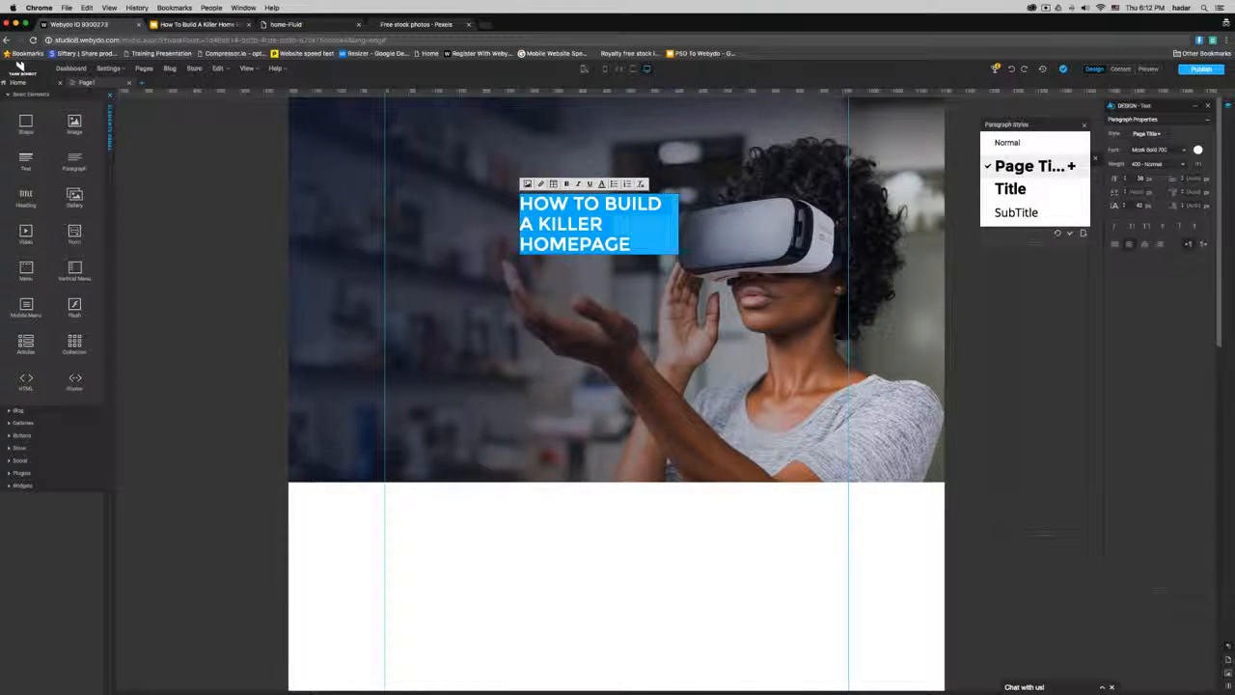
pyautogui.click(1144, 244)
# Step: Set the heading's font size to 90 px and increase its line height so the lines do not overlap
pyautogui.doubleClick(1140, 179)
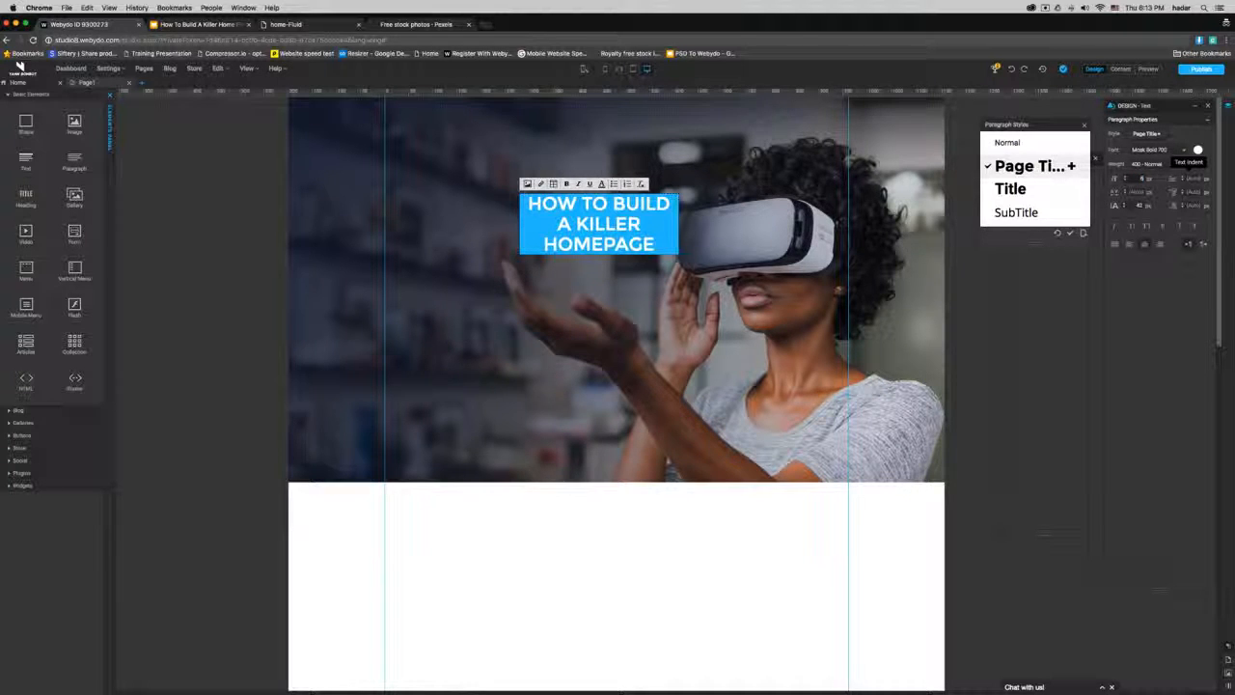
pyautogui.write('0')
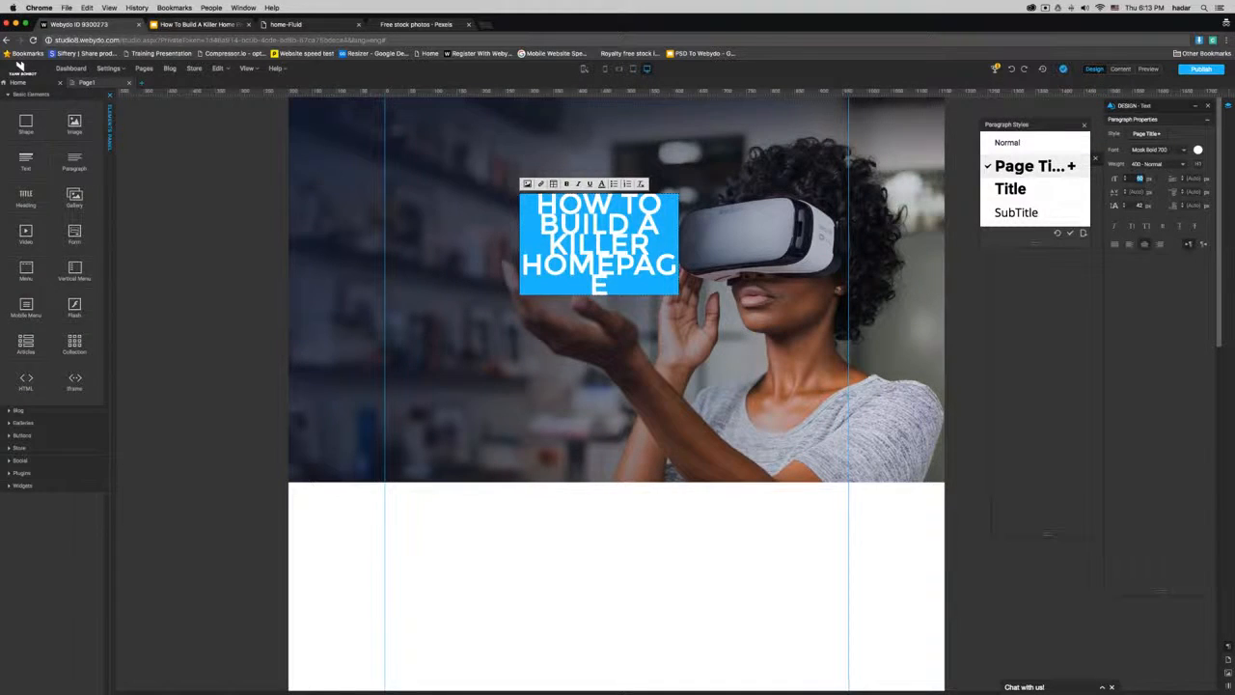
pyautogui.write('90')
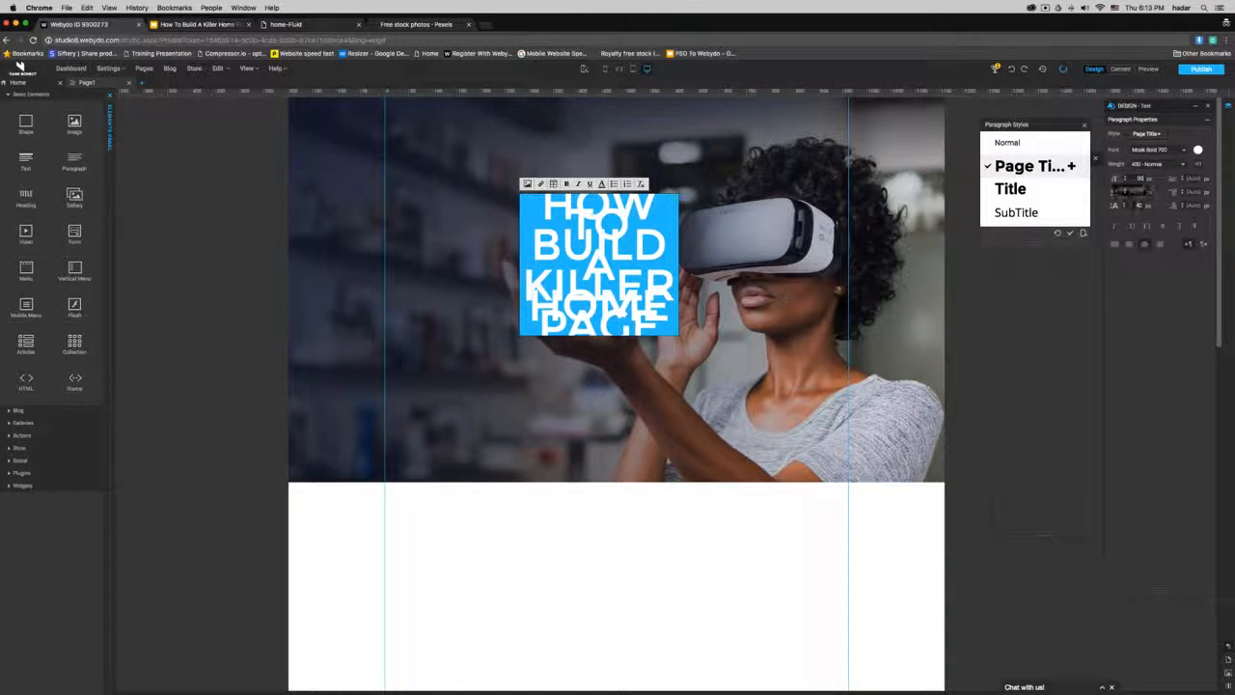
pyautogui.doubleClick(1138, 205)
pyautogui.write('90')
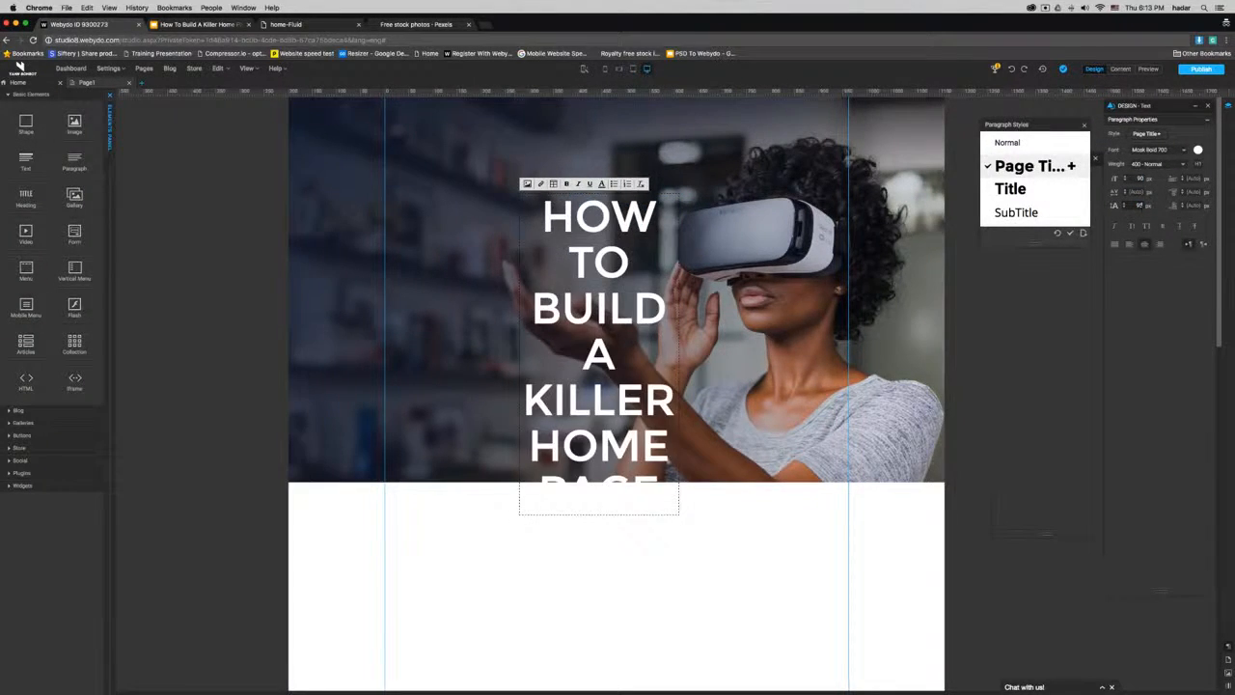
# Step: Widen the heading's text box to roughly the width between the page guides and move it to sit between them
pyautogui.click(679, 362)
pyautogui.moveTo(678, 356); pyautogui.dragTo(996, 355)
pyautogui.moveTo(772, 281); pyautogui.dragTo(631, 281)
# Step: Left-align the whole heading text and set its font size to 60 px and line height to 65 px
pyautogui.doubleClick(631, 281)
pyautogui.press('super+a')
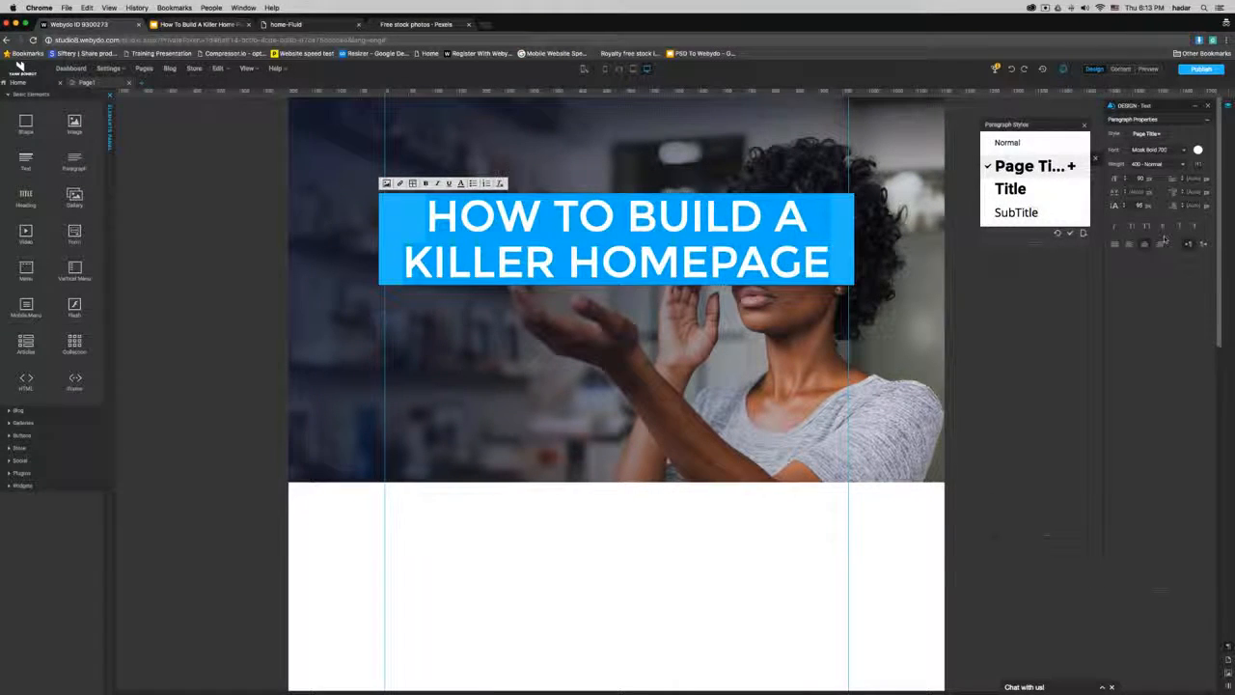
pyautogui.click(1128, 244)
pyautogui.click(1139, 179)
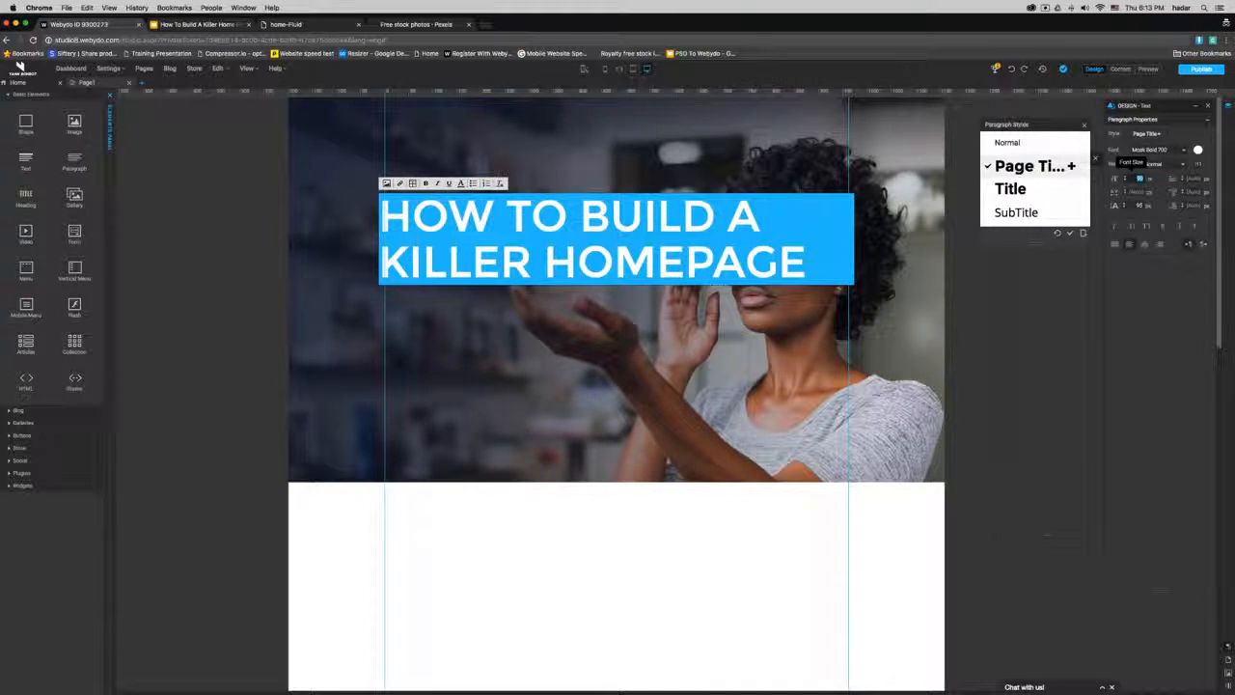
pyautogui.write('60')
pyautogui.press('Return')
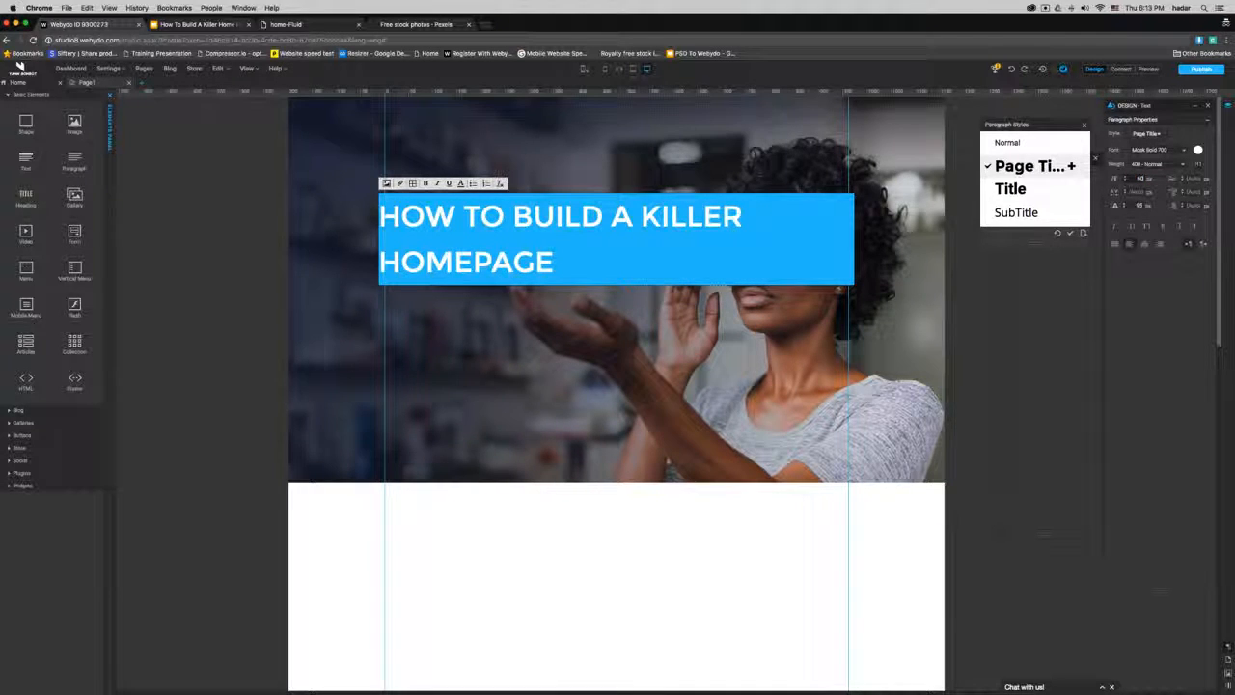
pyautogui.doubleClick(1140, 205)
pyautogui.write('65')
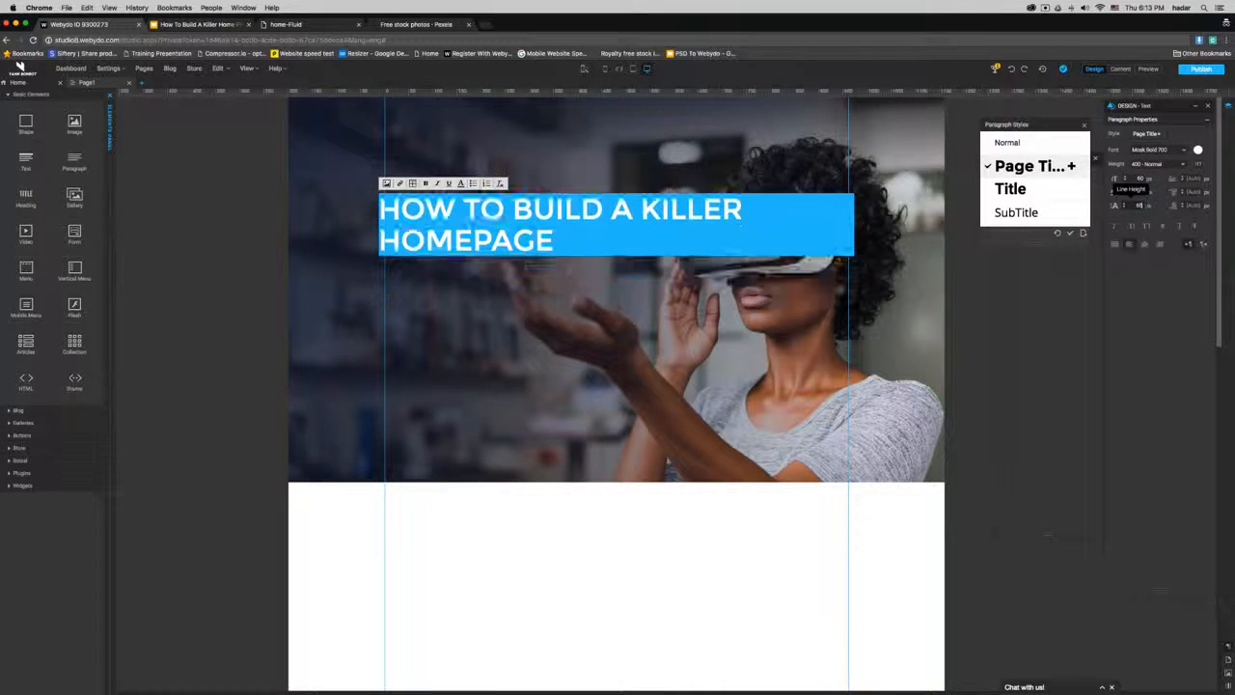
# Step: Narrow the heading's text box so HOMEPAGE shares the line with KILLER, and move the heading slightly down against the first page guide
pyautogui.click(731, 650)
pyautogui.click(786, 228)
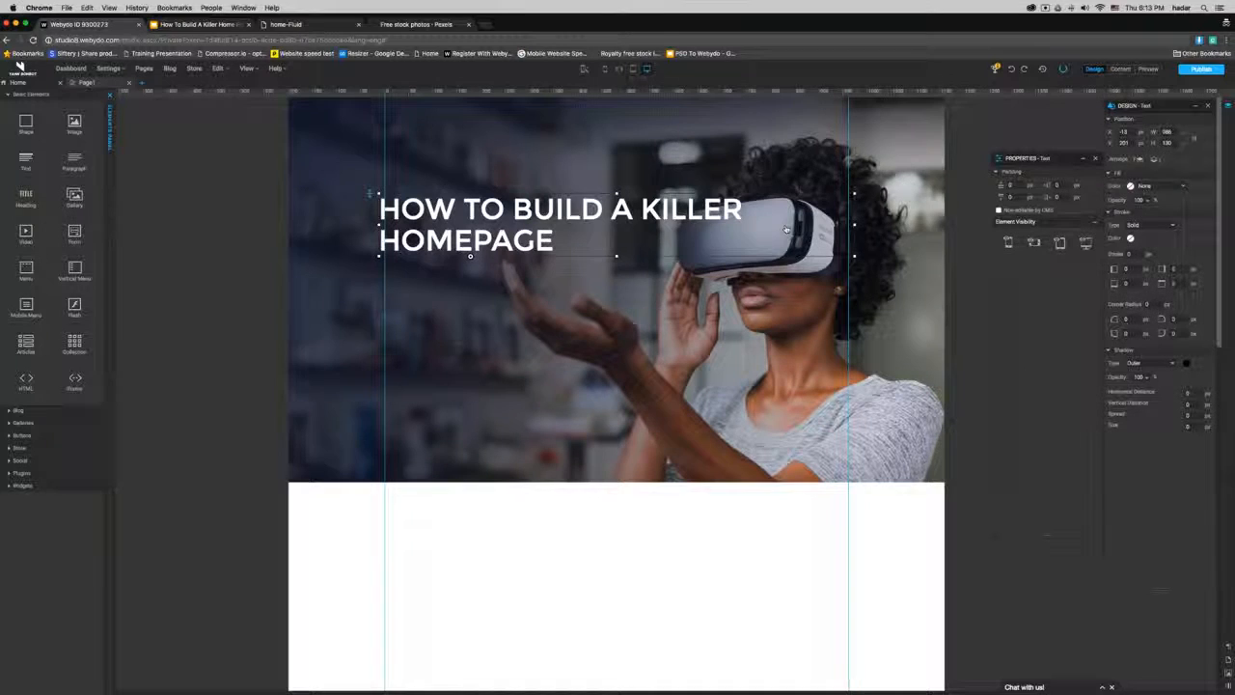
pyautogui.moveTo(854, 224); pyautogui.dragTo(711, 226)
pyautogui.moveTo(548, 210); pyautogui.dragTo(555, 230)
pyautogui.click(602, 528)
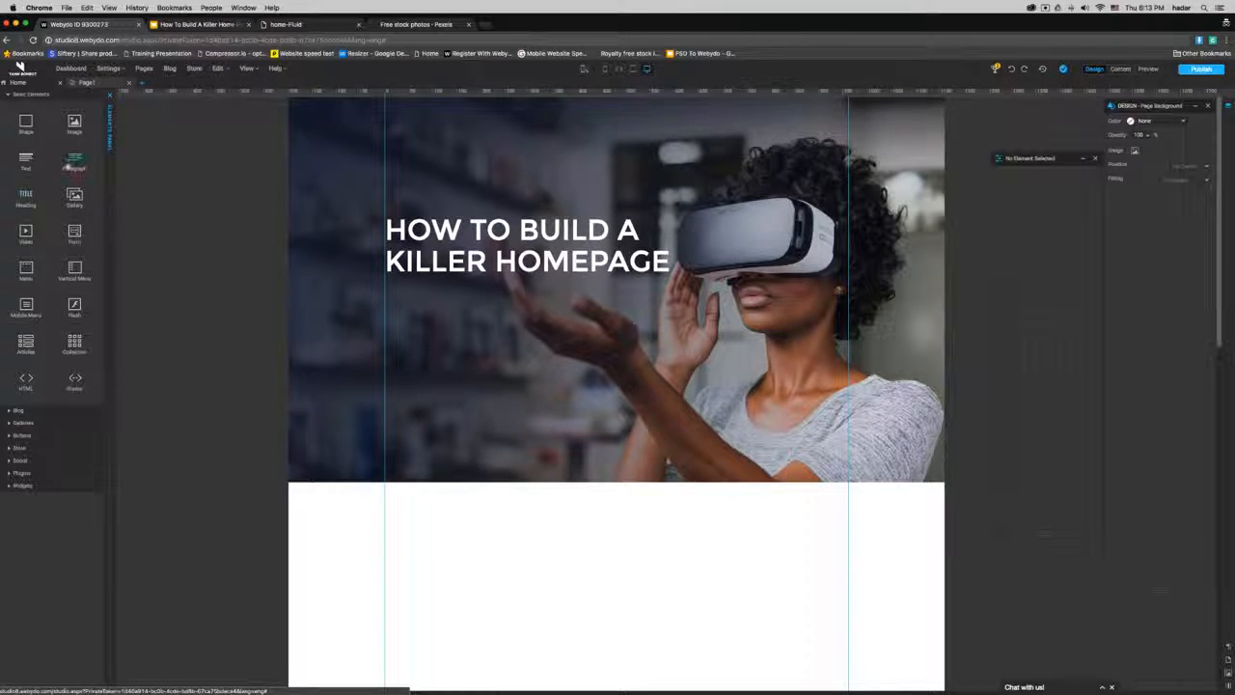
# Step: Add a paragraph element below the banner heading and set its whole text to white (FFFFFF)
pyautogui.moveTo(74, 159); pyautogui.dragTo(396, 347)
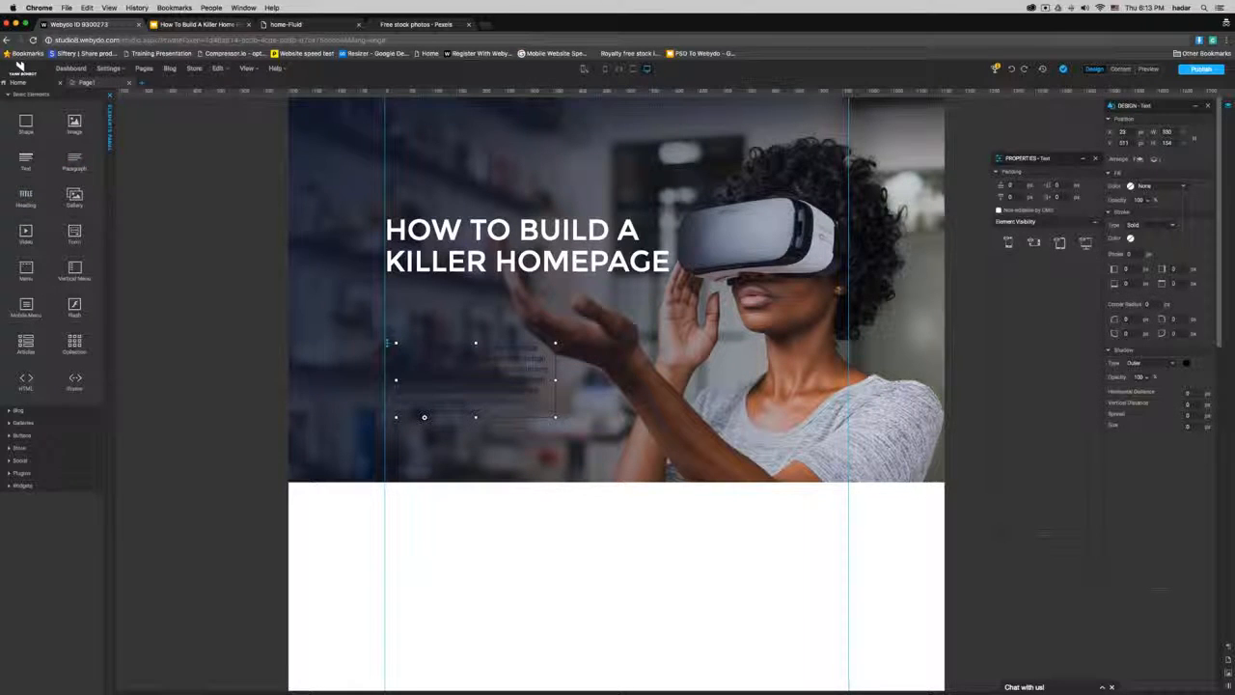
pyautogui.press('Delete')
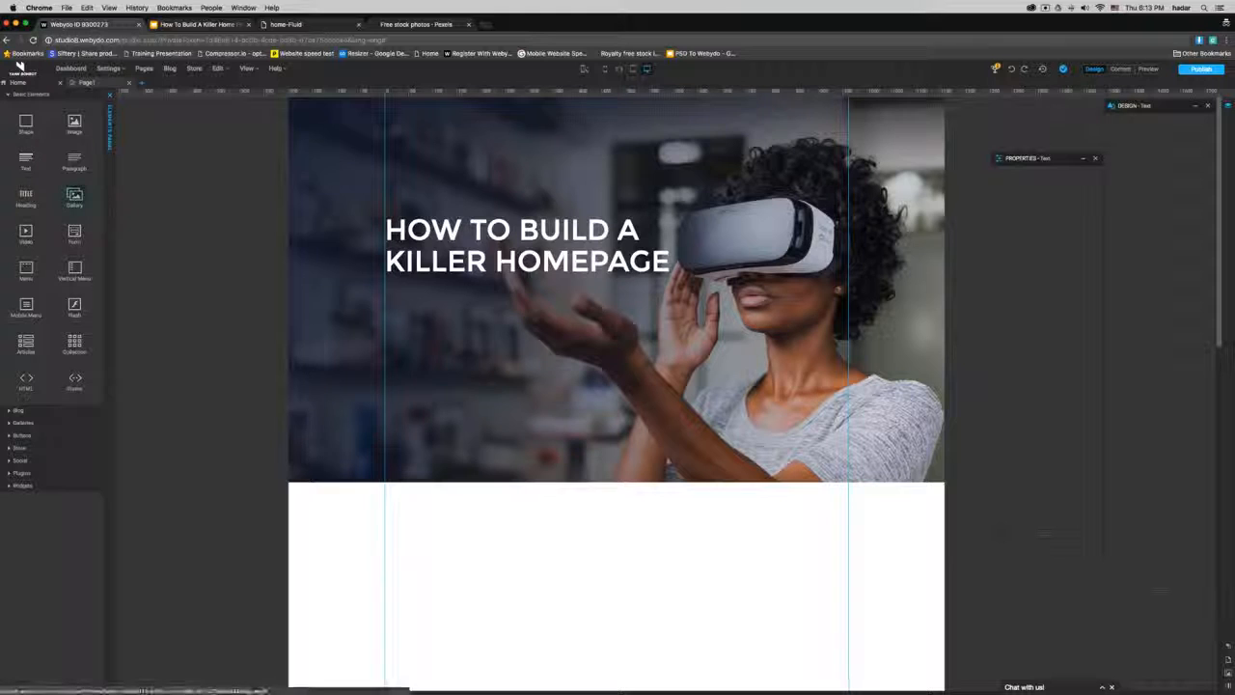
pyautogui.moveTo(74, 159); pyautogui.dragTo(433, 315)
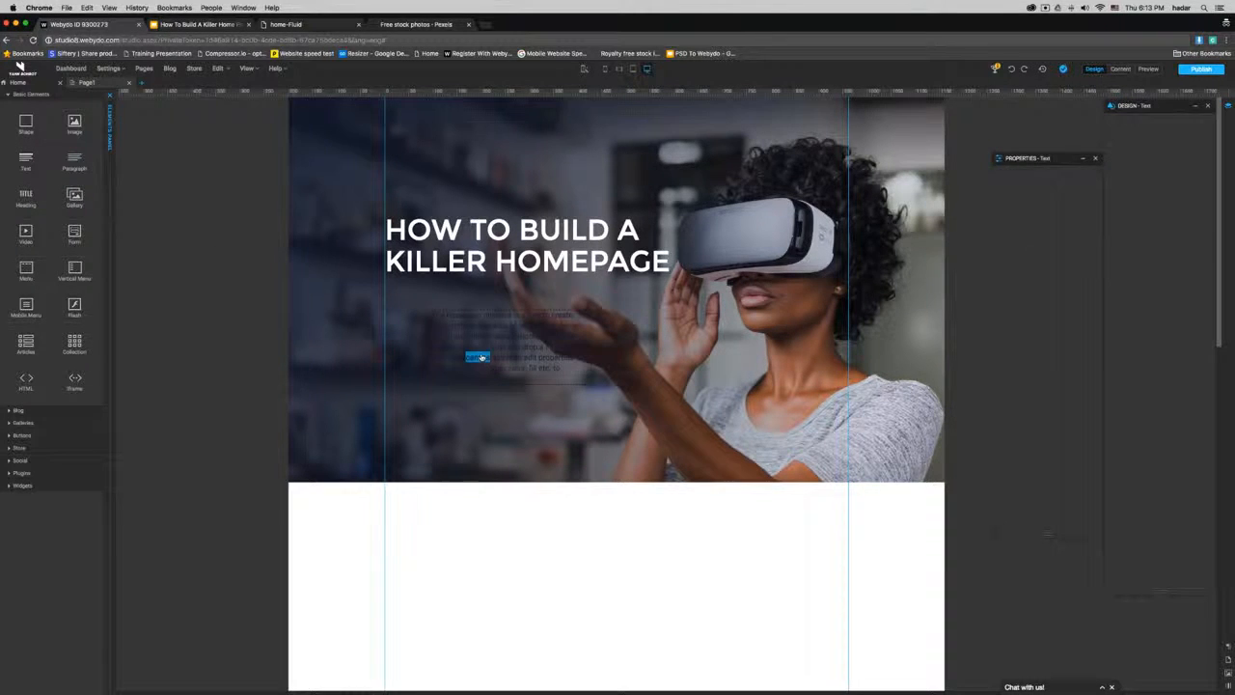
pyautogui.doubleClick(477, 348)
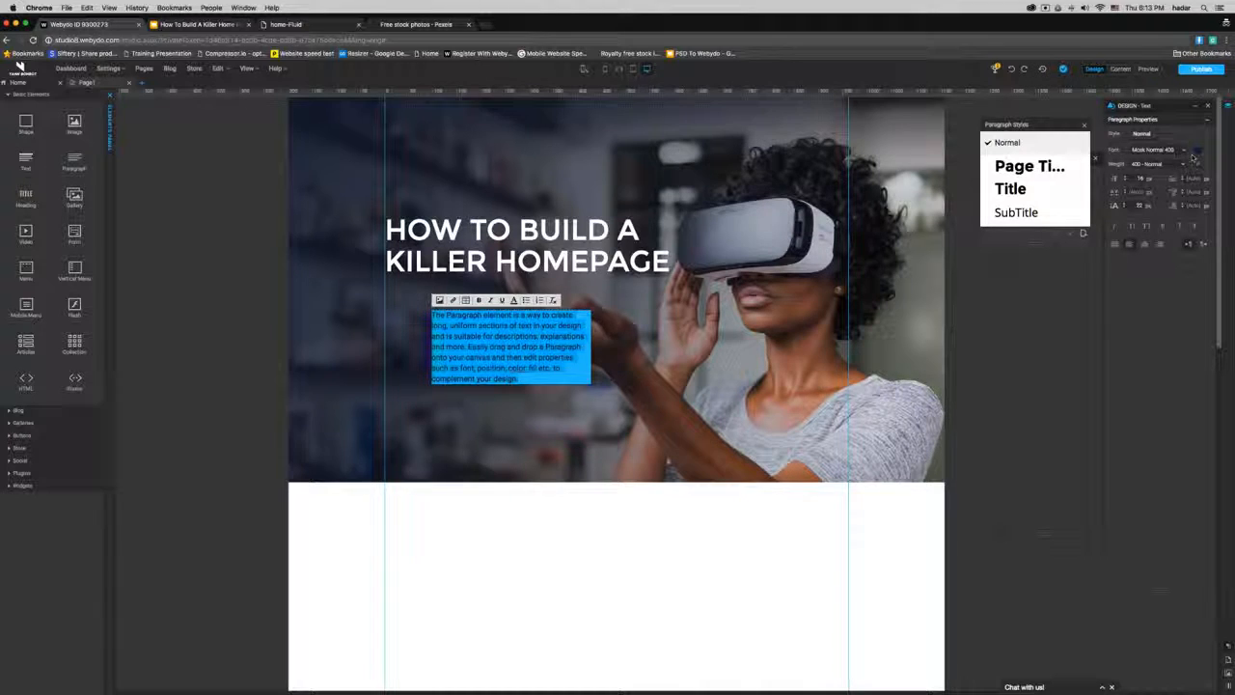
pyautogui.click(1194, 152)
pyautogui.click(608, 346)
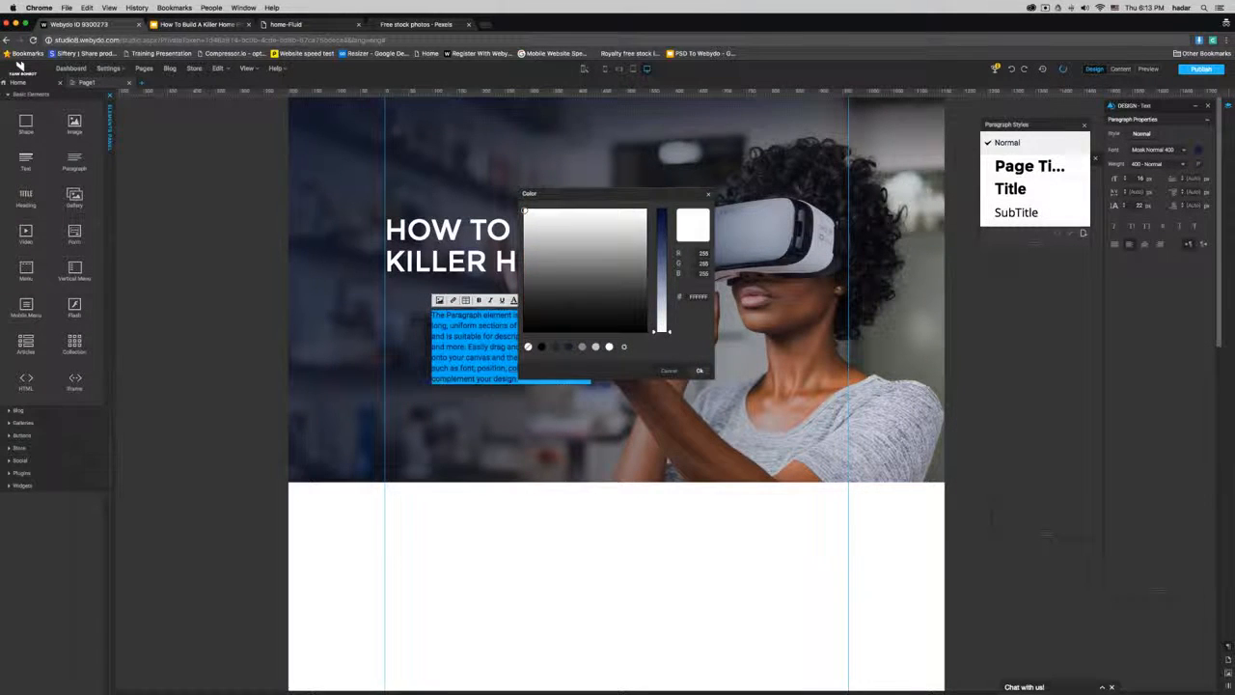
pyautogui.click(699, 371)
# Step: Align the paragraph with the heading's starting edge and widen it to nearly the width of the heading text
pyautogui.click(452, 331)
pyautogui.moveTo(452, 331); pyautogui.dragTo(429, 326)
pyautogui.moveTo(545, 333); pyautogui.dragTo(645, 342)
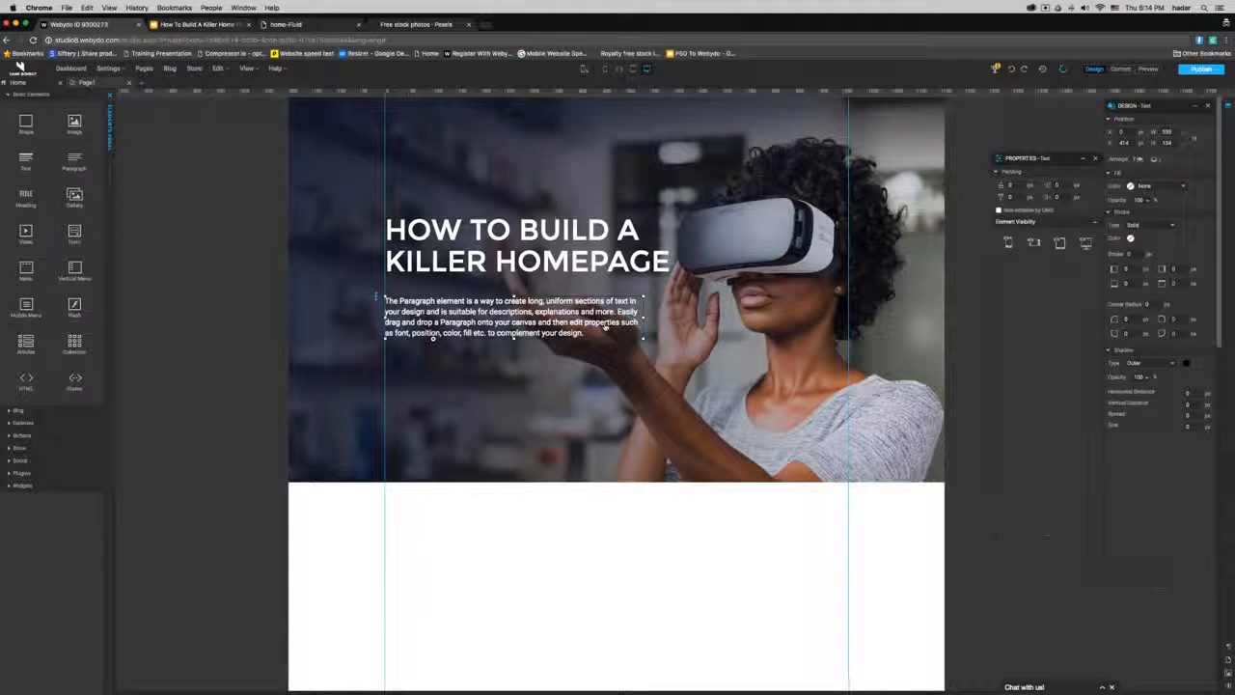
# Step: Delete the paragraph's last sentence, starting at "Easily drag and drop", and move the paragraph closer under the heading
pyautogui.doubleClick(619, 312)
pyautogui.moveTo(619, 312); pyautogui.dragTo(583, 333)
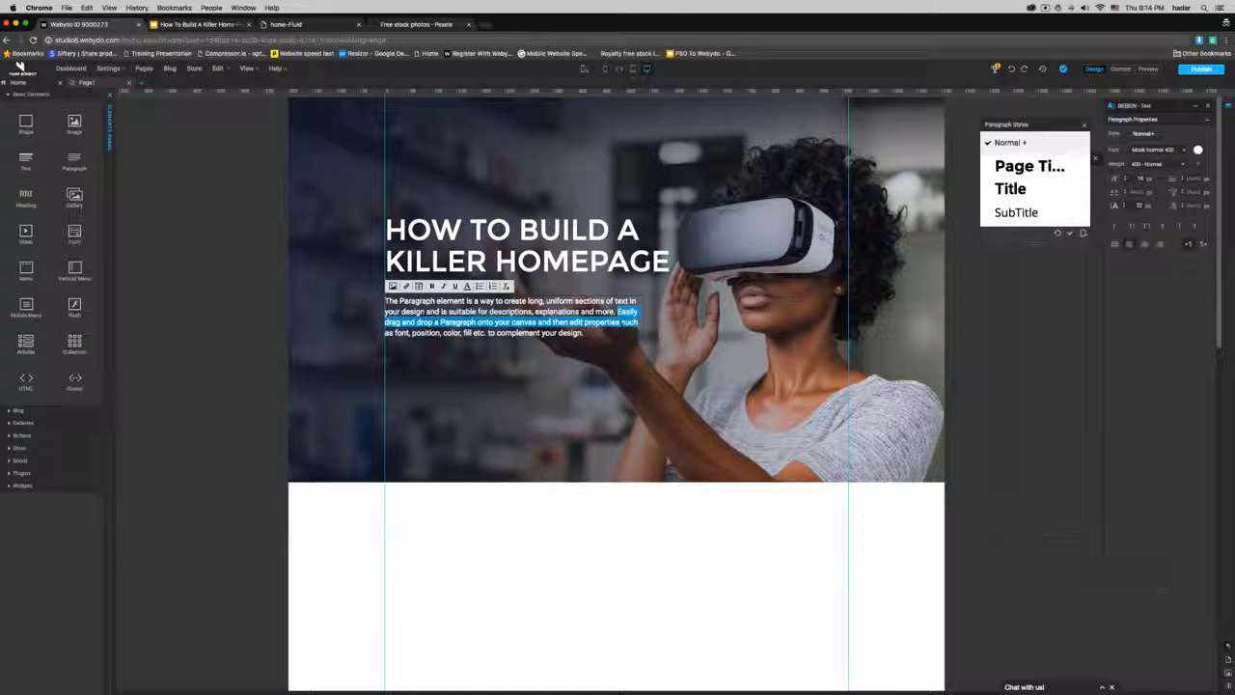
pyautogui.press('BackSpace')
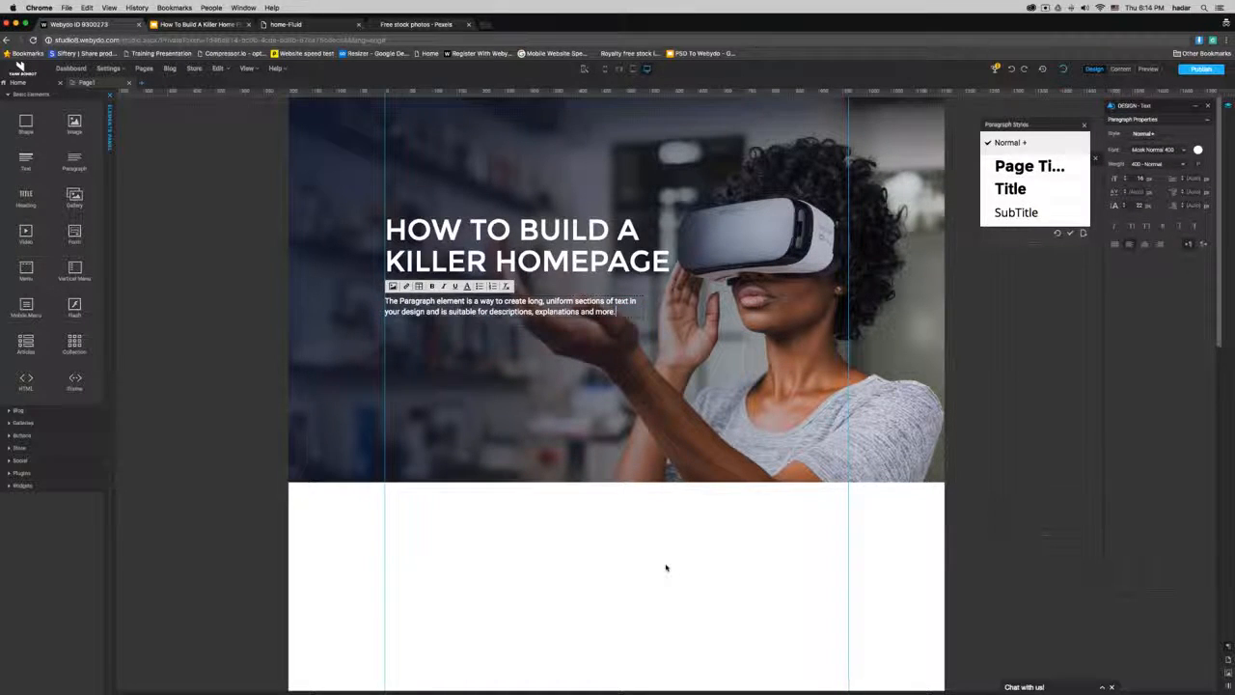
pyautogui.click(665, 567)
pyautogui.moveTo(484, 309); pyautogui.dragTo(483, 298)
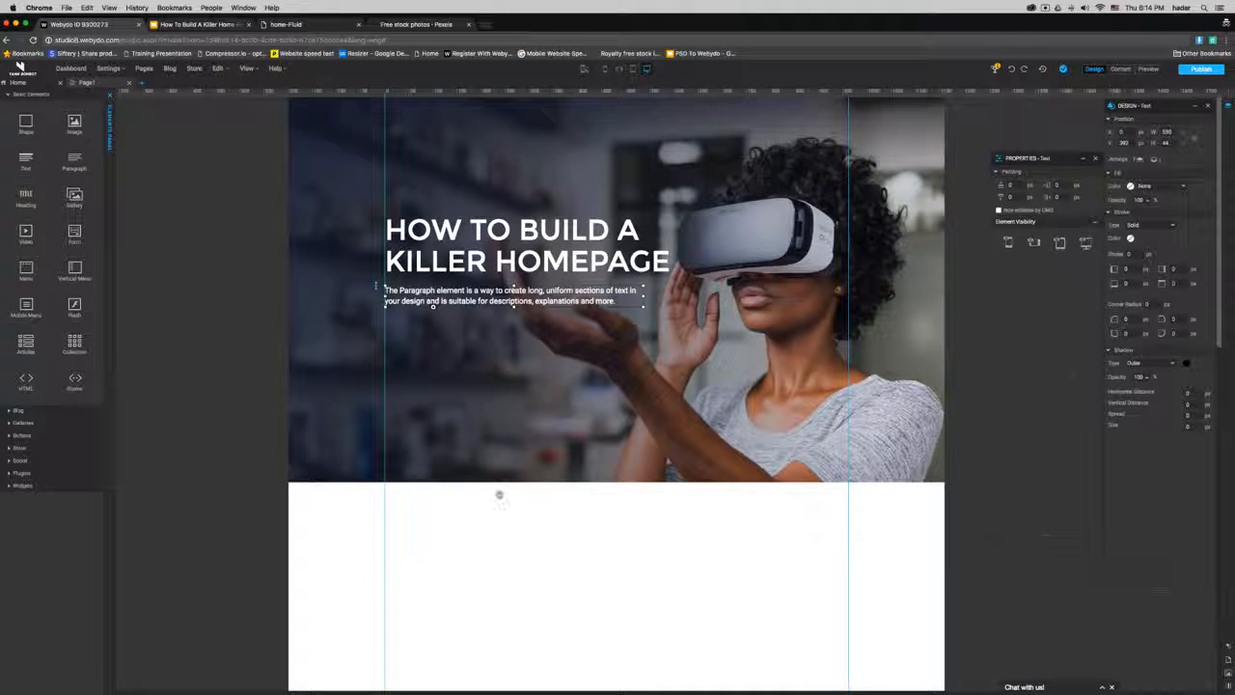
pyautogui.click(514, 539)
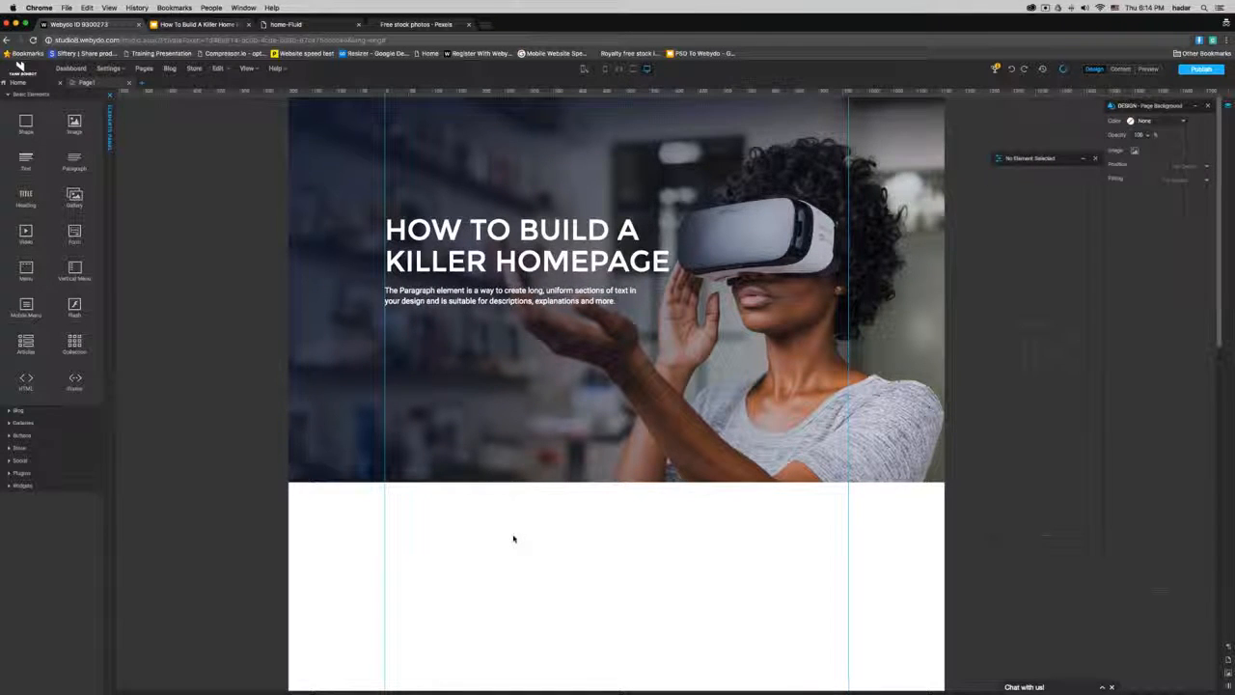
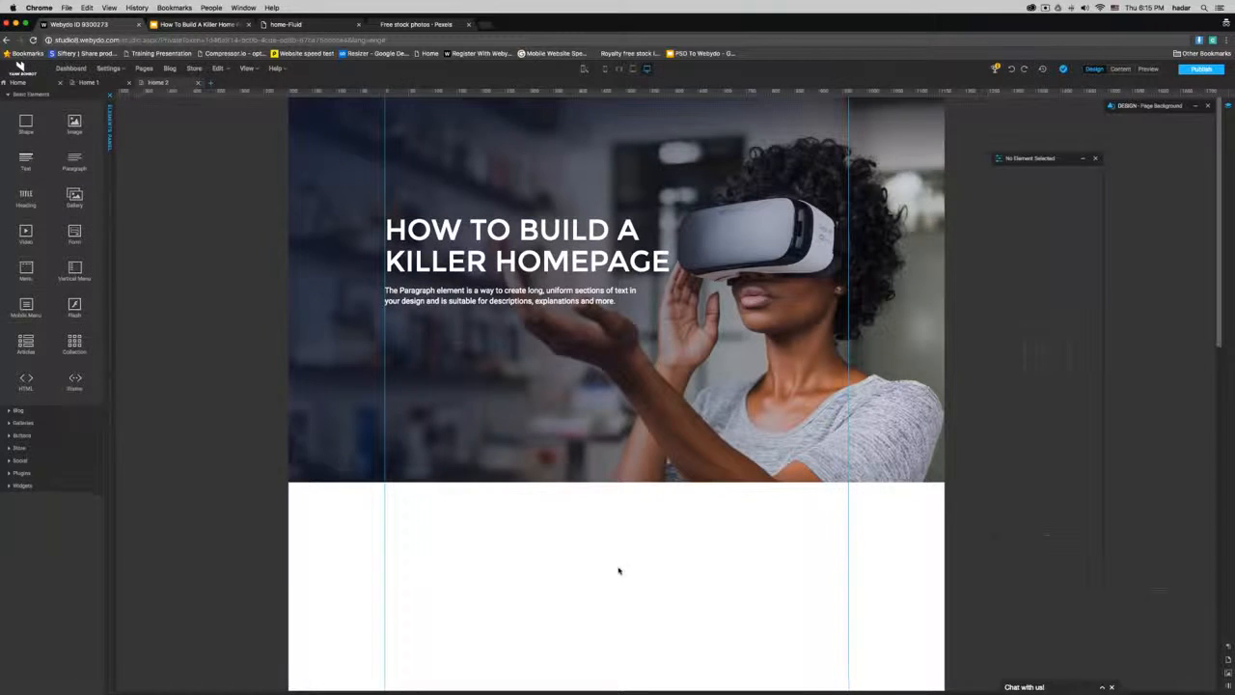
# Step: On the Home 2 page, move the banner's text and gradient overlay down below the photo and delete the background photo shape
pyautogui.click(588, 248)
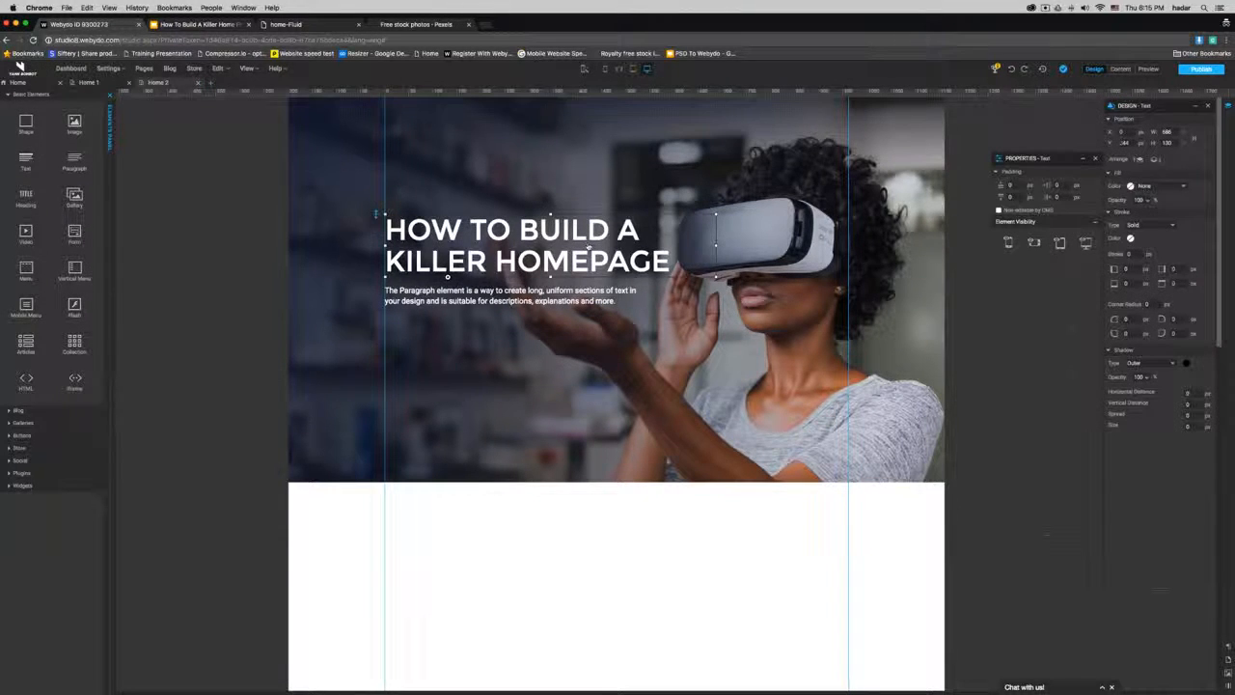
pyautogui.keyDown('shift'); pyautogui.click(580, 123); pyautogui.keyUp('shift')
pyautogui.moveTo(579, 159); pyautogui.dragTo(585, 599)
pyautogui.click(732, 301)
pyautogui.press('Delete')
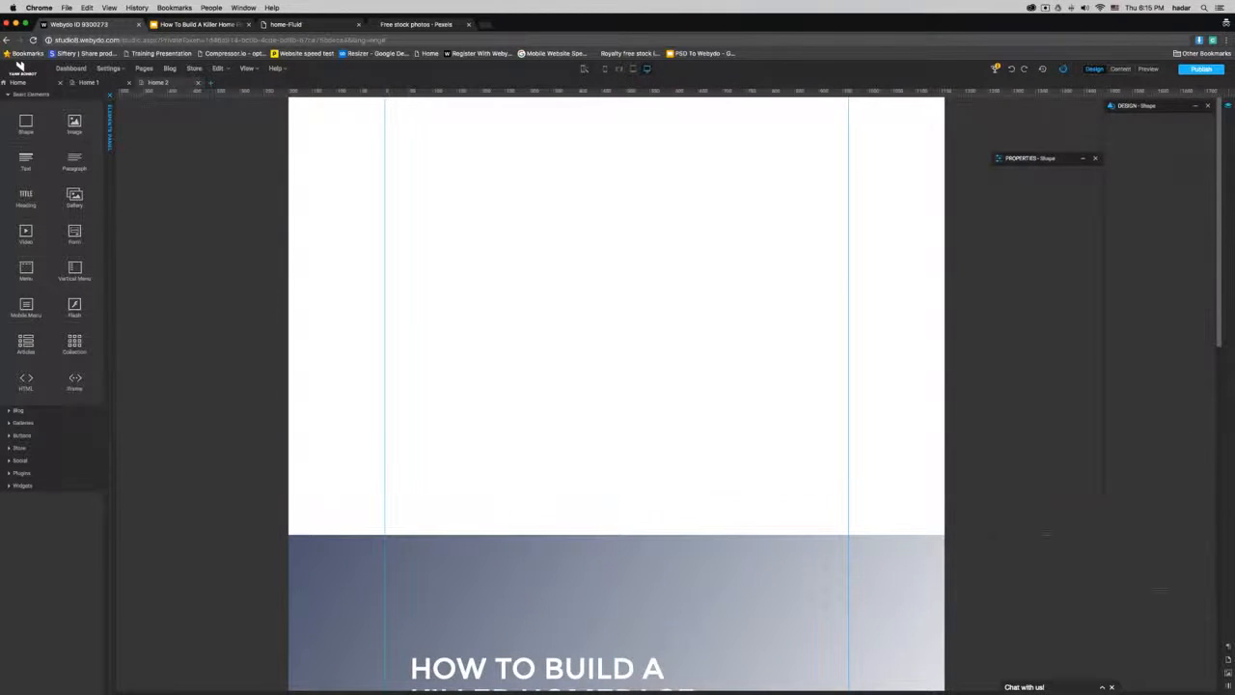
# Step: Add a Full Width gallery to the empty area above the moved banner content
pyautogui.click(18, 94)
pyautogui.click(21, 120)
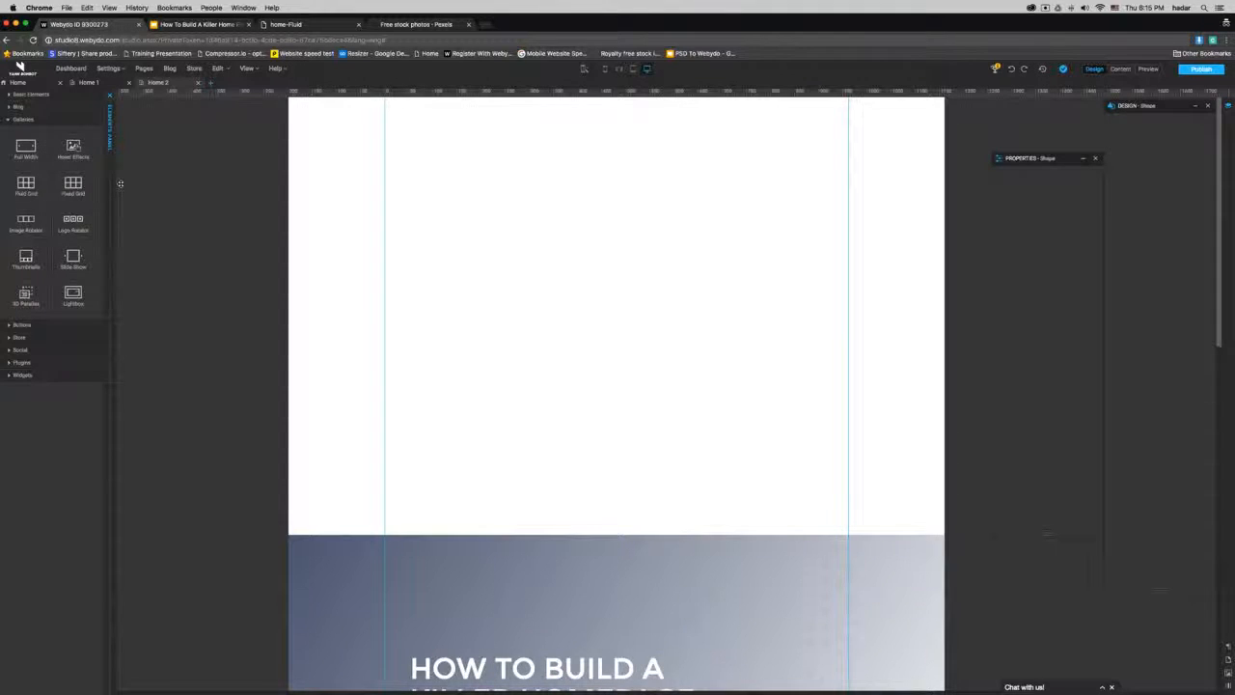
pyautogui.moveTo(26, 147); pyautogui.dragTo(534, 276)
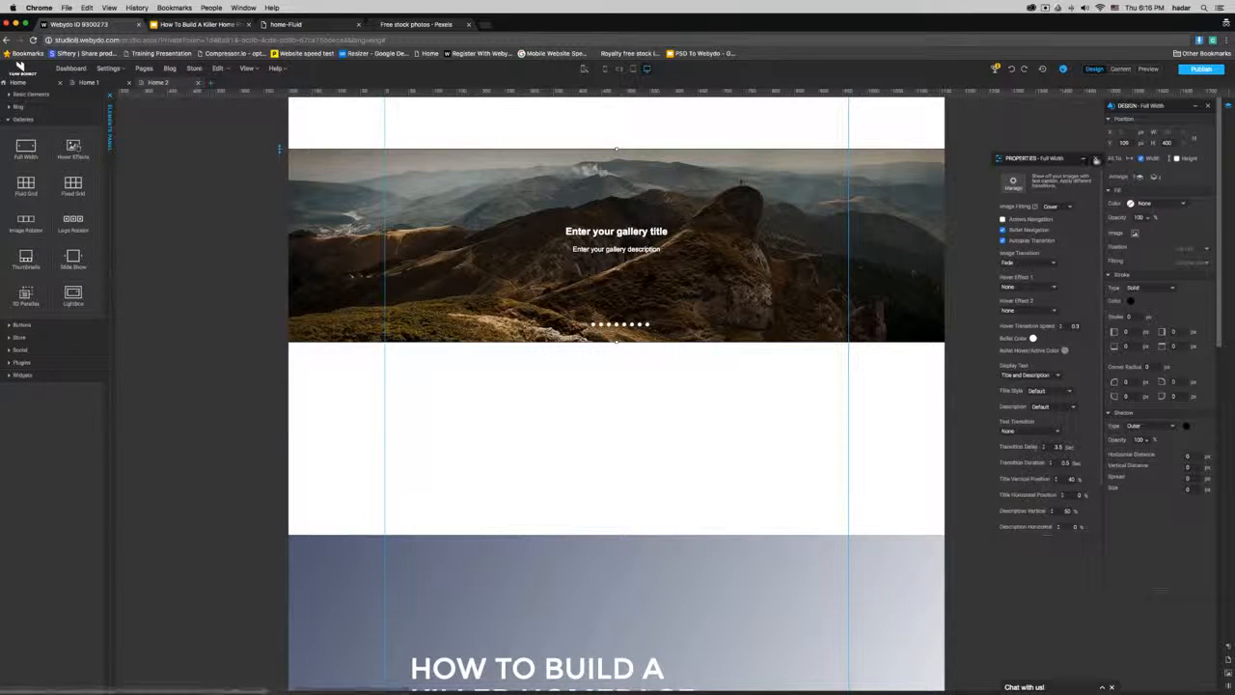
# Step: Set the gallery's height to 800 px and place it at the very top of the page (Y 0)
pyautogui.click(1096, 157)
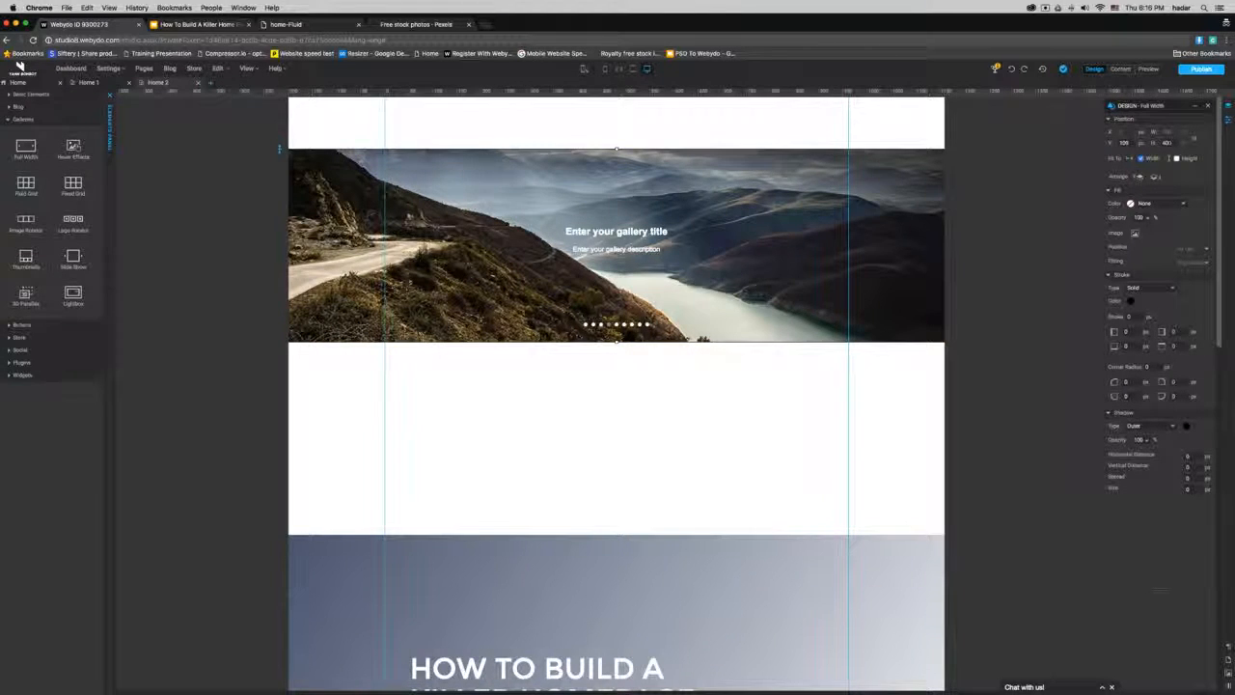
pyautogui.doubleClick(1168, 143)
pyautogui.write('800')
pyautogui.press('Return')
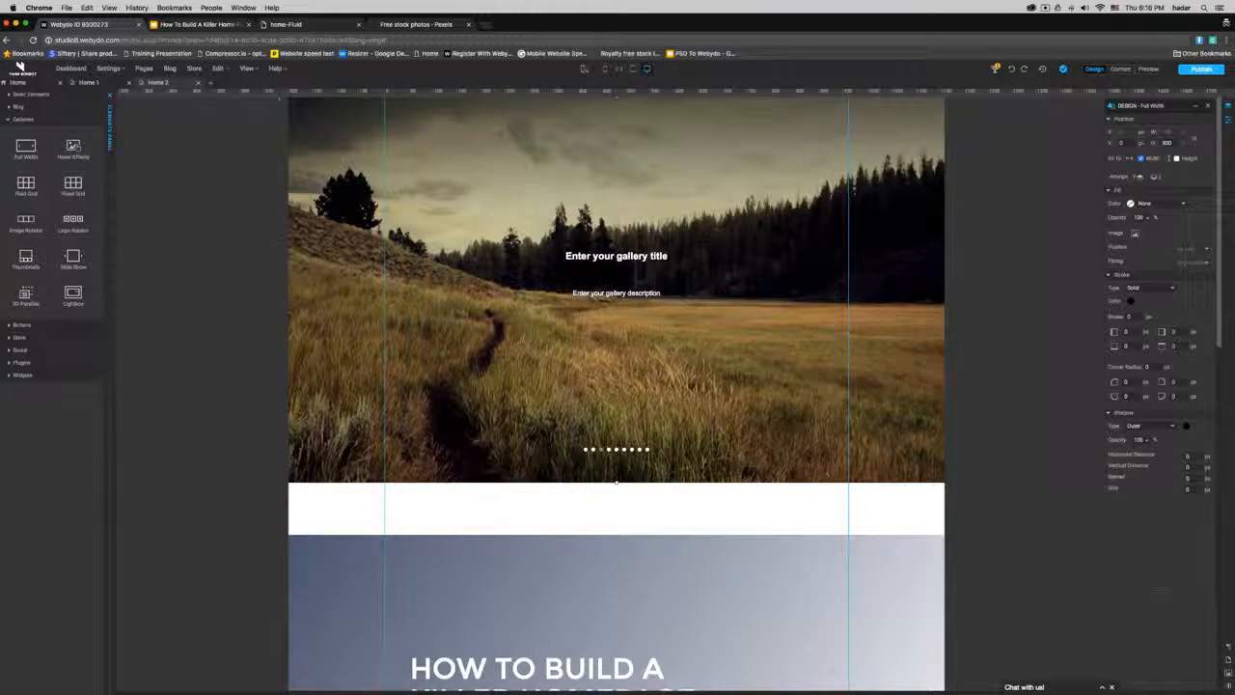
pyautogui.click(1207, 106)
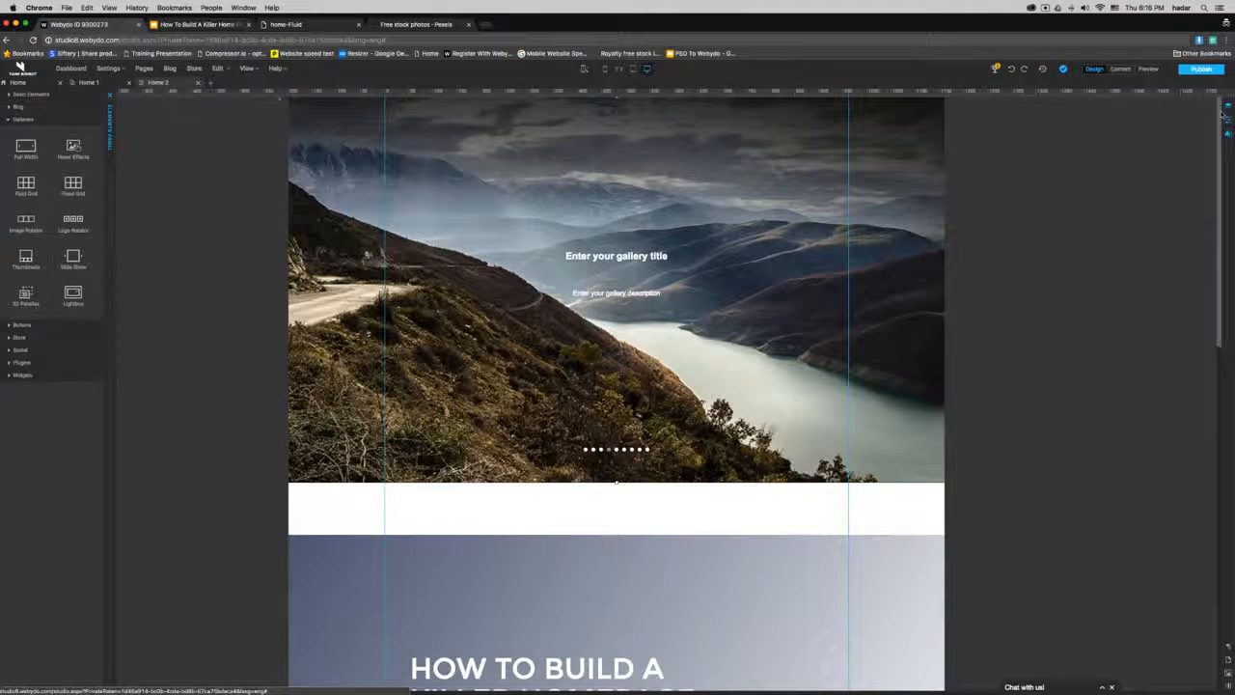
# Step: Show the gallery's full properties, open its image manager and delete all the default images
pyautogui.click(1229, 120)
pyautogui.moveTo(1148, 119); pyautogui.dragTo(920, 120)
pyautogui.moveTo(935, 500); pyautogui.dragTo(936, 622)
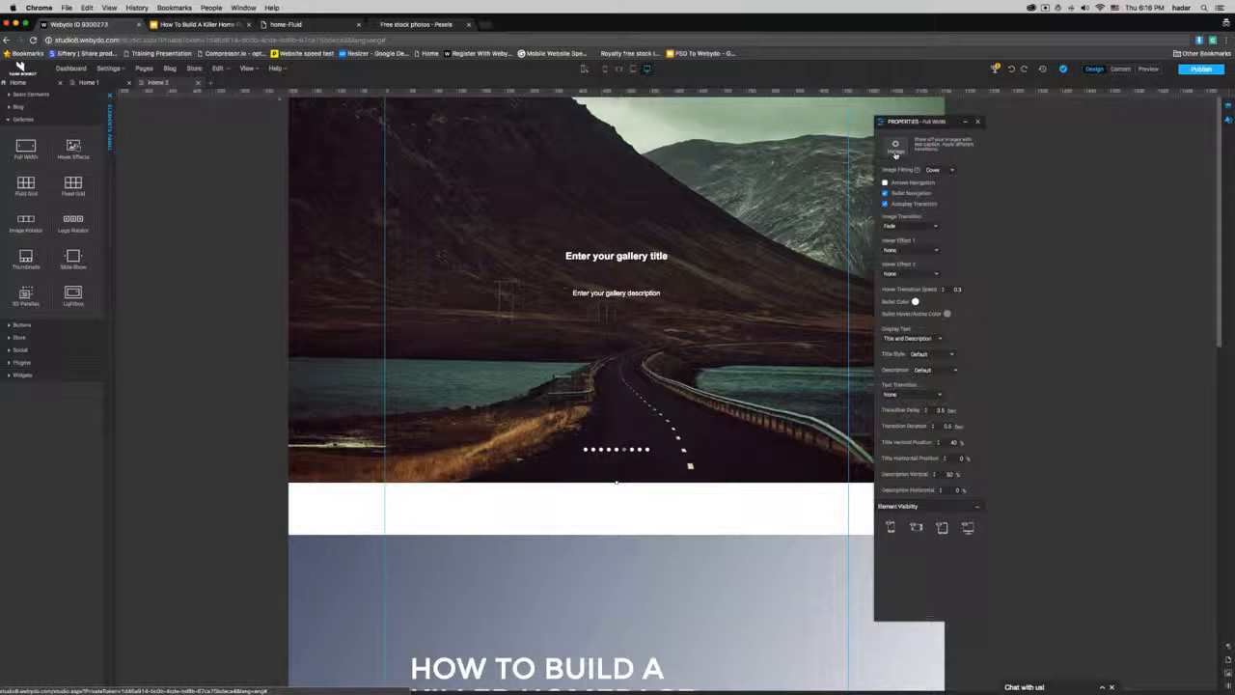
pyautogui.doubleClick(618, 152)
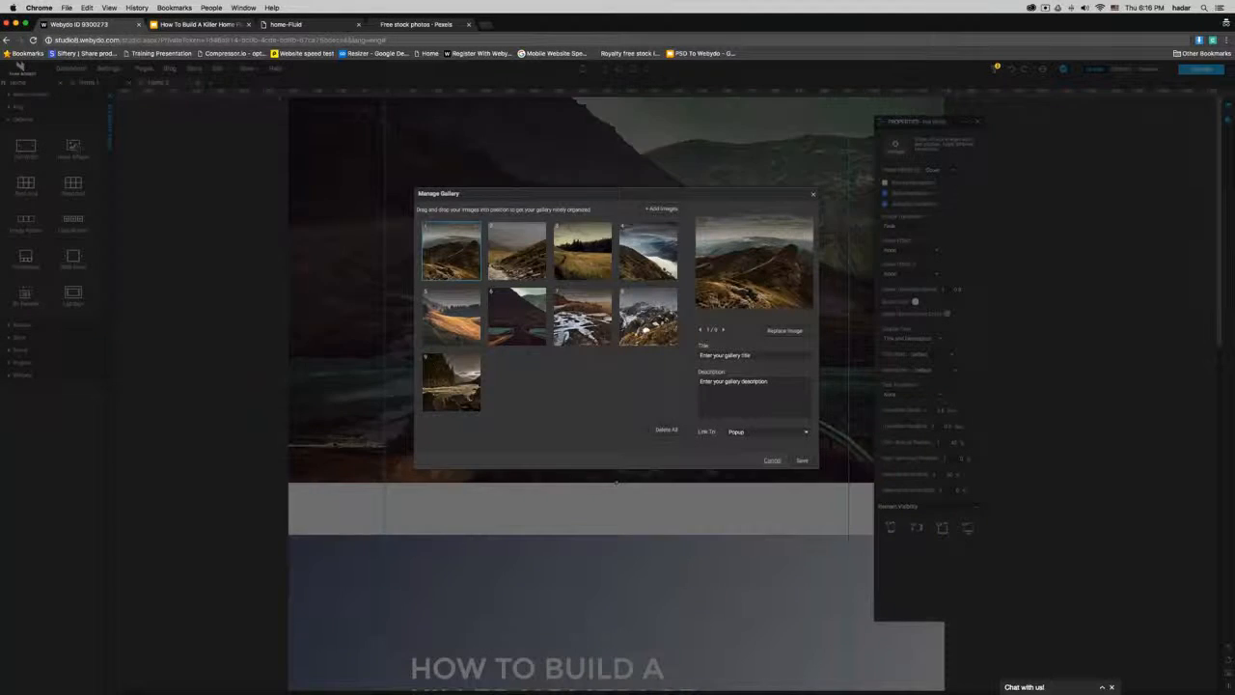
pyautogui.click(666, 431)
pyautogui.click(646, 387)
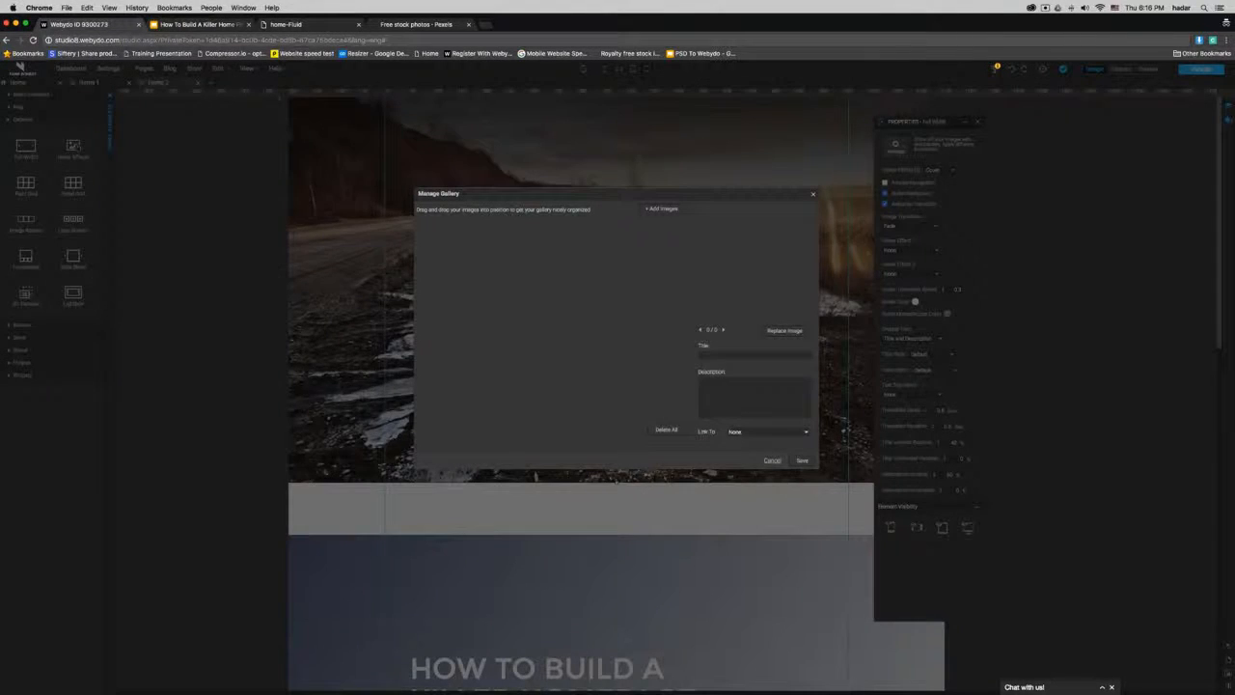
# Step: Upload the drone photo 151021_FT_Drone.jpg.CROP.promo-xlarge2.jpg from Downloads to the gallery
pyautogui.click(662, 208)
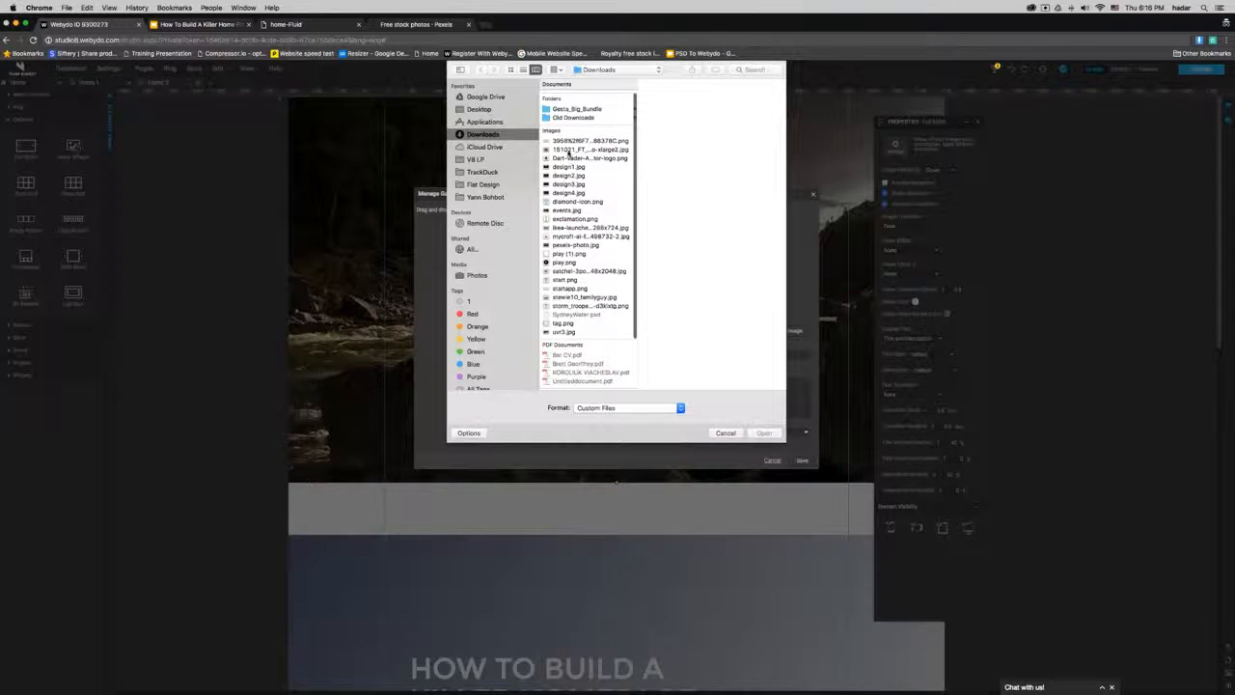
pyautogui.click(570, 151)
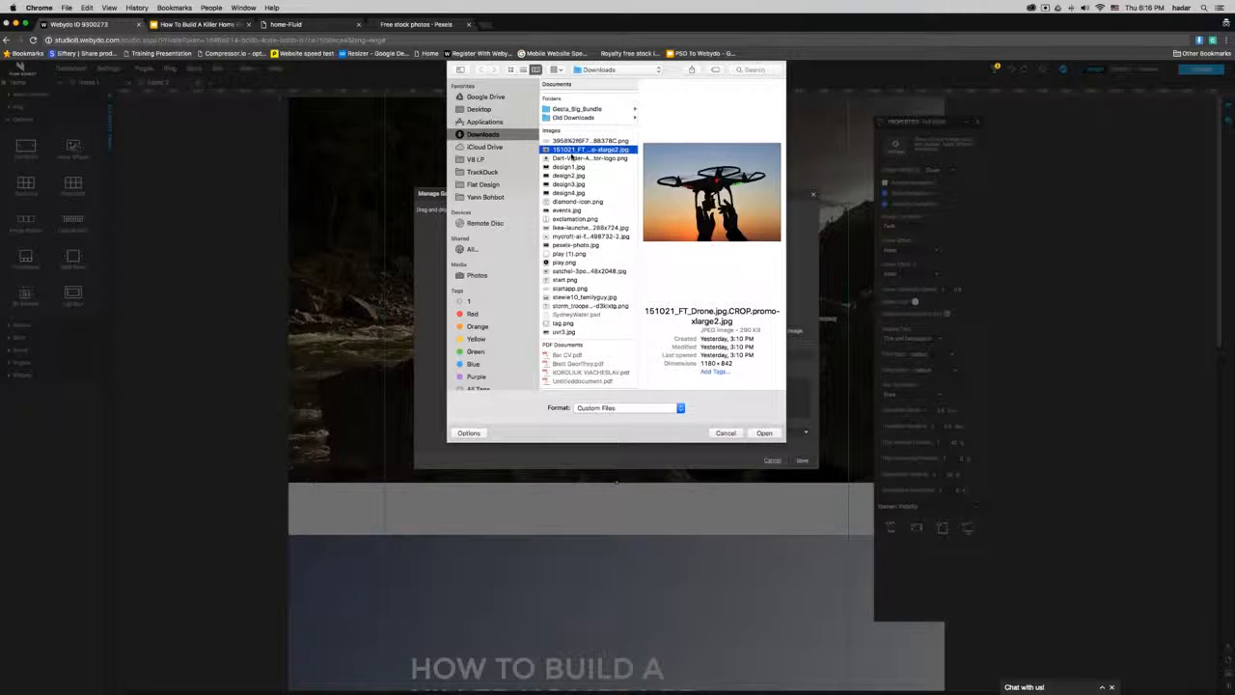
pyautogui.doubleClick(570, 152)
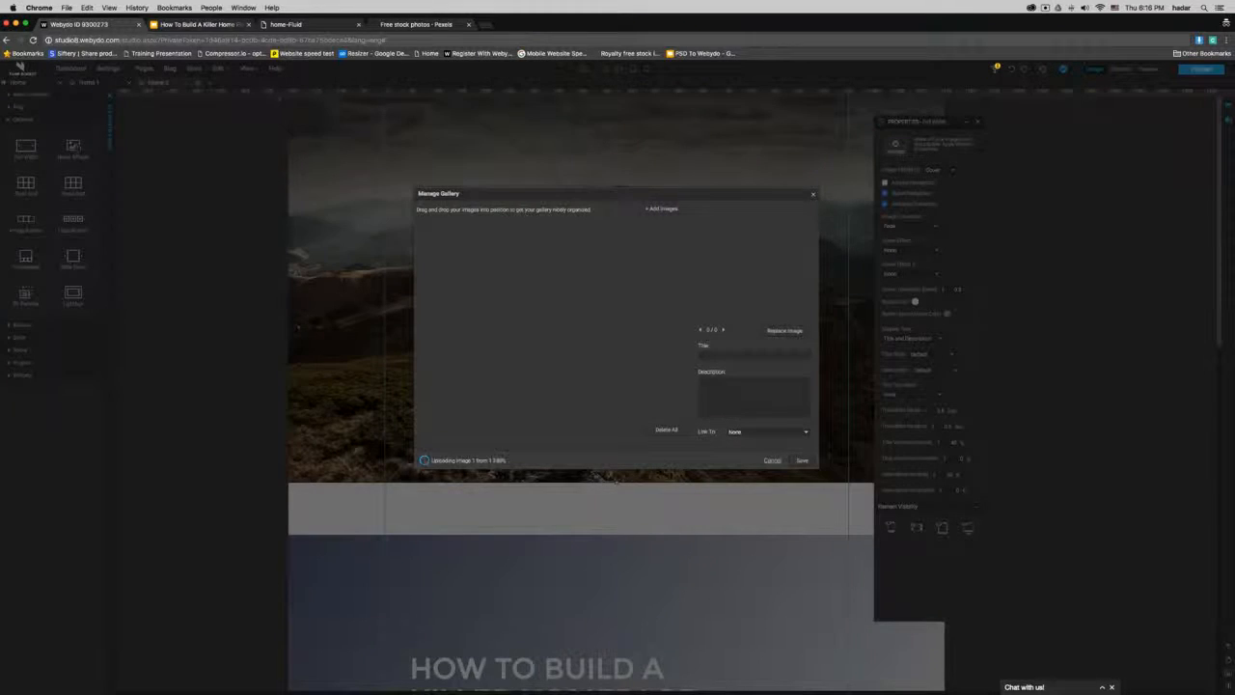
# Step: Upload the leather bag photo satchel-3pocket_2048x2048.jpg from Downloads as another gallery image
pyautogui.click(661, 208)
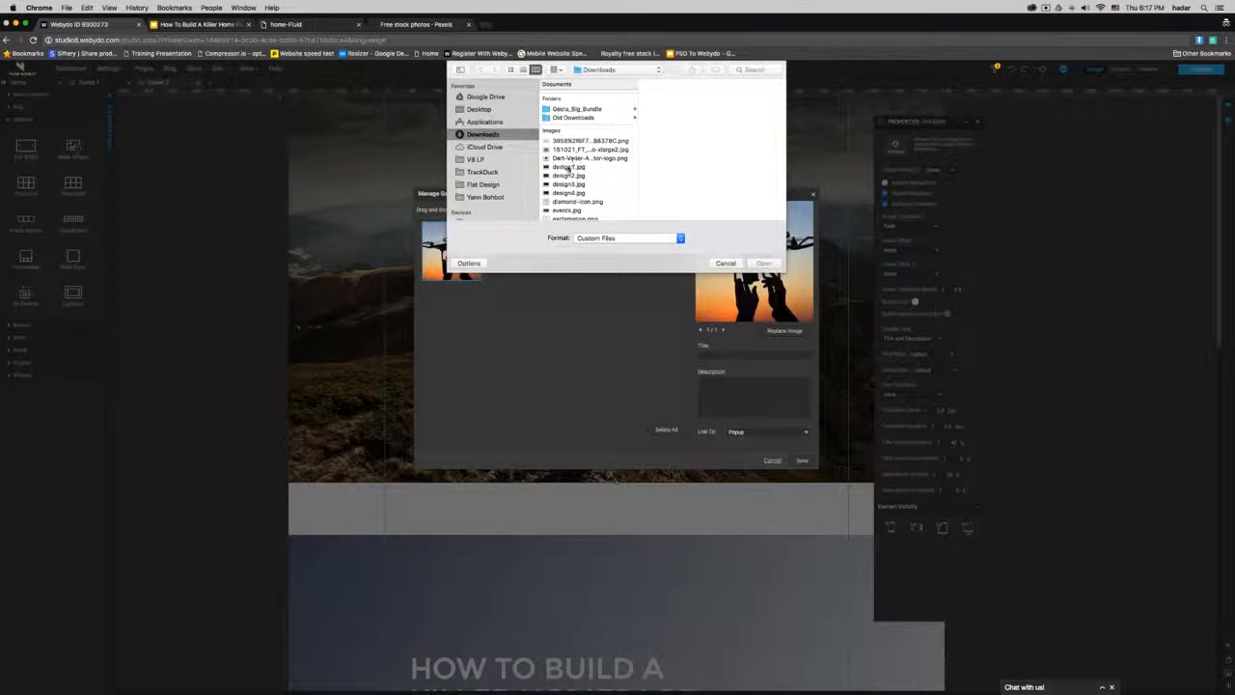
pyautogui.scroll(-2, 569, 198)
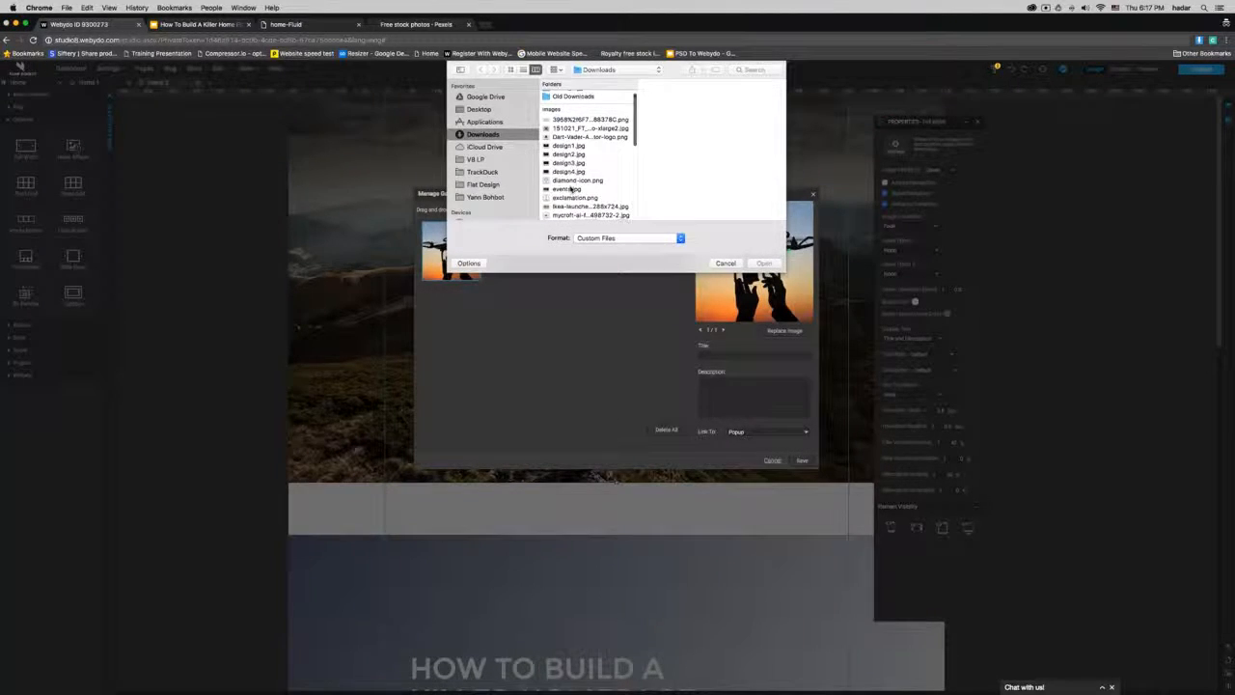
pyautogui.click(570, 189)
pyautogui.scroll(-3, 568, 184)
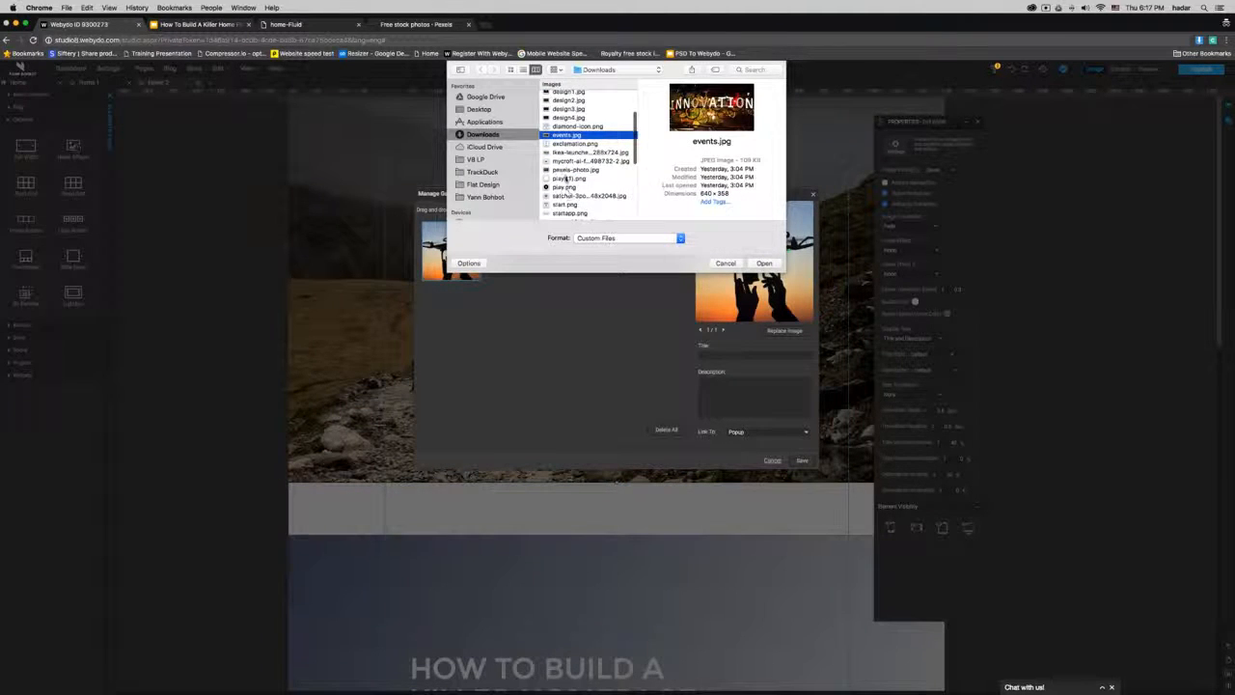
pyautogui.click(570, 169)
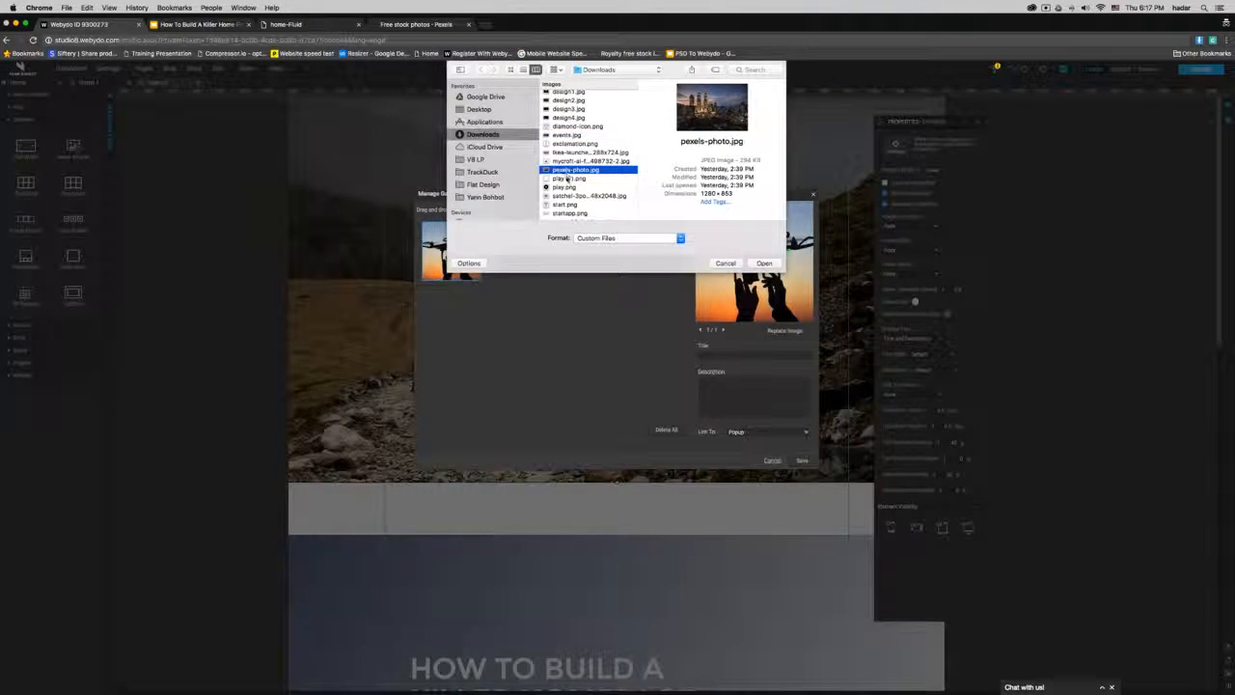
pyautogui.scroll(-2, 568, 178)
pyautogui.click(569, 178)
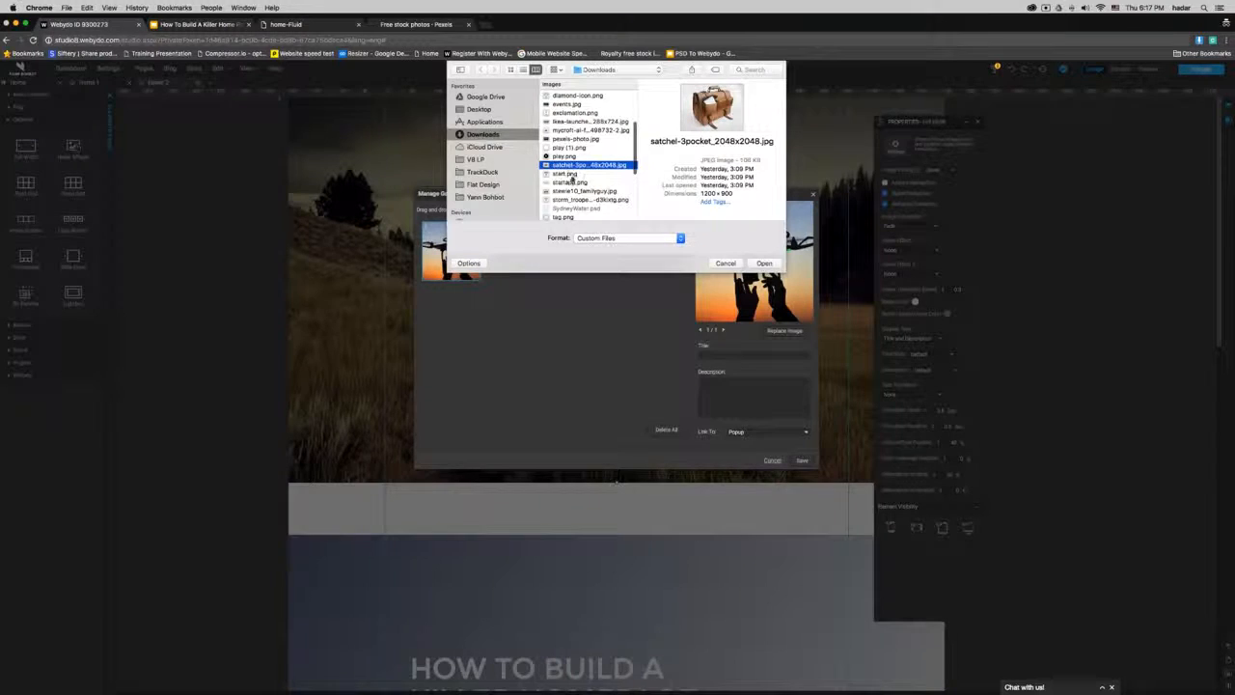
pyautogui.press('Return')
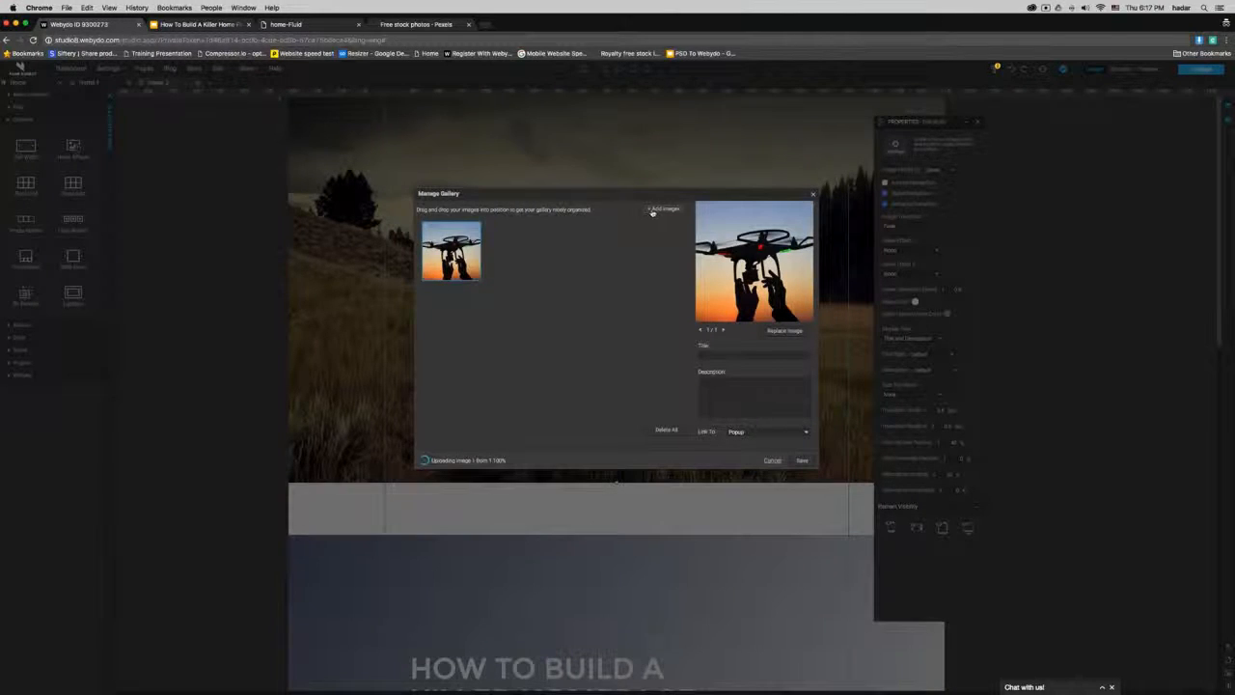
# Step: Upload the VR headset photo uvr3.jpg from Downloads and make it the first gallery image
pyautogui.click(653, 210)
pyautogui.scroll(-5, 583, 154)
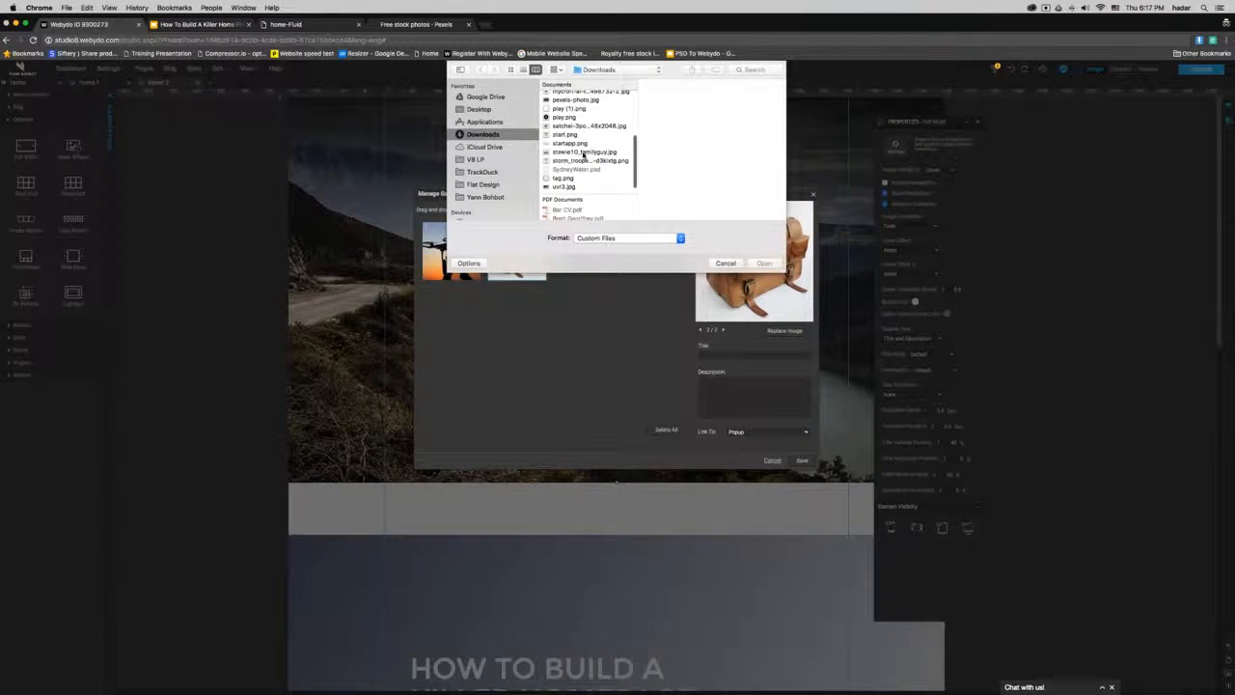
pyautogui.click(583, 152)
pyautogui.click(580, 160)
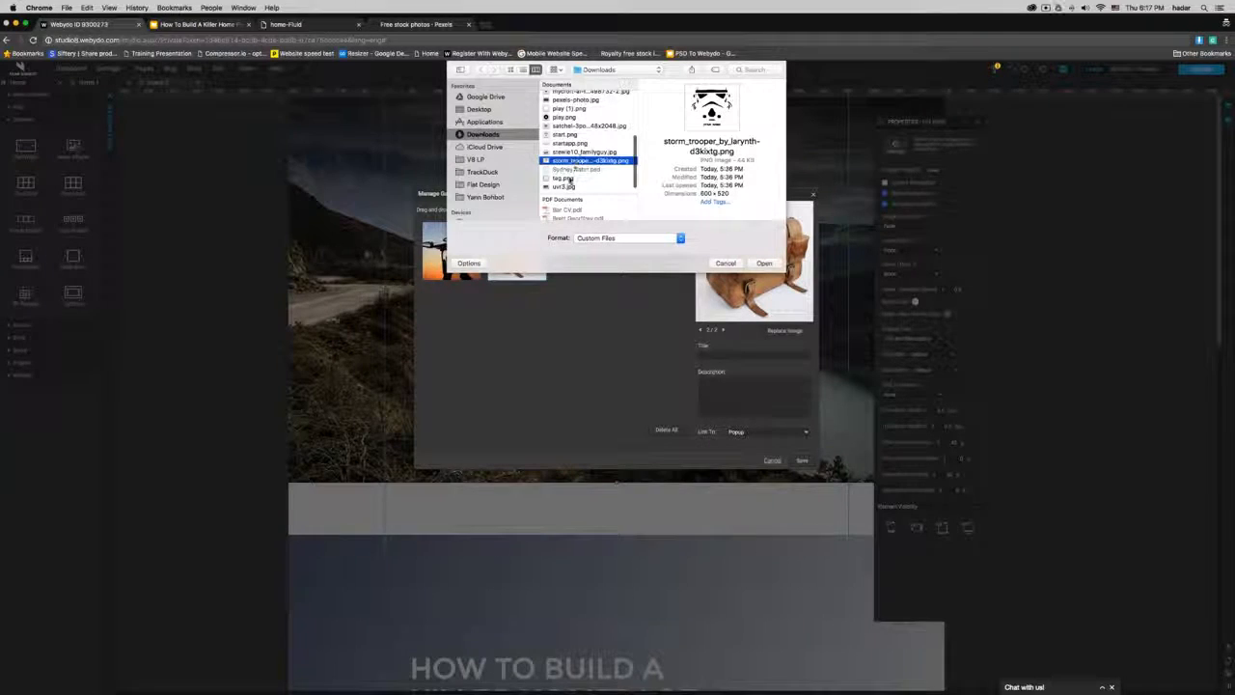
pyautogui.click(567, 186)
pyautogui.press('Return')
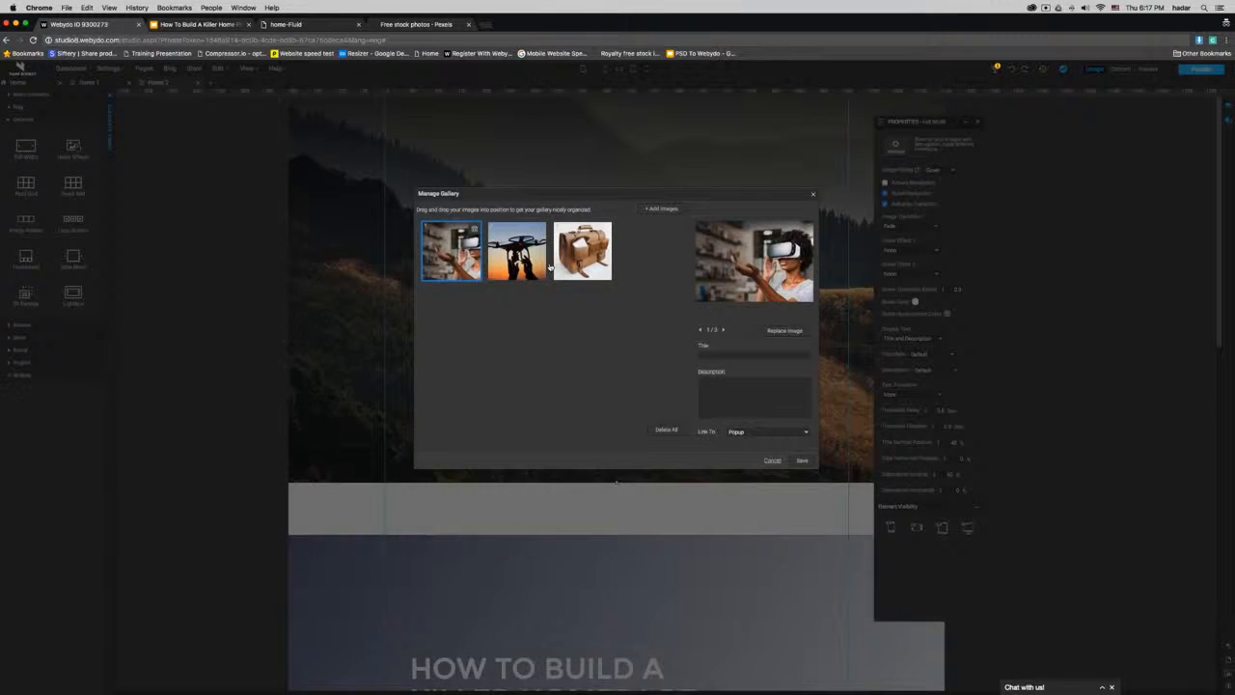
# Step: Give the VR headset gallery image the title "HOW TO BUILD" and the description "A killer hompage"
pyautogui.click(555, 261)
pyautogui.moveTo(558, 261); pyautogui.dragTo(565, 261)
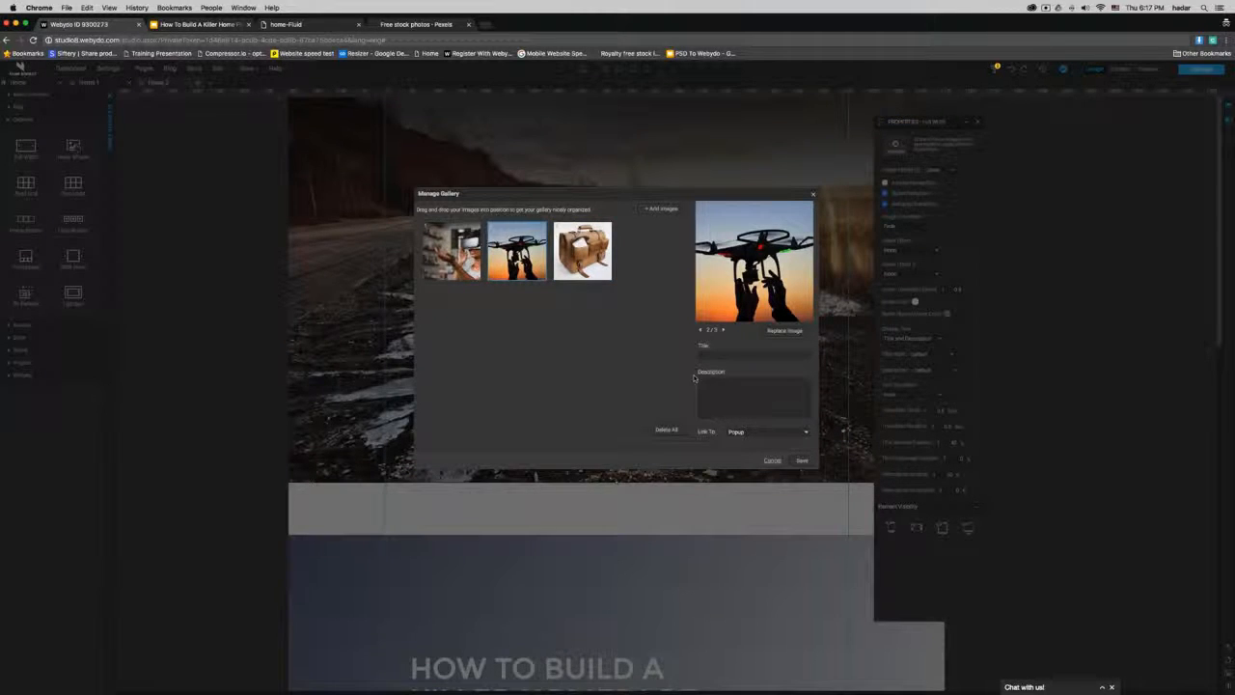
pyautogui.click(460, 252)
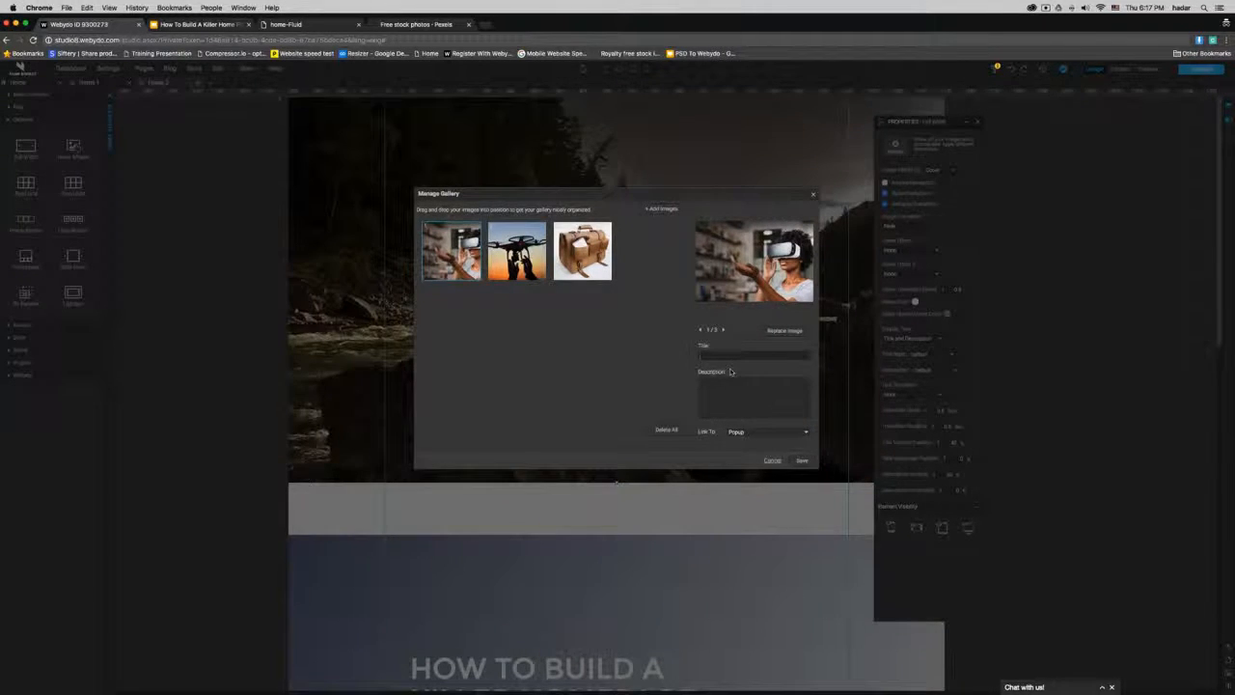
pyautogui.write('HOW TO BUILD')
pyautogui.press('Tab')
pyautogui.write('A ki')
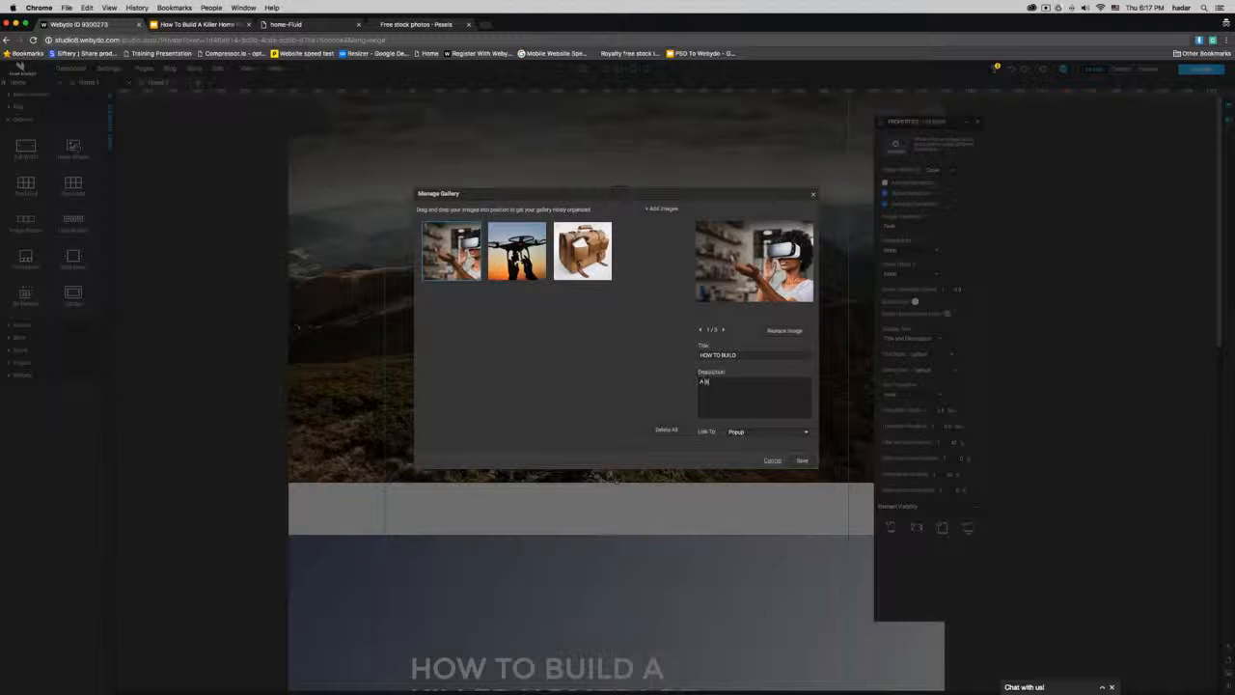
pyautogui.write('lle')
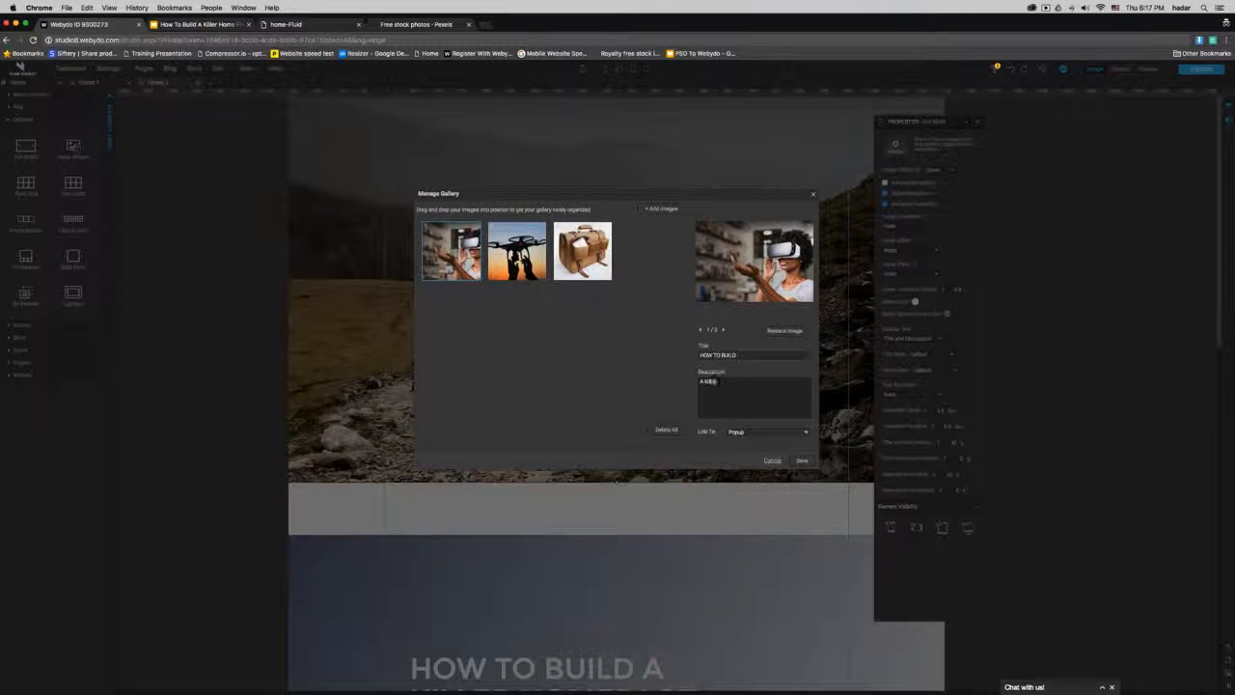
pyautogui.write('r homepage')
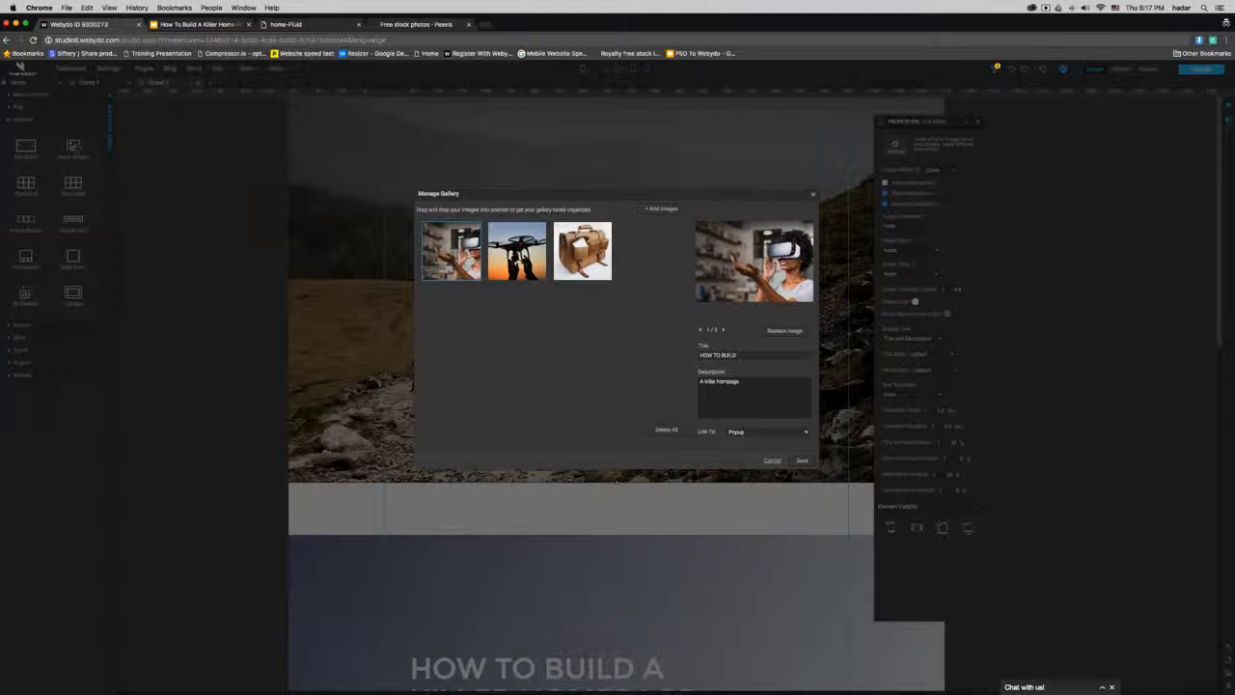
# Step: Set the link of the VR headset, drone and leather bag gallery images to None and save the gallery
pyautogui.click(728, 433)
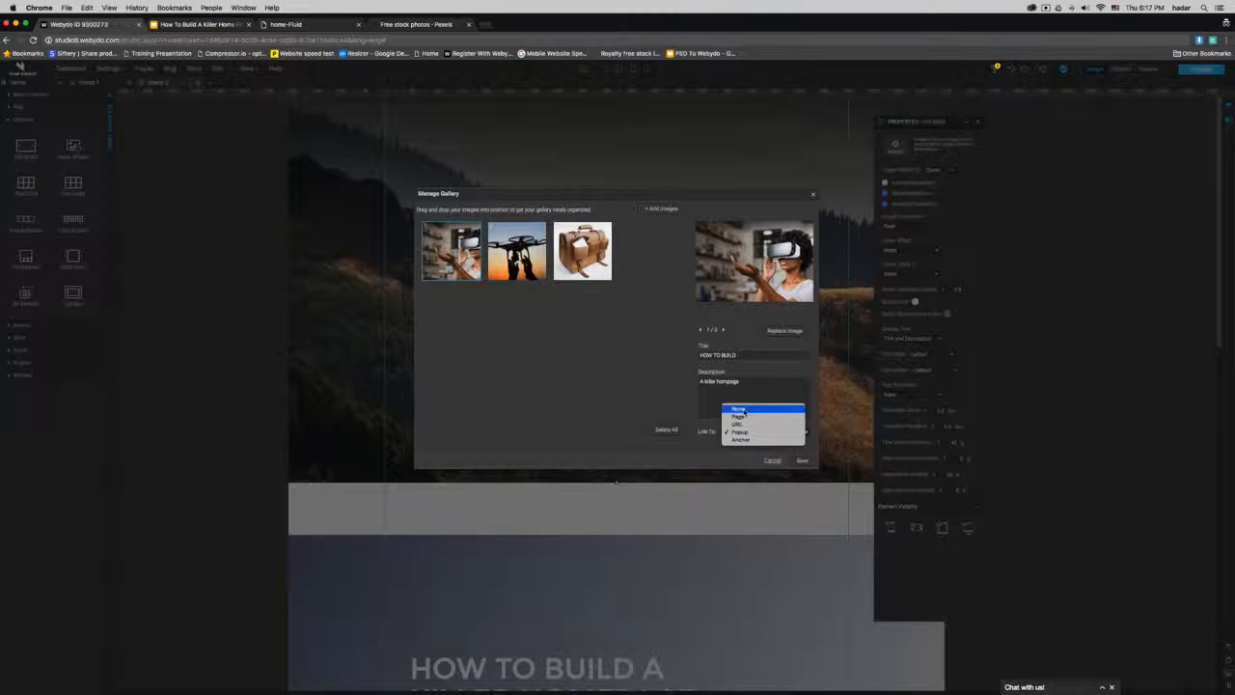
pyautogui.click(740, 410)
pyautogui.click(516, 251)
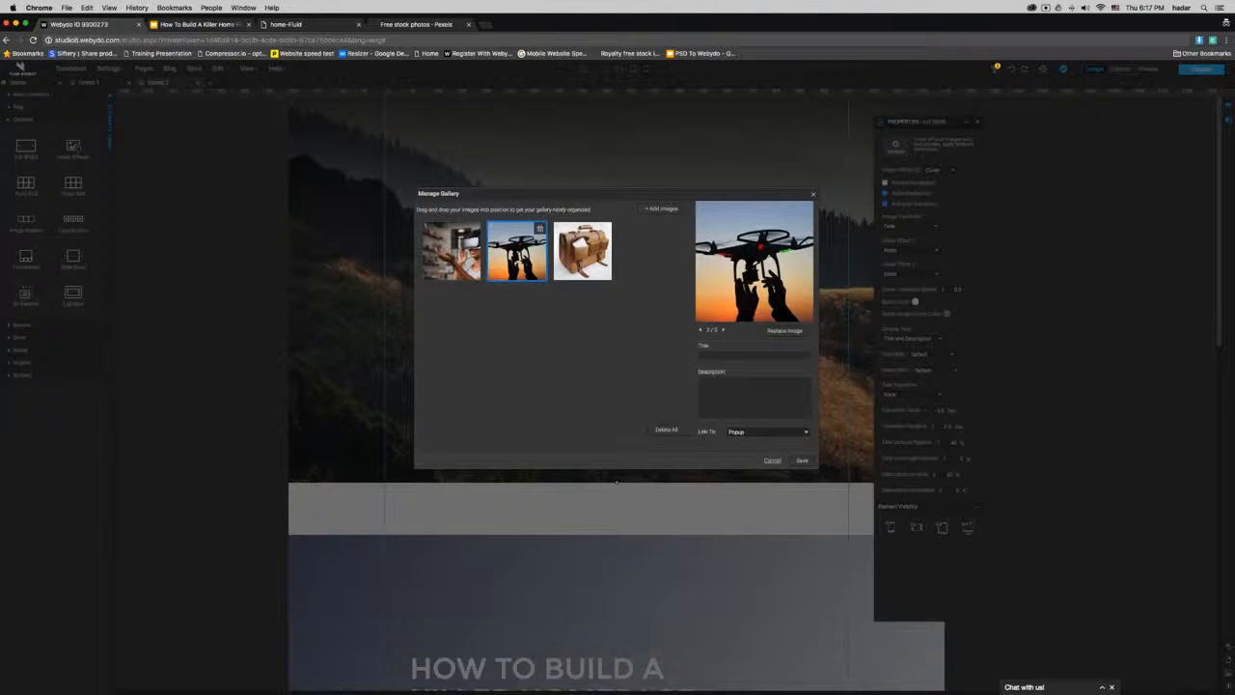
pyautogui.click(756, 434)
pyautogui.click(741, 408)
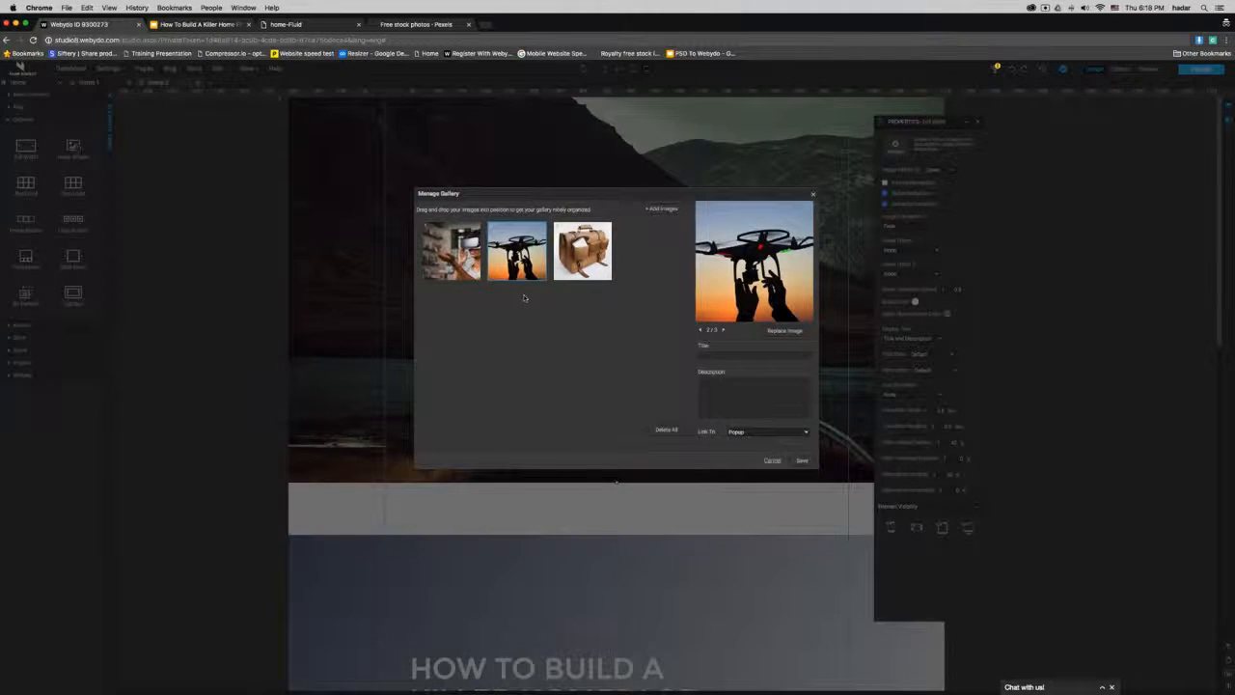
pyautogui.click(562, 272)
pyautogui.click(767, 431)
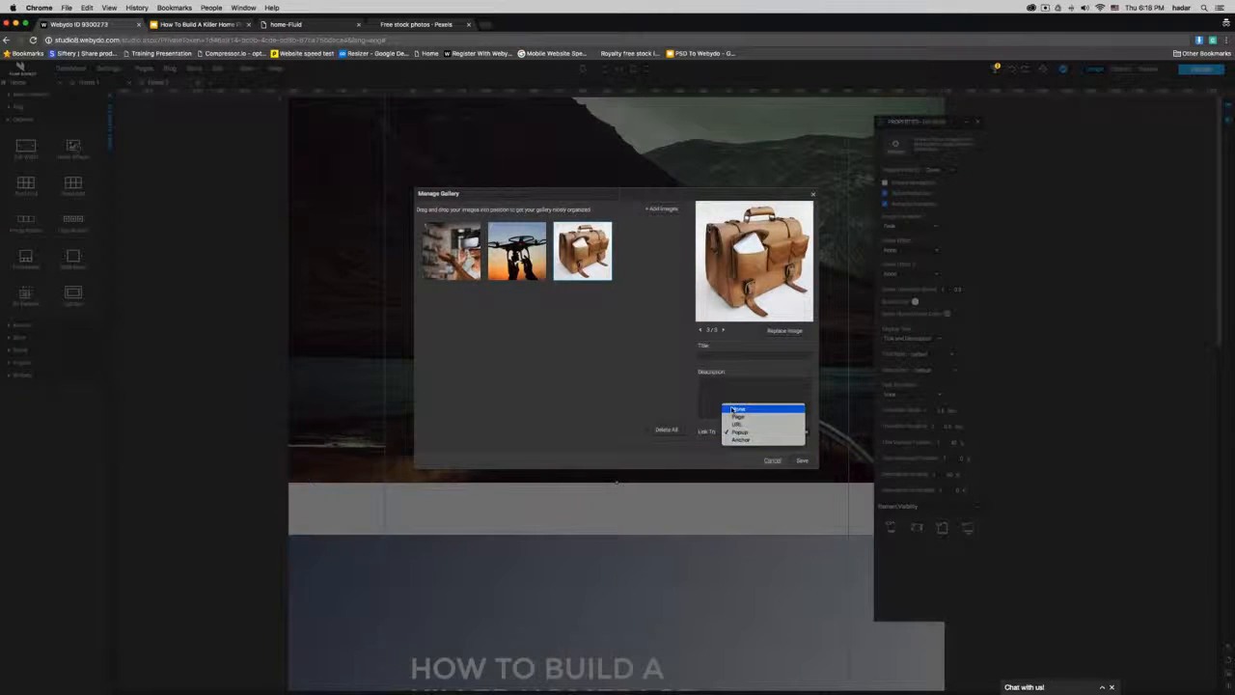
pyautogui.click(753, 410)
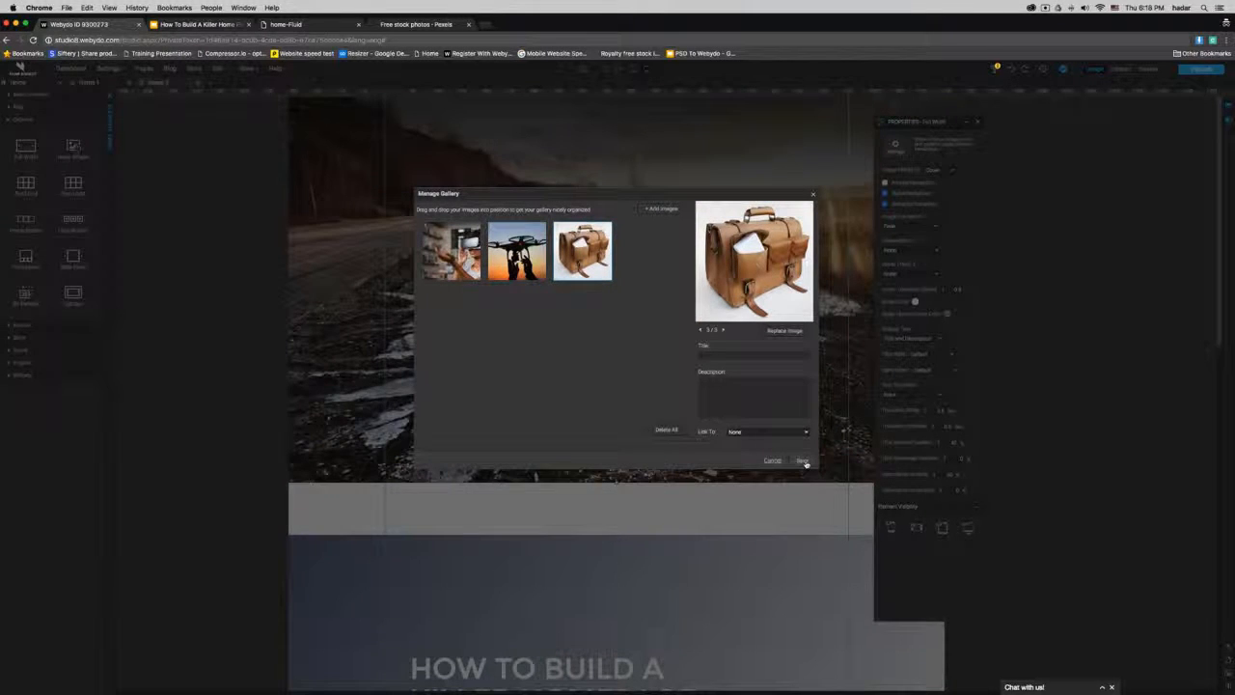
pyautogui.click(802, 460)
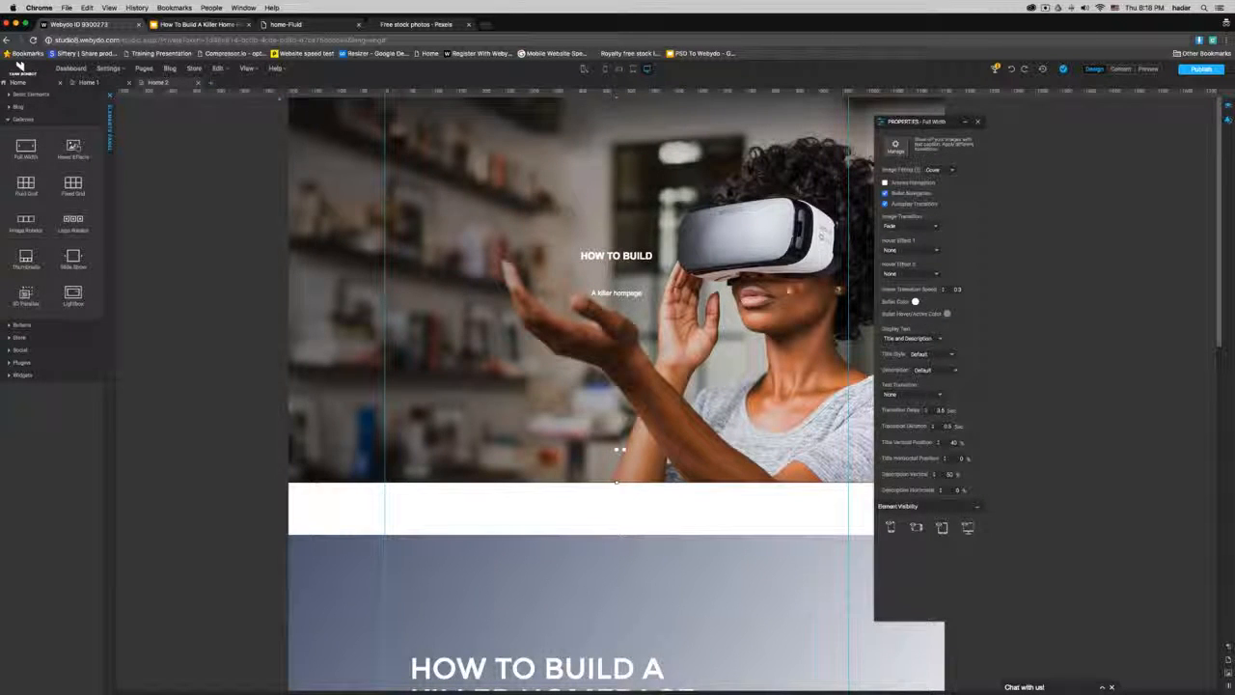
# Step: Reopen the gallery's image manager and give the drone image the title "HOW NOT TO BUILD" and the description "A killer home page"
pyautogui.doubleClick(788, 289)
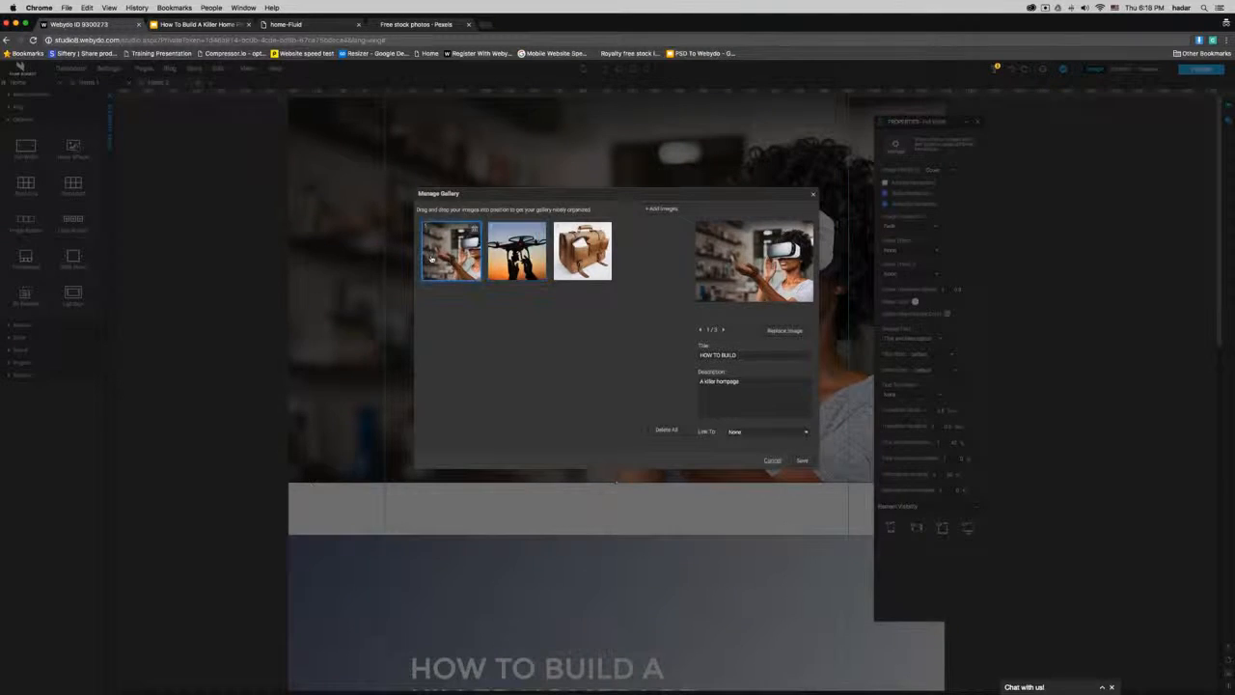
pyautogui.click(544, 255)
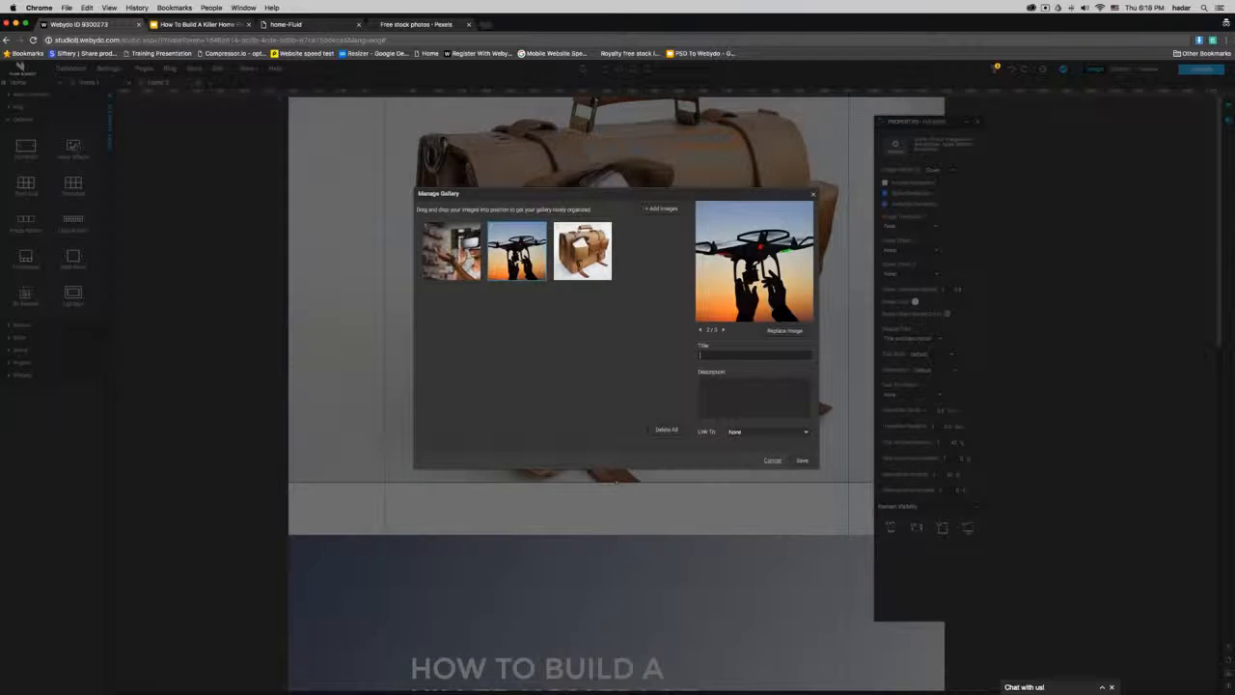
pyautogui.write('How to')
pyautogui.press('BackSpace')
pyautogui.press('BackSpace')
pyautogui.press('BackSpace')
pyautogui.press('BackSpace')
pyautogui.press('BackSpace')
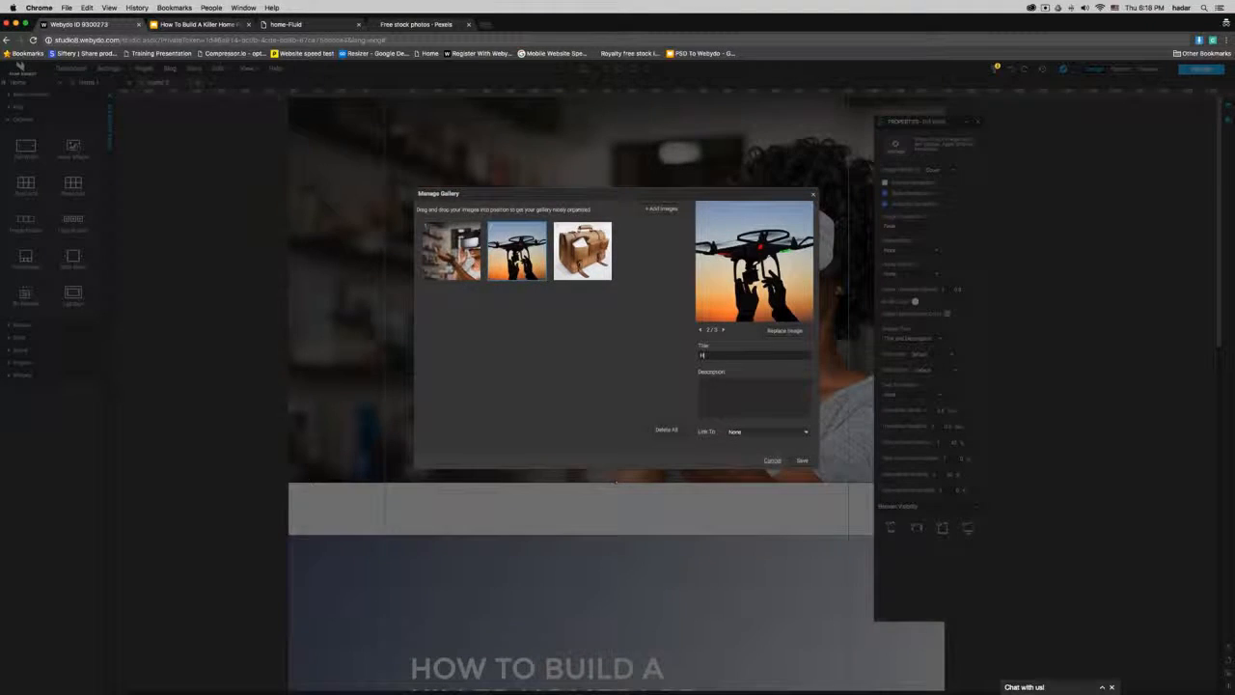
pyautogui.write('OW NOT TO BUILD')
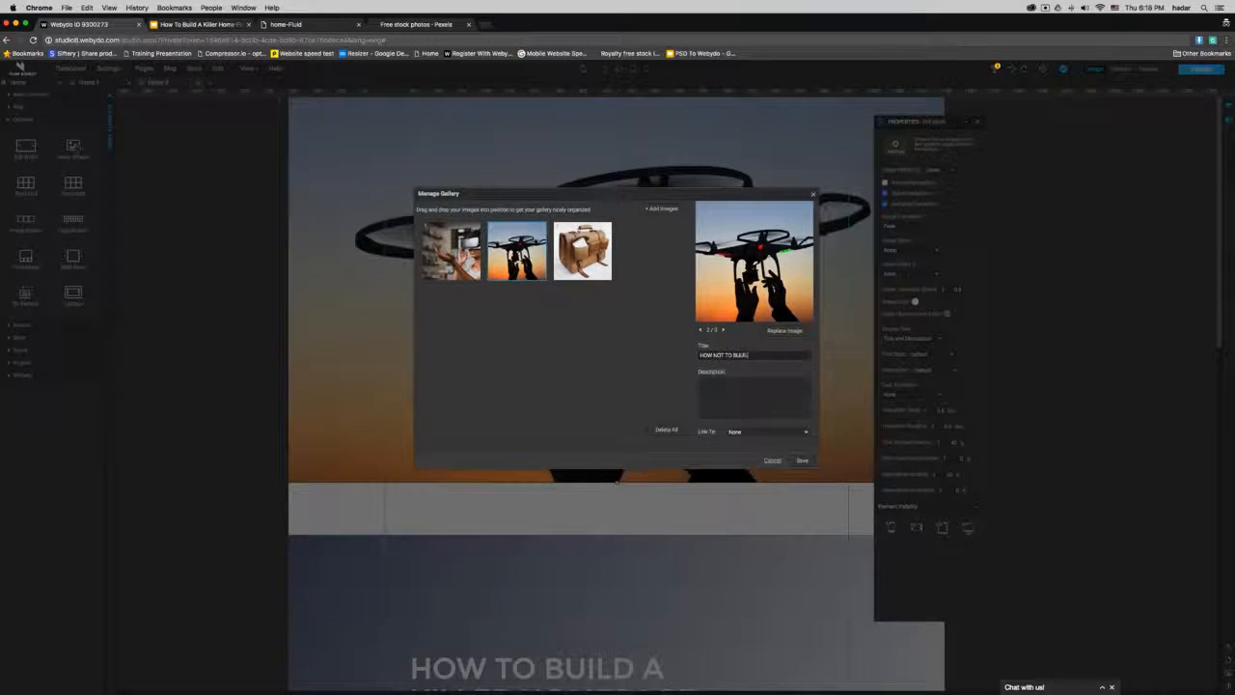
pyautogui.press('Tab')
pyautogui.write('A killer home pa')
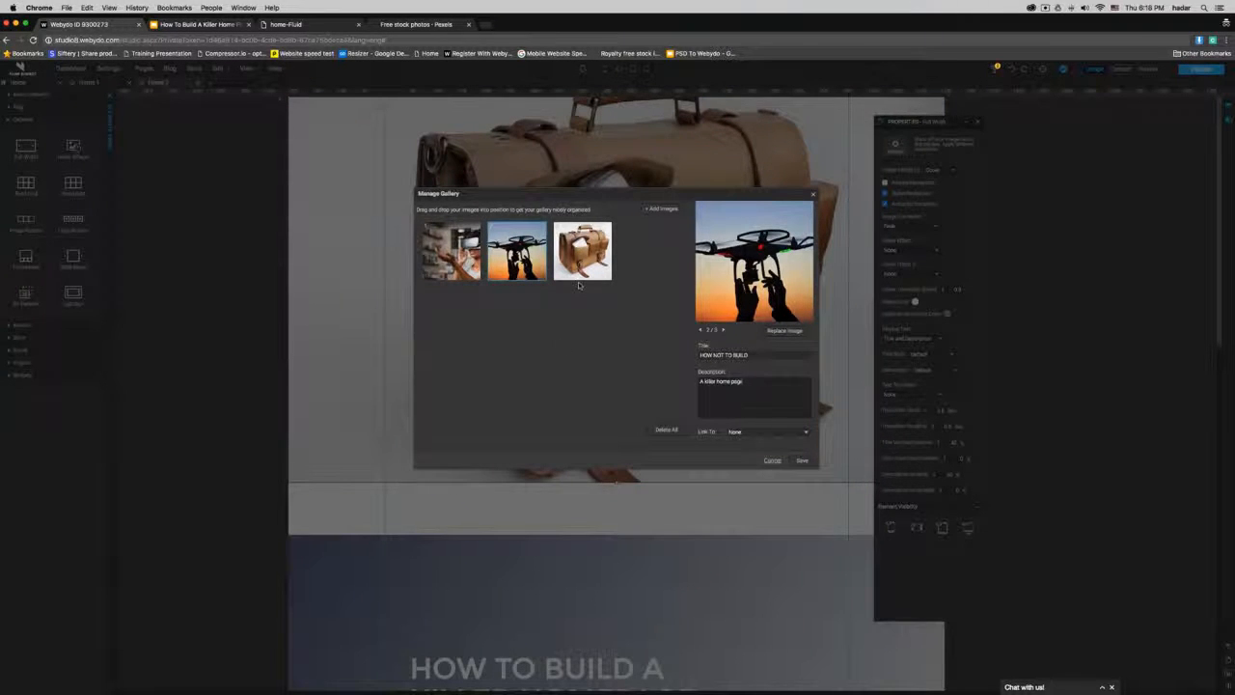
# Step: Give the leather bag image the title "THIS IS A WEBINAR" and the description "you should ask questions", and save the gallery
pyautogui.click(586, 260)
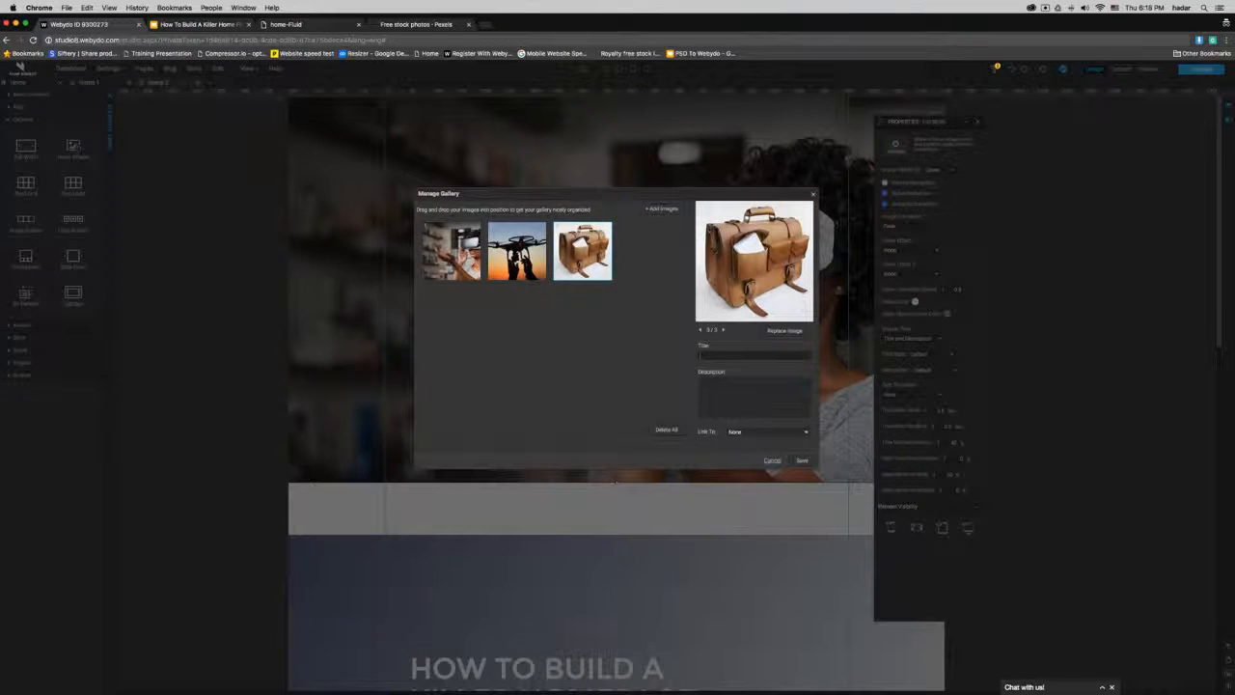
pyautogui.write('THIS IS A WEBINAR')
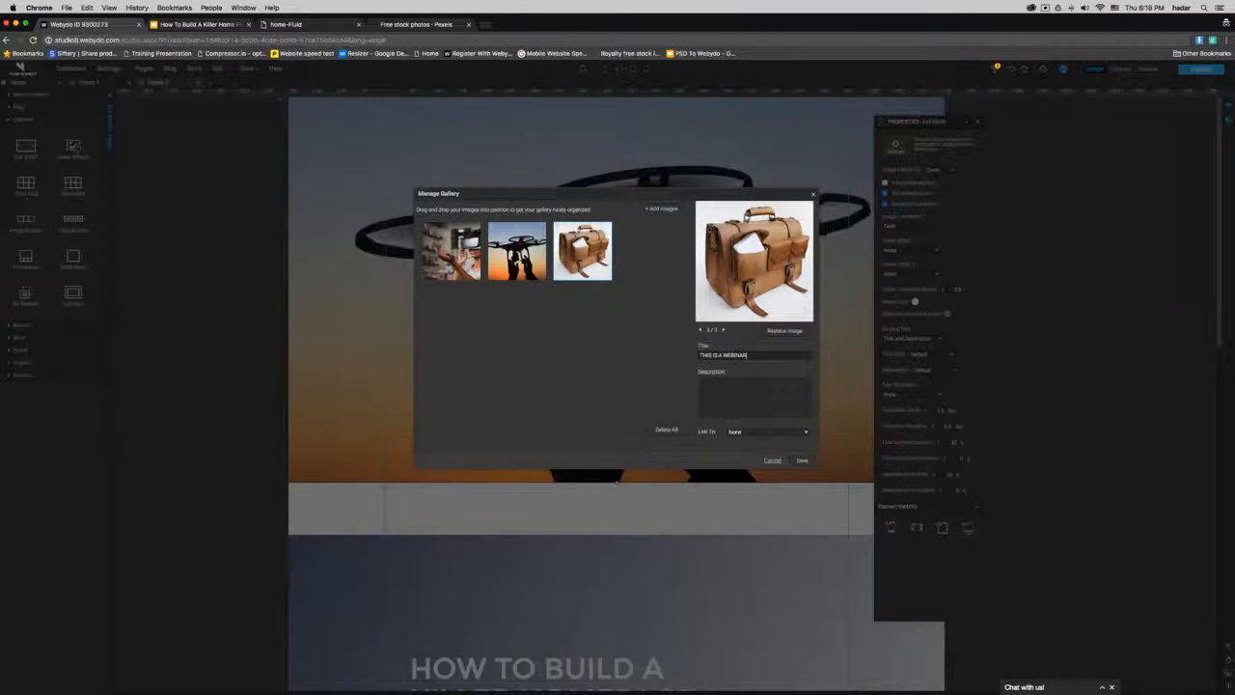
pyautogui.write('you should')
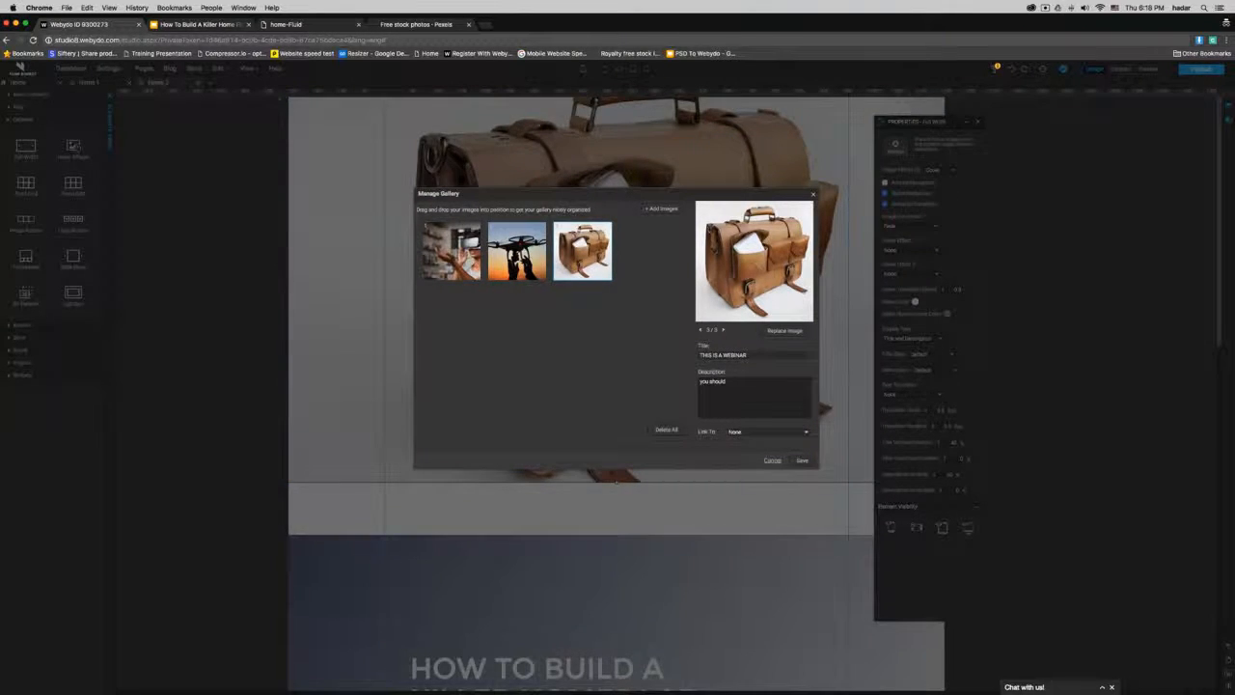
pyautogui.write(' ask questions')
pyautogui.click(801, 460)
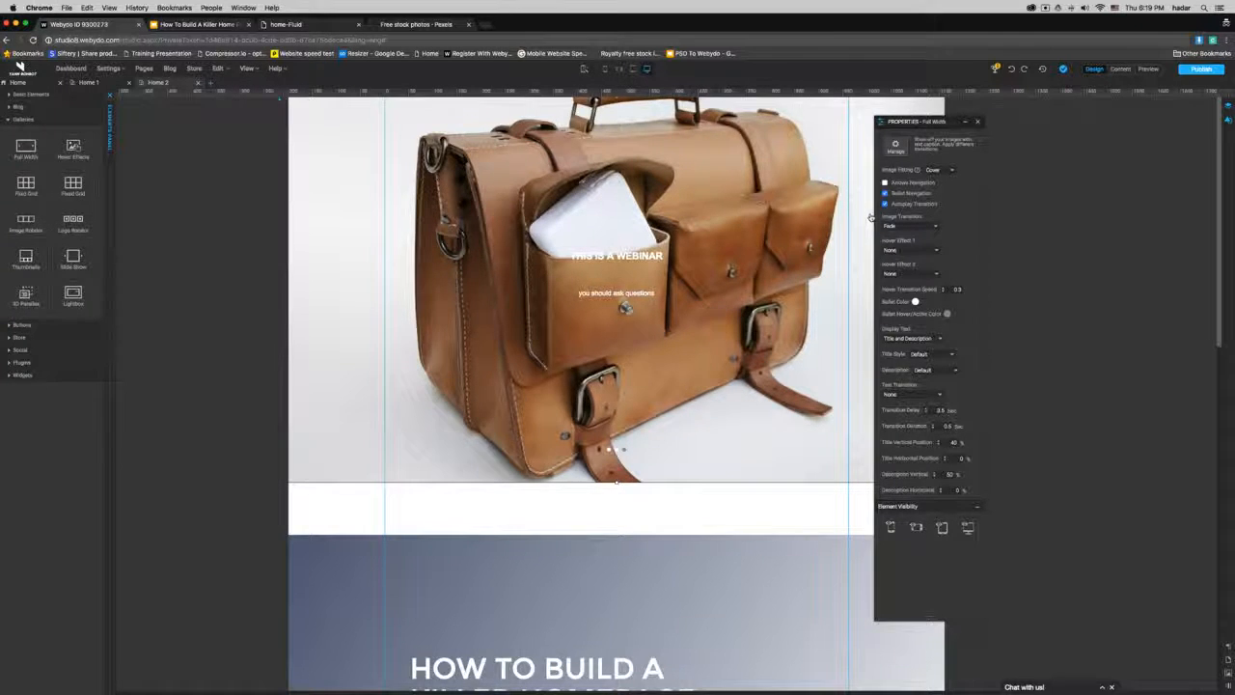
# Step: Move the gallery's properties clear of the page and turn off its bullet navigation
pyautogui.moveTo(916, 121); pyautogui.dragTo(984, 123)
pyautogui.click(951, 182)
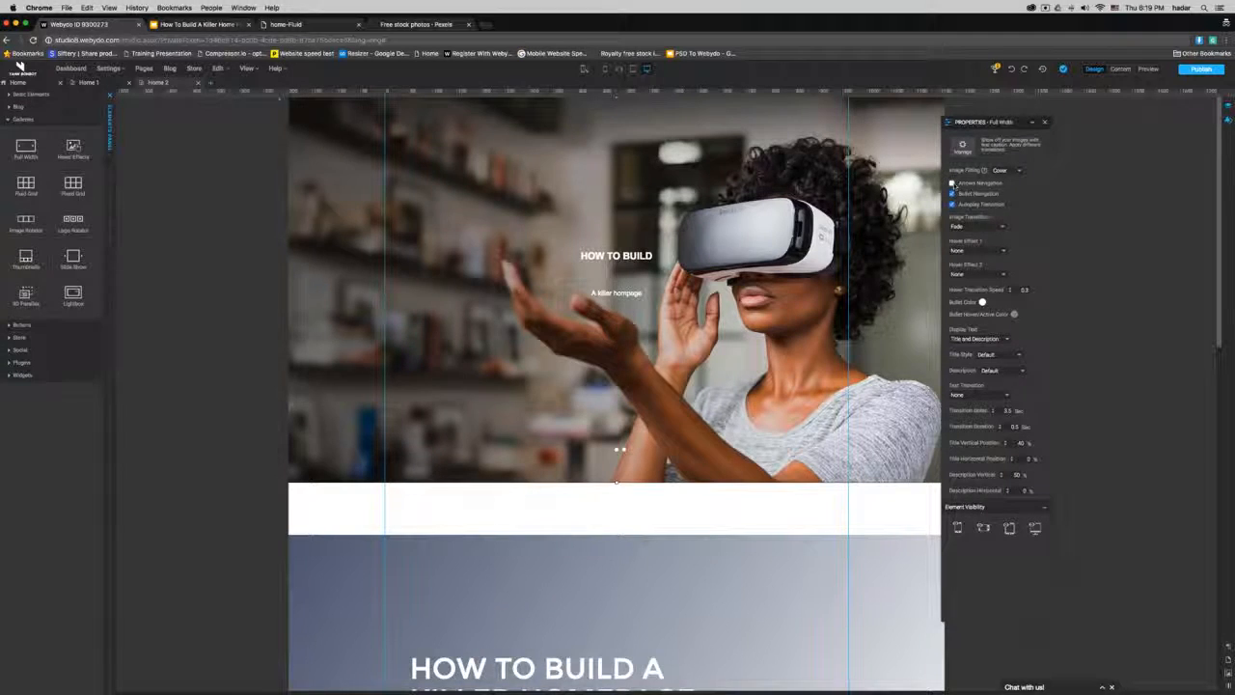
pyautogui.click(952, 193)
pyautogui.click(952, 204)
pyautogui.click(952, 204)
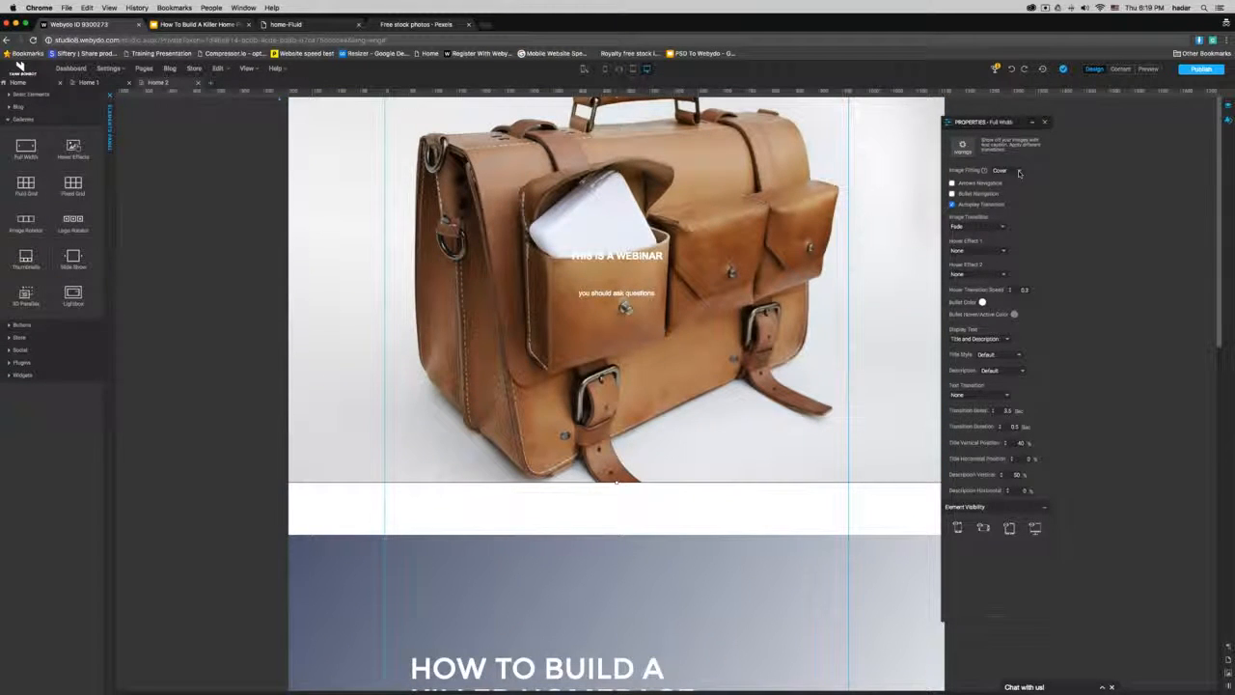
# Step: Try the Contain image filling on the gallery and switch it back to Cover
pyautogui.click(1019, 172)
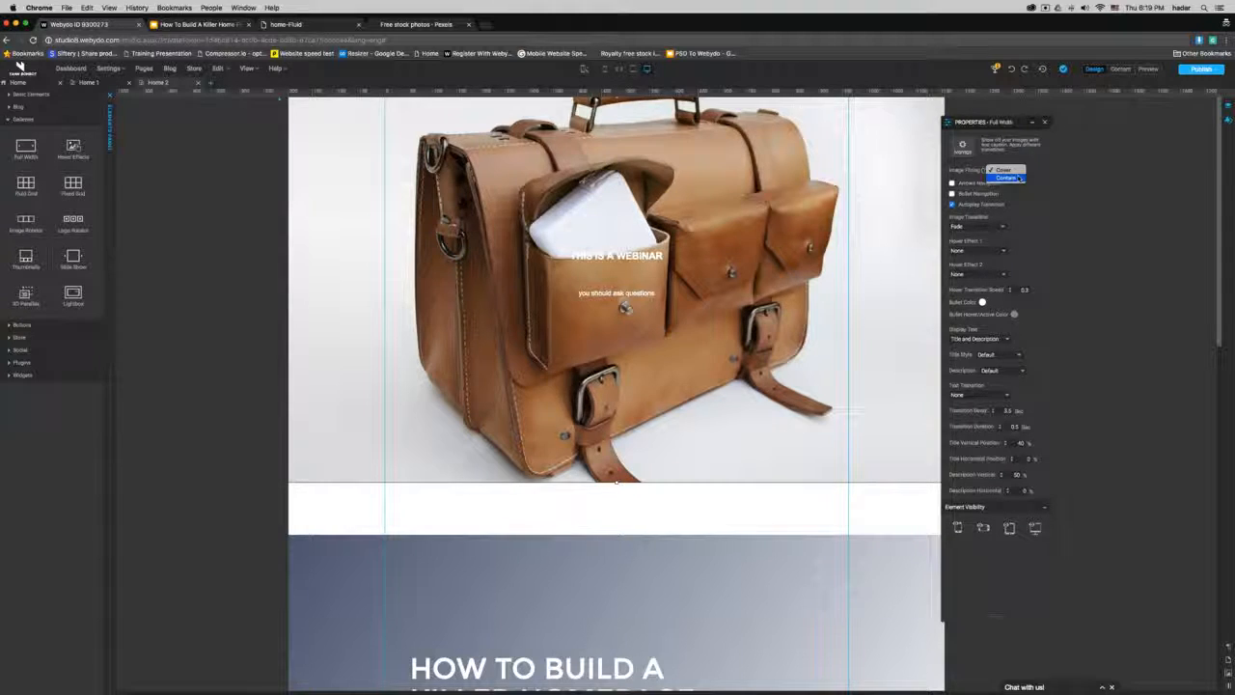
pyautogui.click(1018, 178)
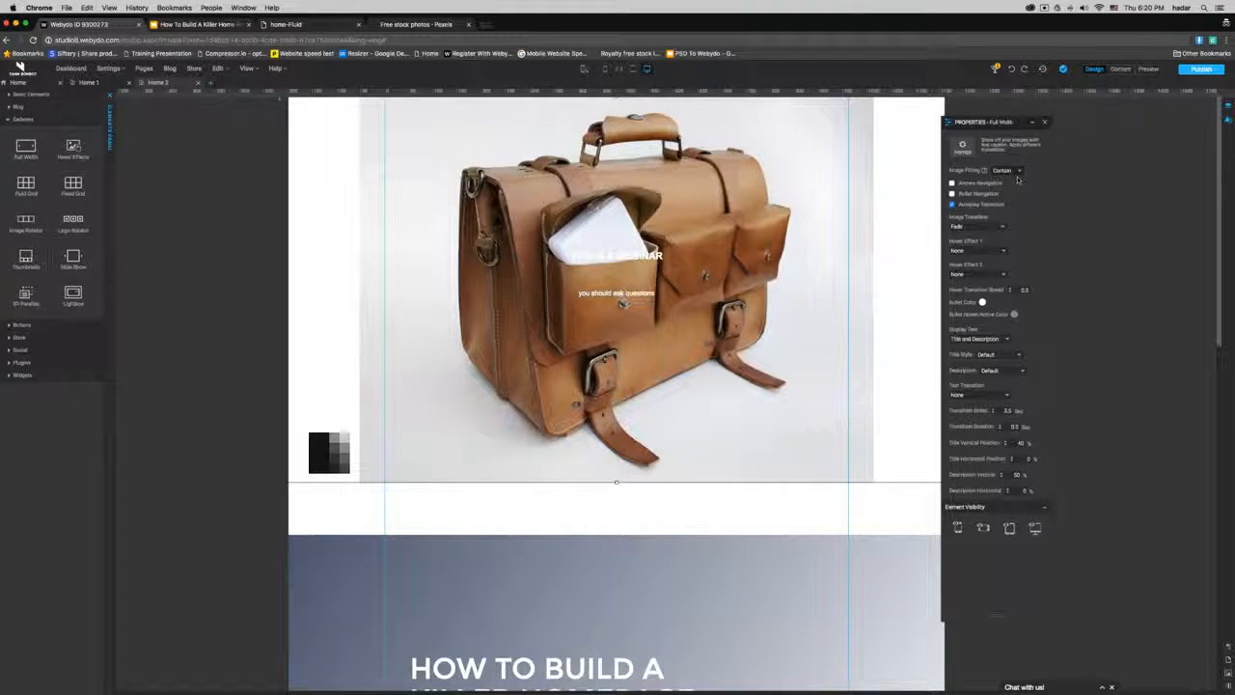
pyautogui.click(1016, 177)
pyautogui.click(1018, 169)
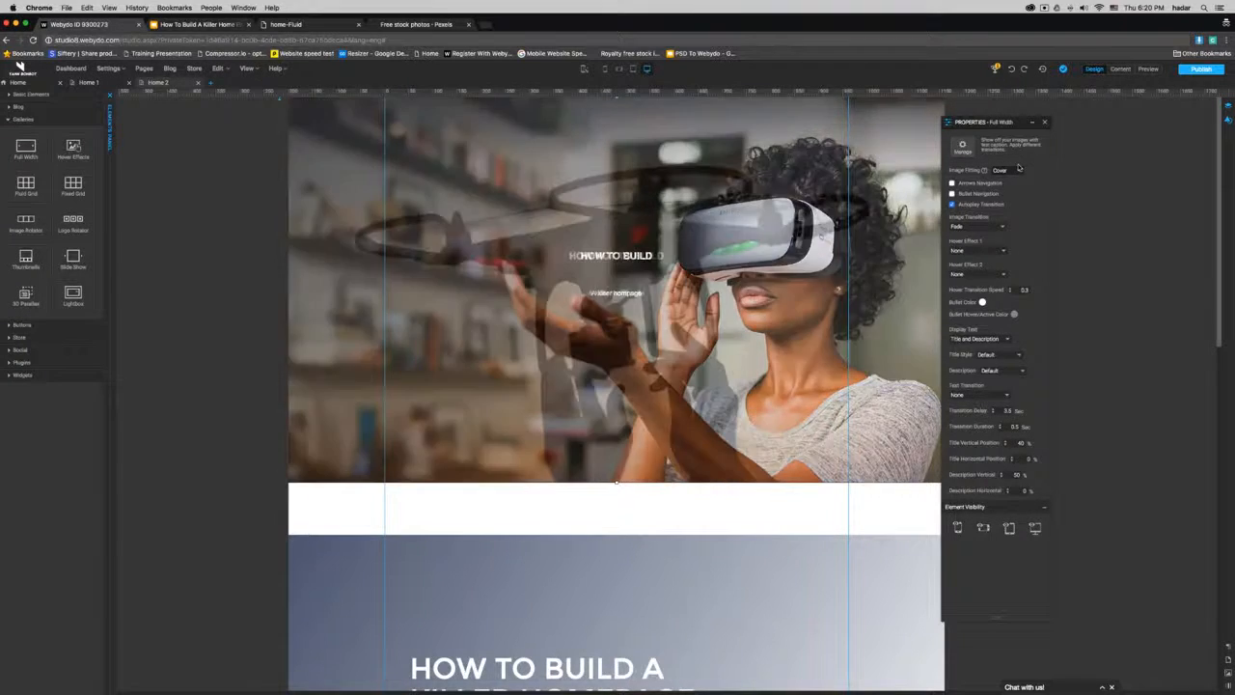
# Step: Set the full-width gallery's image transition to Slide Horizontal
pyautogui.click(790, 624)
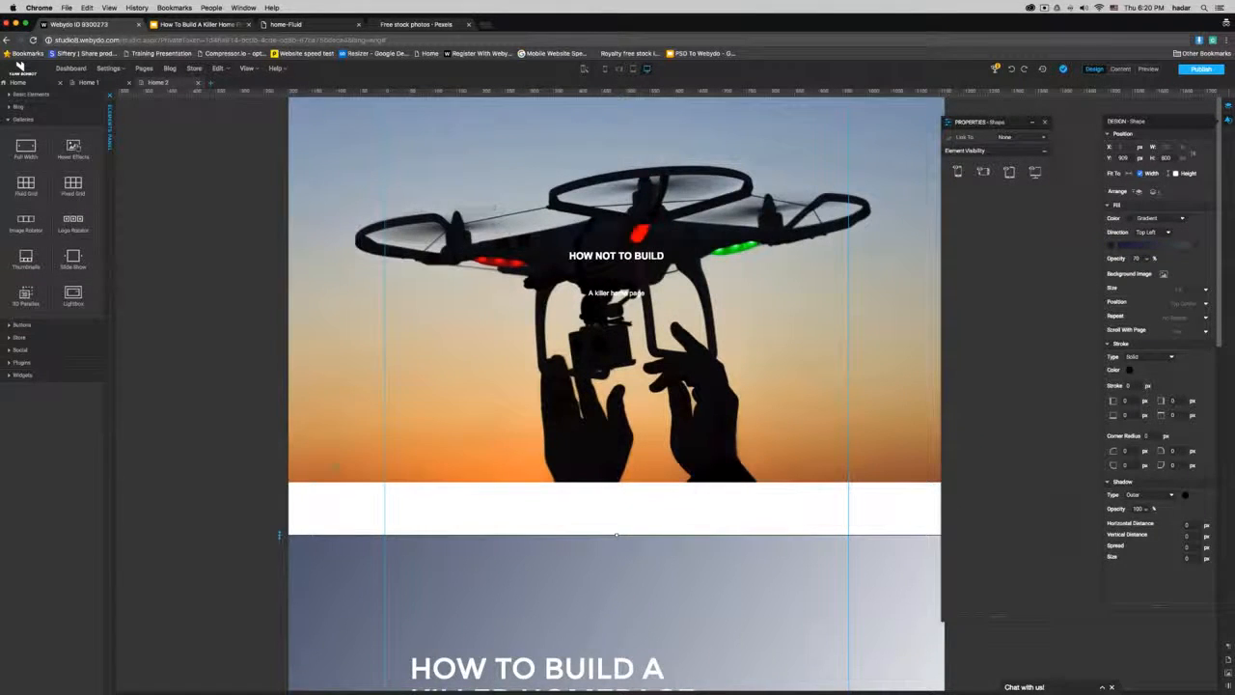
pyautogui.click(702, 188)
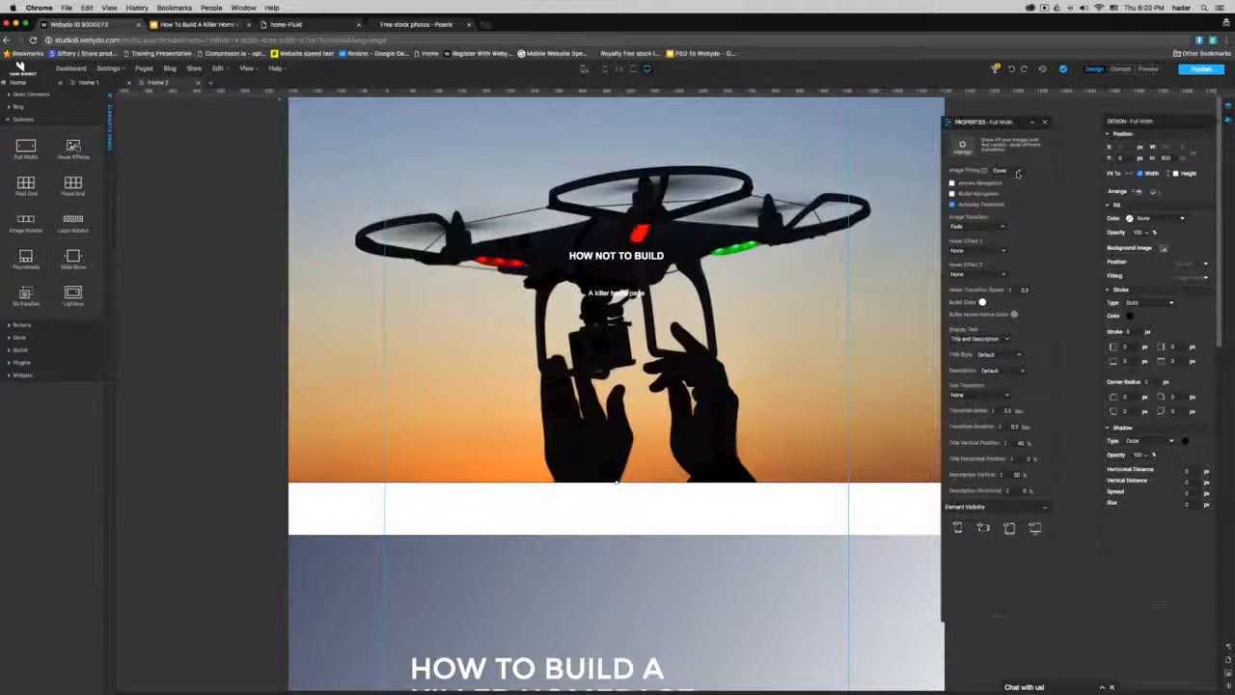
pyautogui.click(966, 228)
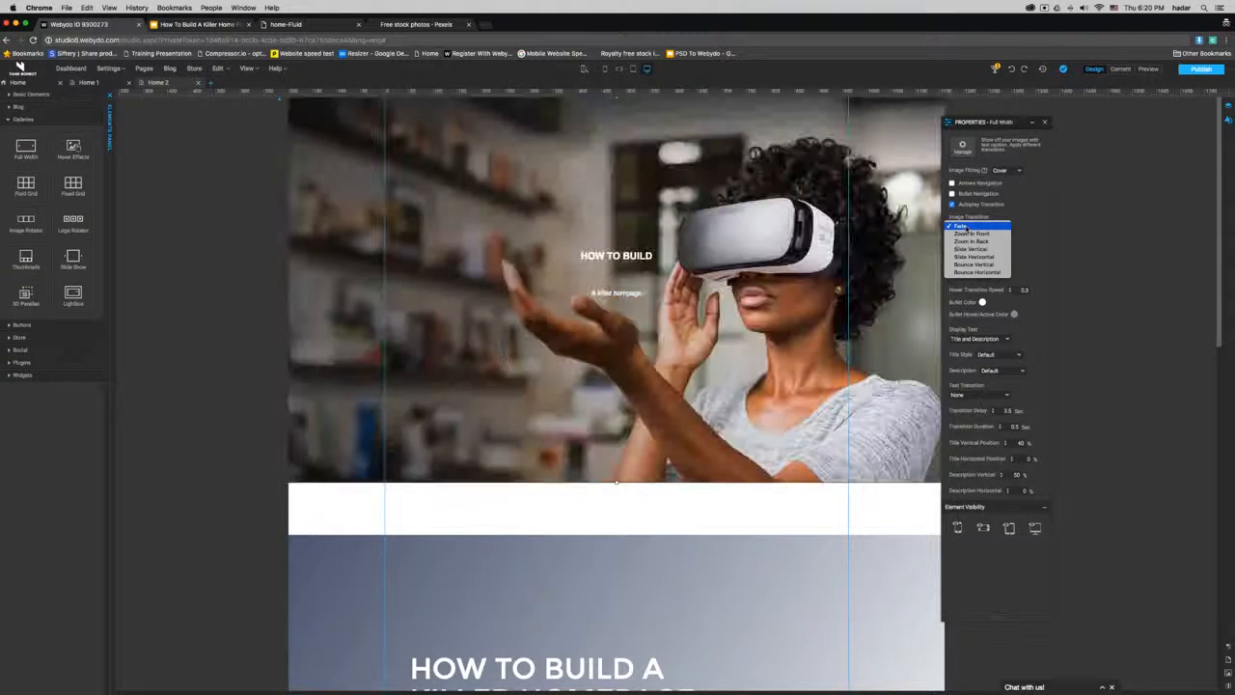
pyautogui.click(974, 256)
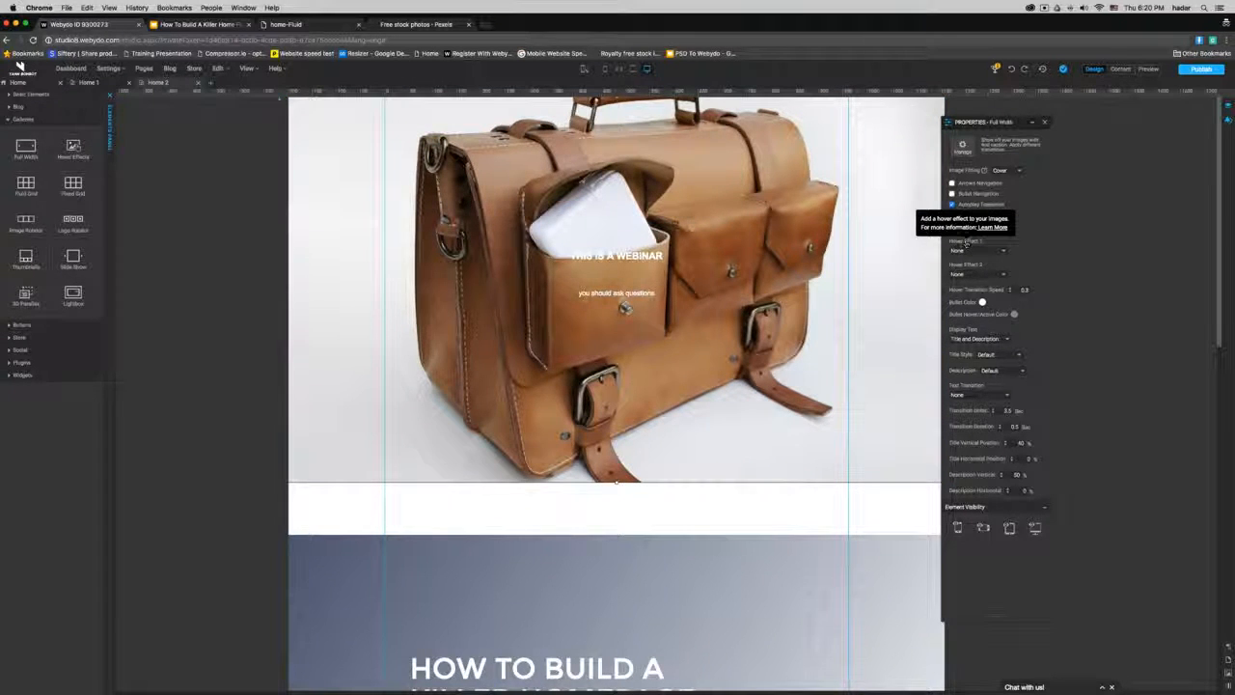
# Step: Try the Zoom In hover effect on the gallery in the page preview, and reset Hover Effect 1 to None
pyautogui.click(969, 250)
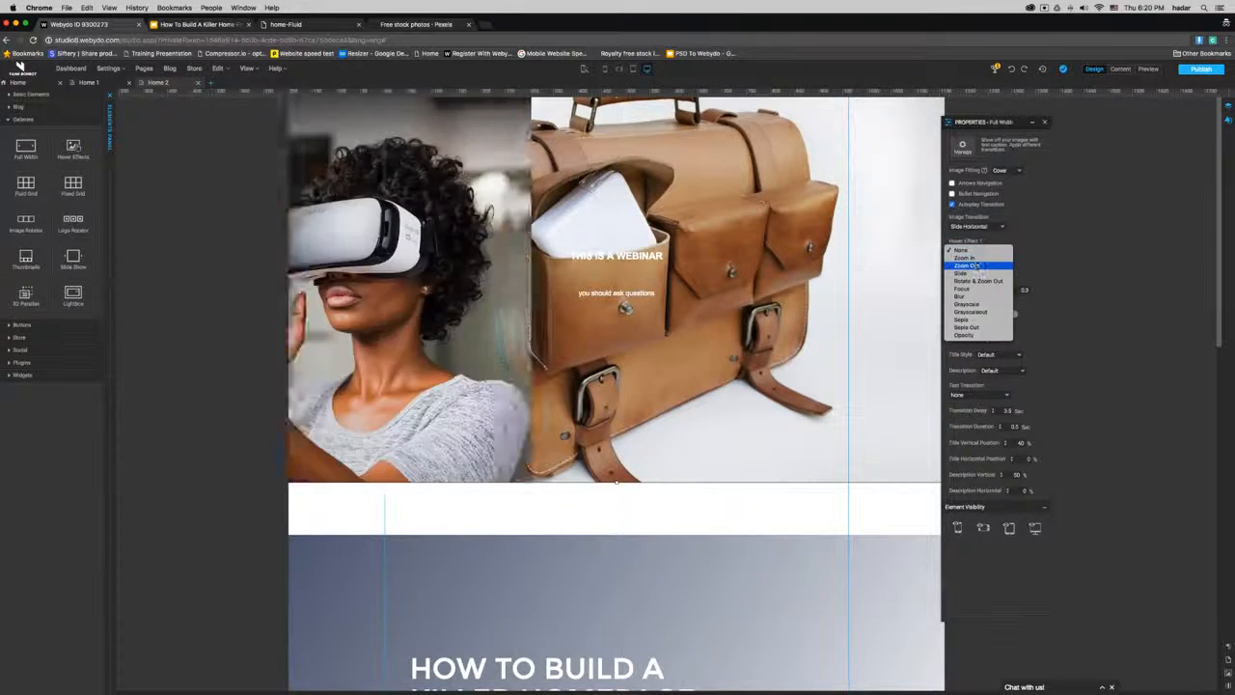
pyautogui.click(966, 258)
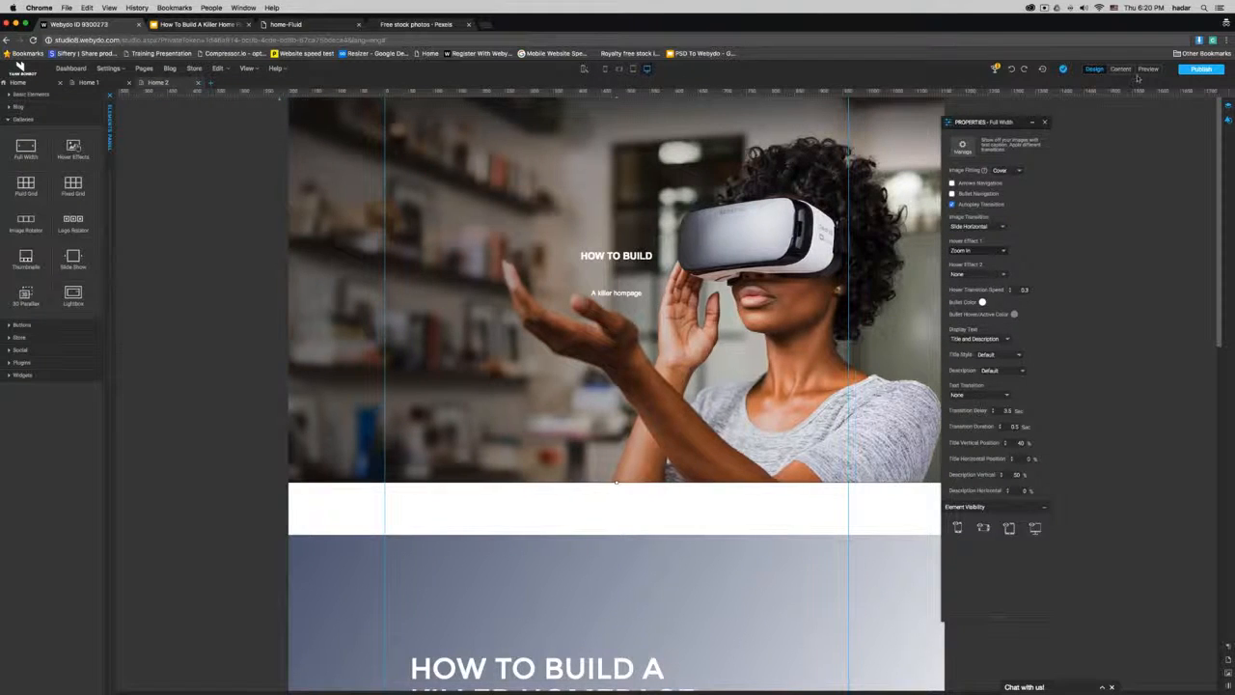
pyautogui.click(1148, 69)
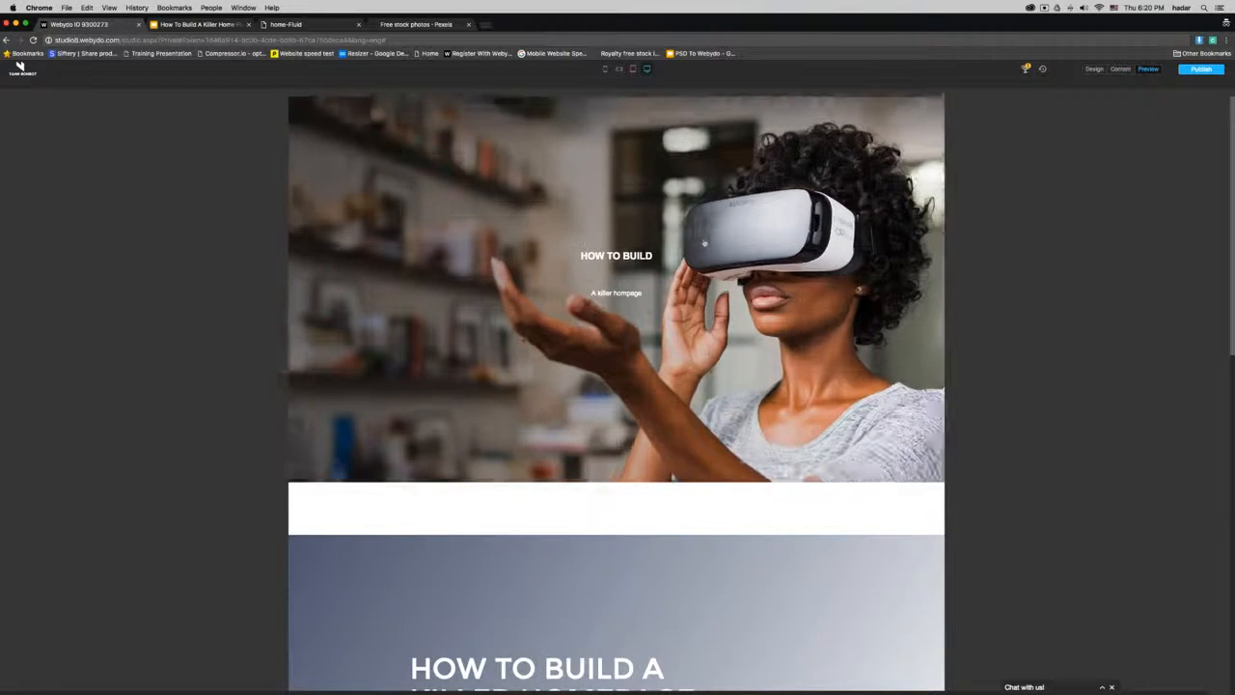
pyautogui.click(1094, 70)
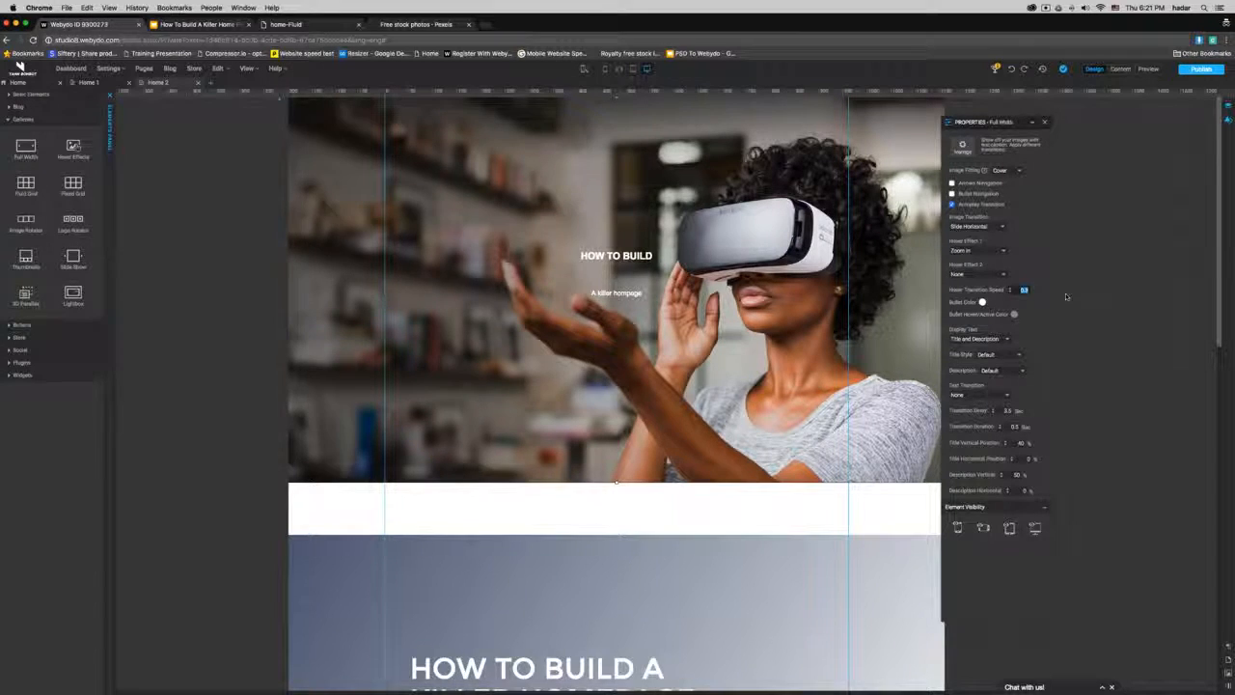
pyautogui.click(977, 250)
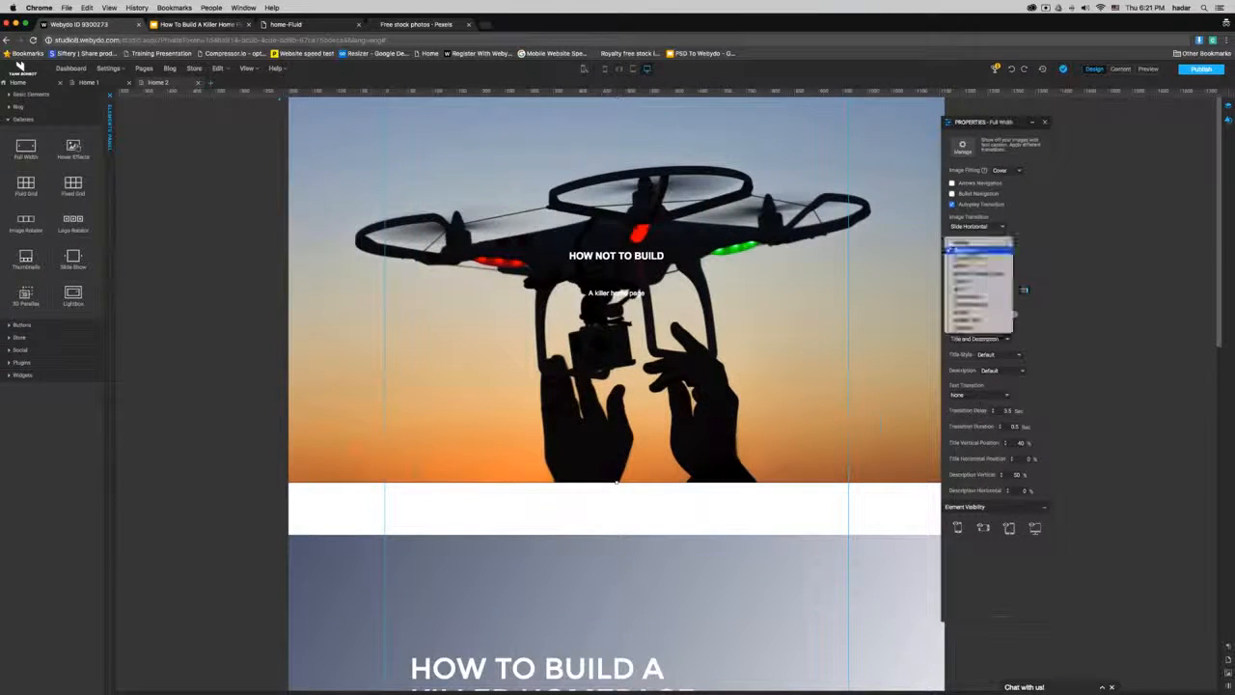
pyautogui.click(973, 243)
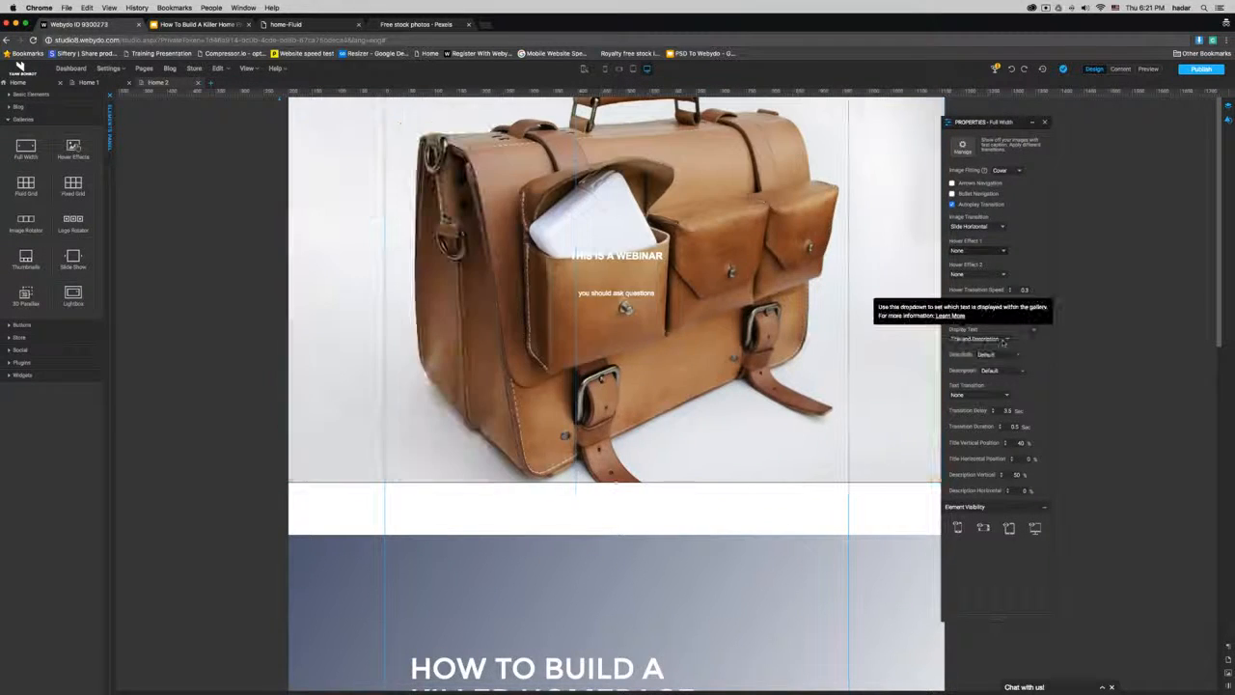
# Step: Keep the gallery's display text as Title and Description, and apply the Gallery Title and Gallery Description styles to them
pyautogui.click(1007, 345)
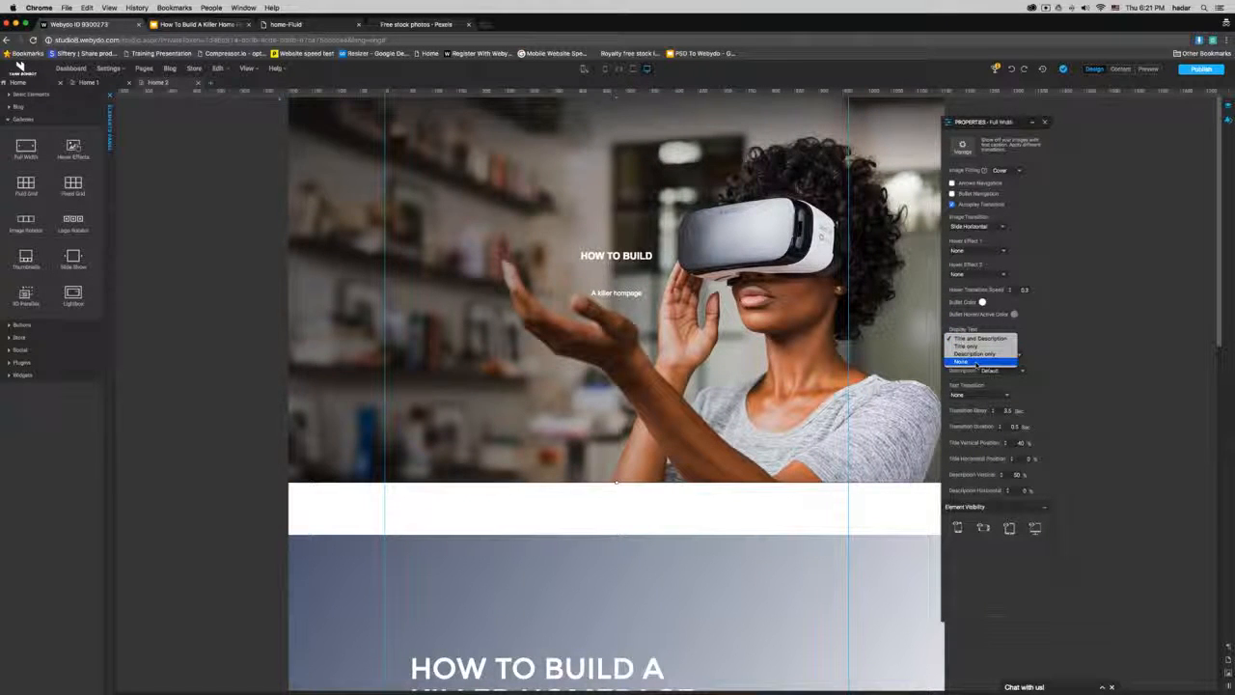
pyautogui.click(977, 340)
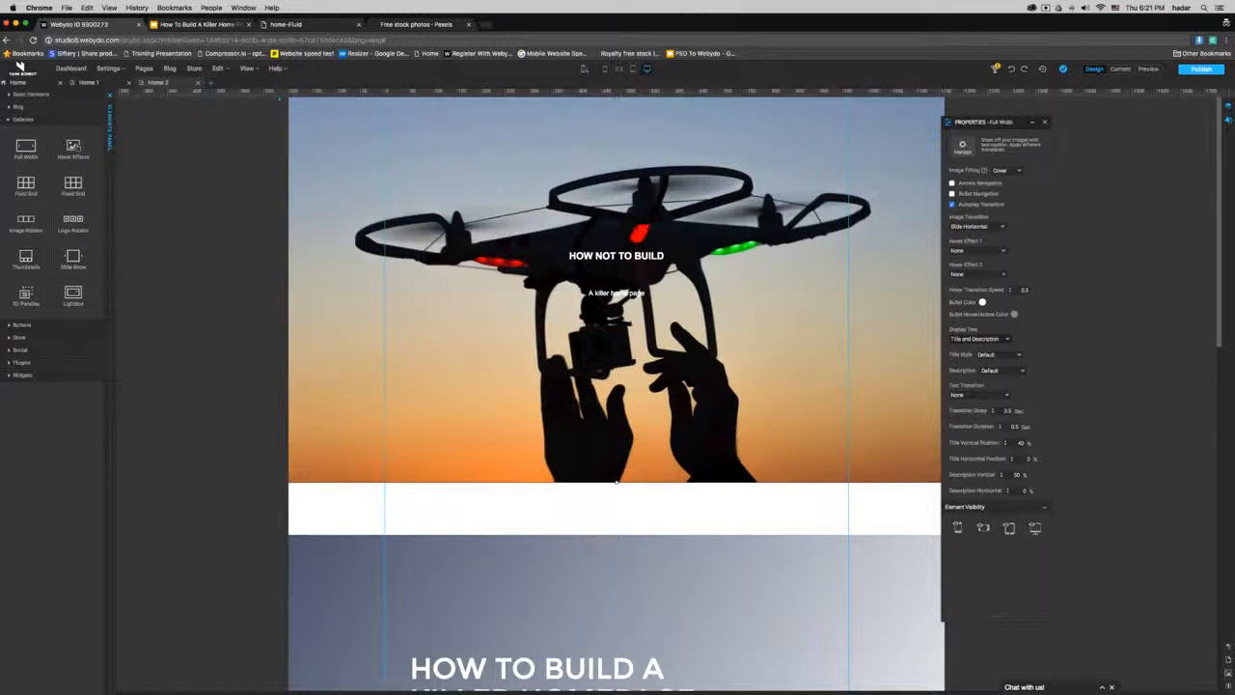
pyautogui.click(993, 354)
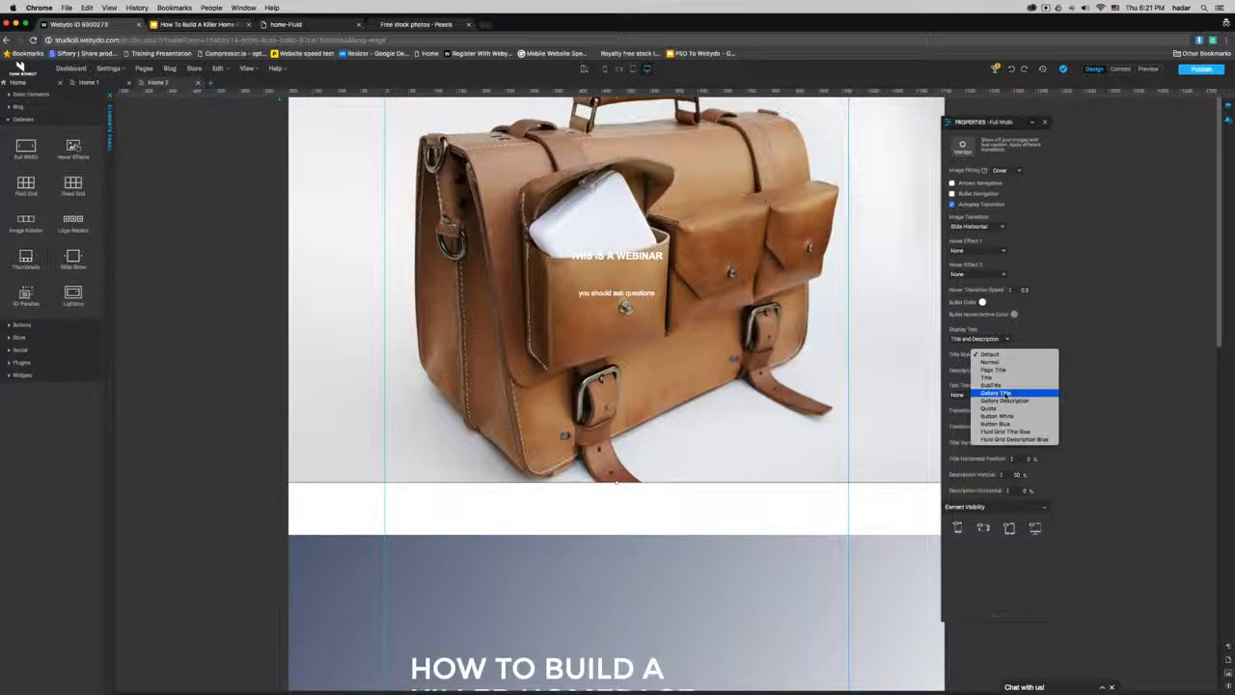
pyautogui.click(995, 394)
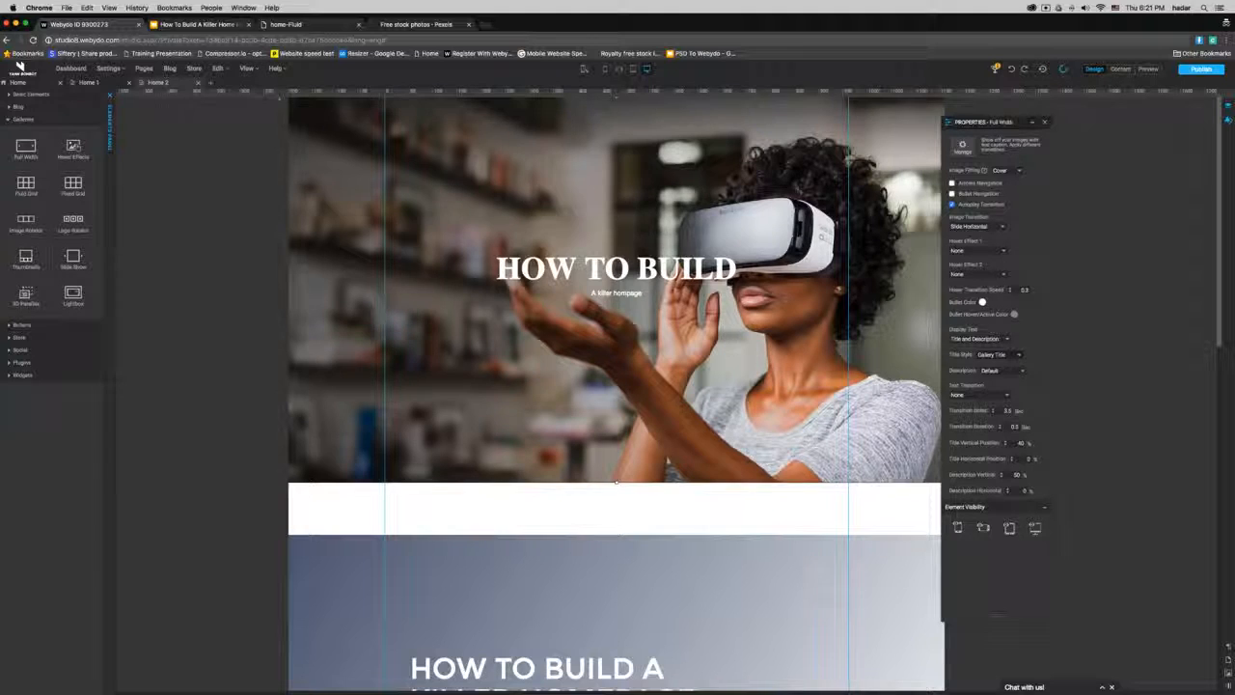
pyautogui.click(992, 370)
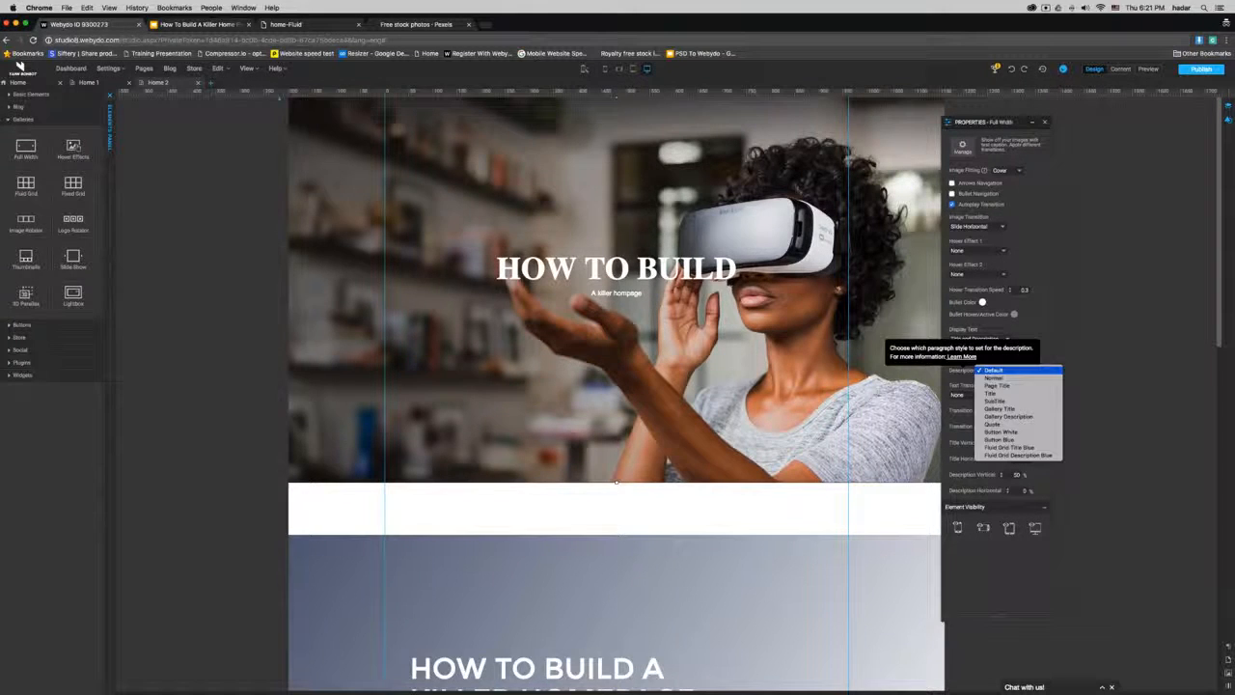
pyautogui.click(1006, 417)
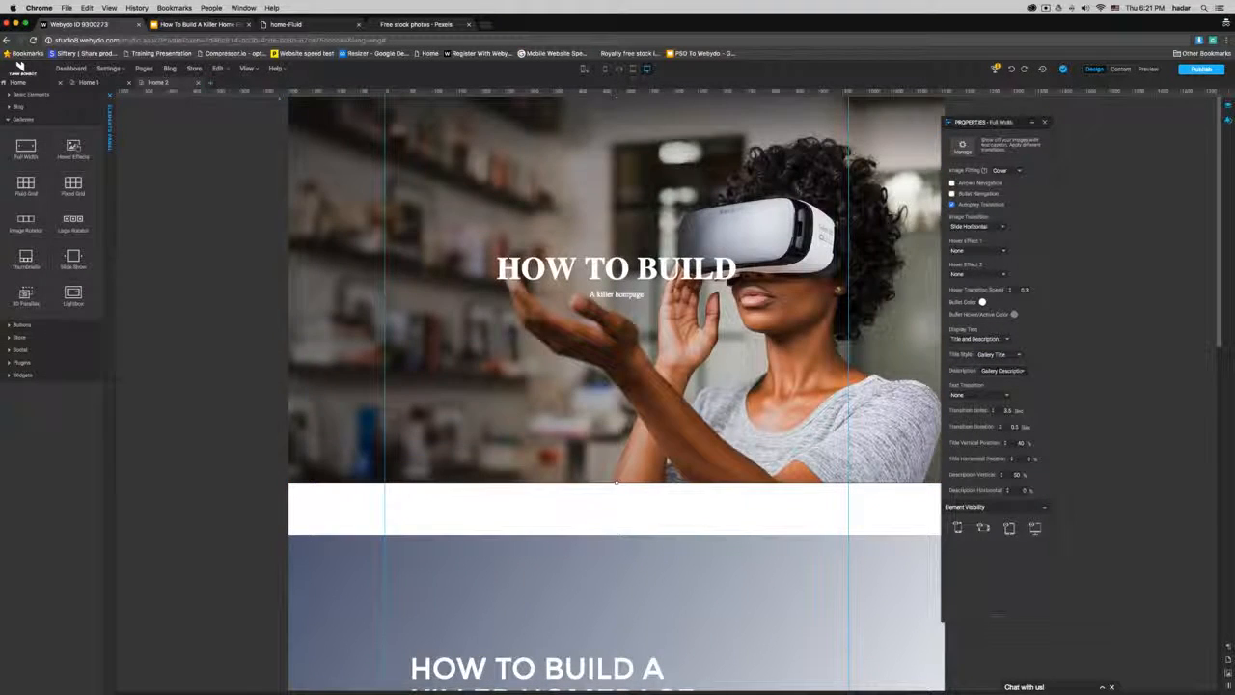
pyautogui.click(1004, 370)
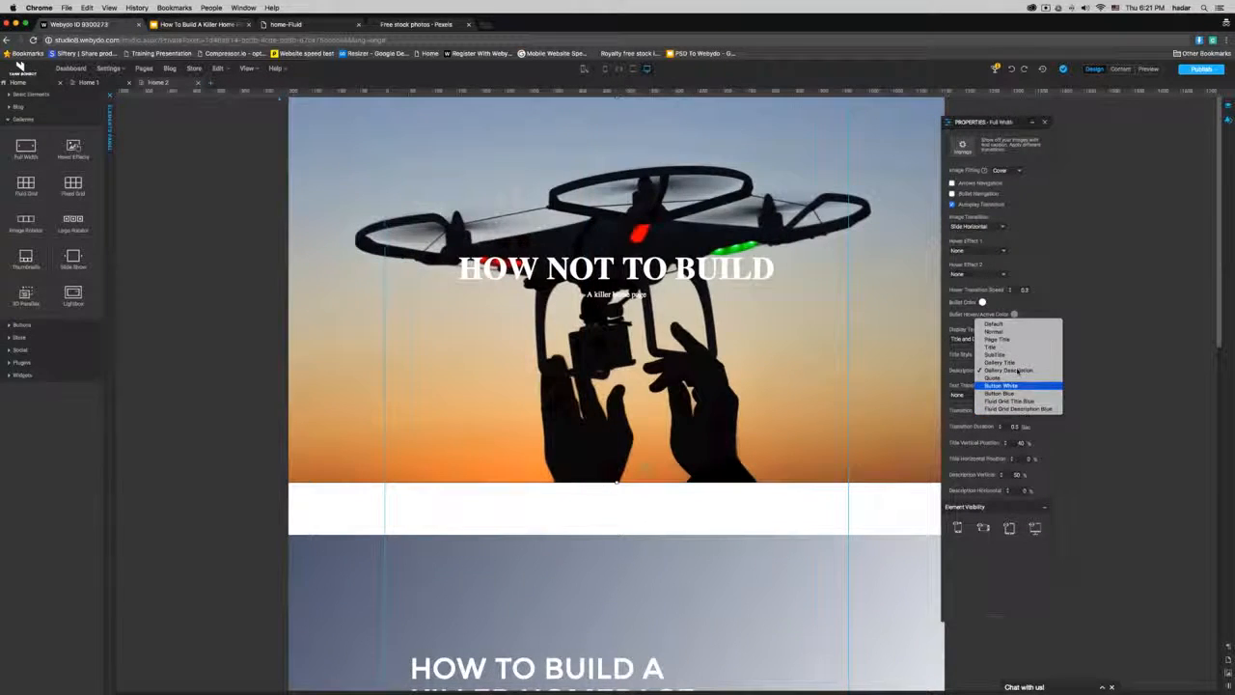
pyautogui.click(1019, 371)
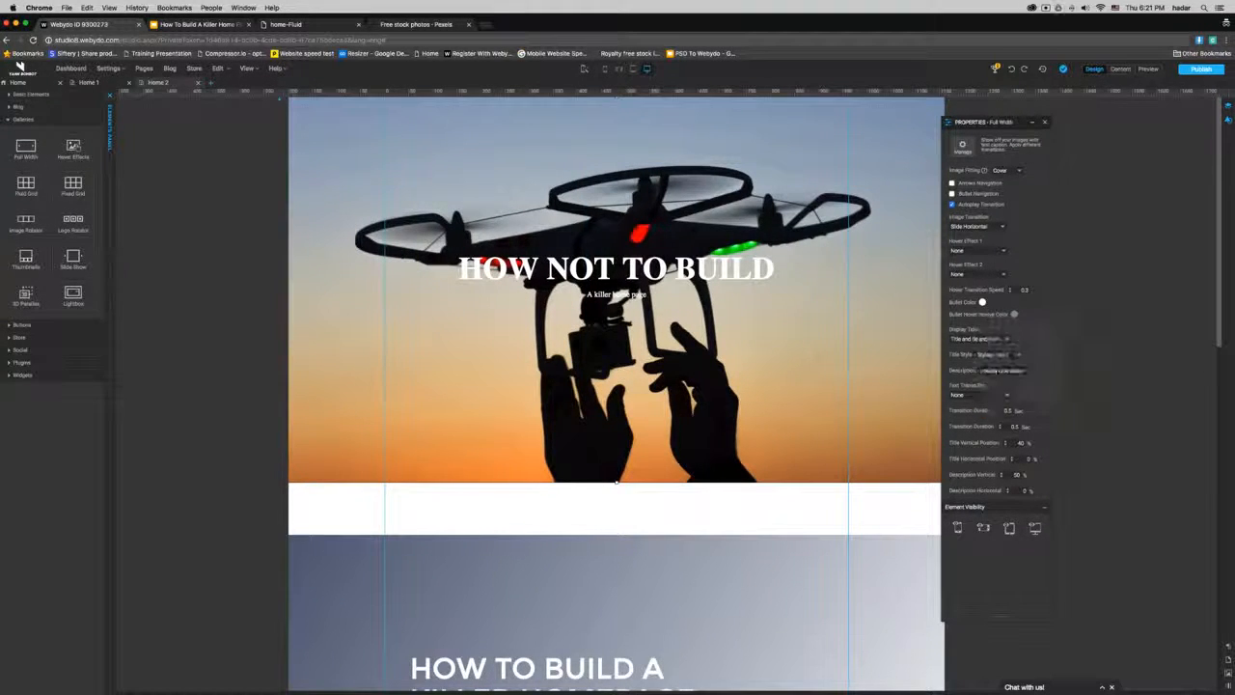
# Step: Preview and publish the site, check the sliding gallery on the live page, and return to the editor's design mode
pyautogui.click(1150, 69)
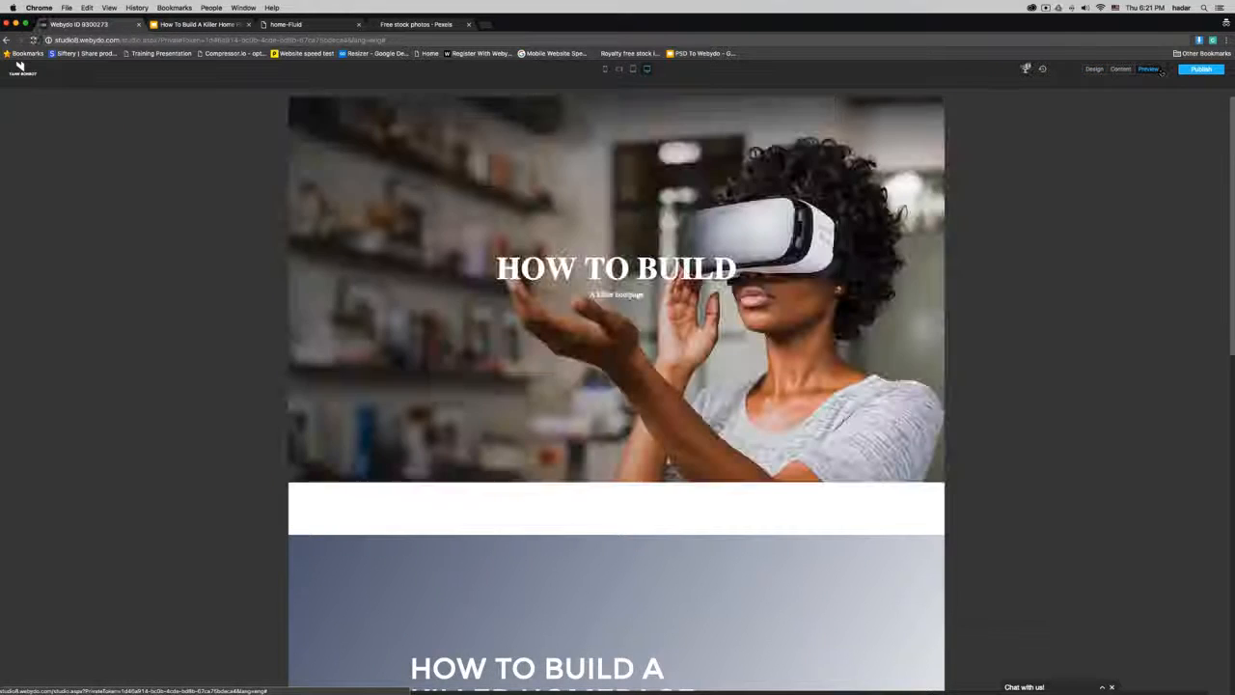
pyautogui.click(1200, 71)
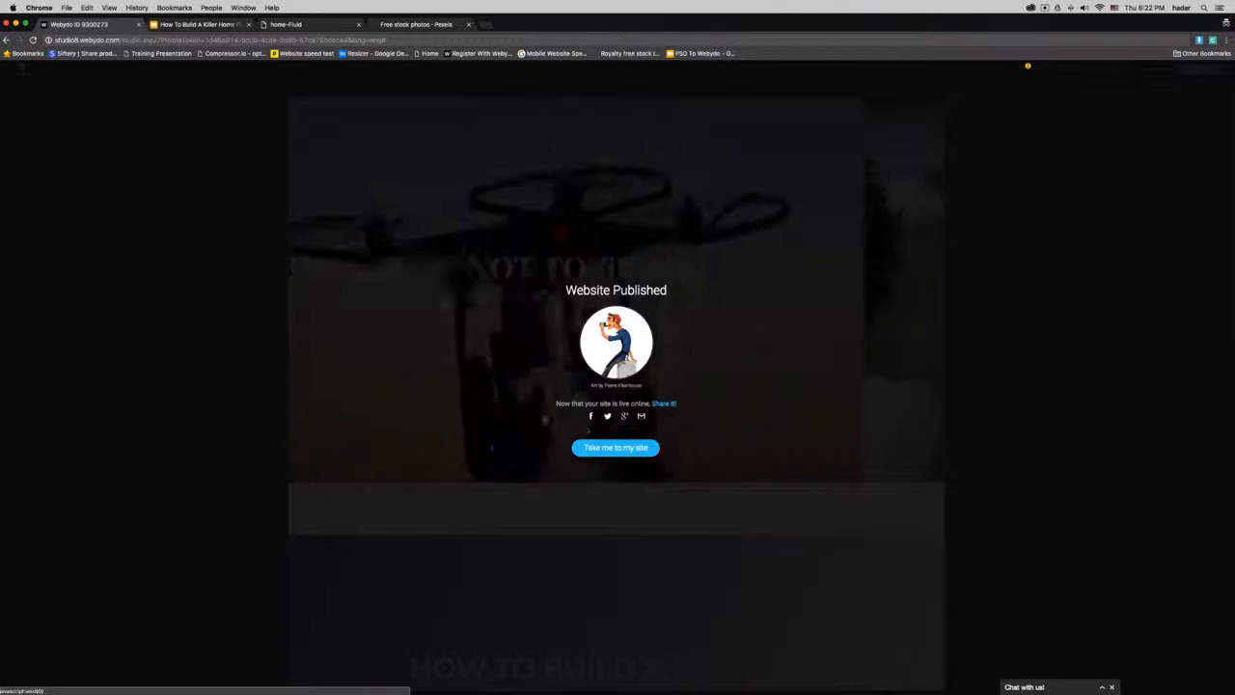
pyautogui.click(615, 448)
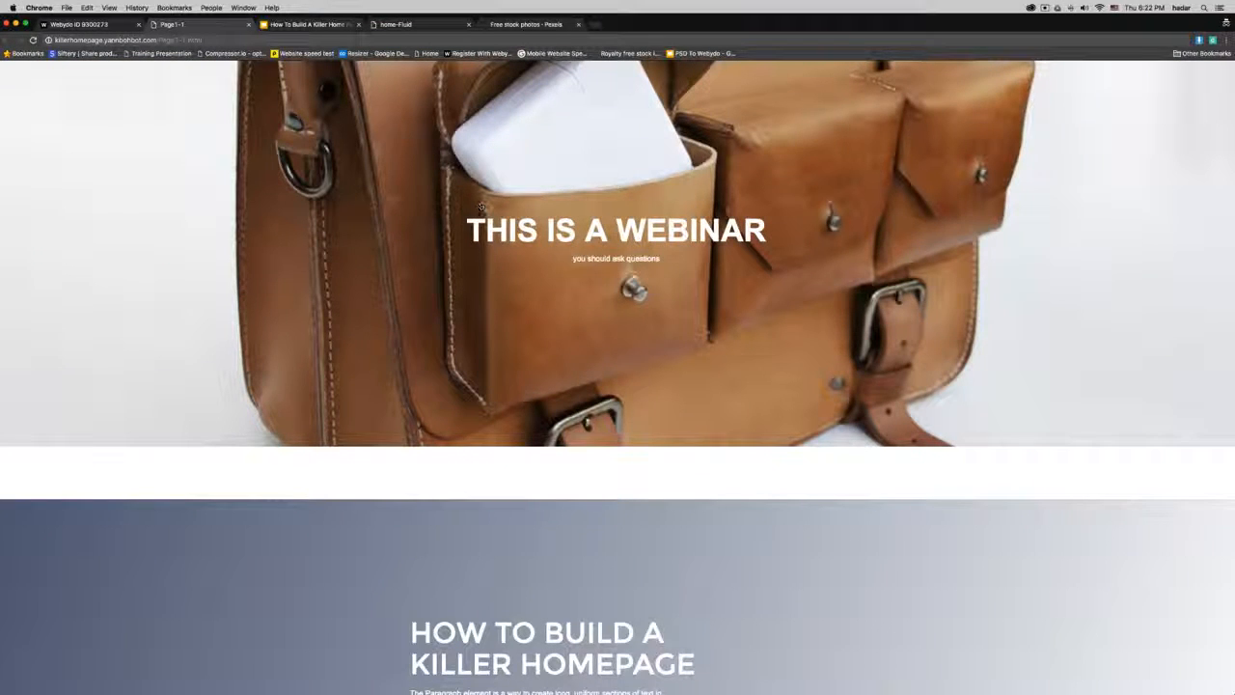
pyautogui.click(94, 24)
pyautogui.click(17, 65)
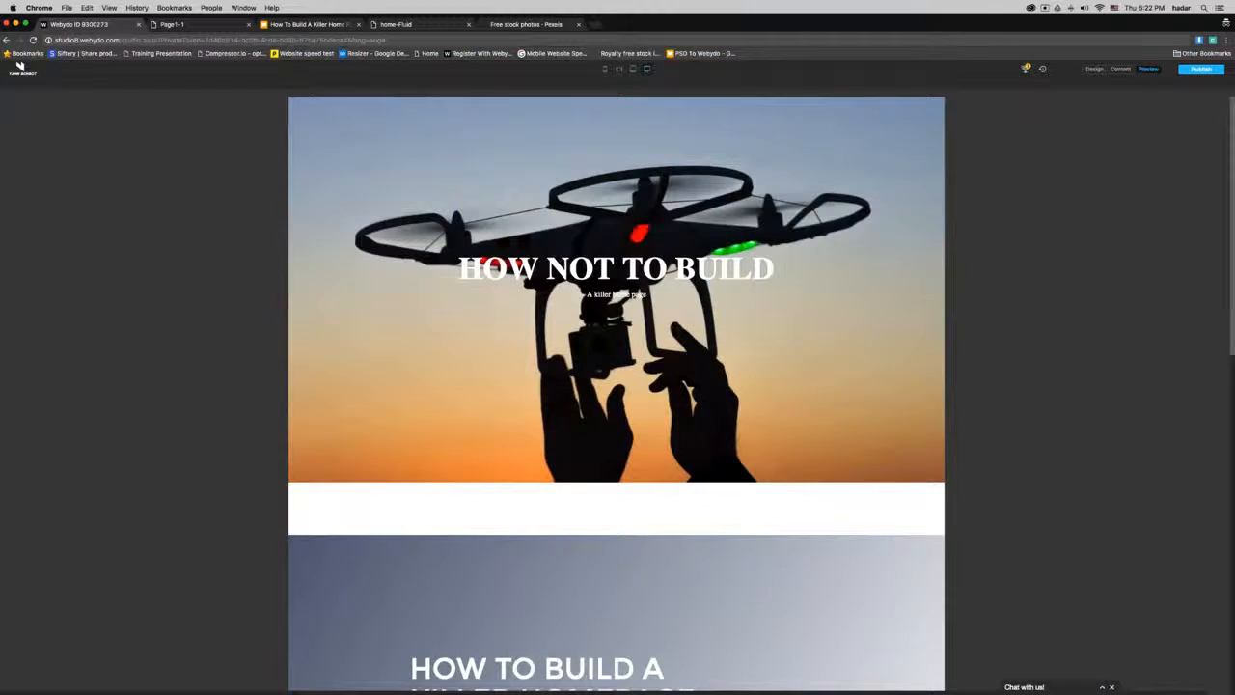
pyautogui.click(1093, 69)
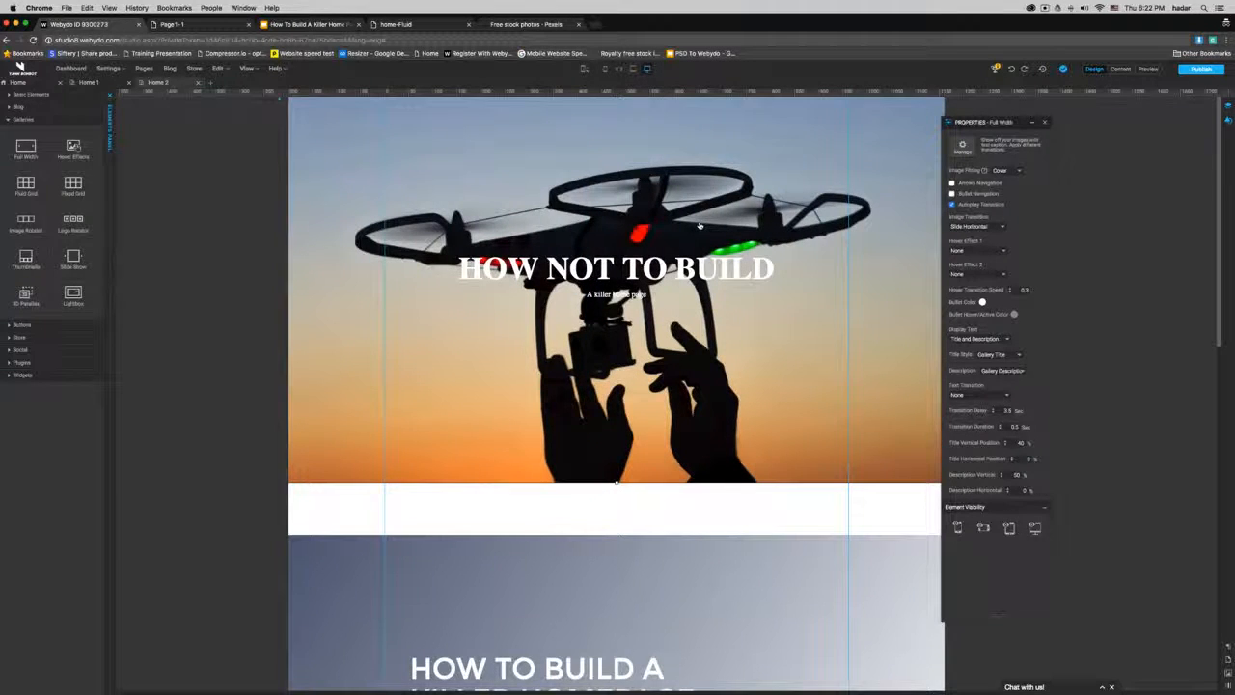
# Step: Try the Clip Vertical Top text transition on the gallery captions and set it to Move Vertical
pyautogui.click(1004, 395)
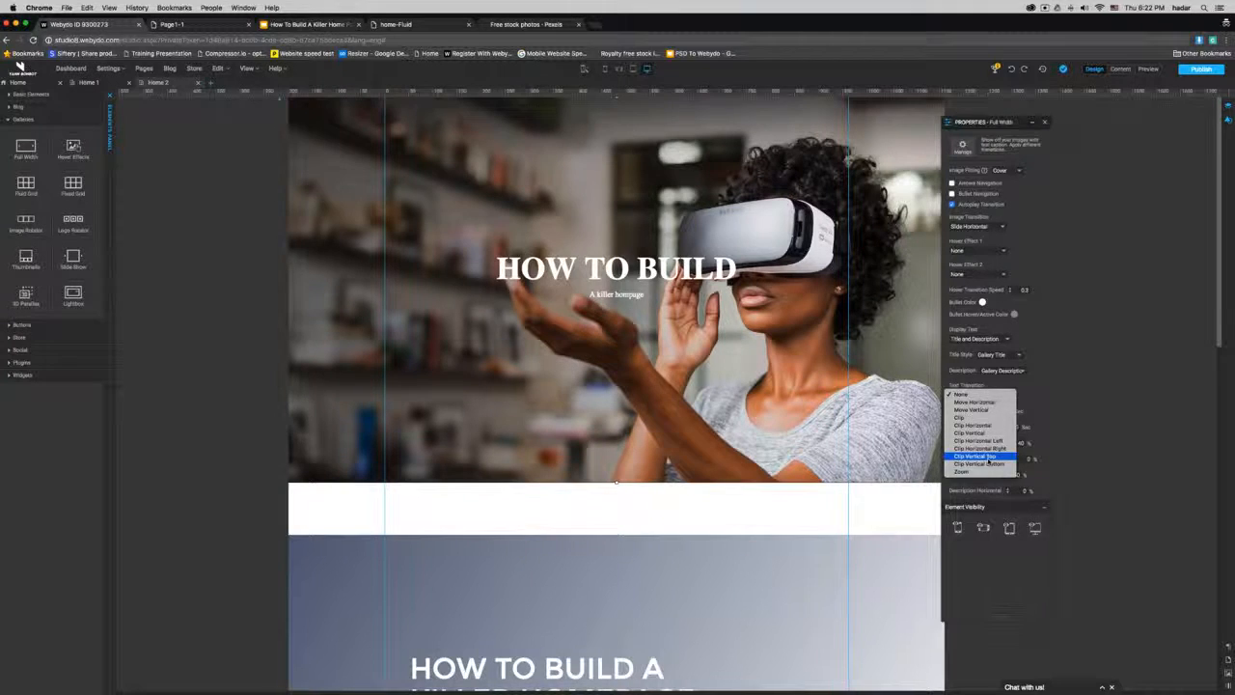
pyautogui.click(986, 456)
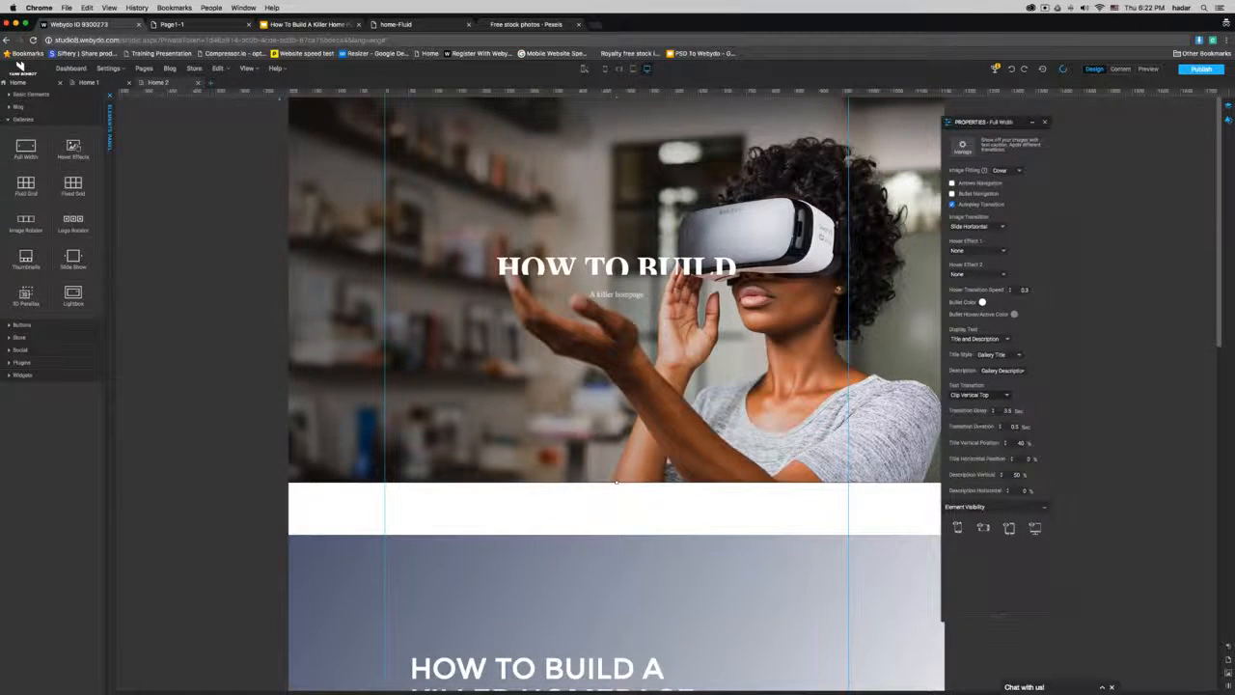
pyautogui.click(984, 395)
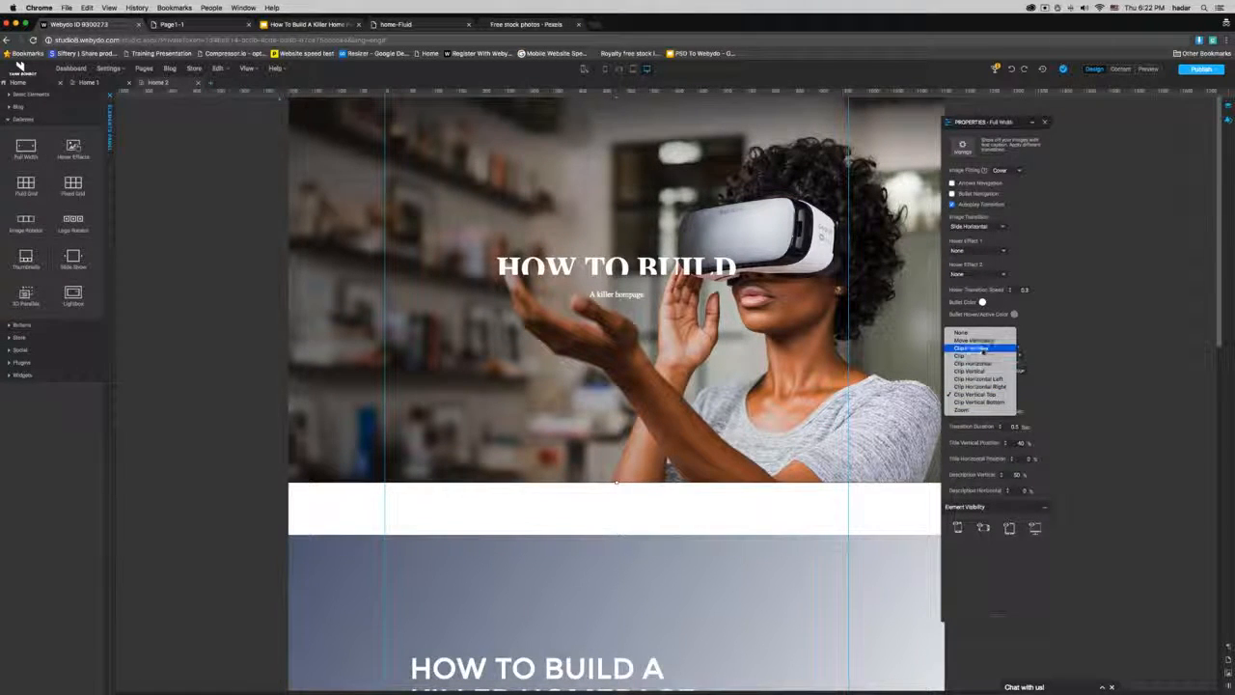
pyautogui.click(983, 349)
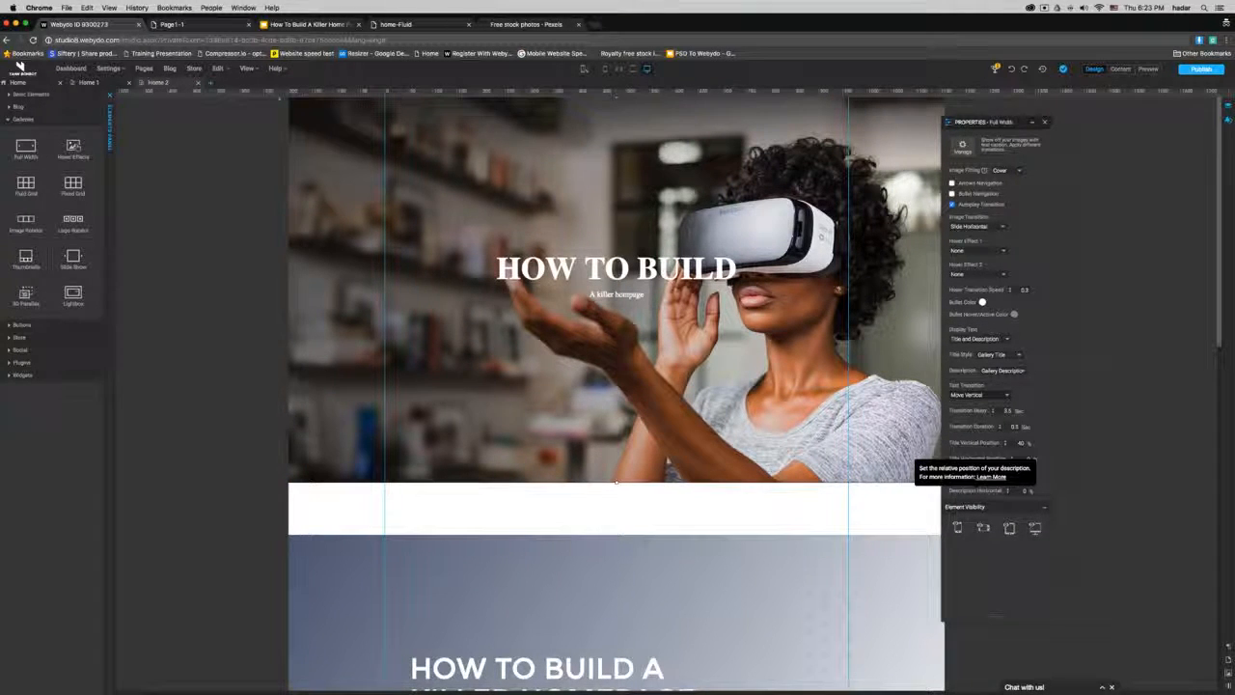
# Step: Try the gallery title at 90% vertical, set it to 10% and the description to 20%, and switch Display Text to None
pyautogui.doubleClick(1020, 442)
pyautogui.write('90')
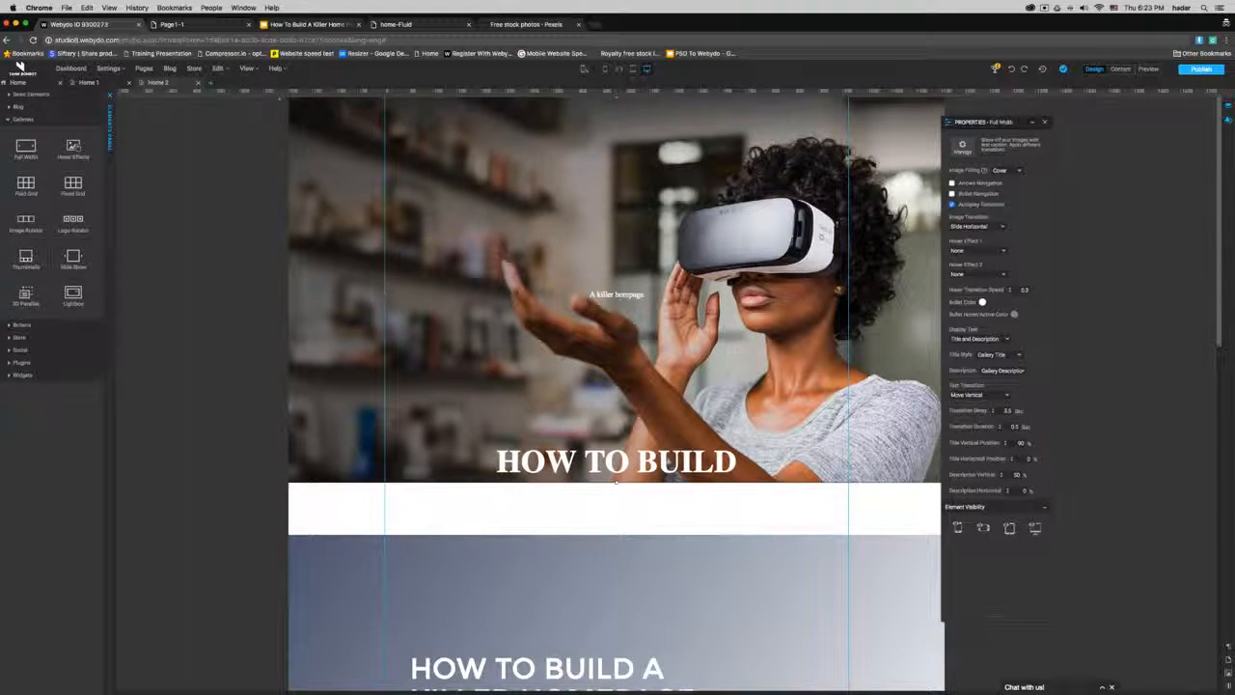
pyautogui.write('10')
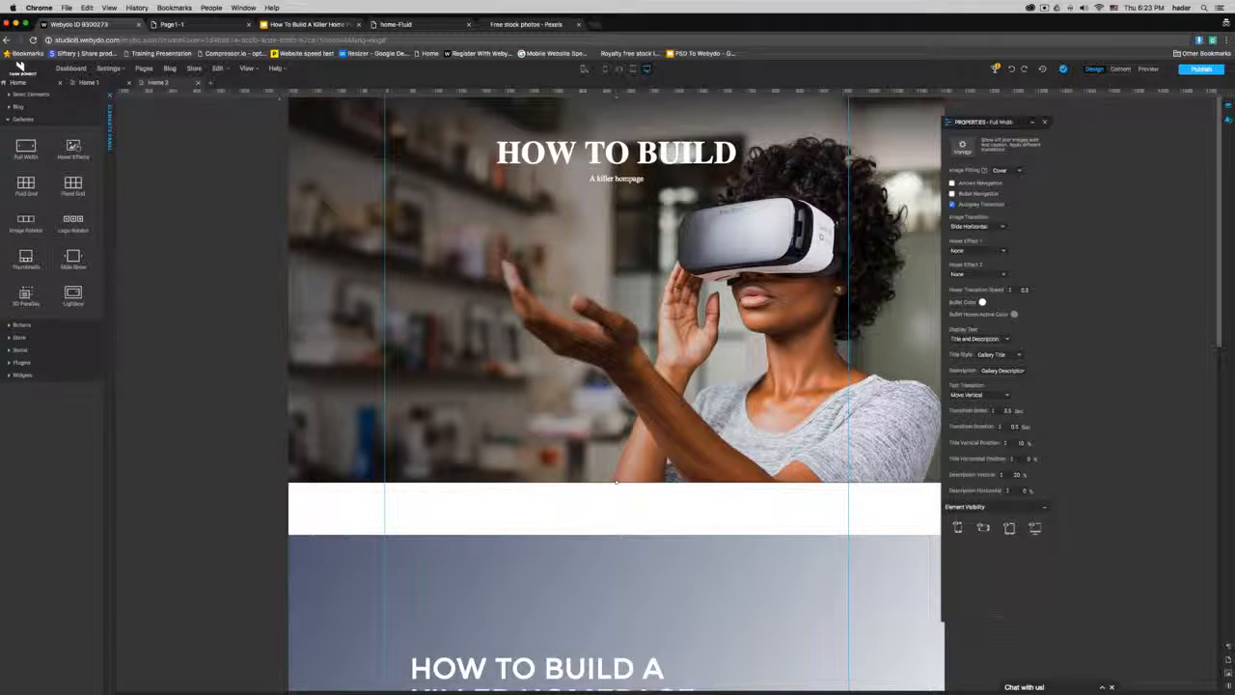
pyautogui.click(978, 339)
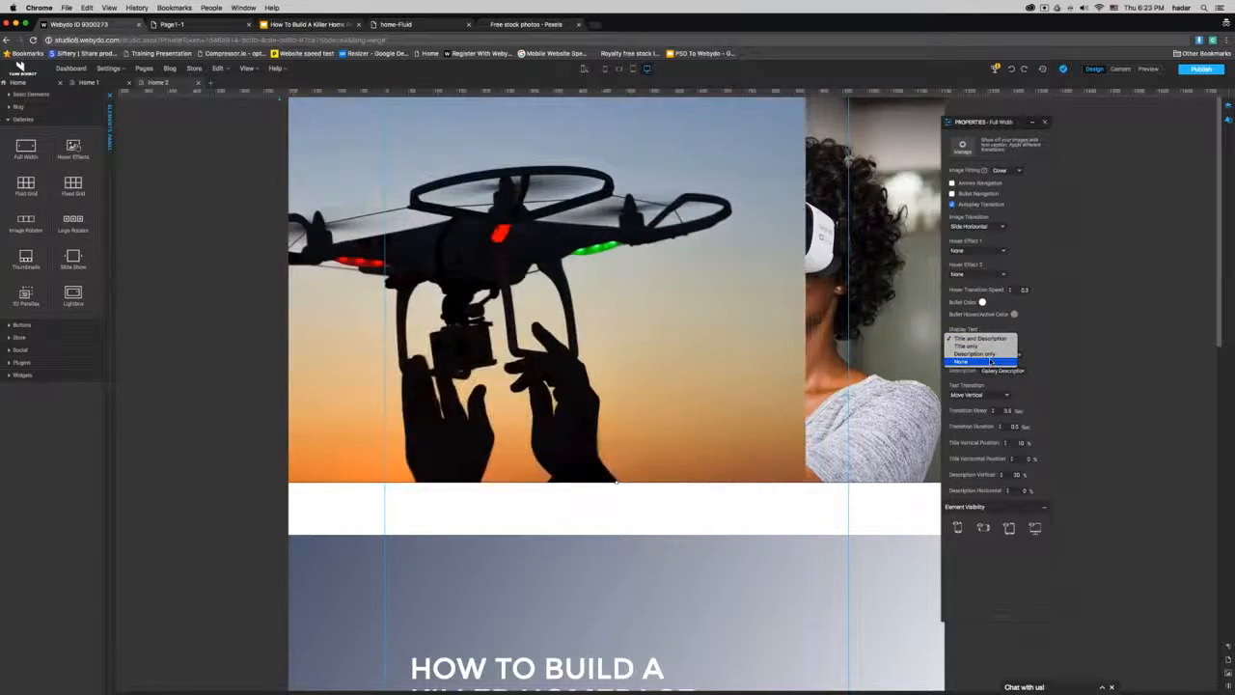
pyautogui.click(975, 361)
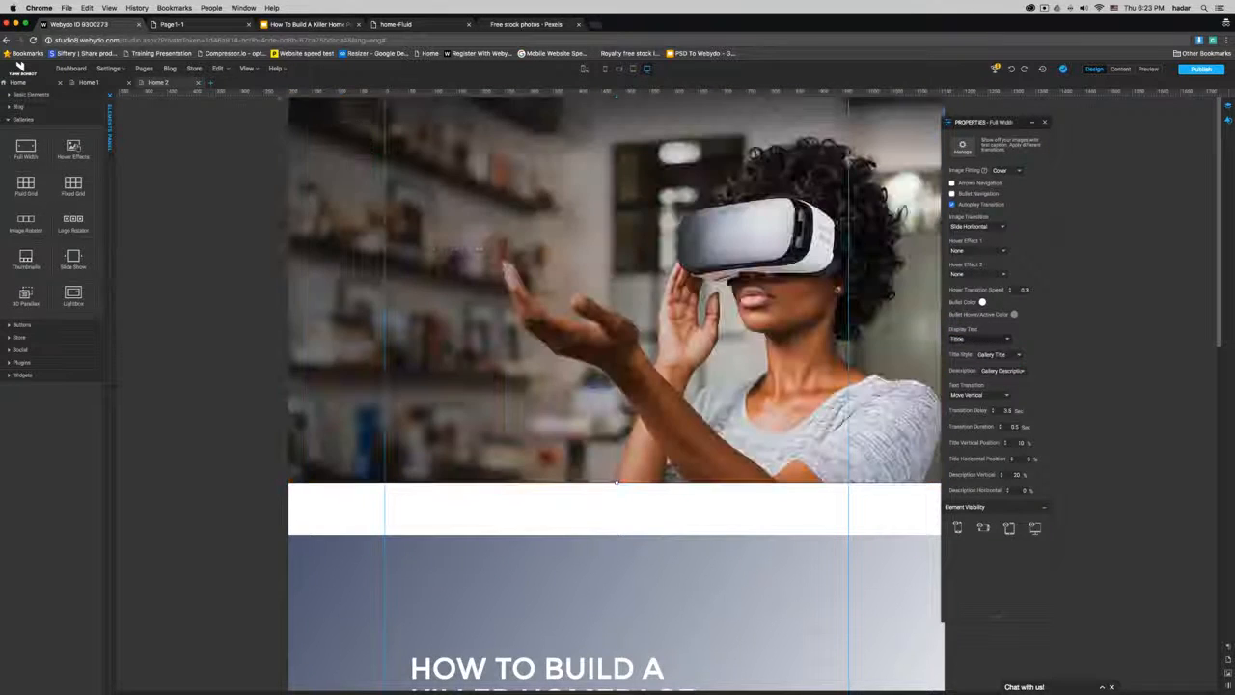
# Step: Select the gradient shape with its heading and paragraph and move them together up over the image gallery
pyautogui.click(807, 612)
pyautogui.scroll(-3, 564, 475)
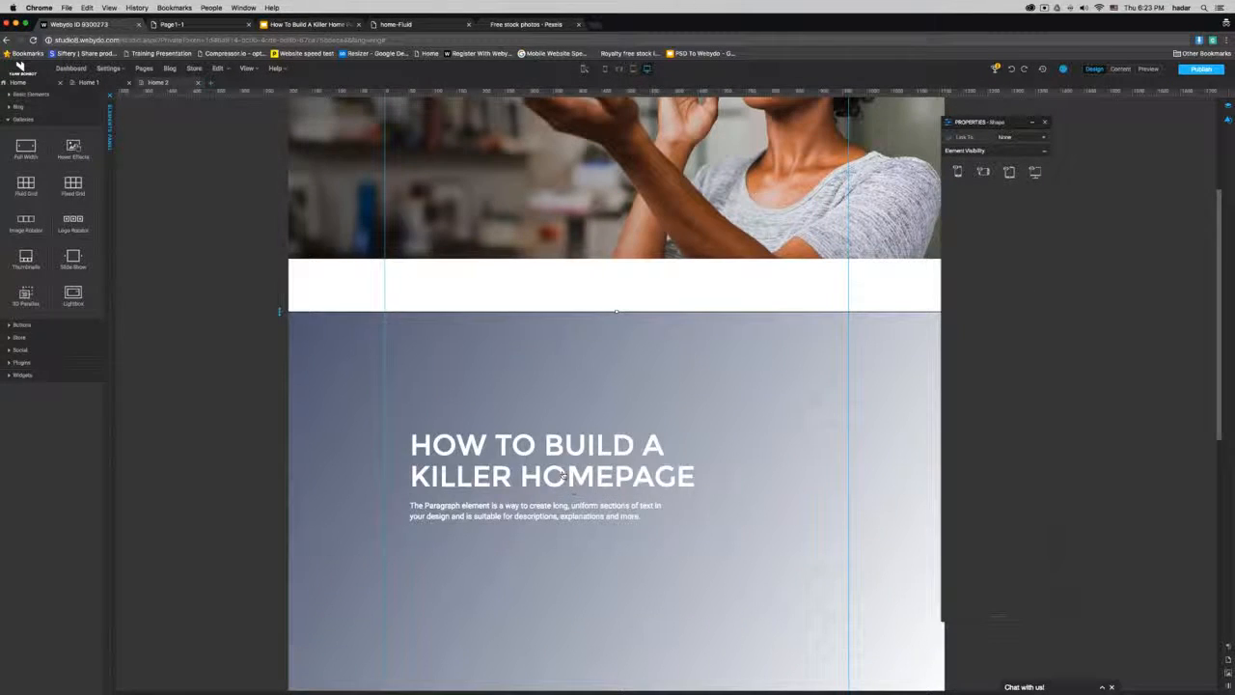
pyautogui.click(564, 474)
pyautogui.keyDown('shift'); pyautogui.click(564, 513); pyautogui.keyUp('shift')
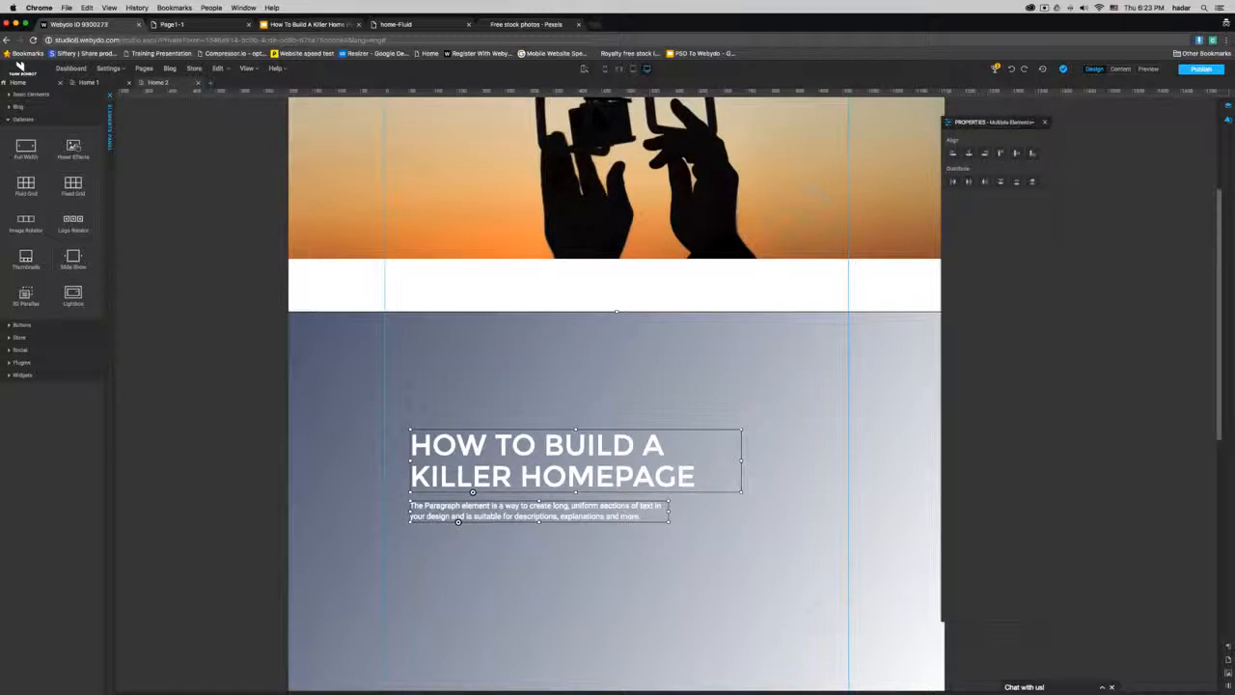
pyautogui.scroll(3, 763, 580)
pyautogui.moveTo(631, 569); pyautogui.dragTo(630, 129)
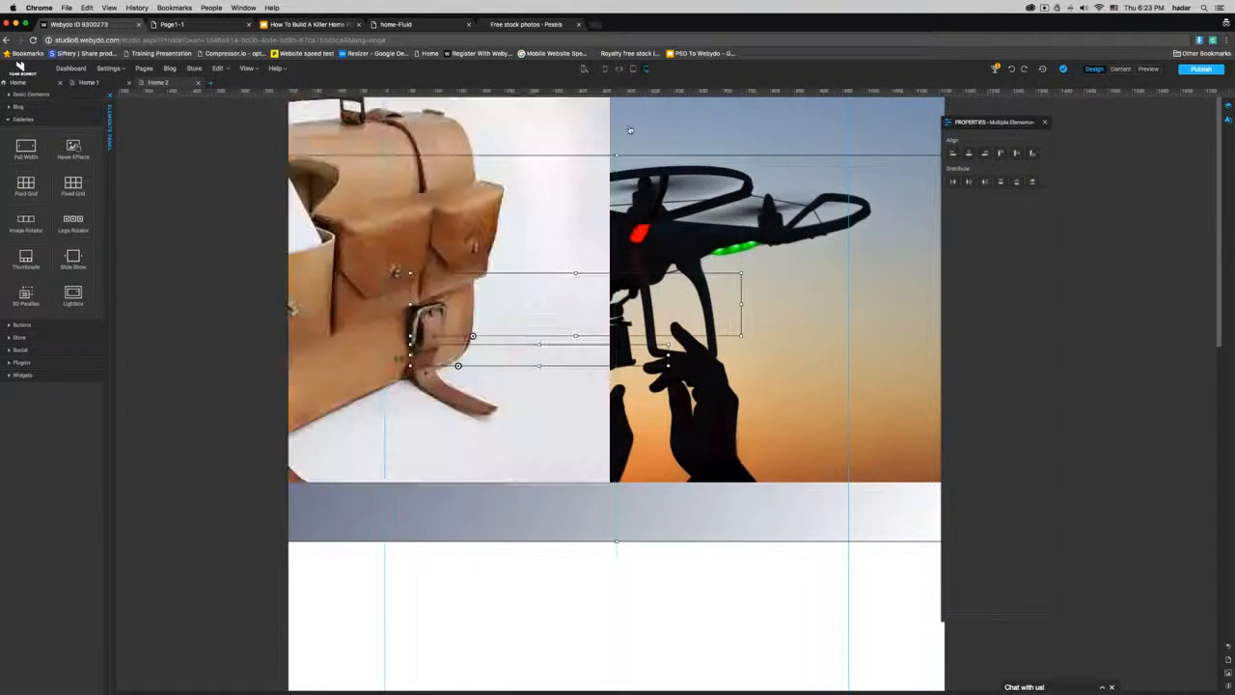
# Step: Send the full-width gallery to the back, behind the gradient shape and its text
pyautogui.click(630, 130)
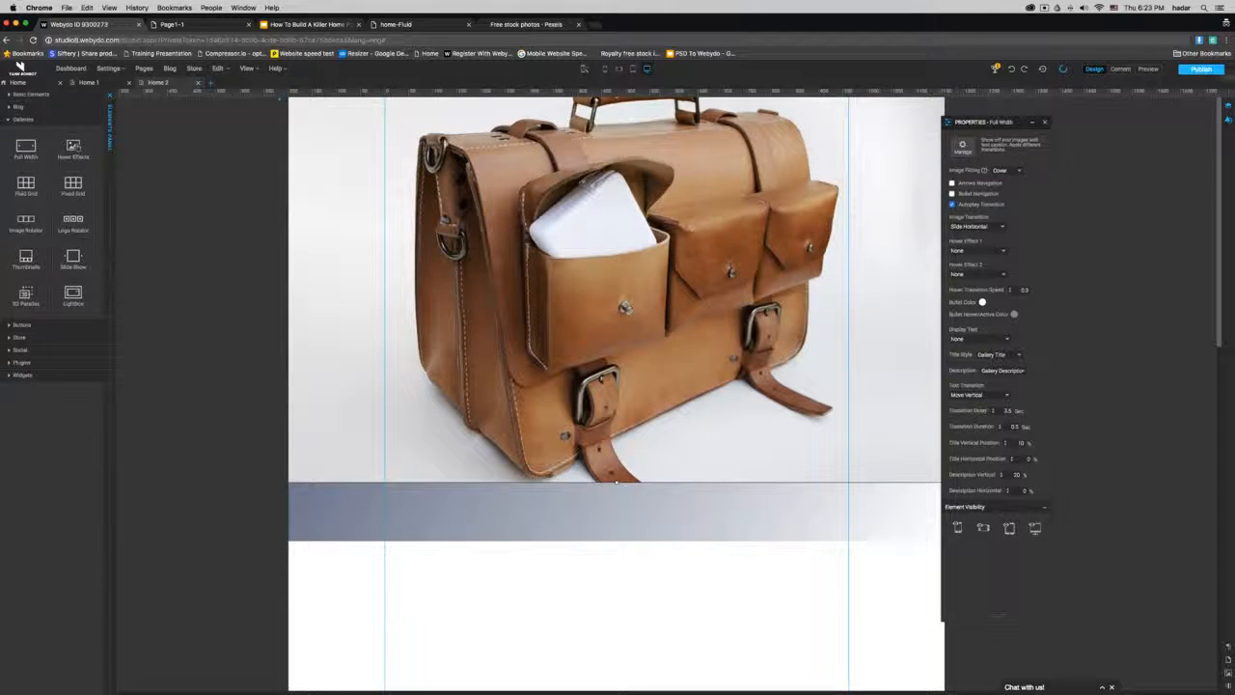
pyautogui.click(1228, 121)
pyautogui.click(1155, 193)
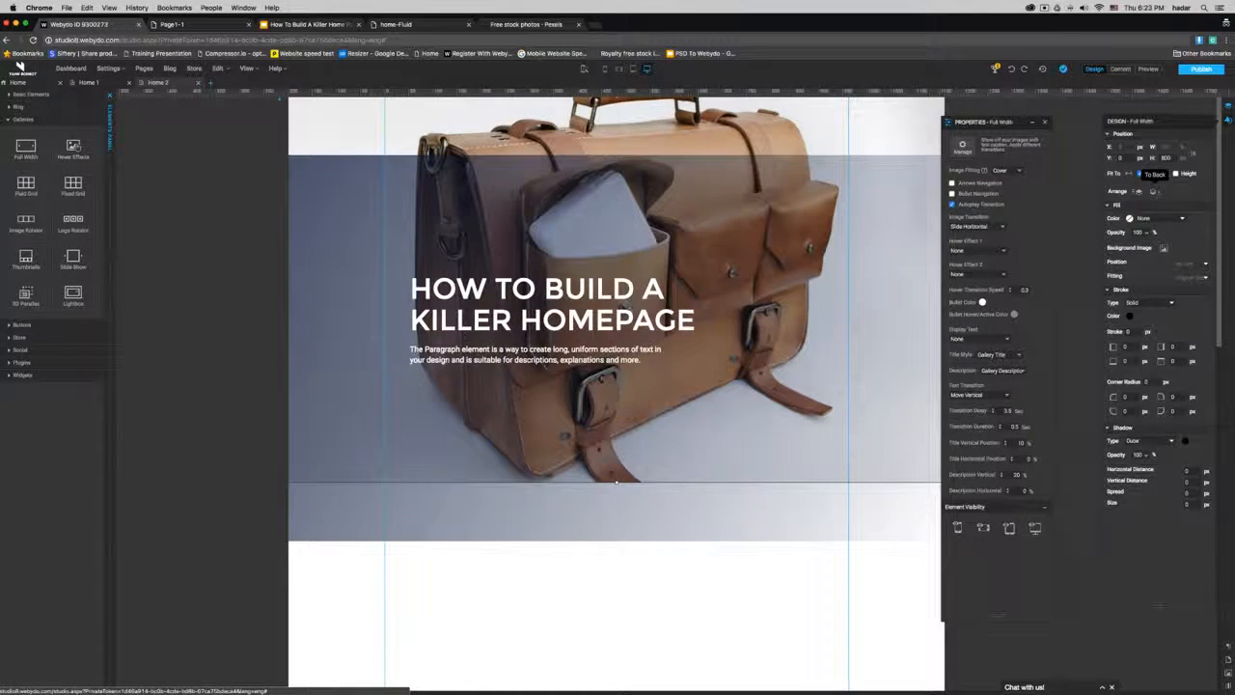
# Step: Move the gradient shape, heading and paragraph together up to the page's upper edge so the overlay covers the gallery exactly
pyautogui.click(761, 589)
pyautogui.click(758, 516)
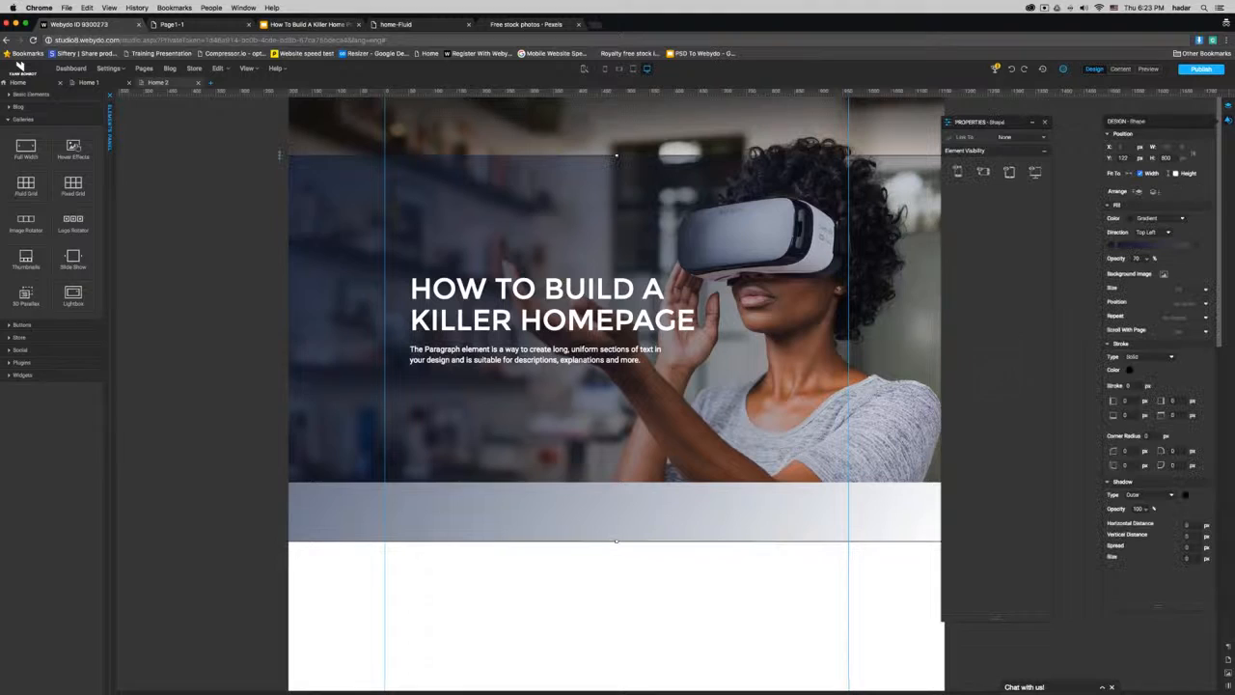
pyautogui.keyDown('shift'); pyautogui.click(530, 297); pyautogui.keyUp('shift')
pyautogui.keyDown('shift'); pyautogui.click(546, 359); pyautogui.keyUp('shift')
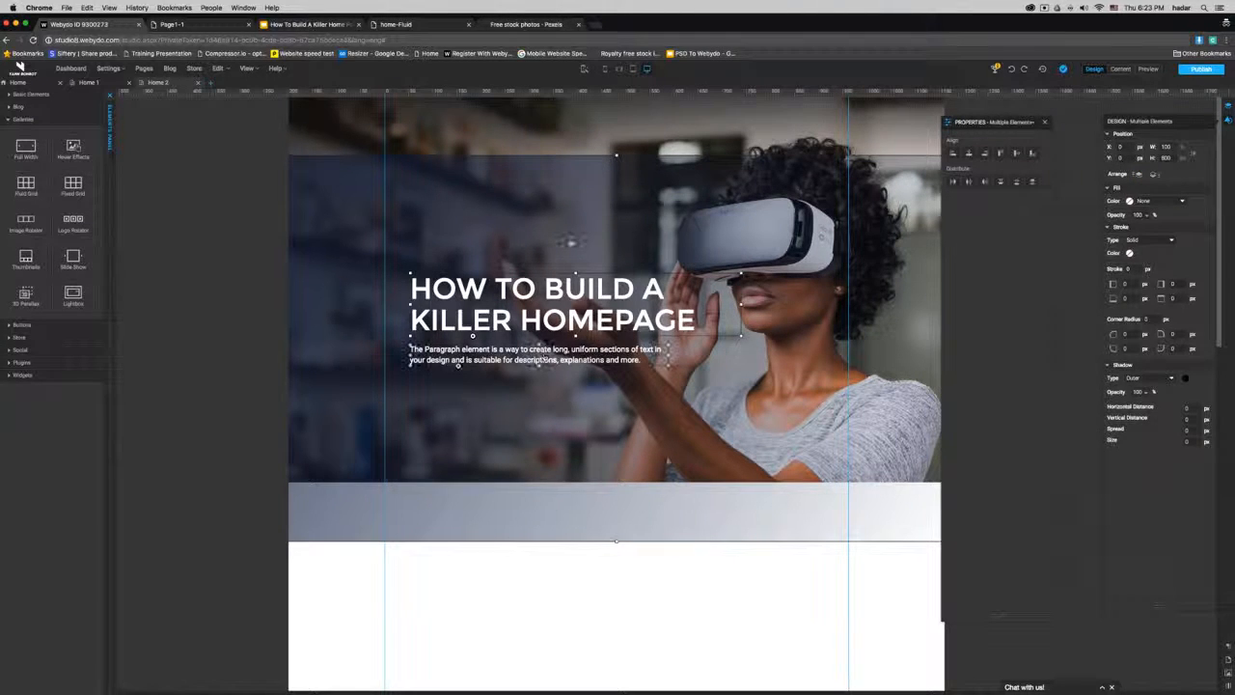
pyautogui.moveTo(572, 223); pyautogui.dragTo(572, 169)
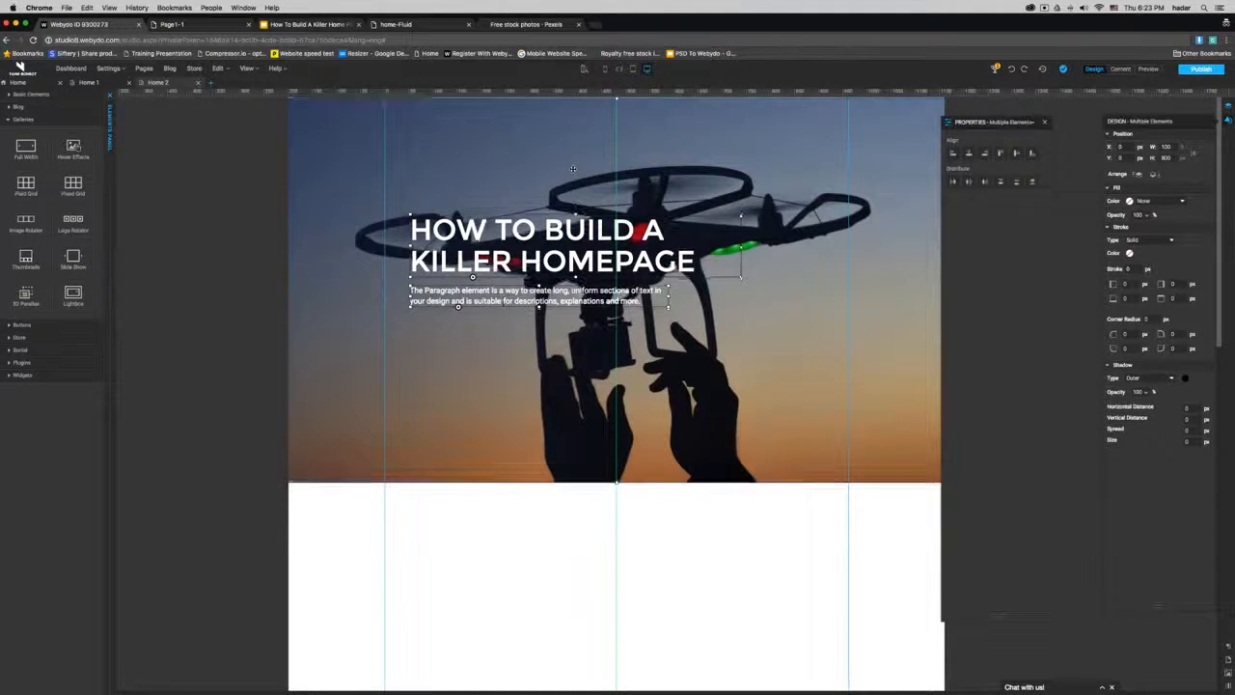
pyautogui.click(687, 618)
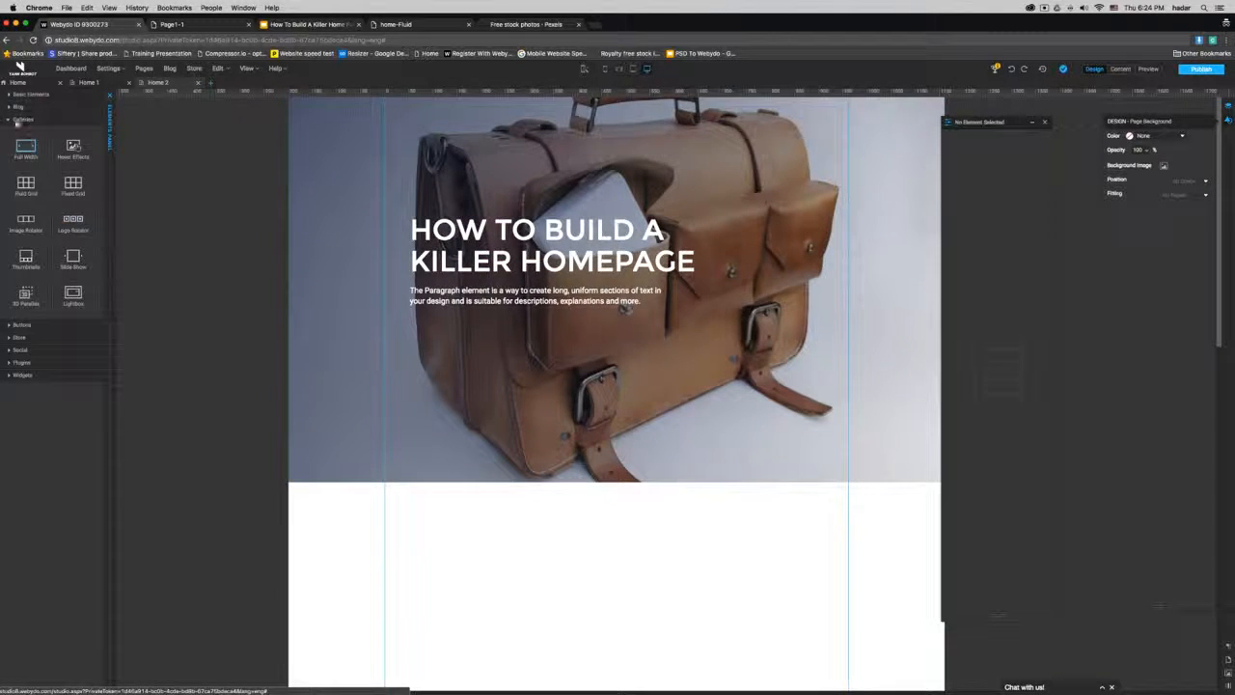
# Step: Add a menu element below the banner paragraph on the Home 1 page and make its frame about 106 px high
pyautogui.click(17, 119)
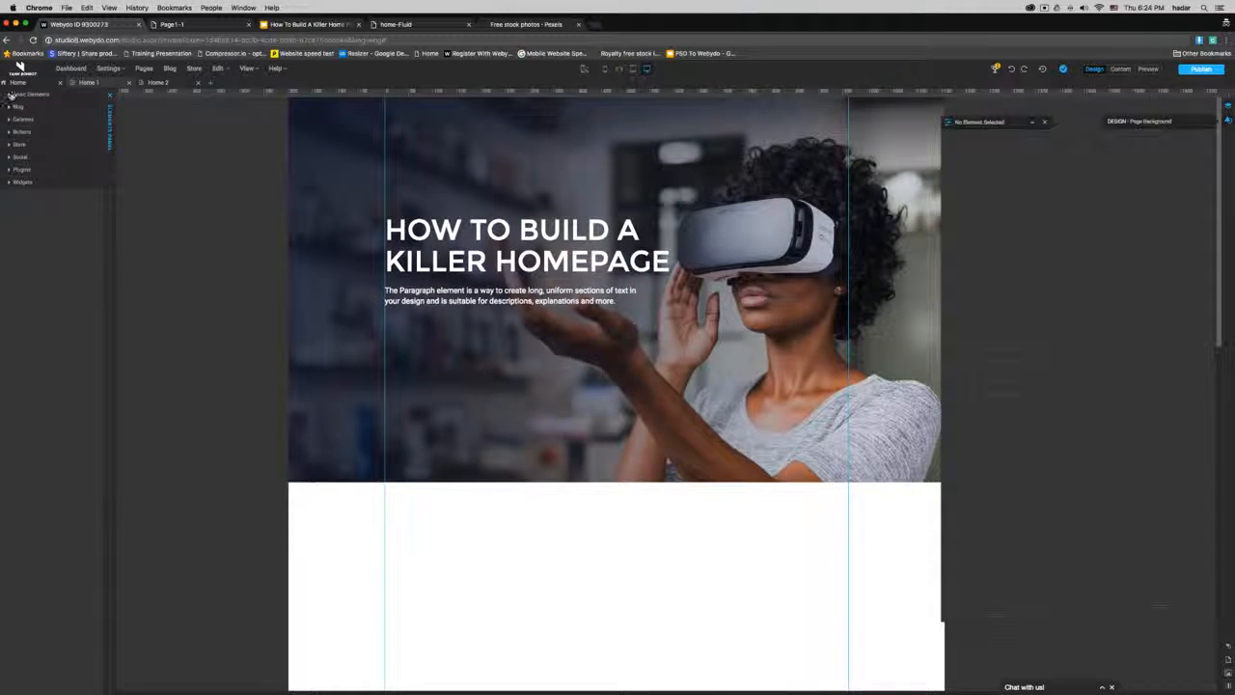
pyautogui.click(10, 96)
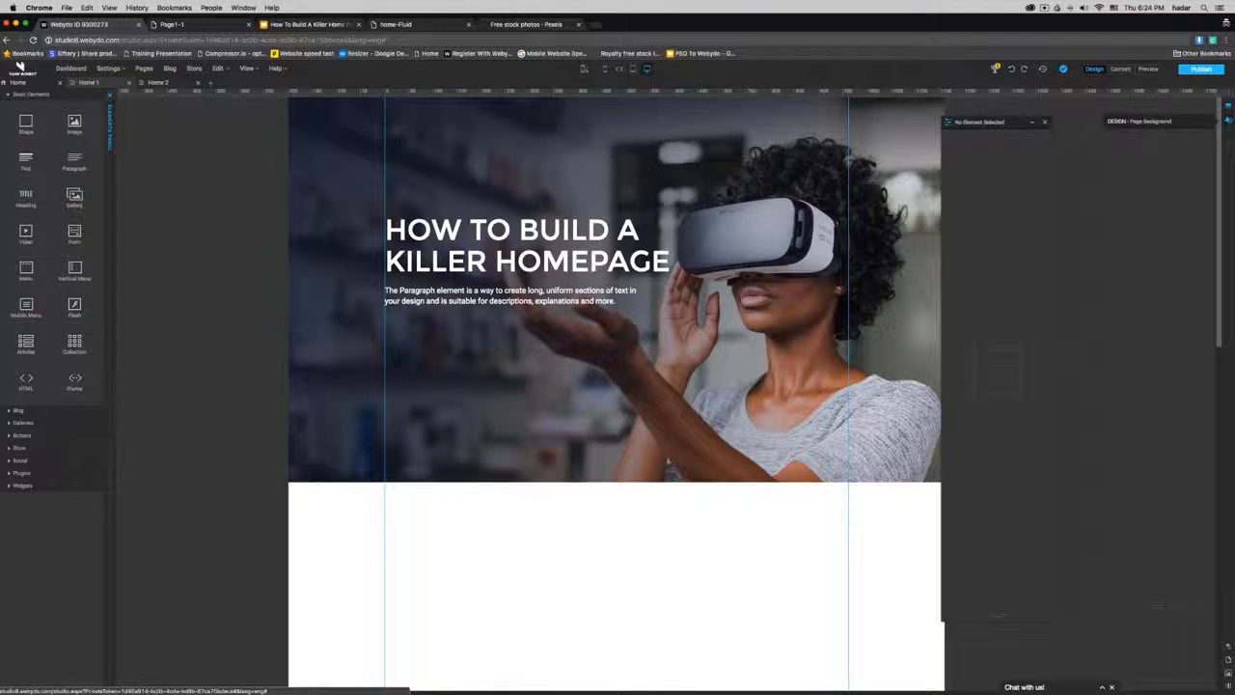
pyautogui.moveTo(26, 271); pyautogui.dragTo(429, 359)
pyautogui.moveTo(637, 364); pyautogui.dragTo(637, 397)
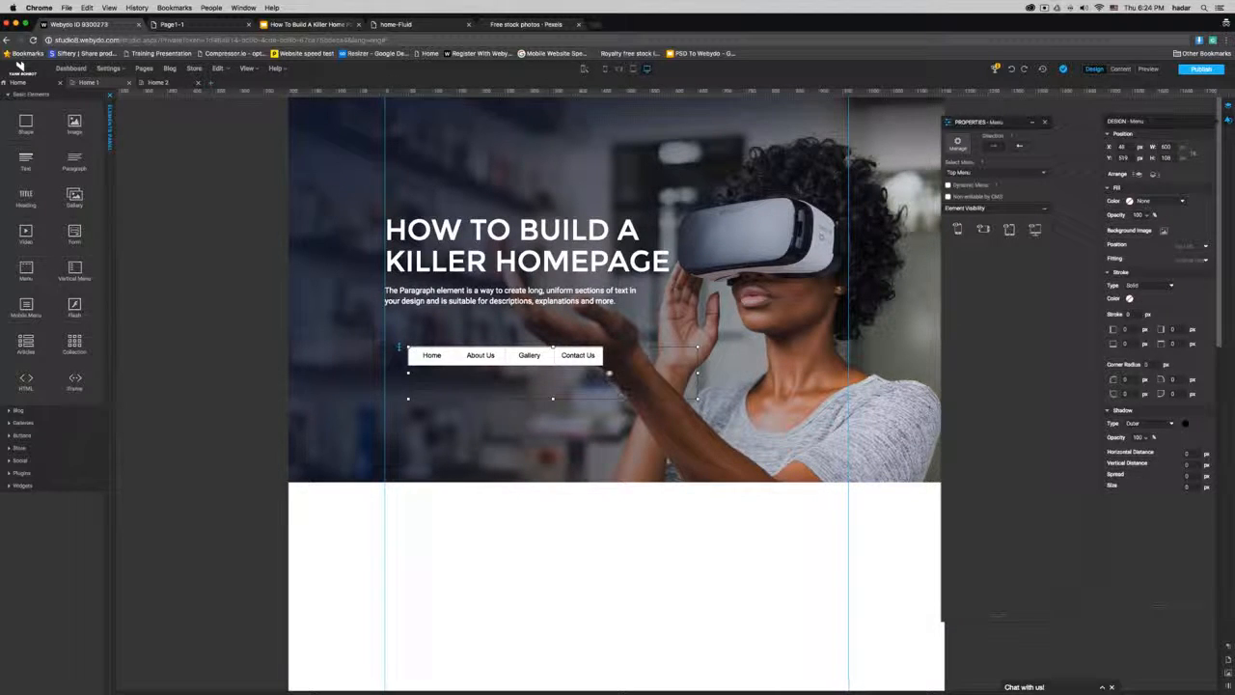
# Step: Set the menu items' font to Mosk Extra-Light 200 and their text color to white
pyautogui.click(593, 360)
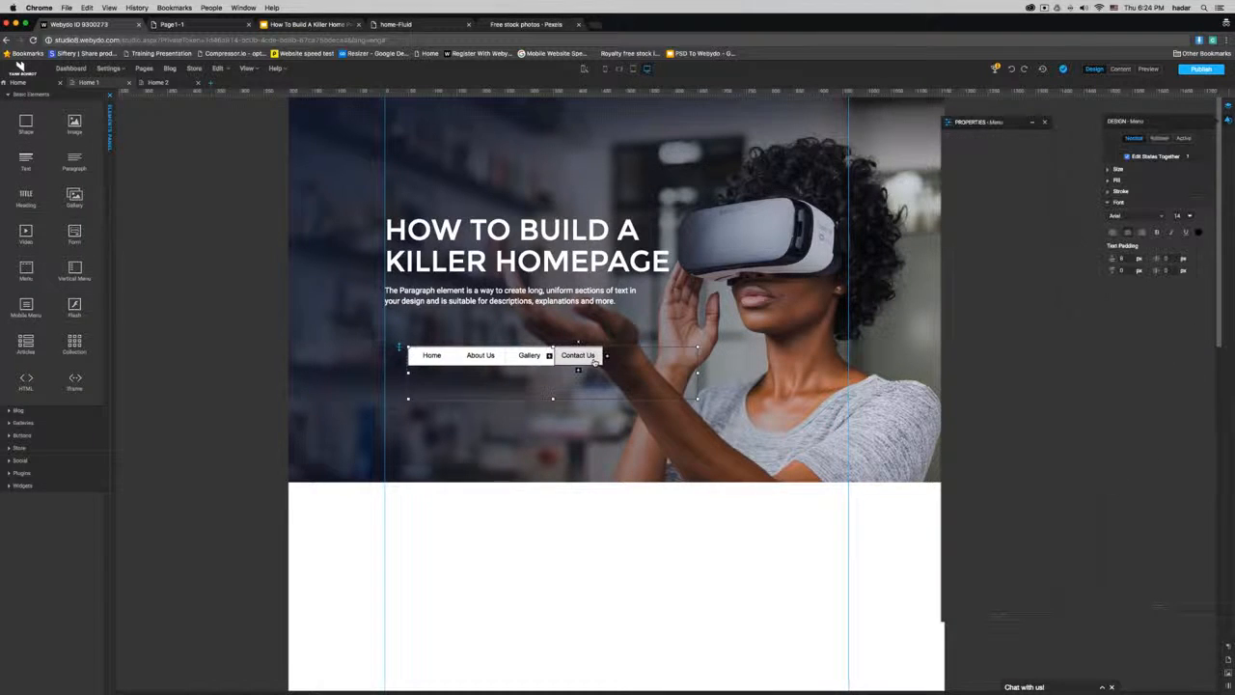
pyautogui.click(1134, 216)
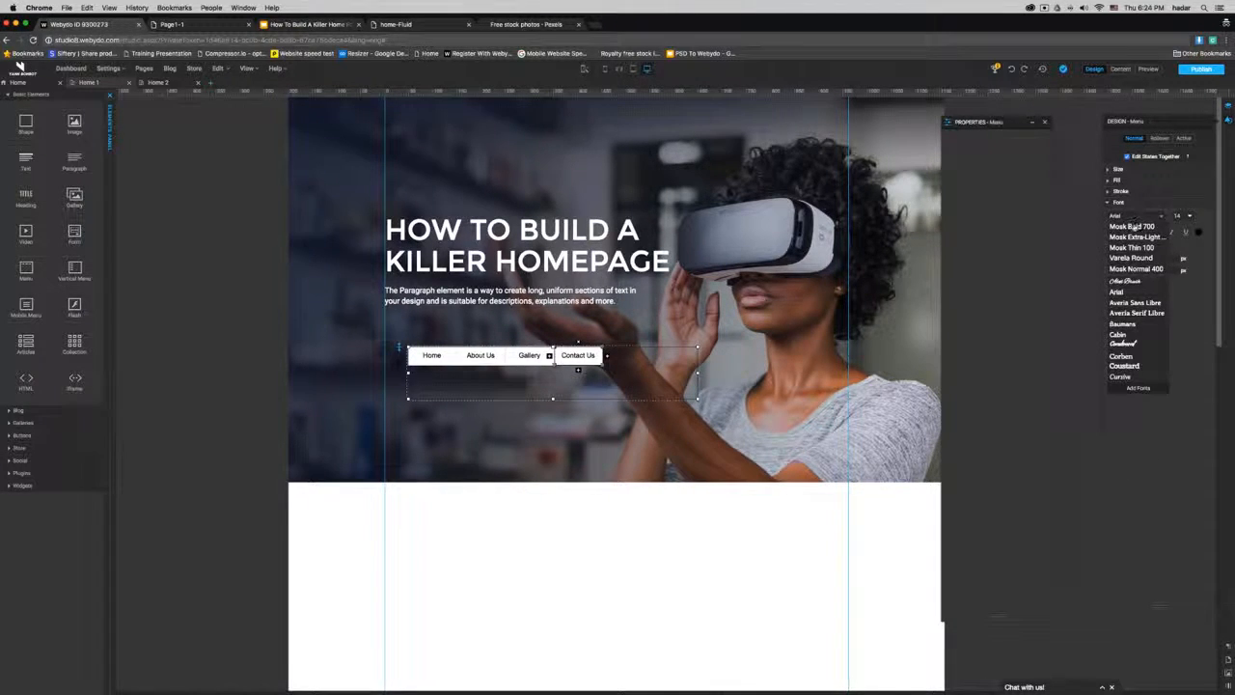
pyautogui.click(1135, 237)
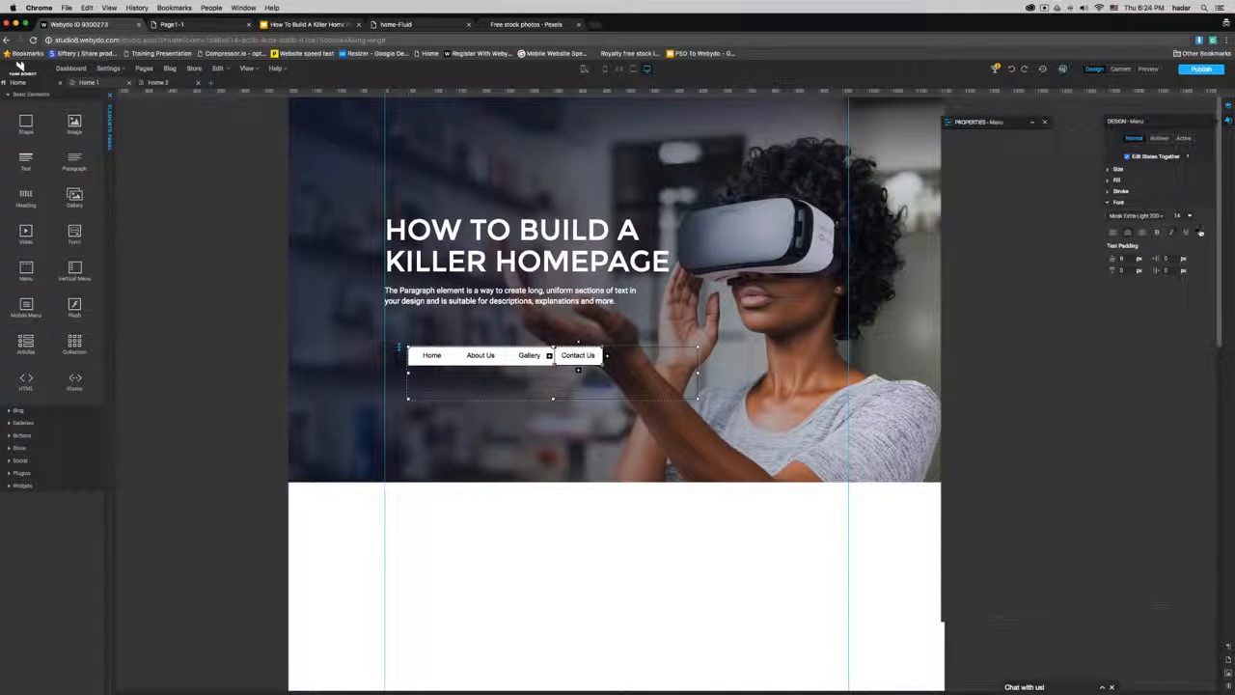
pyautogui.click(1197, 232)
pyautogui.click(609, 346)
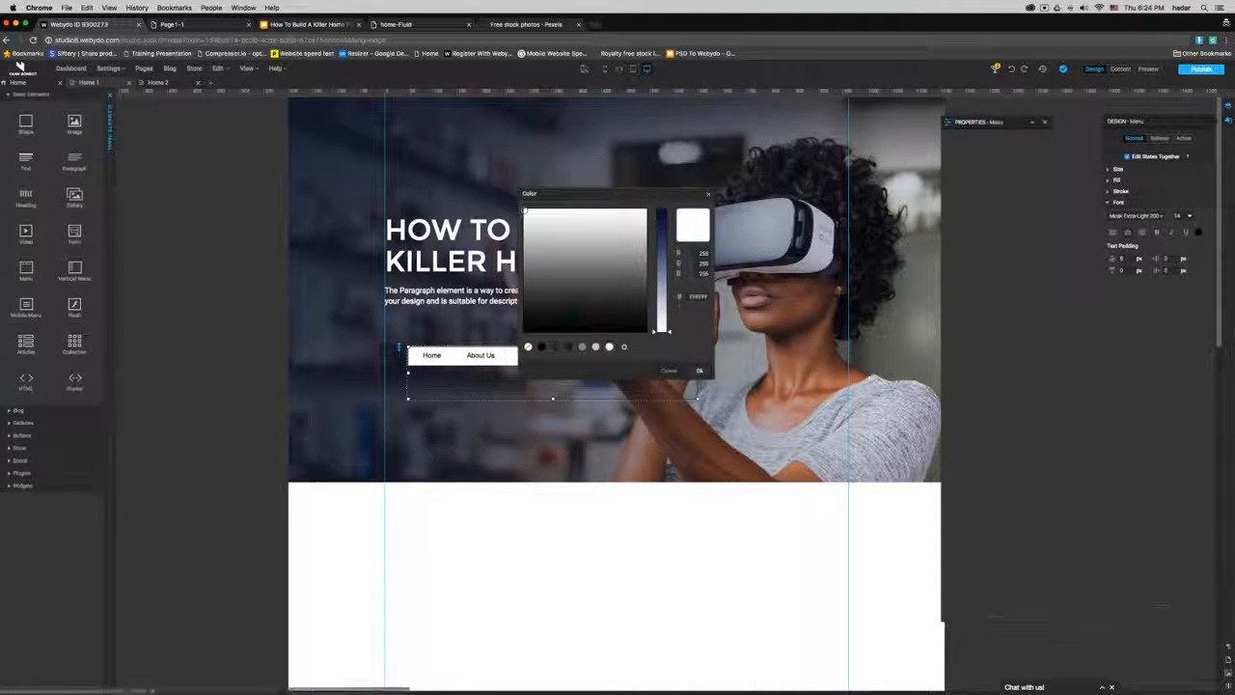
pyautogui.click(700, 370)
# Step: Round the menu items with a corner radius of 500 px and set their fill to None
pyautogui.click(1120, 191)
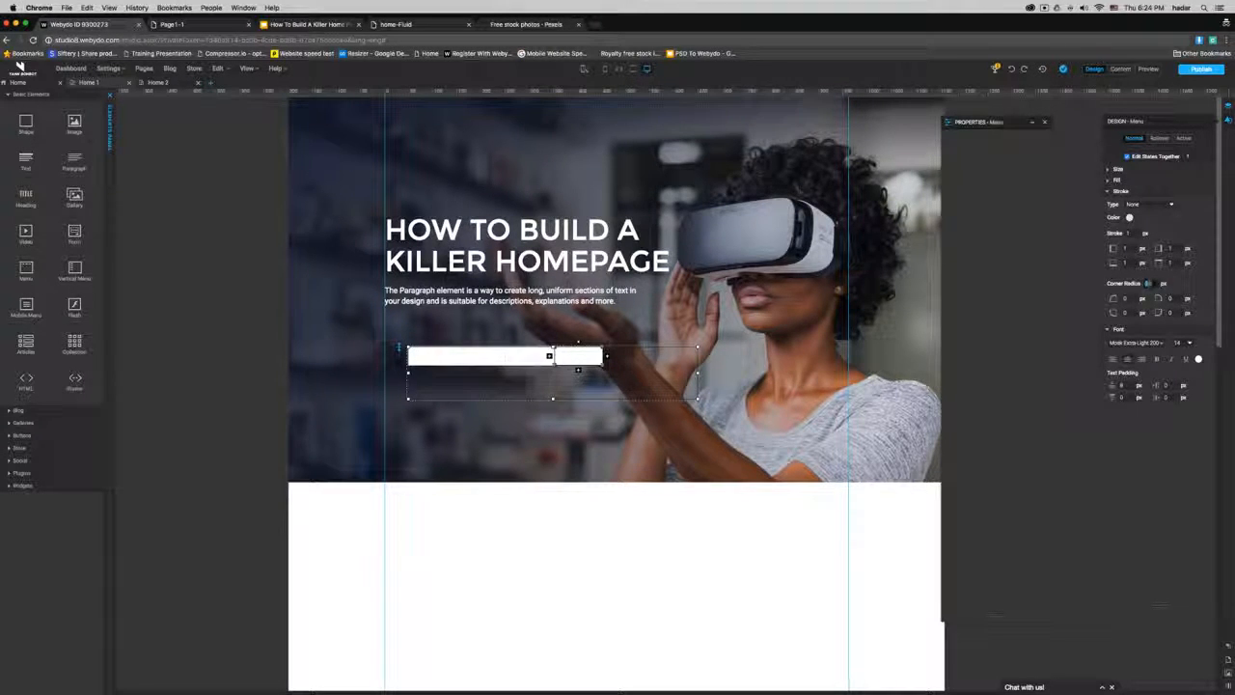
pyautogui.write('500')
pyautogui.click(1119, 181)
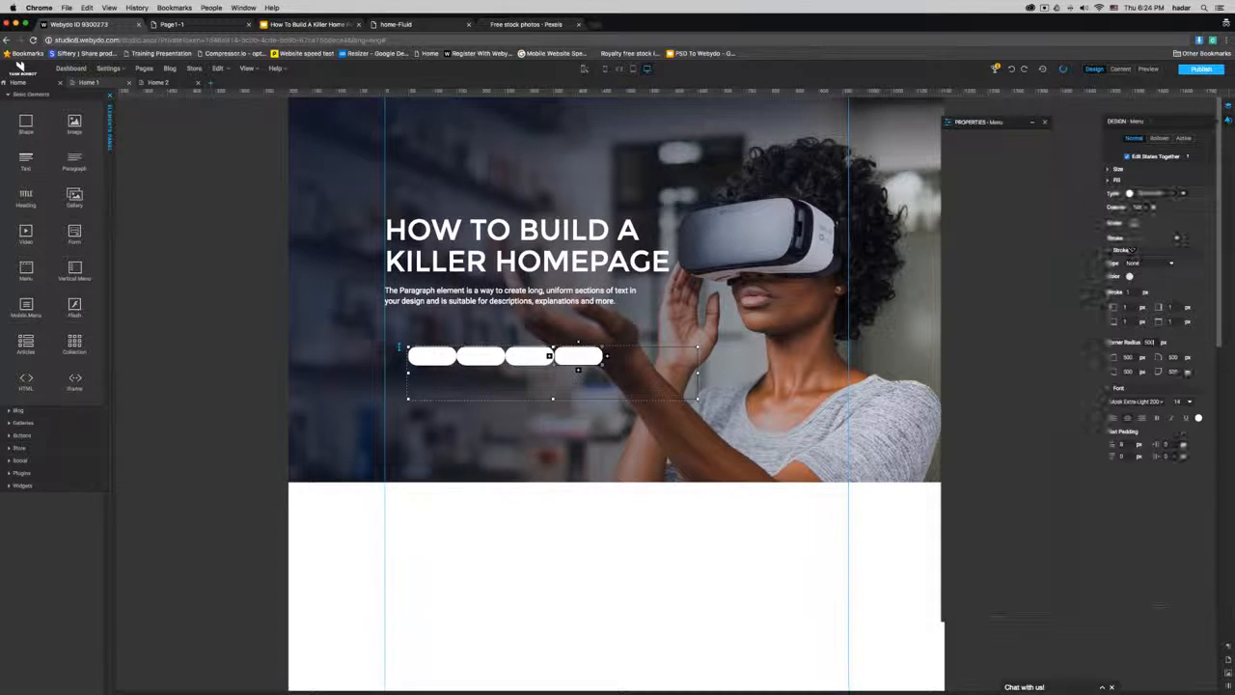
pyautogui.click(1152, 194)
pyautogui.click(1152, 188)
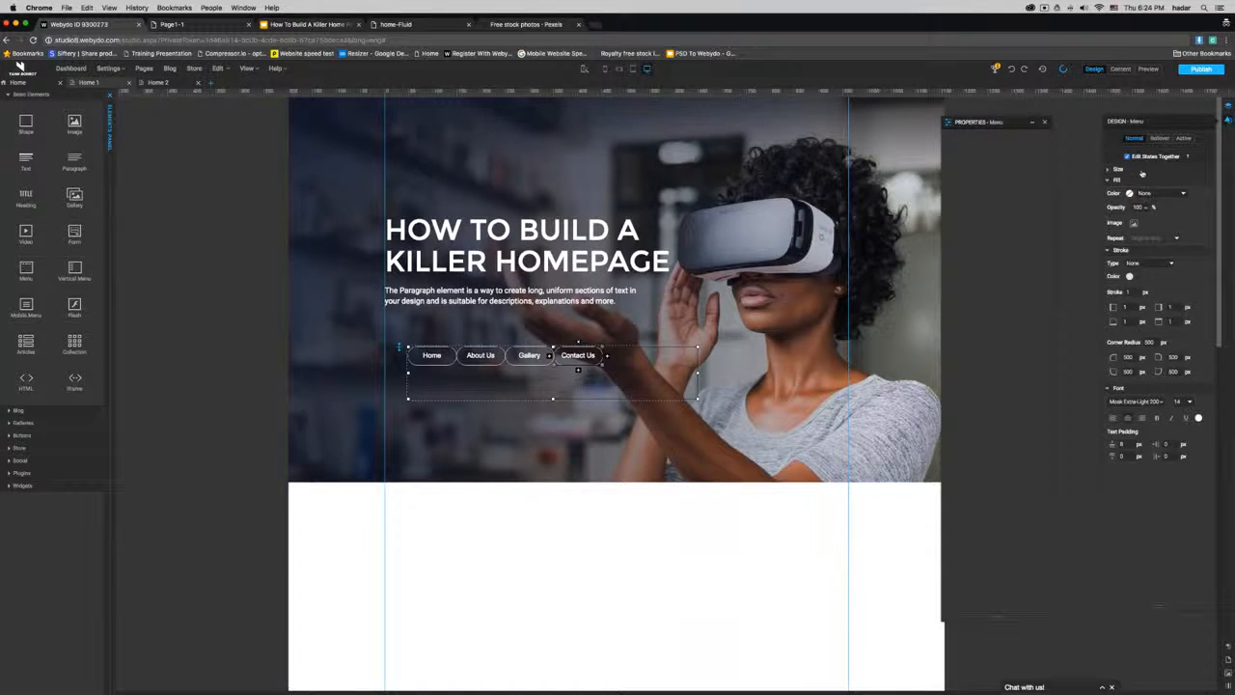
# Step: Space out the menu items by setting their right margin to 25 px
pyautogui.click(1142, 171)
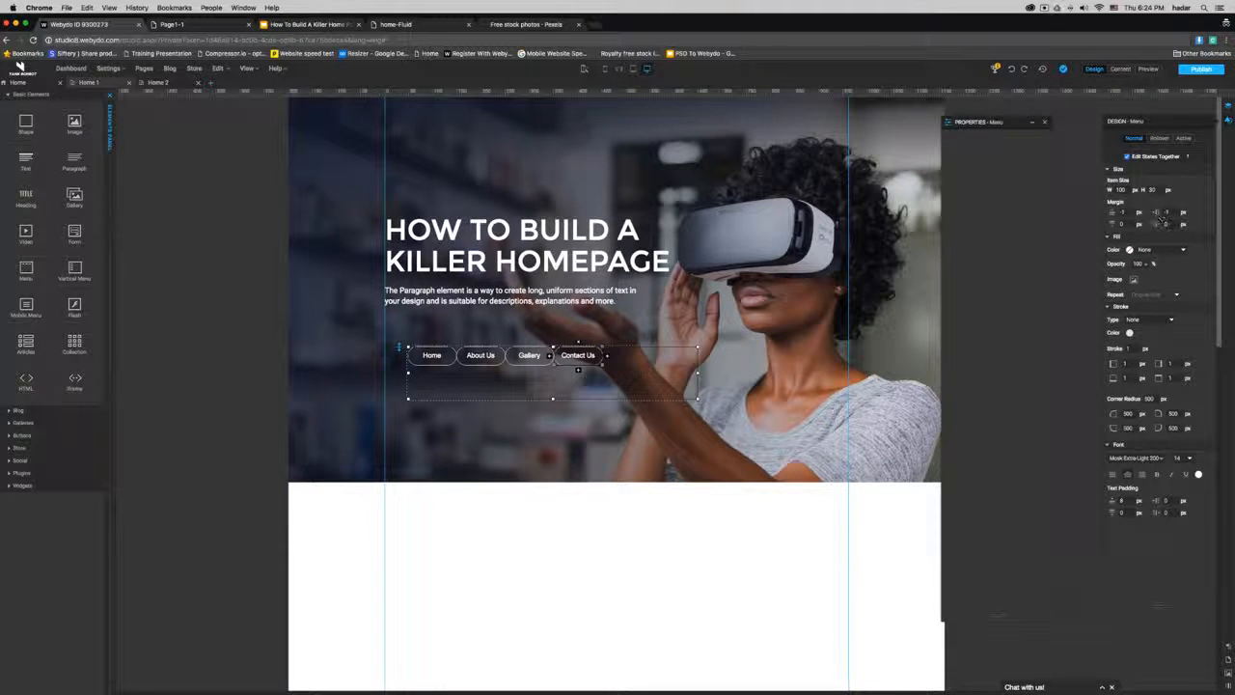
pyautogui.moveTo(1168, 223); pyautogui.dragTo(1145, 226)
pyautogui.write('25')
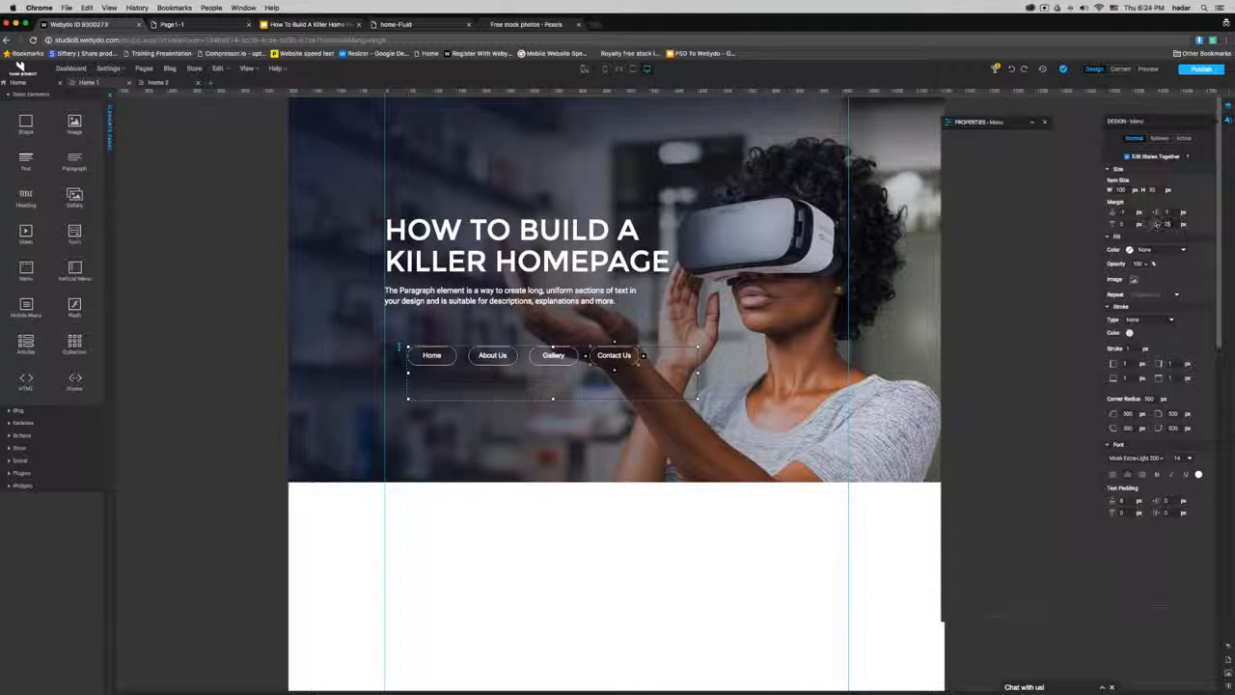
# Step: Give the menu items' rollover state a solid white fill and dark blue text (RGB 24, 40, 72)
pyautogui.click(1159, 138)
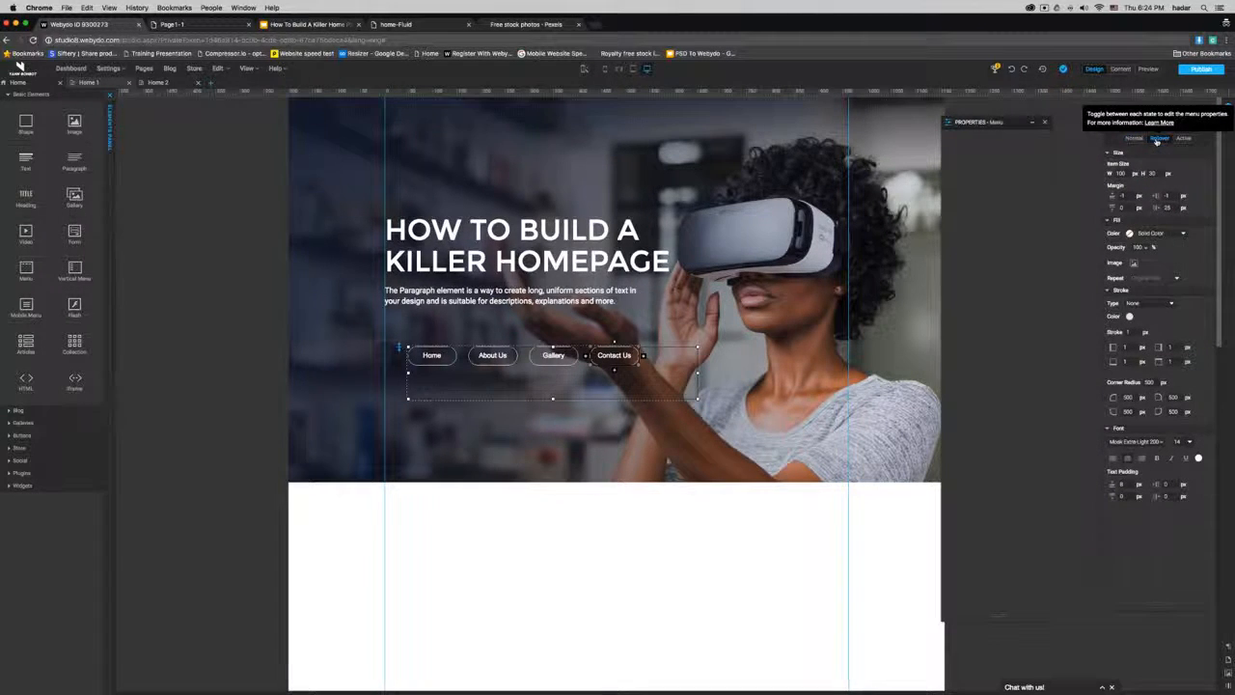
pyautogui.click(1152, 233)
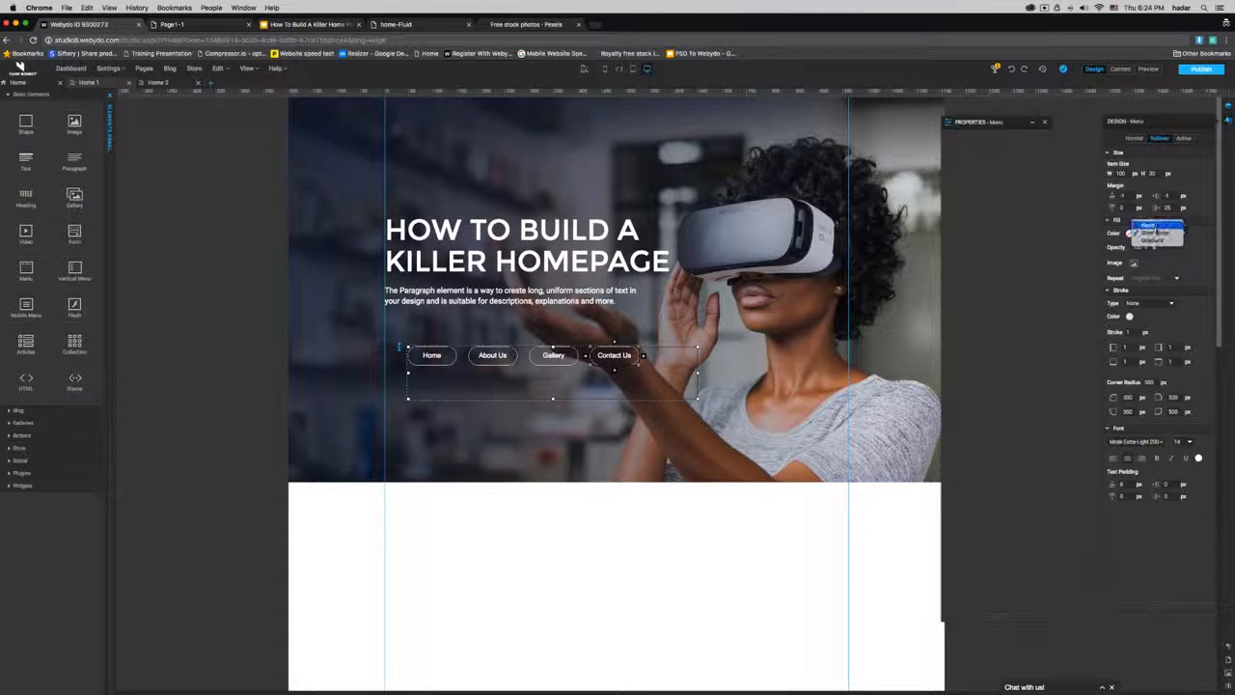
pyautogui.click(1155, 233)
pyautogui.click(1128, 233)
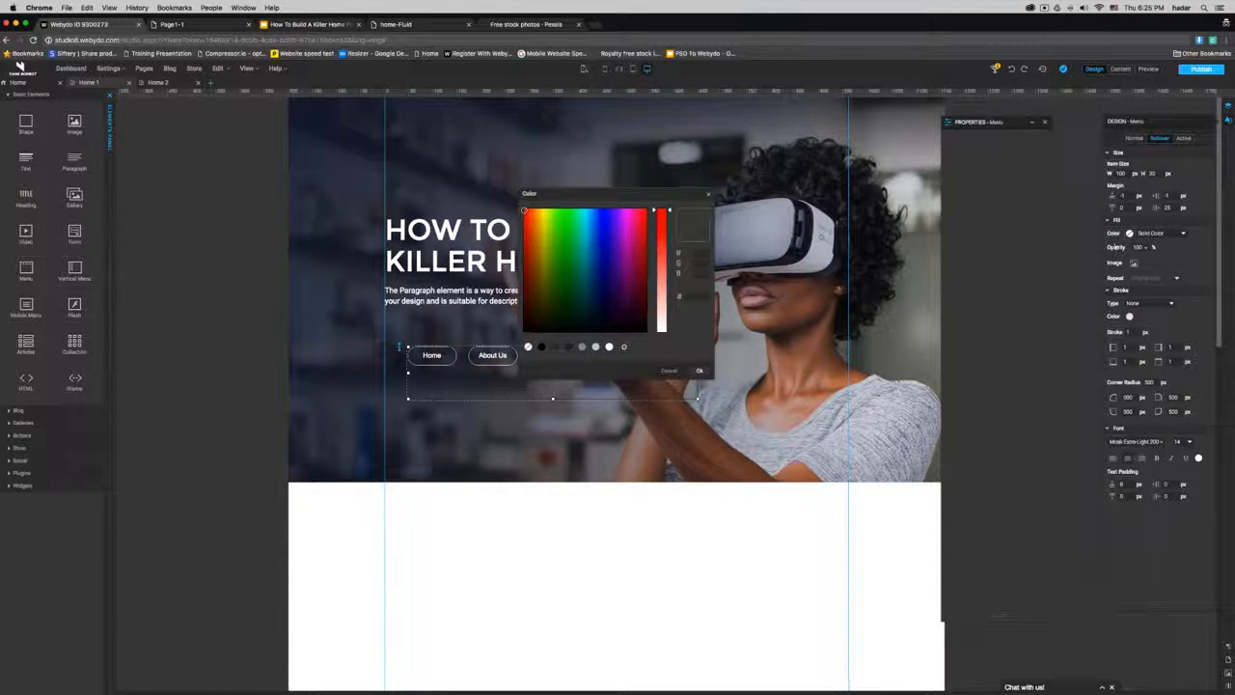
pyautogui.click(609, 345)
pyautogui.click(700, 370)
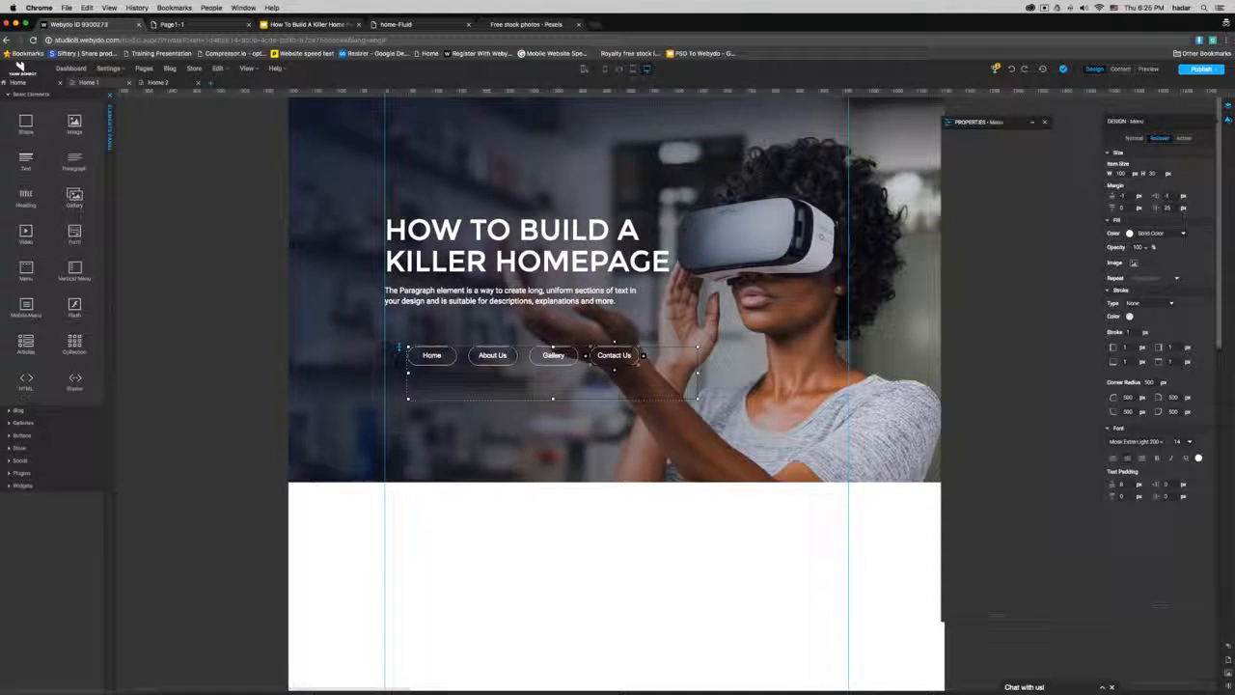
pyautogui.click(1198, 458)
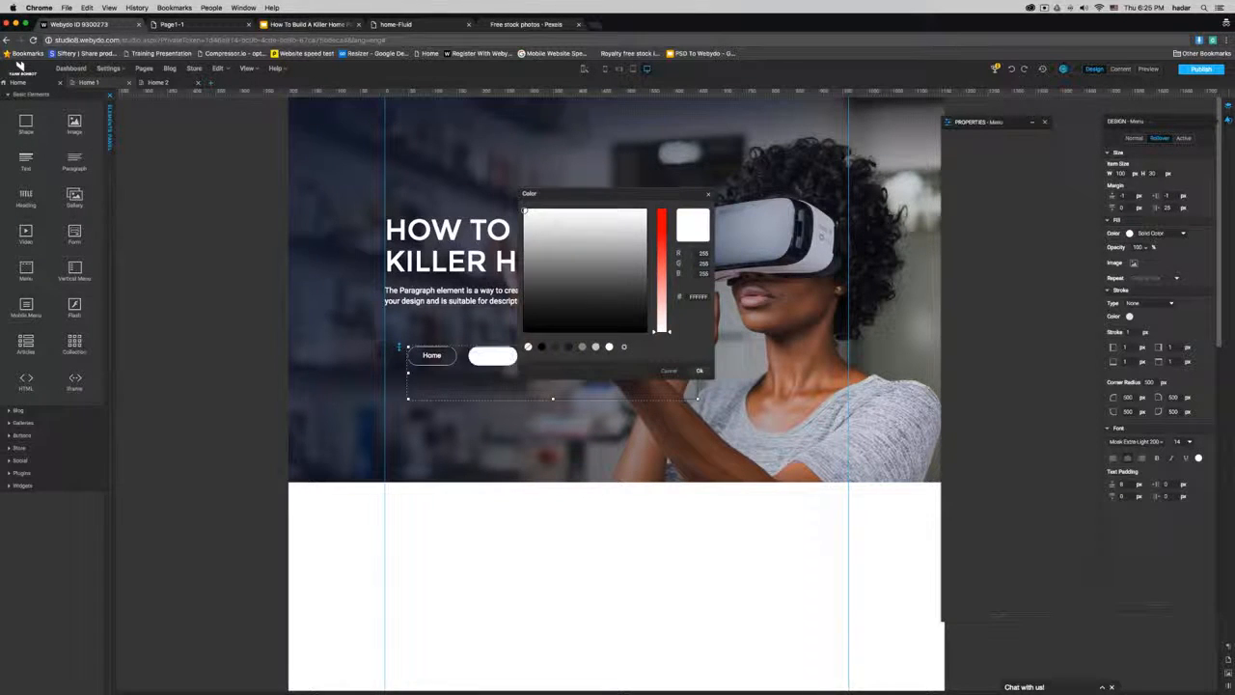
pyautogui.click(569, 347)
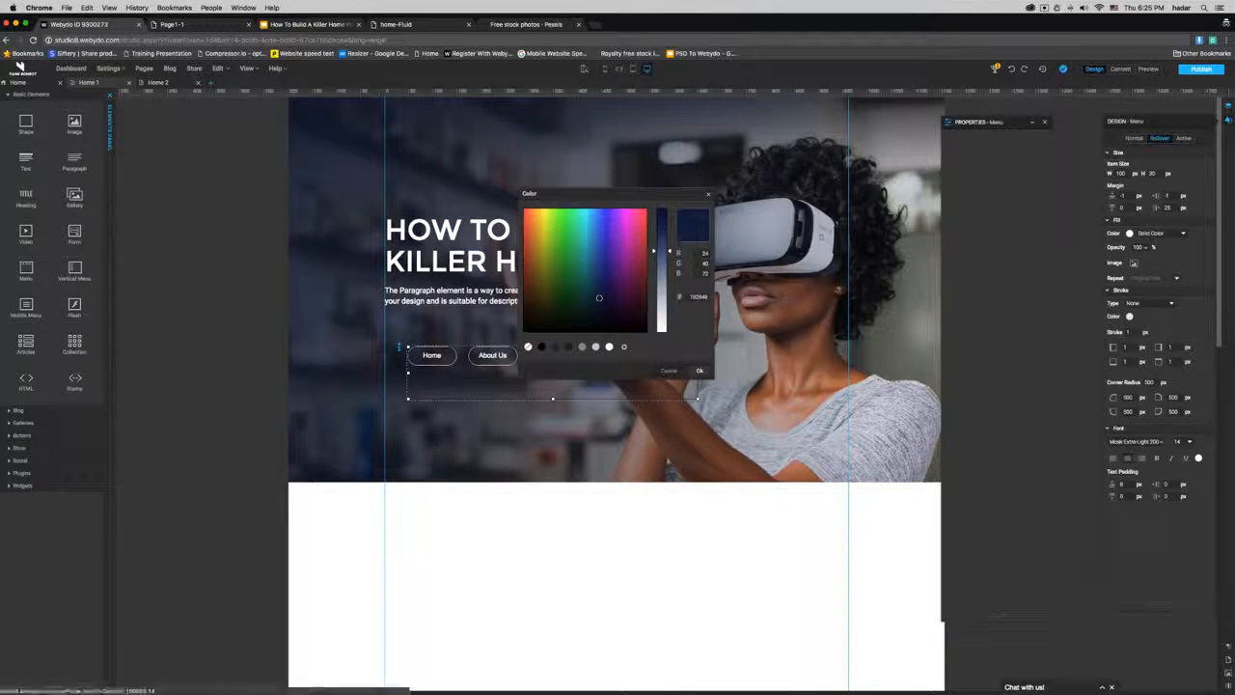
pyautogui.click(699, 370)
# Step: Give the menu items' active state dark blue text and a solid white fill, and deselect the menu
pyautogui.click(1182, 138)
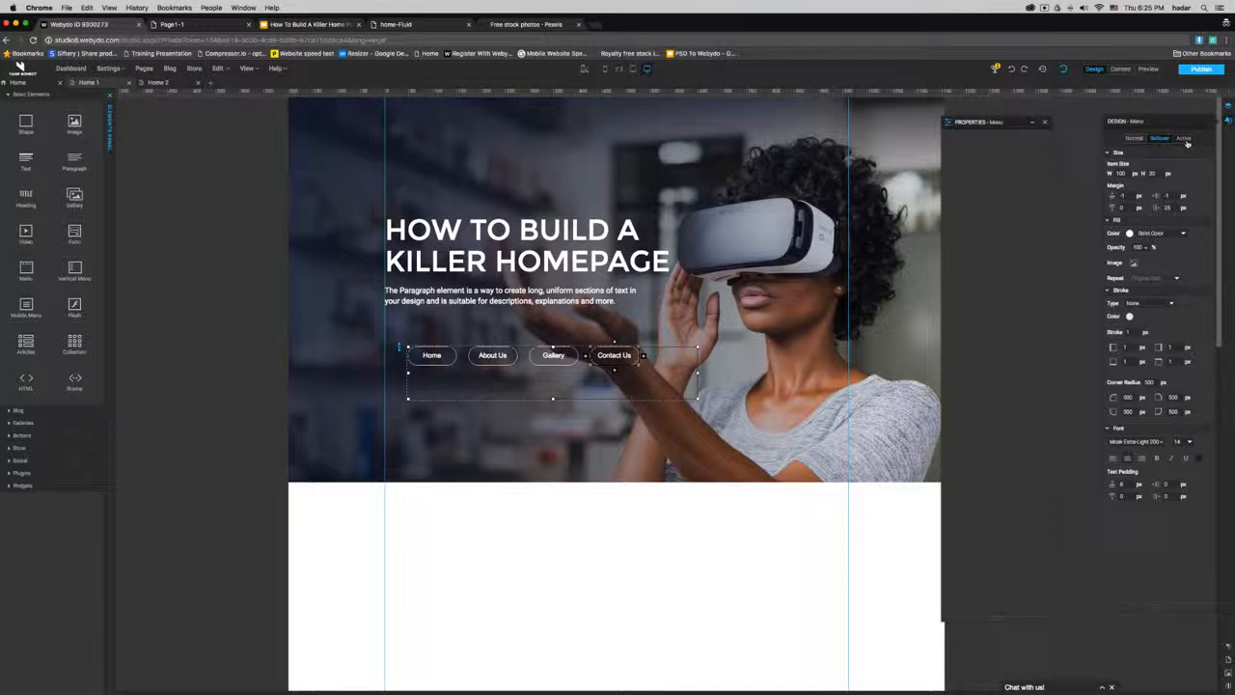
pyautogui.click(1198, 459)
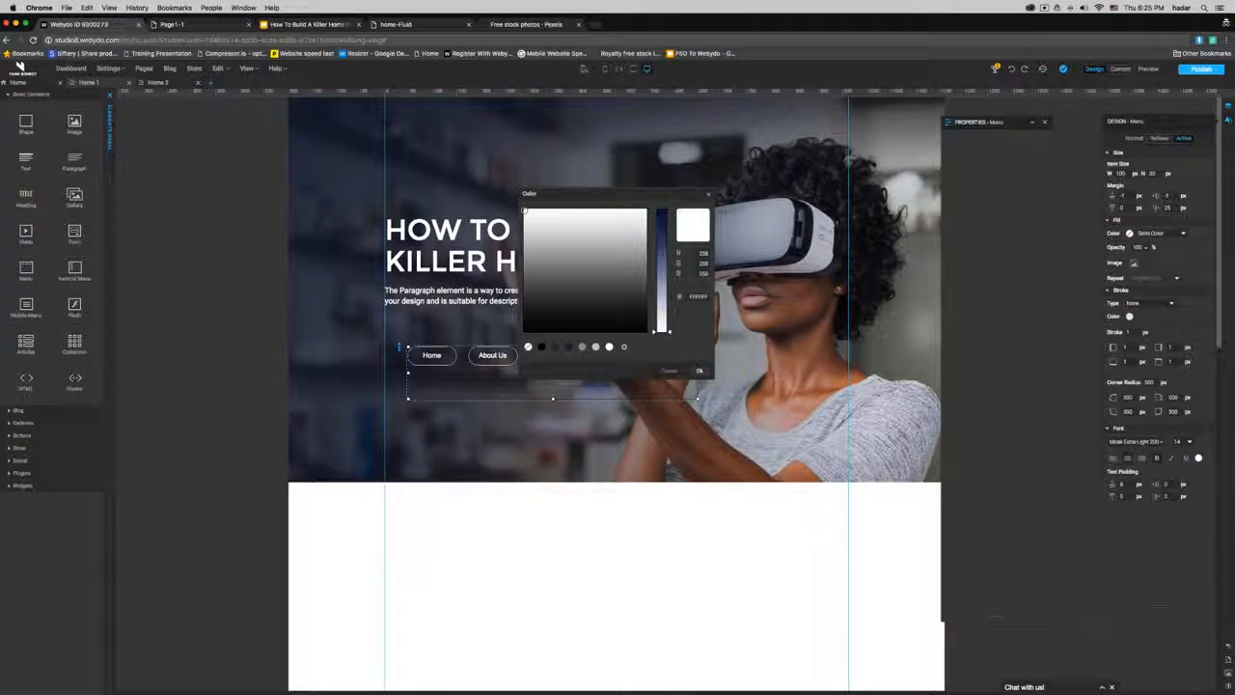
pyautogui.click(570, 348)
pyautogui.click(700, 371)
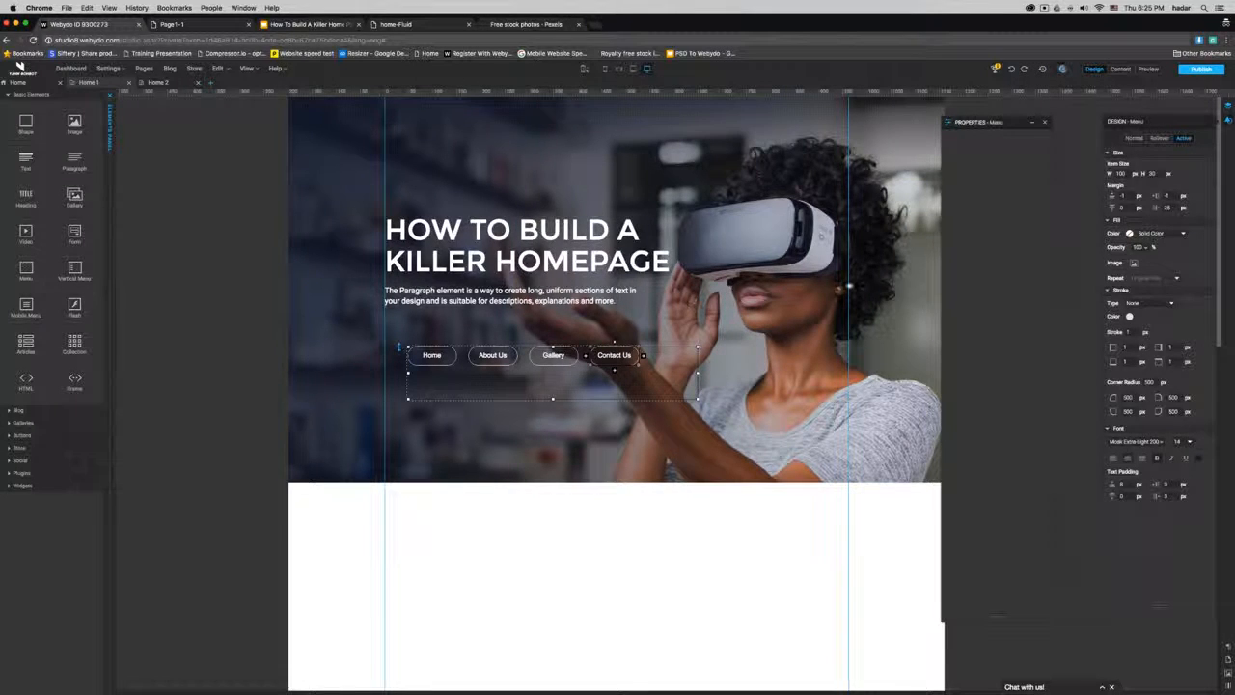
pyautogui.click(1129, 234)
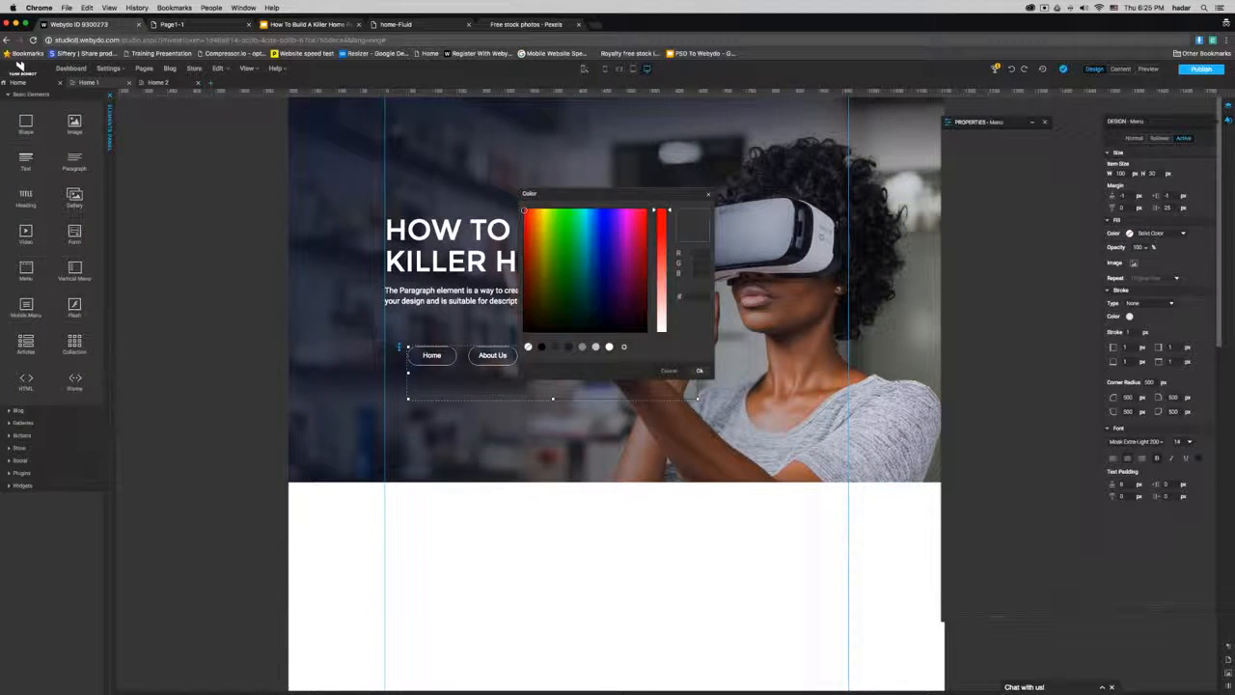
pyautogui.click(609, 347)
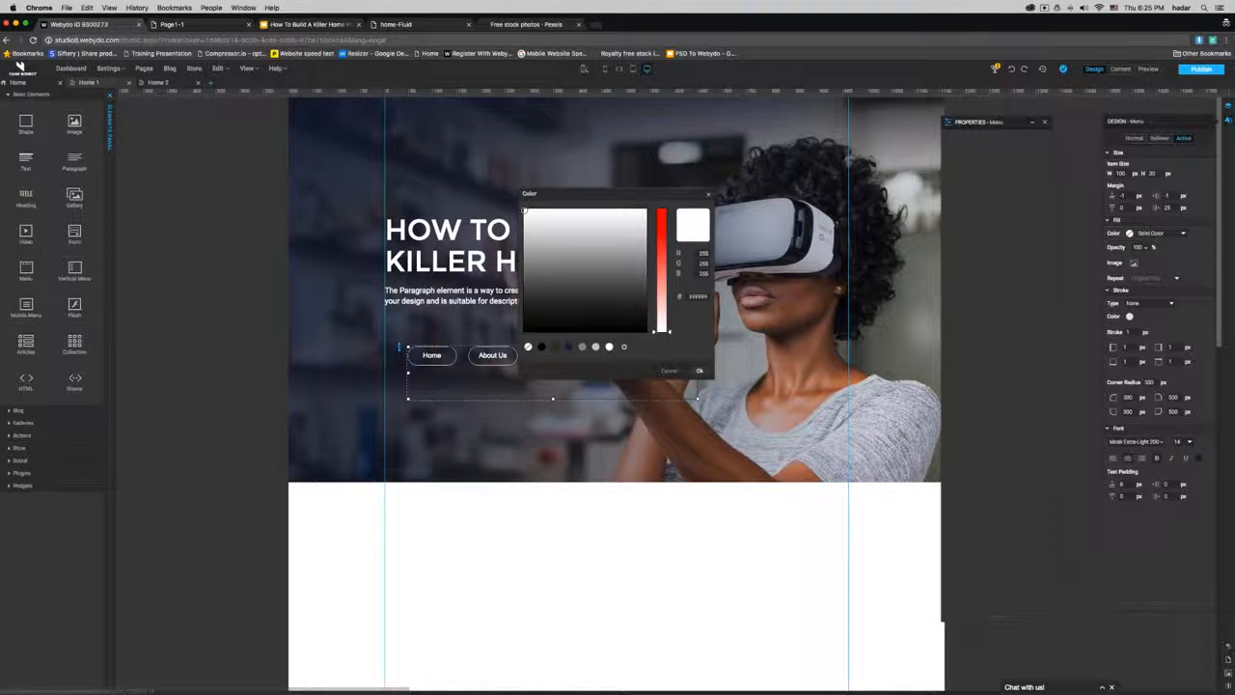
pyautogui.click(699, 372)
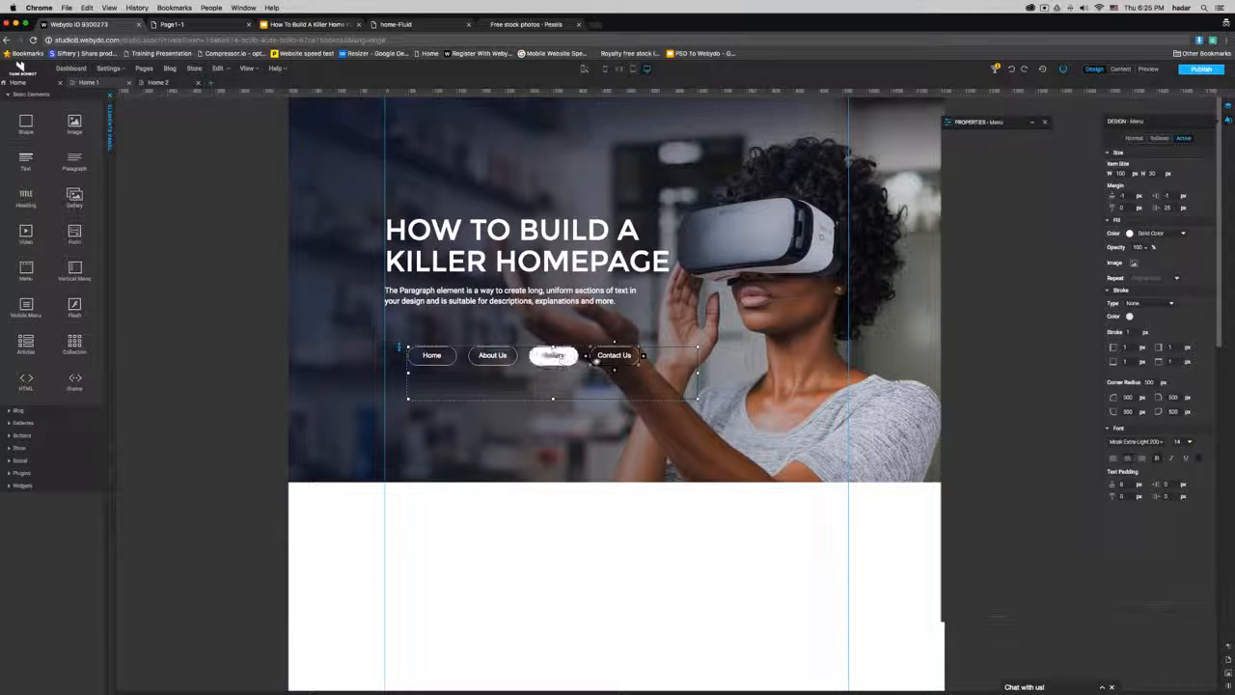
pyautogui.click(576, 556)
# Step: Move the menu to the banner's upper right against the right guide and shrink its frame to about 503 × 57 px
pyautogui.click(561, 372)
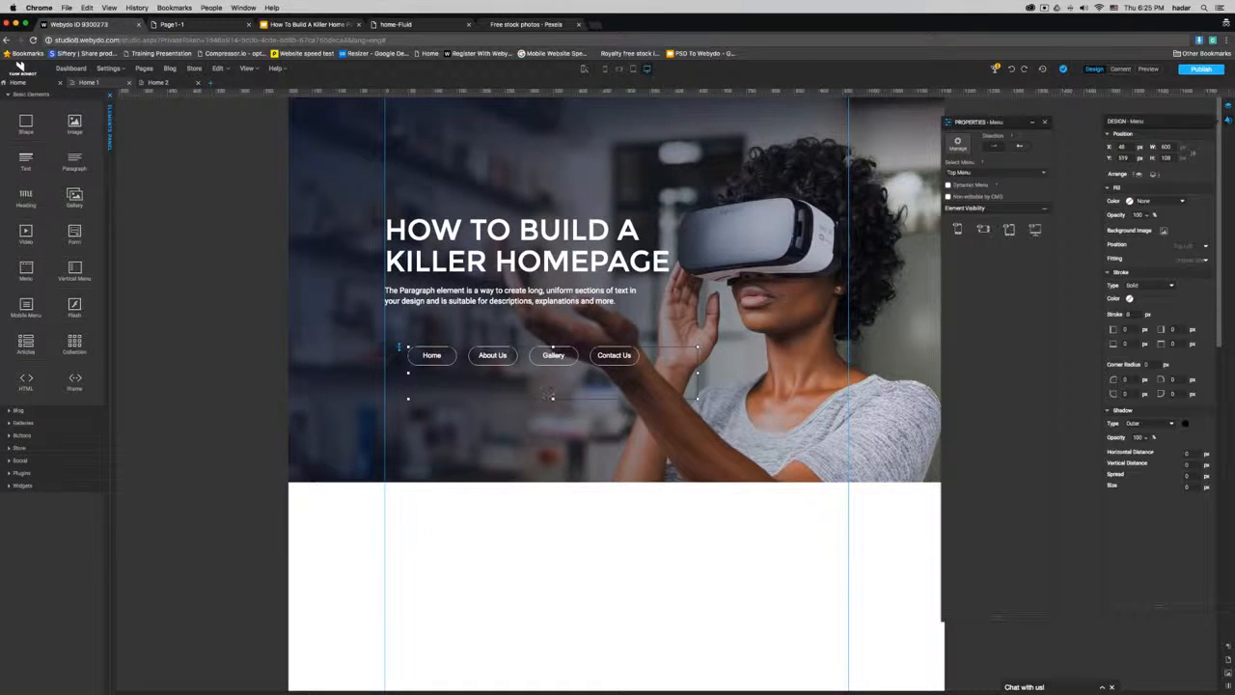
pyautogui.moveTo(697, 360); pyautogui.dragTo(859, 103)
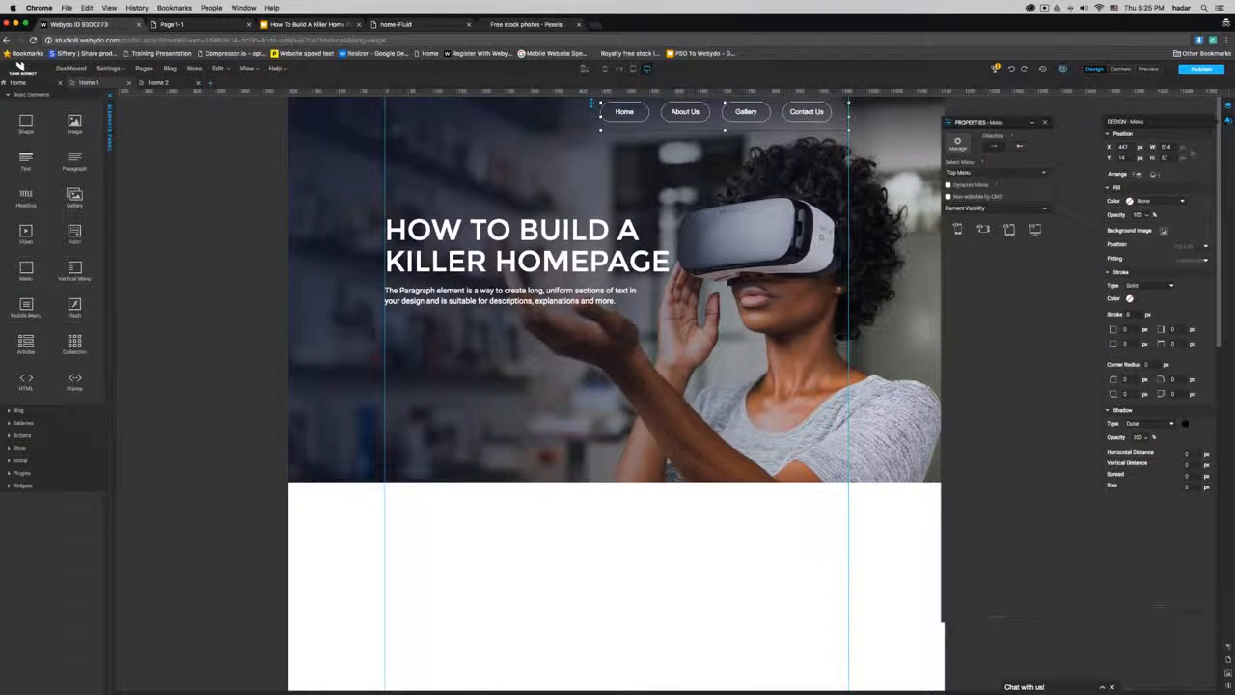
pyautogui.moveTo(600, 117); pyautogui.dragTo(604, 120)
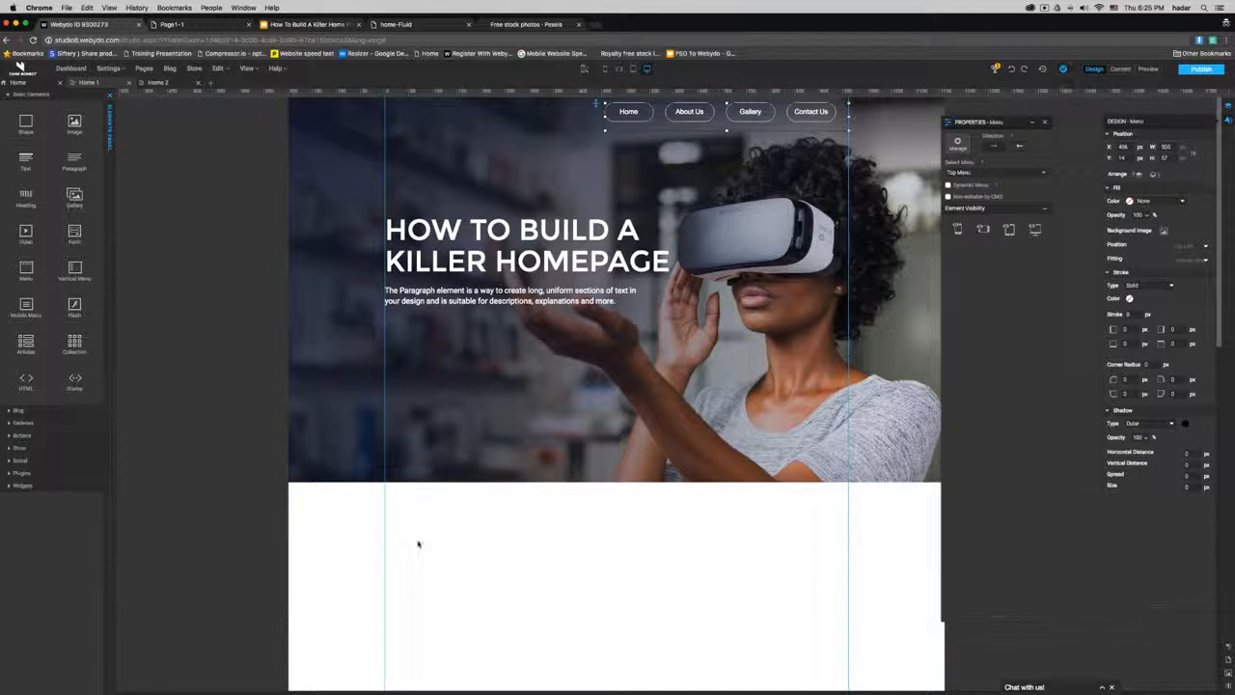
# Step: Add an image element at the banner's upper left and load webydologowhite.png from the logos folder into it
pyautogui.moveTo(74, 123); pyautogui.dragTo(434, 121)
pyautogui.doubleClick(450, 142)
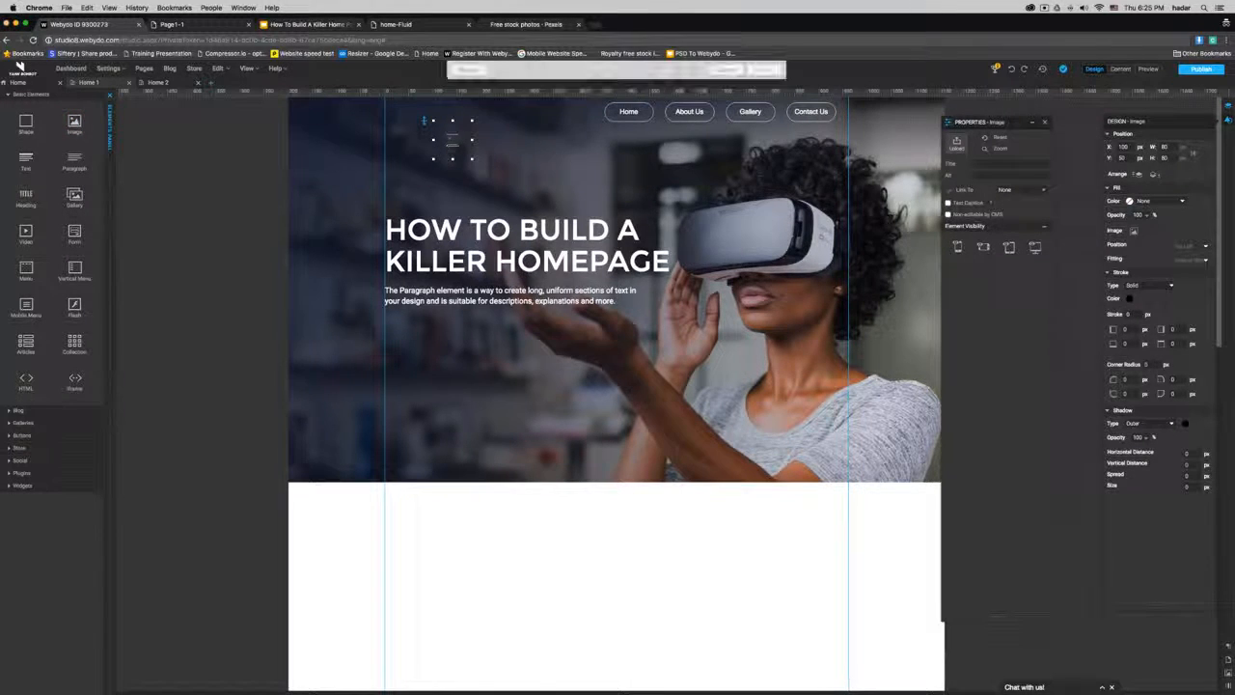
pyautogui.scroll(-3, 586, 128)
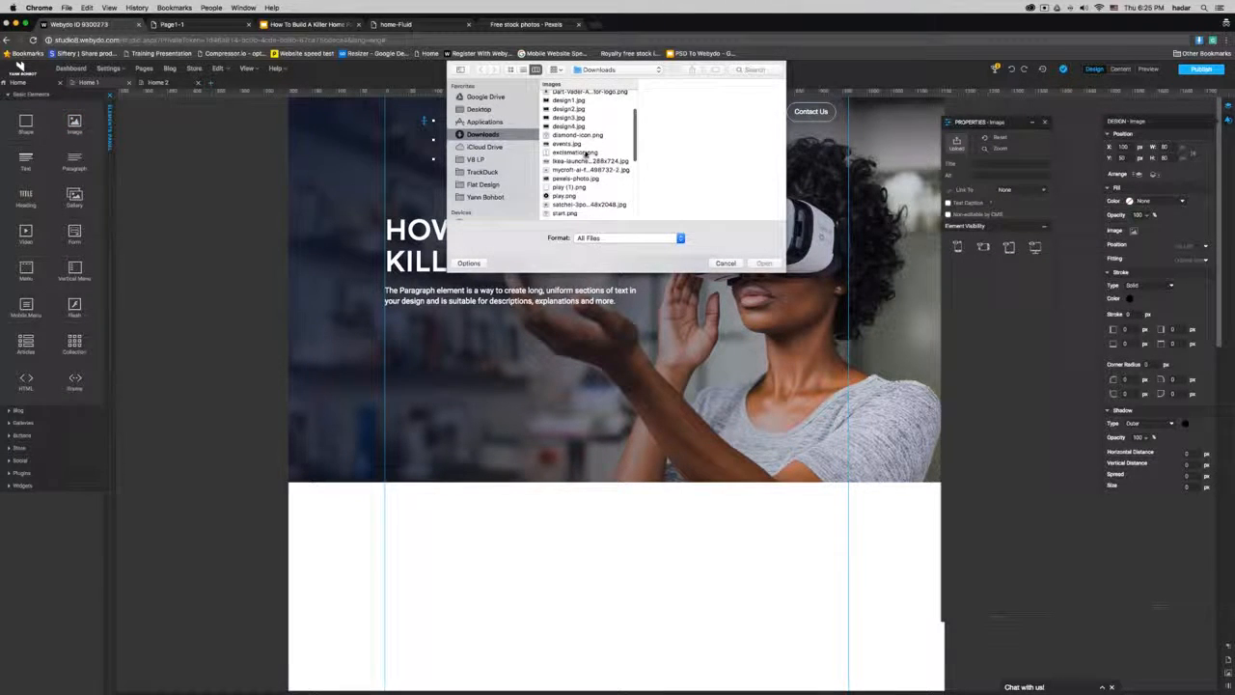
pyautogui.click(571, 162)
pyautogui.scroll(-3, 572, 169)
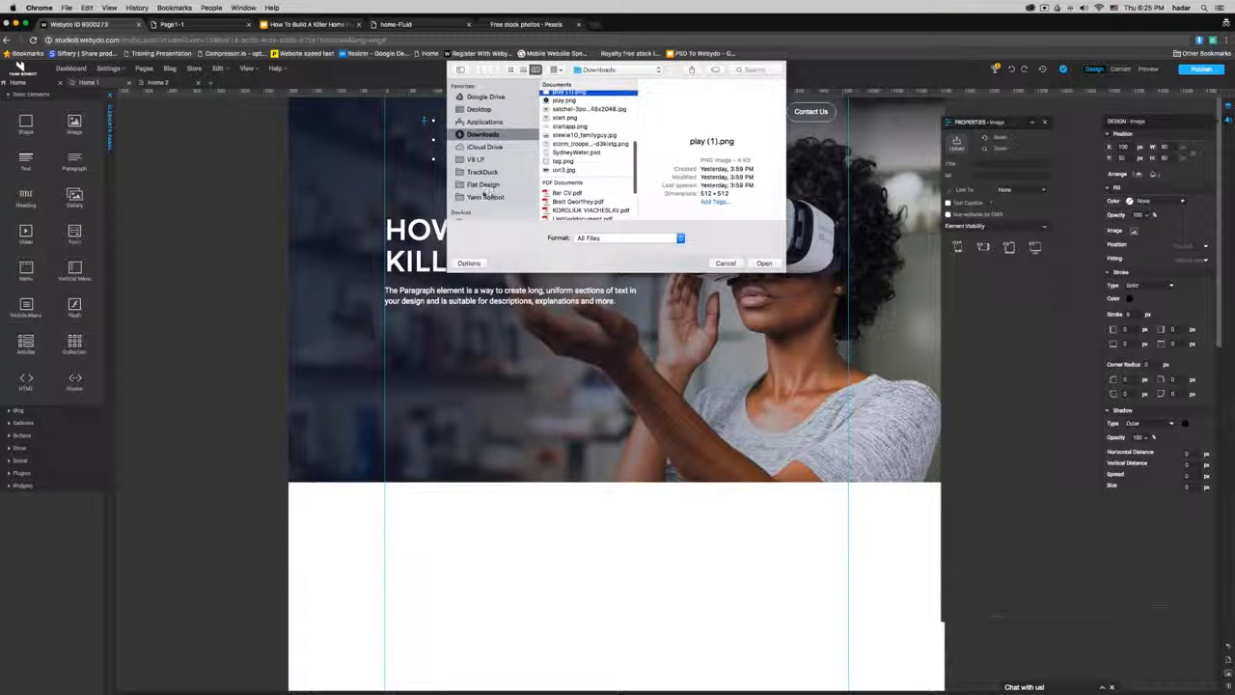
pyautogui.click(486, 197)
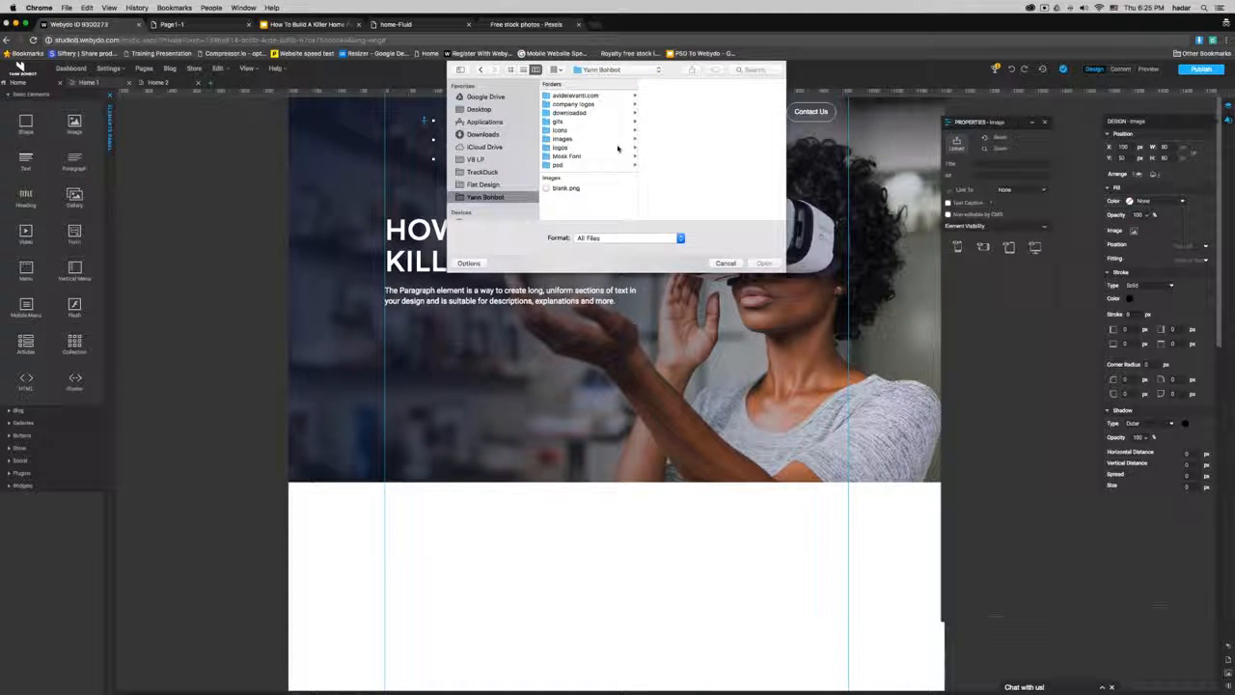
pyautogui.click(569, 129)
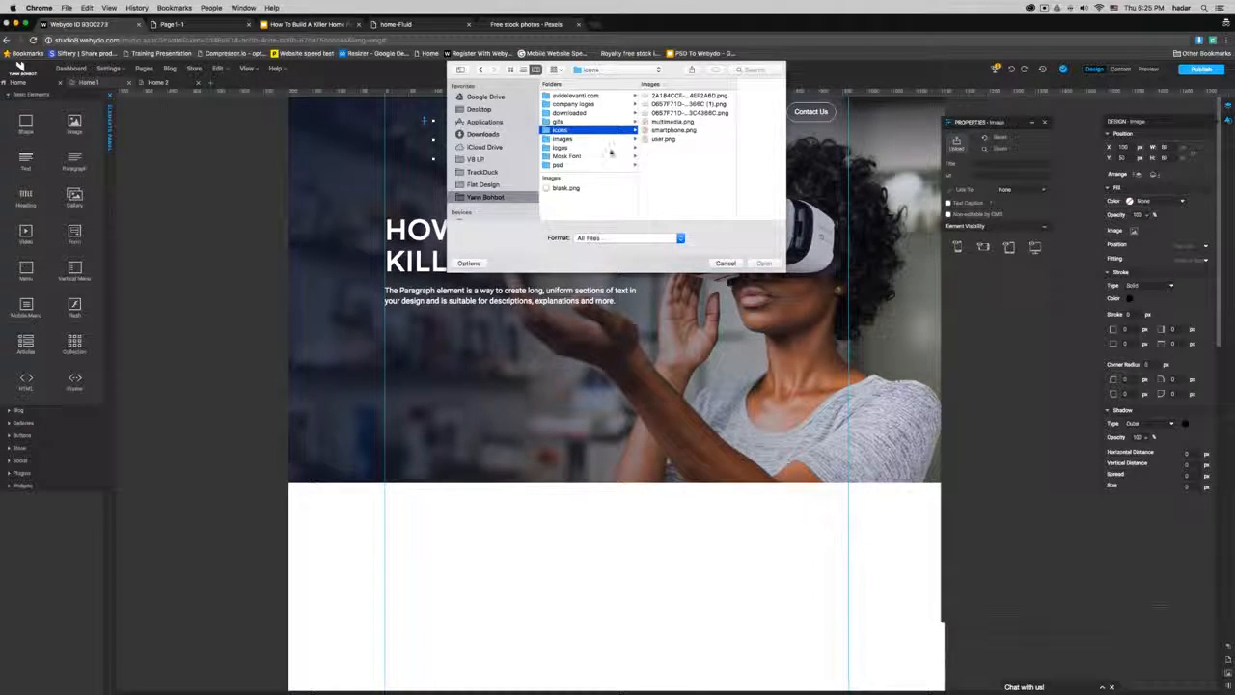
pyautogui.click(572, 147)
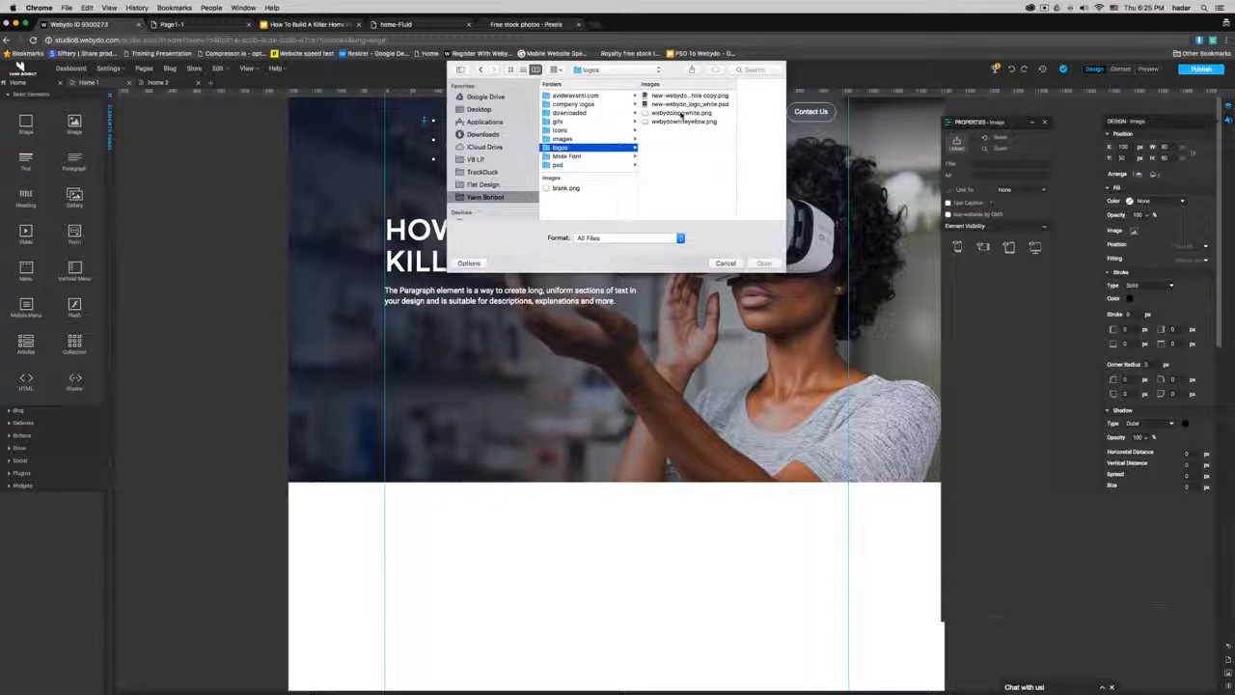
pyautogui.doubleClick(682, 113)
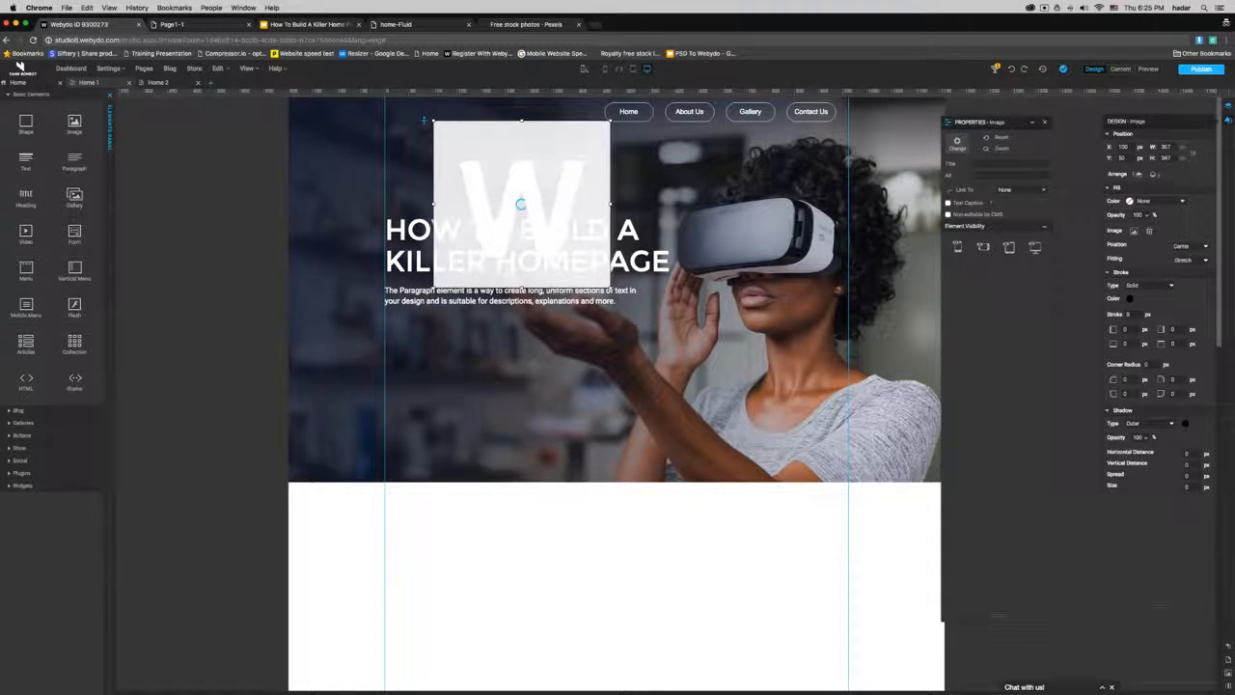
# Step: Set the logo's width to 50 px, move it to the left guide at the page's upper edge and enlarge it to about 72 px wide
pyautogui.write('50')
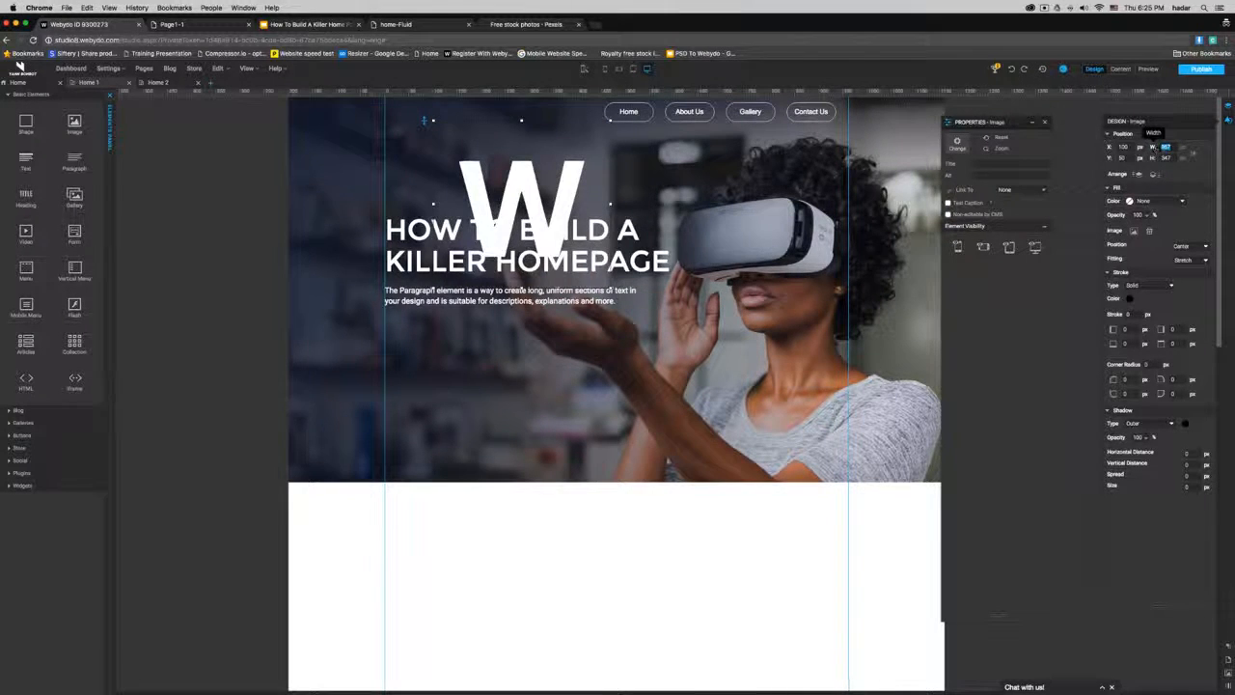
pyautogui.press('Return')
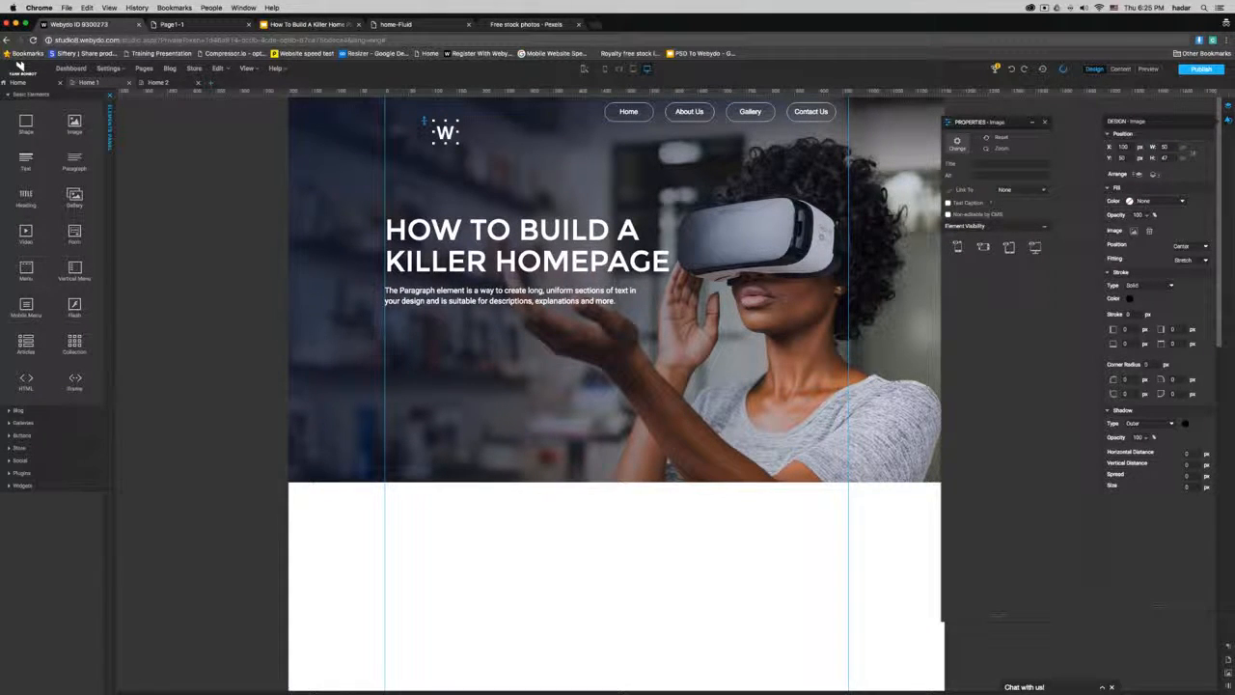
pyautogui.press('Return')
pyautogui.moveTo(453, 141); pyautogui.dragTo(408, 116)
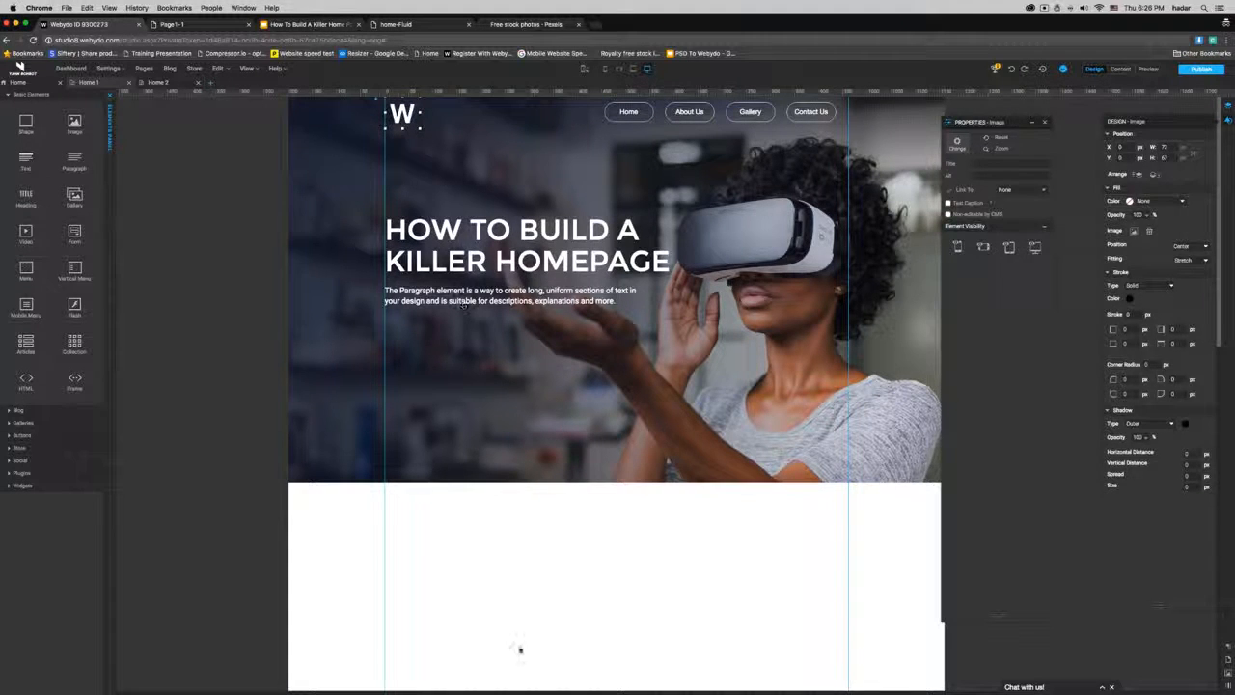
# Step: Publish the website and open the live site
pyautogui.click(521, 650)
pyautogui.click(1201, 68)
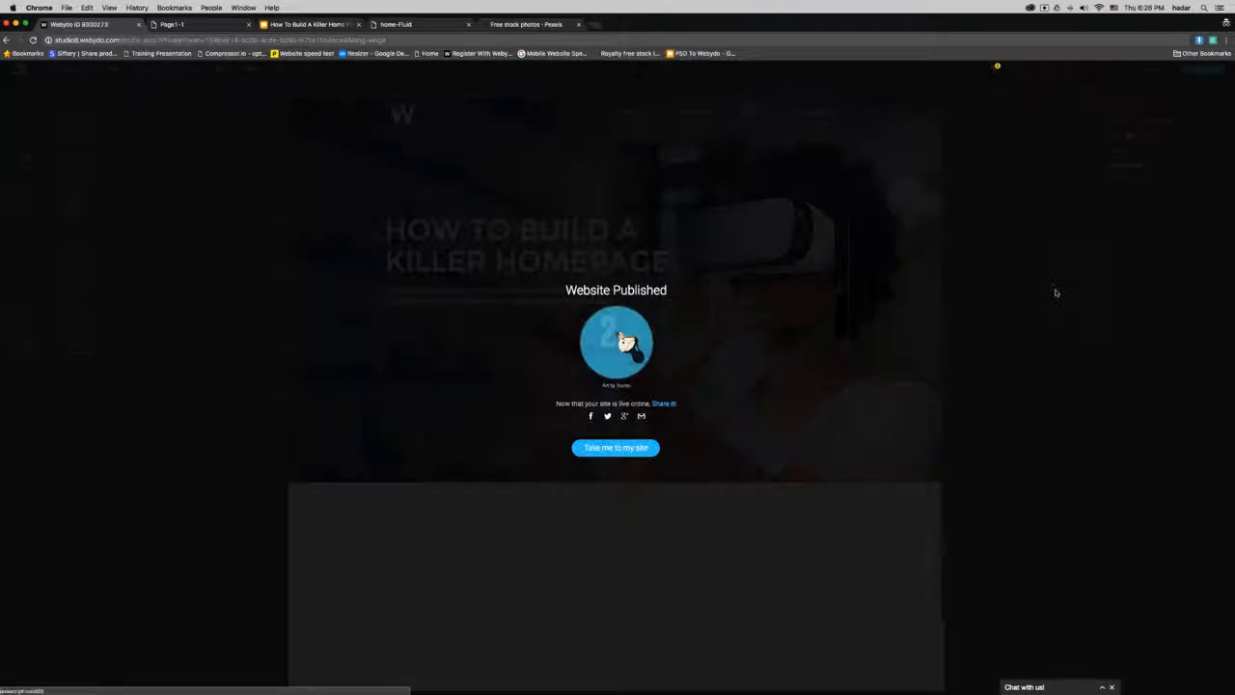
pyautogui.click(606, 452)
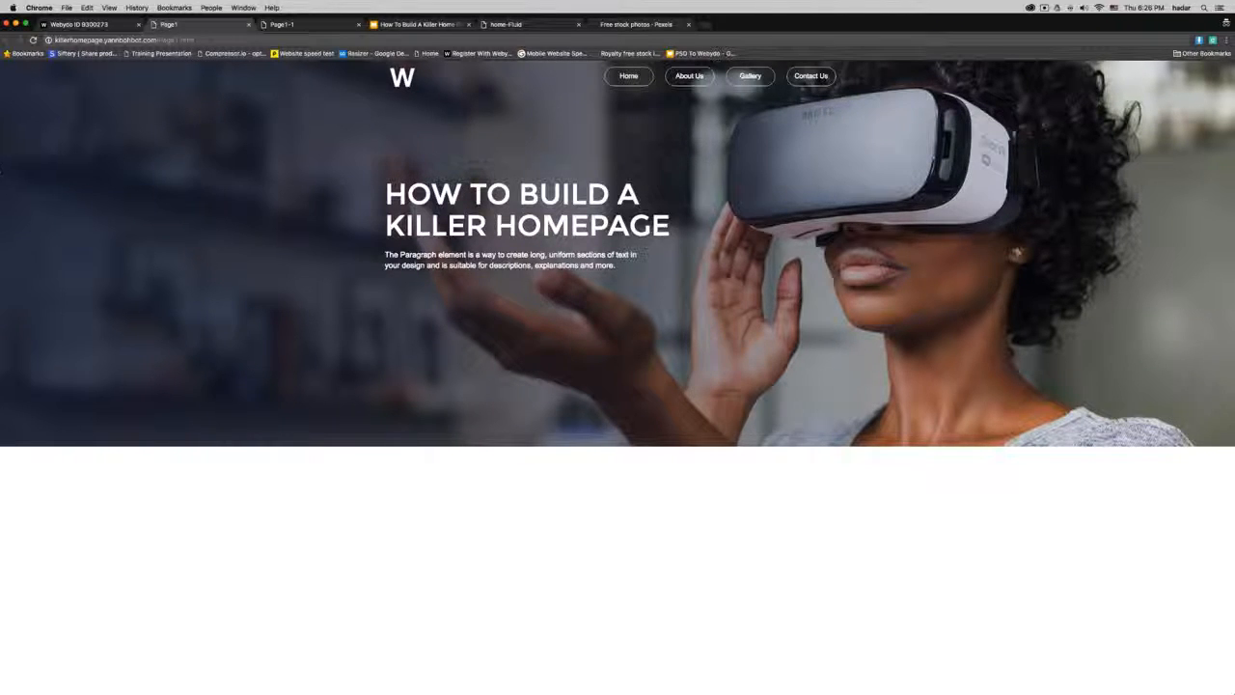
# Step: Narrow, reposition and widen the browser window to check how the live homepage banner adapts to its width
pyautogui.moveTo(3, 17); pyautogui.dragTo(606, 37)
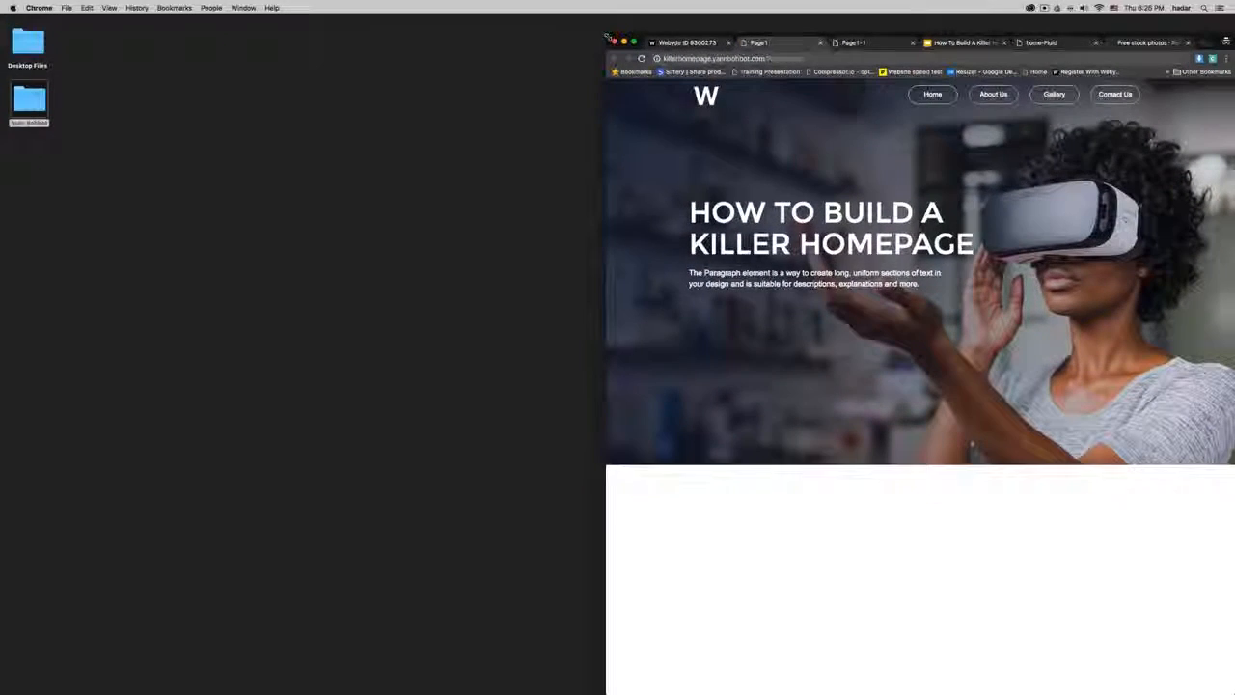
pyautogui.moveTo(859, 35); pyautogui.dragTo(535, 20)
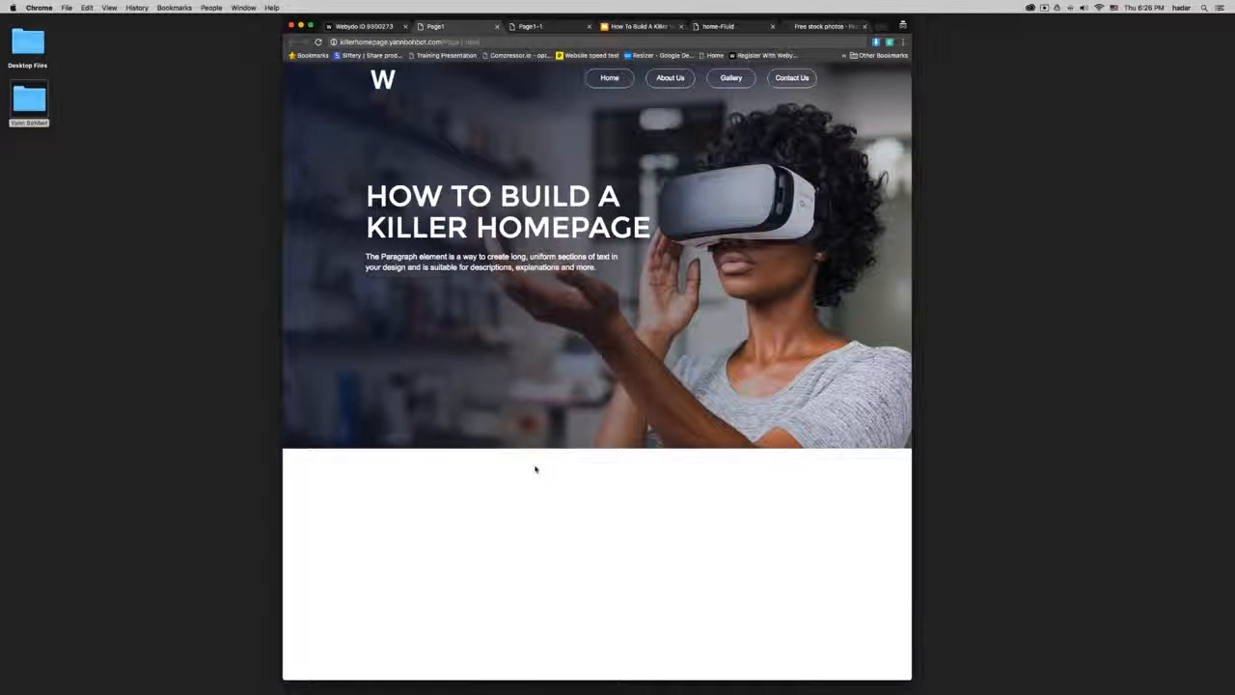
pyautogui.moveTo(977, 345); pyautogui.dragTo(1234, 345)
# Step: Return to the site editor and widen the browser window to the full screen width
pyautogui.click(365, 26)
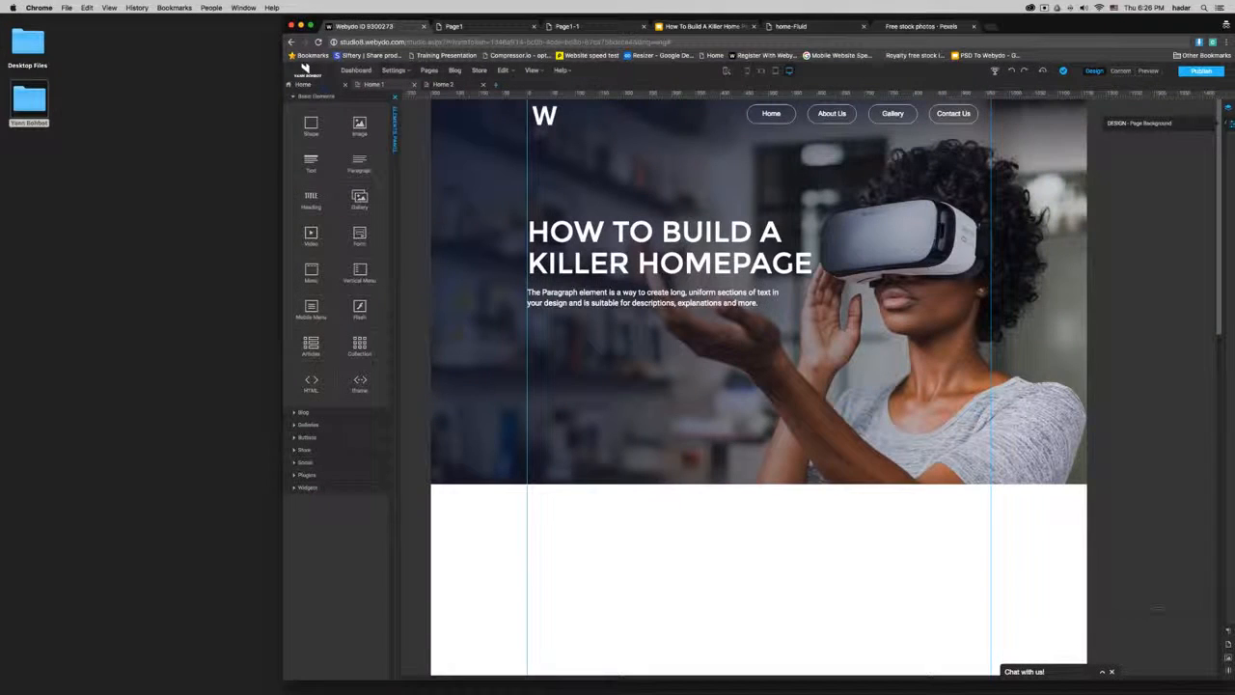
pyautogui.click(282, 153)
pyautogui.click(283, 153)
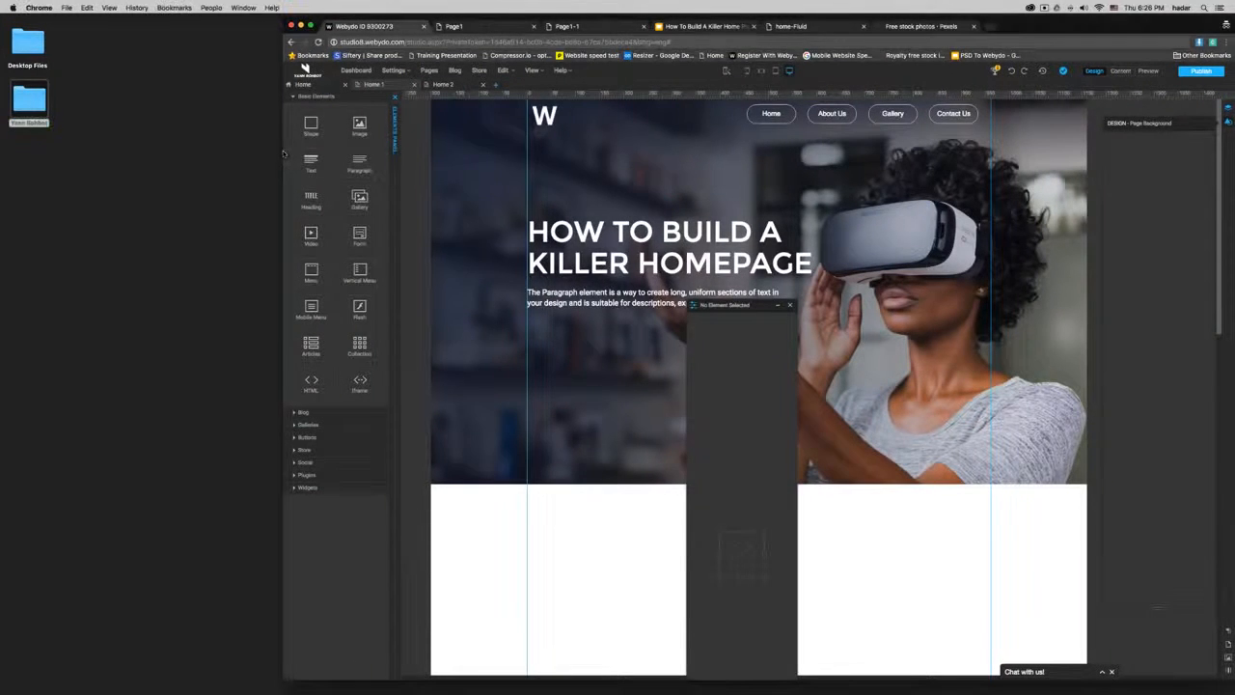
pyautogui.moveTo(283, 154); pyautogui.dragTo(1, 161)
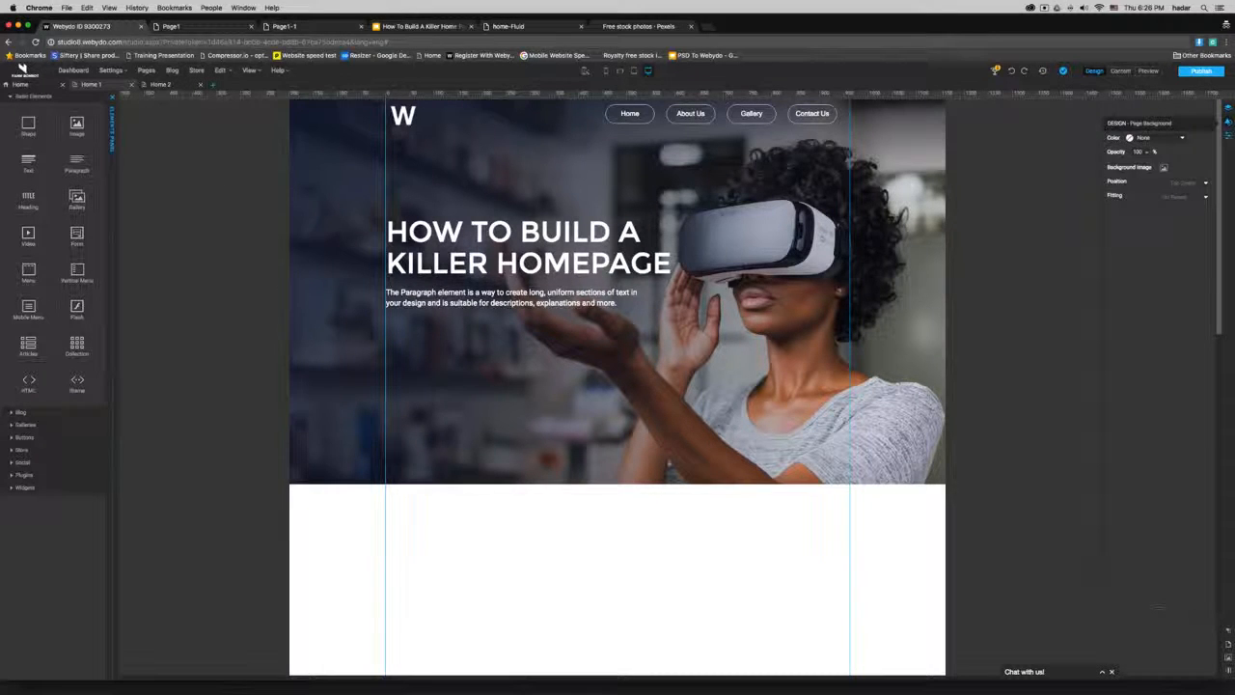
# Step: Close the two published page previews and reveal the Fluid Grid gallery instructions on the Intro Banner slide
pyautogui.click(250, 26)
pyautogui.click(251, 26)
pyautogui.click(215, 26)
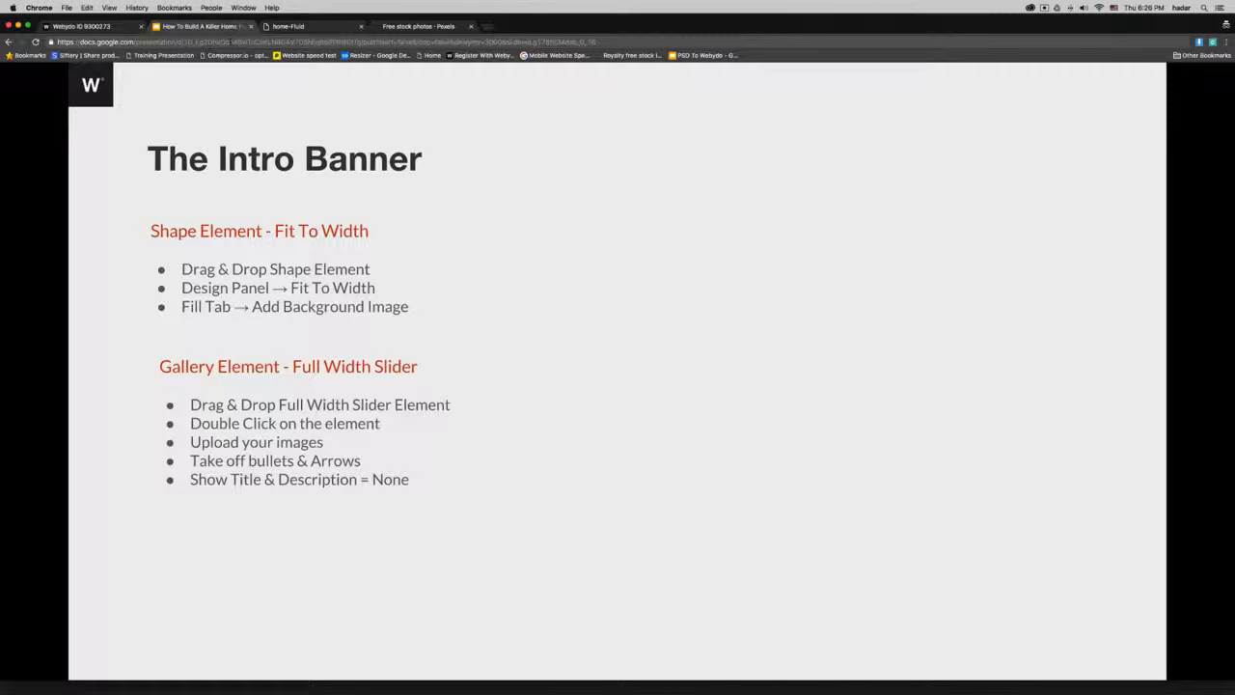
pyautogui.press('Right')
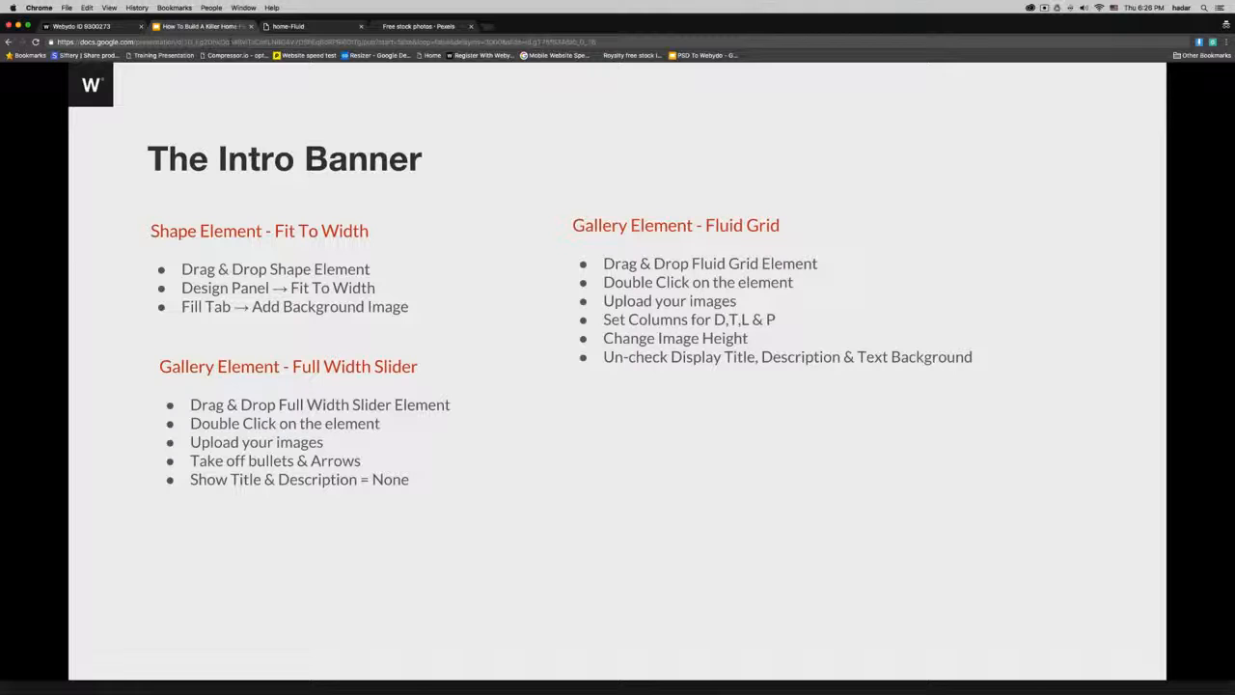
# Step: Return to the site editor and open the Home Fluid page listed under Top Menu
pyautogui.click(86, 26)
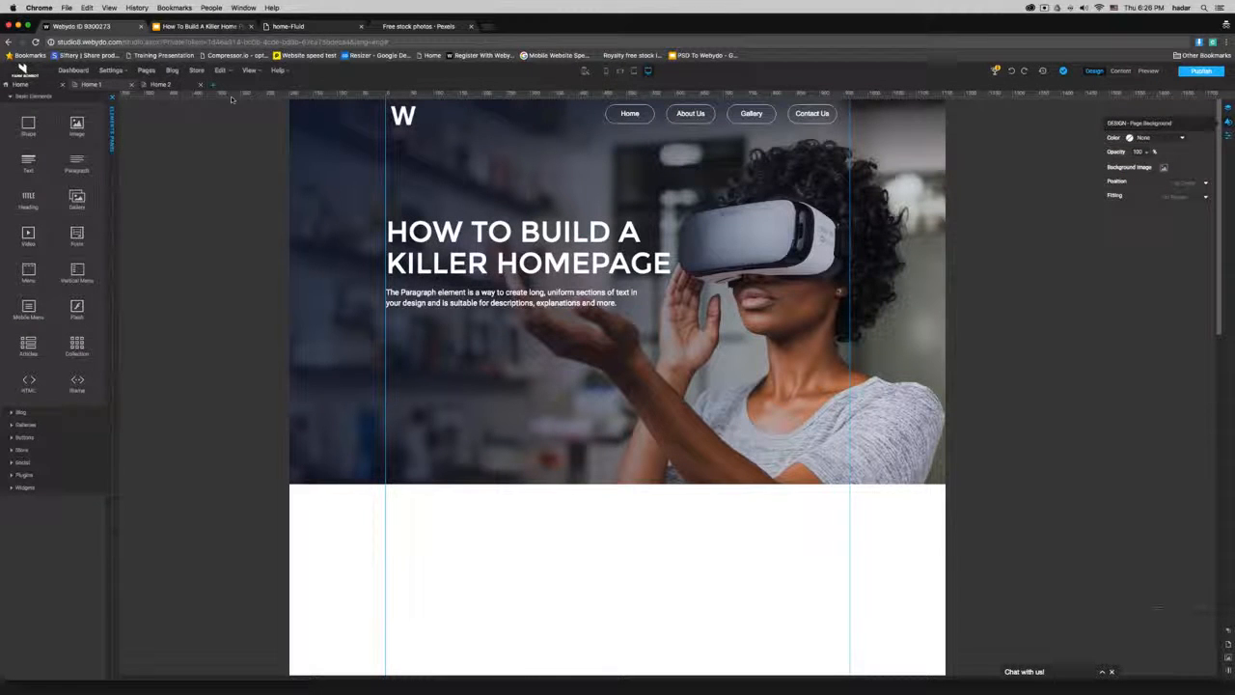
pyautogui.click(175, 85)
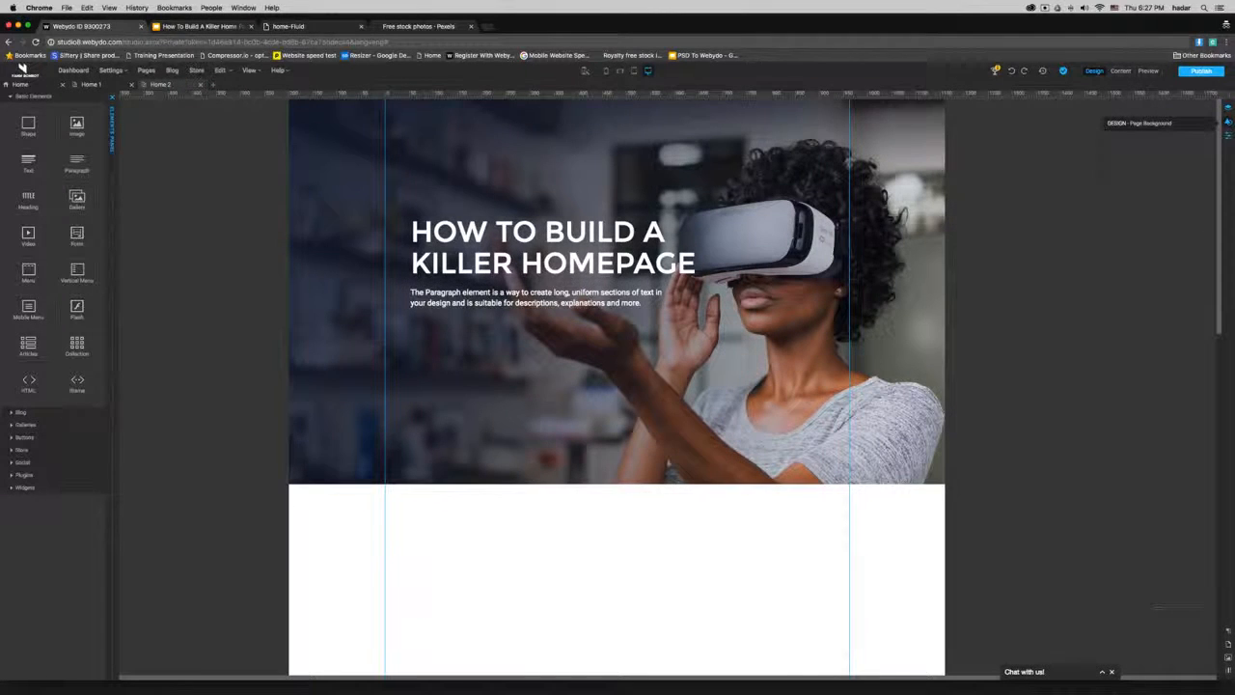
pyautogui.click(146, 70)
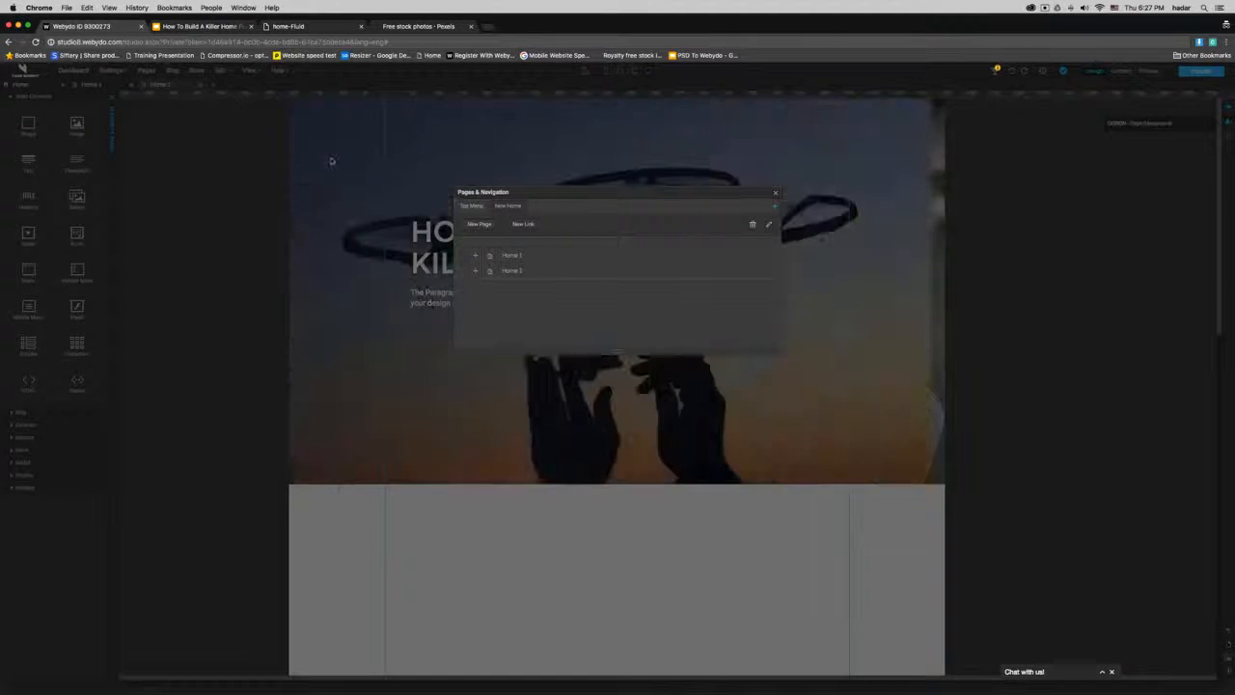
pyautogui.click(474, 207)
pyautogui.click(531, 287)
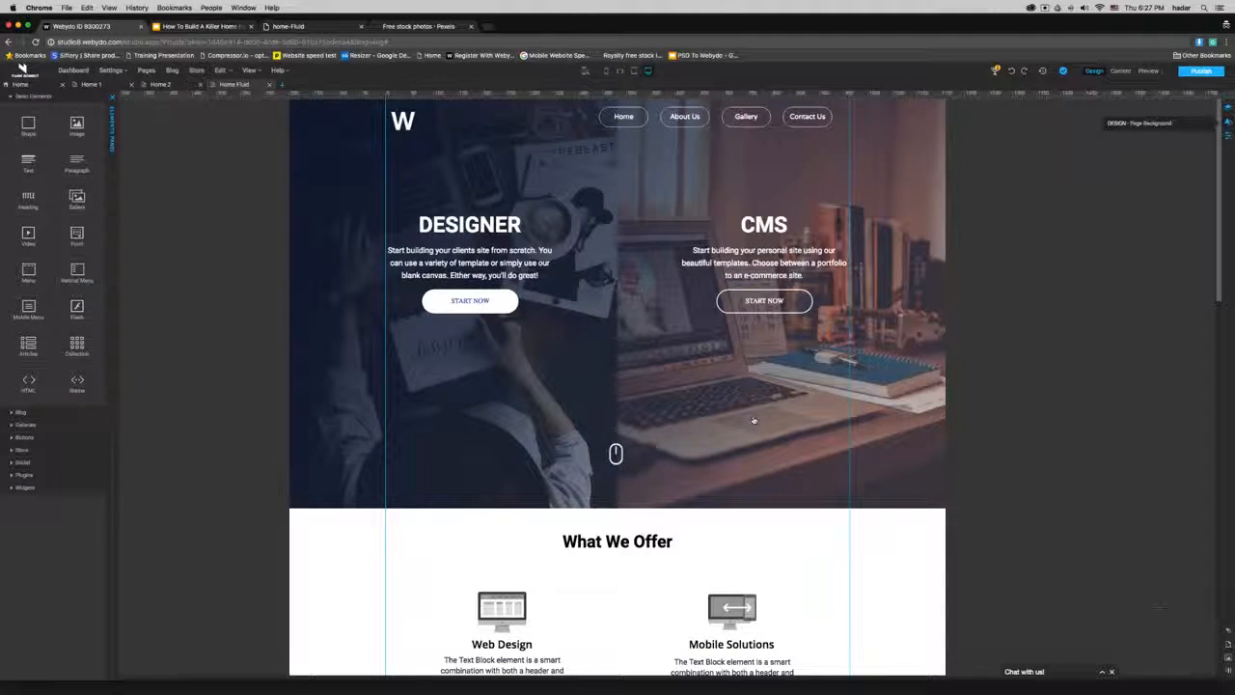
# Step: Move the overlay shapes upward and the gallery slightly down to expose the layers of the Home Fluid banner
pyautogui.click(726, 428)
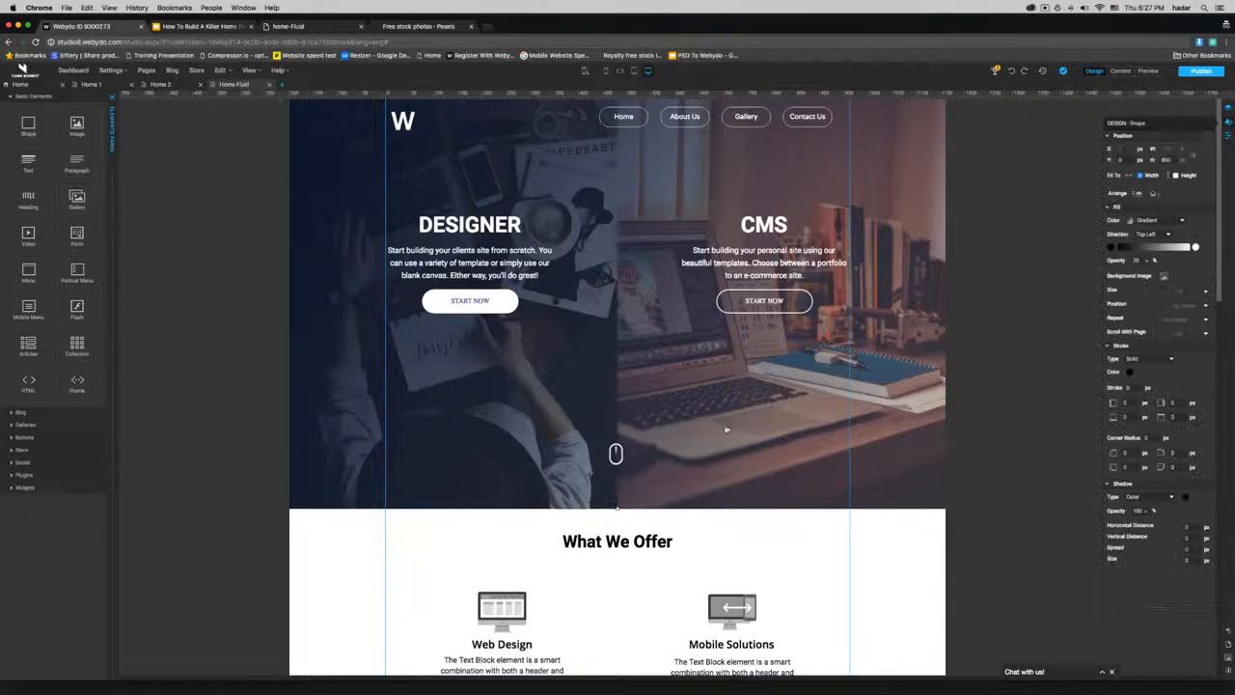
pyautogui.moveTo(726, 428); pyautogui.dragTo(724, 368)
pyautogui.click(618, 460)
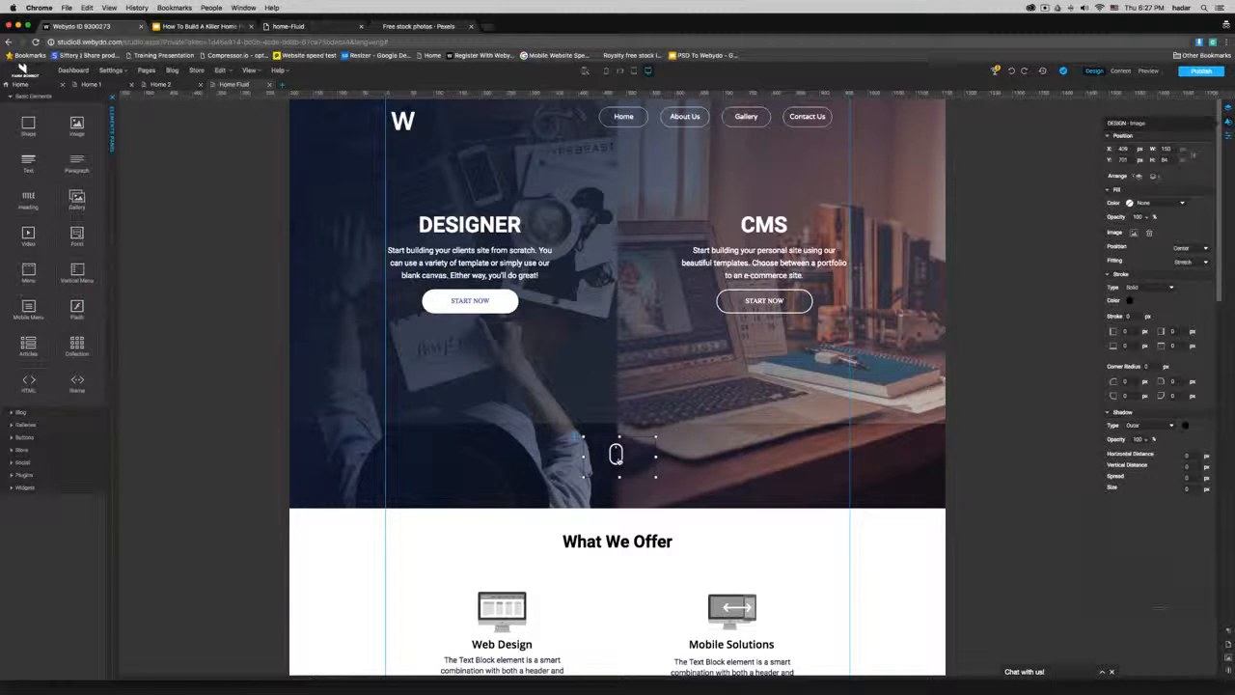
pyautogui.click(756, 457)
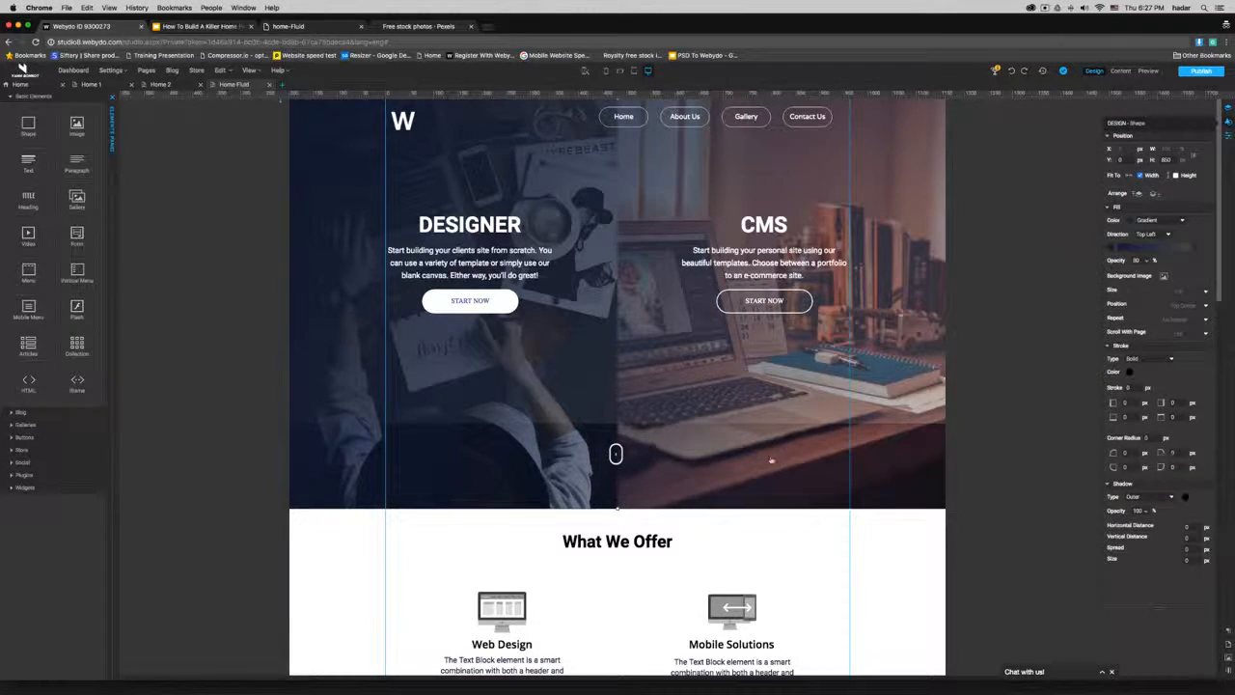
pyautogui.moveTo(743, 483); pyautogui.dragTo(813, 307)
pyautogui.moveTo(789, 470); pyautogui.dragTo(808, 495)
# Step: Examine the banner gallery's two images and its Fluid Grid properties without saving changes, and close the Home Fluid page
pyautogui.doubleClick(809, 495)
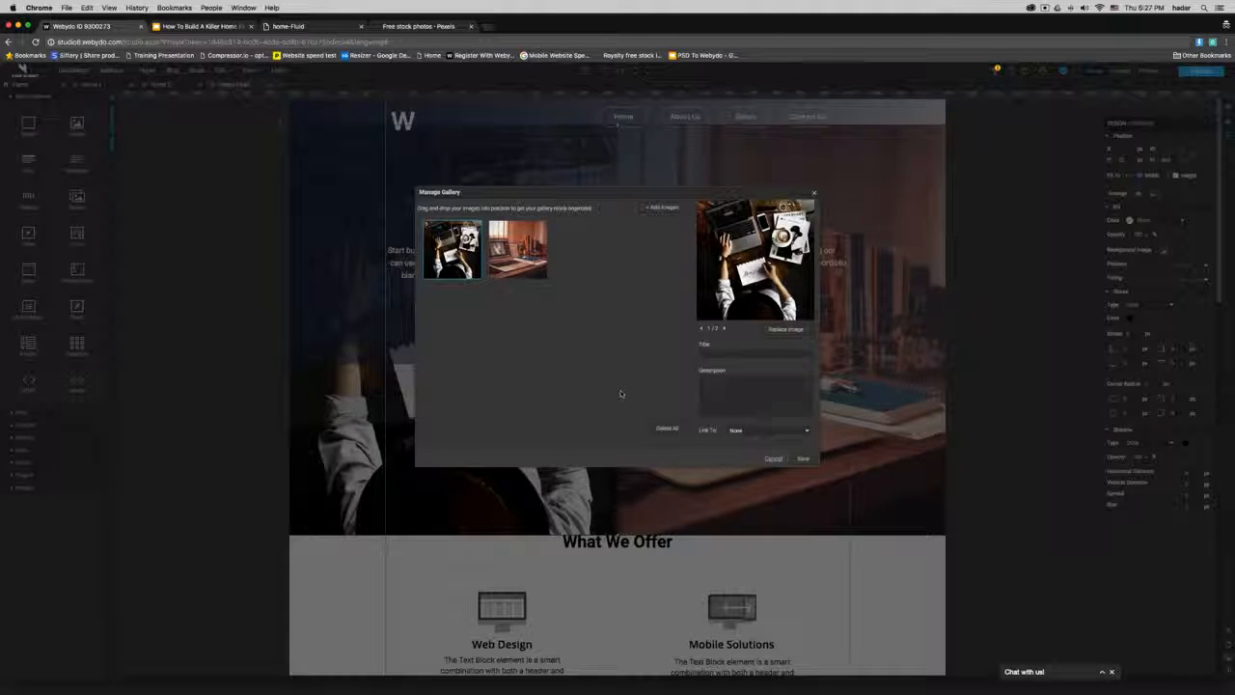
pyautogui.click(514, 256)
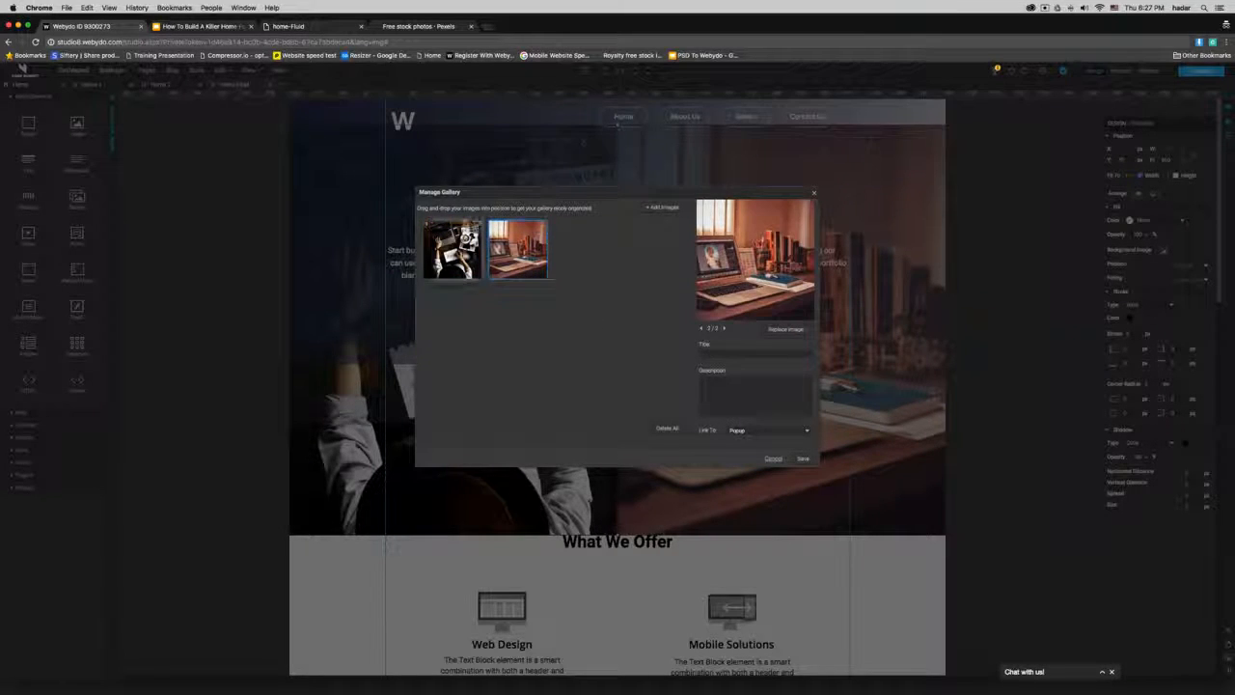
pyautogui.click(772, 459)
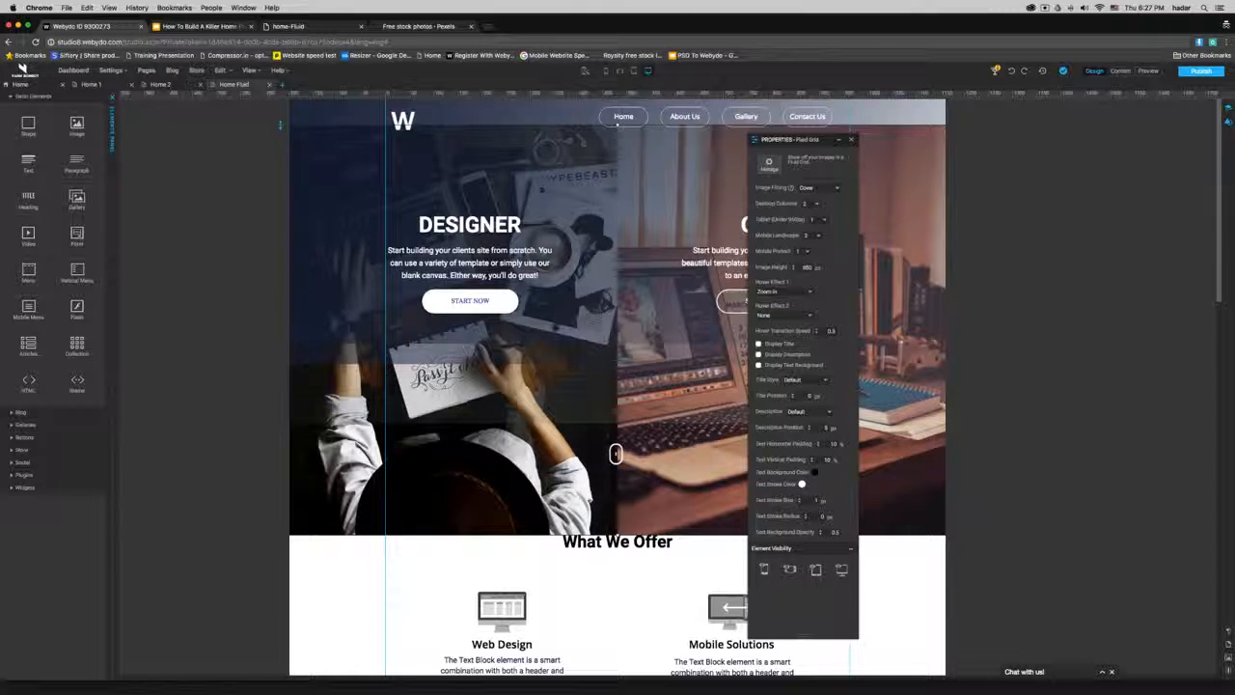
pyautogui.click(854, 139)
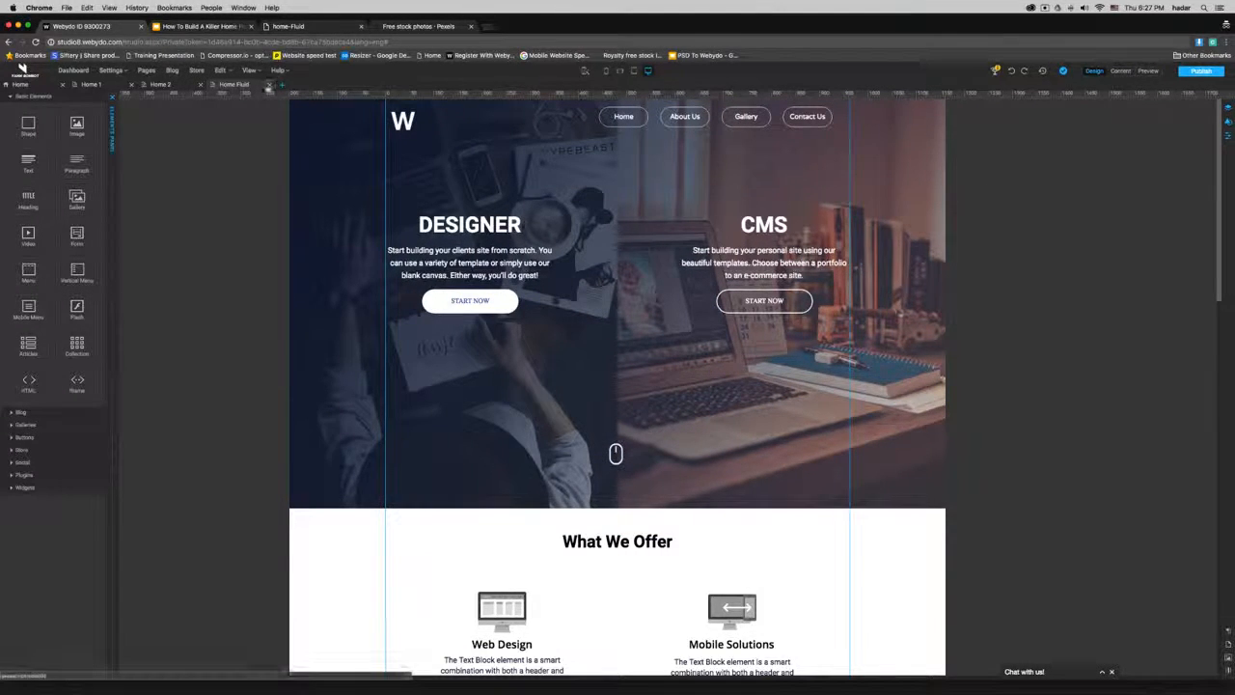
pyautogui.click(269, 85)
# Step: Duplicate the Home 2 page in the New Home menu and name the copy Home 3
pyautogui.click(147, 70)
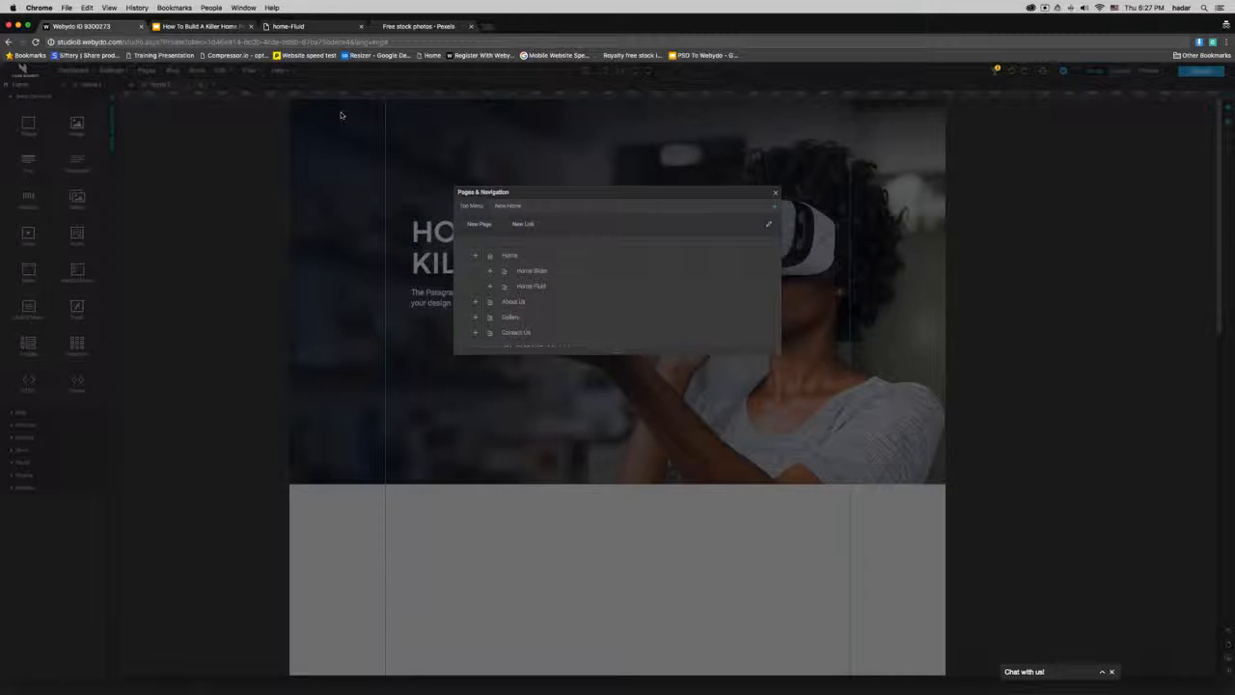
pyautogui.click(507, 206)
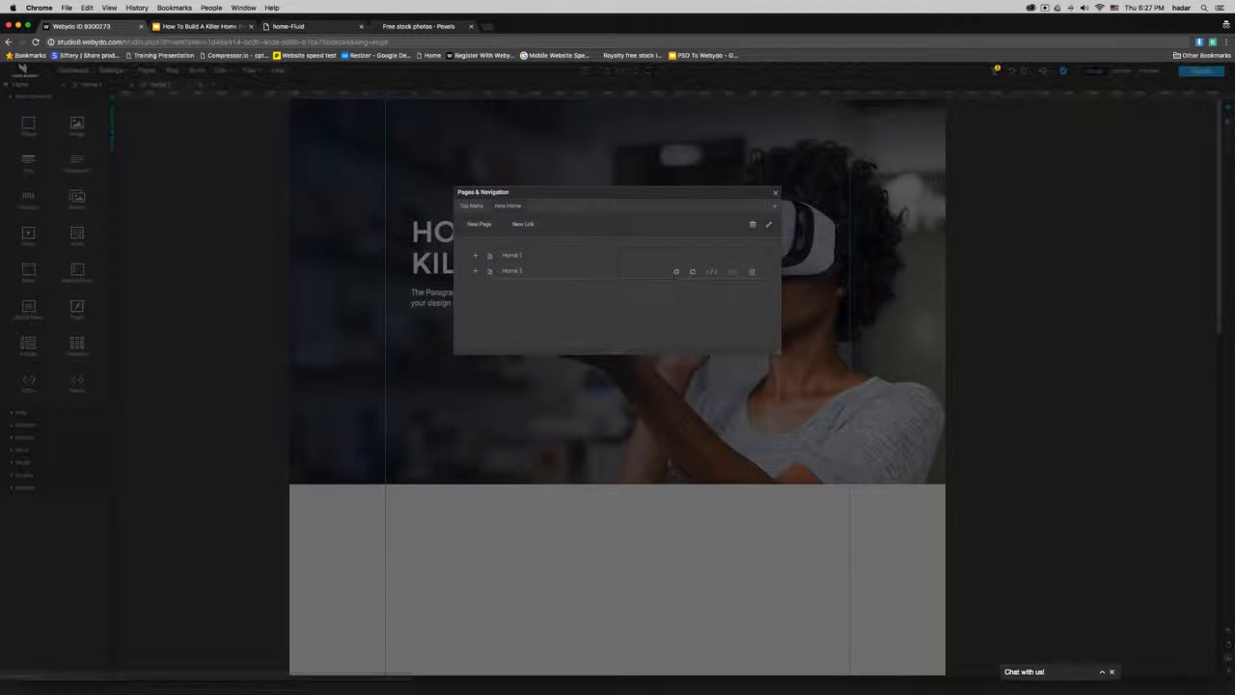
pyautogui.click(700, 273)
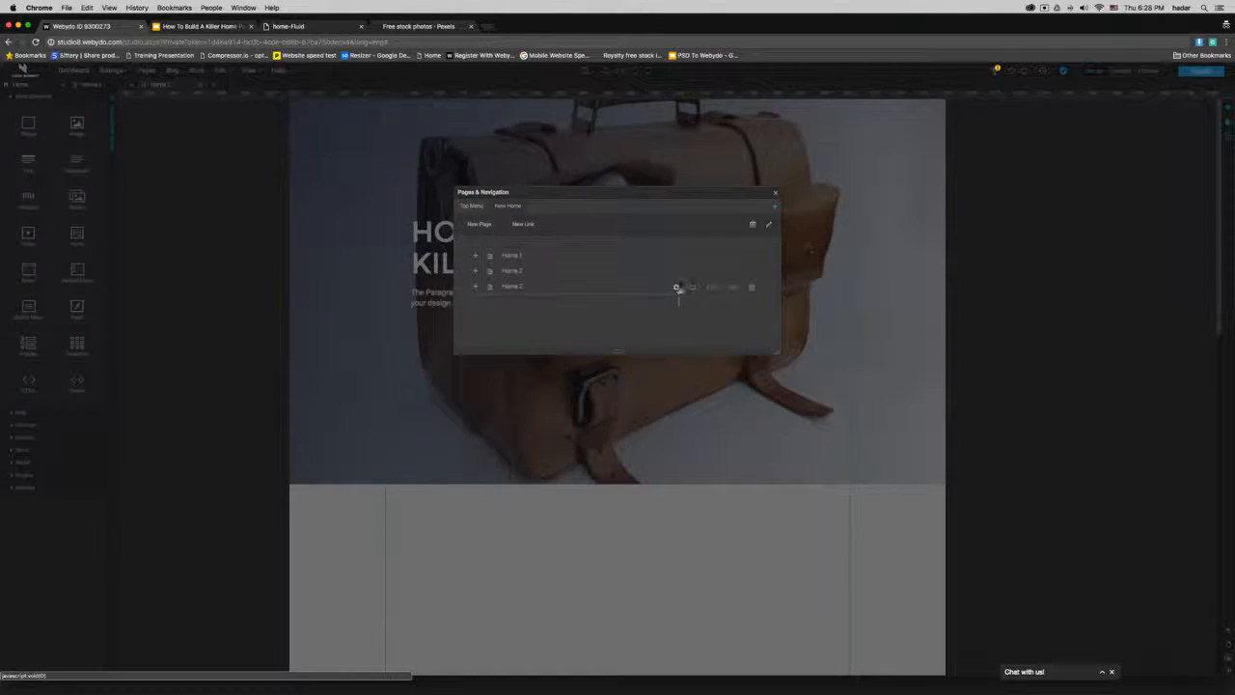
pyautogui.click(549, 288)
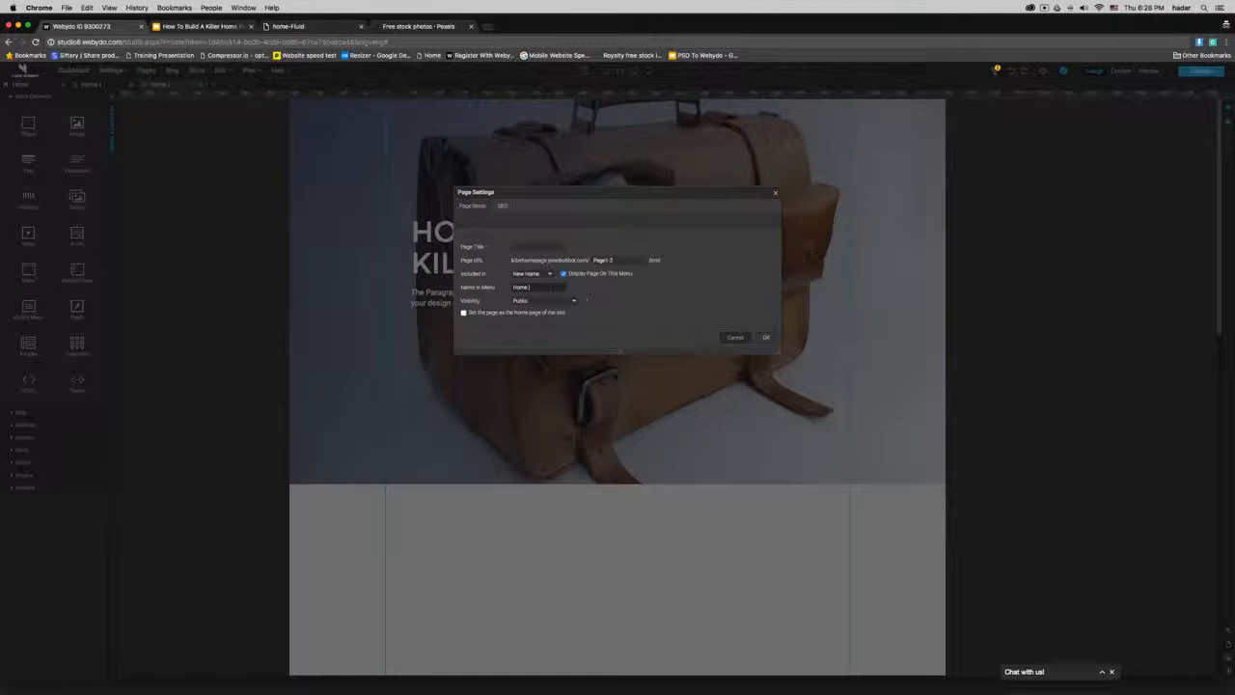
pyautogui.write('3')
pyautogui.click(766, 336)
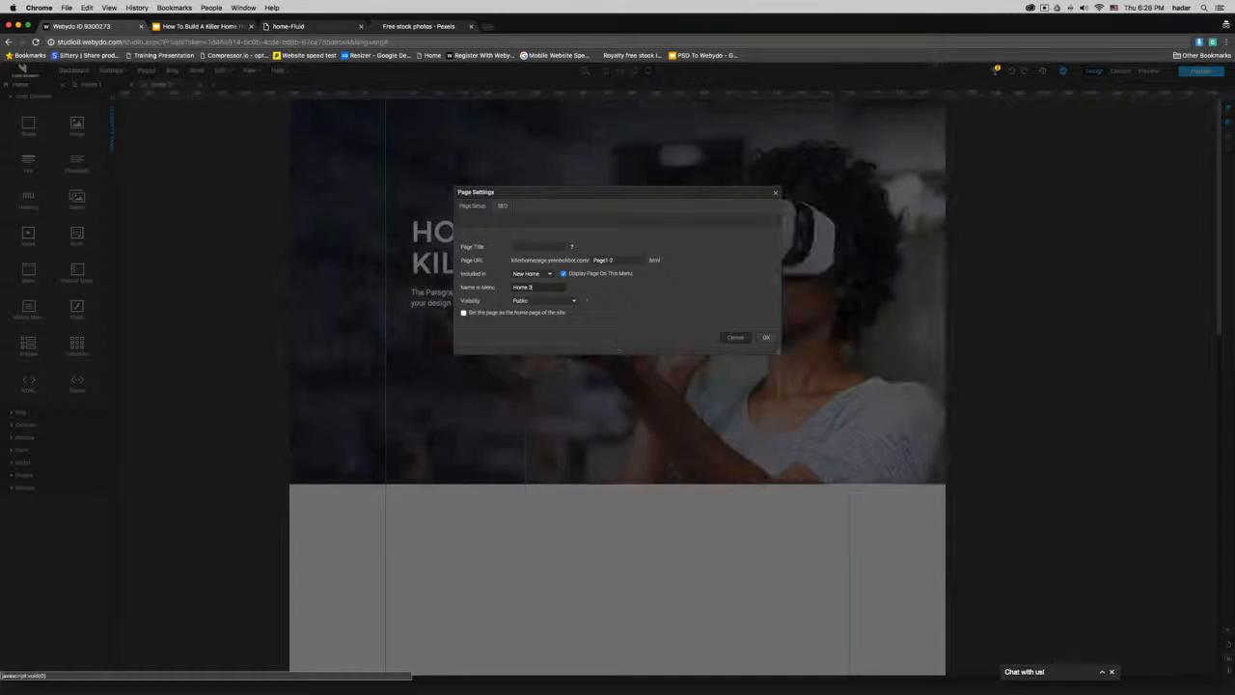
pyautogui.click(775, 192)
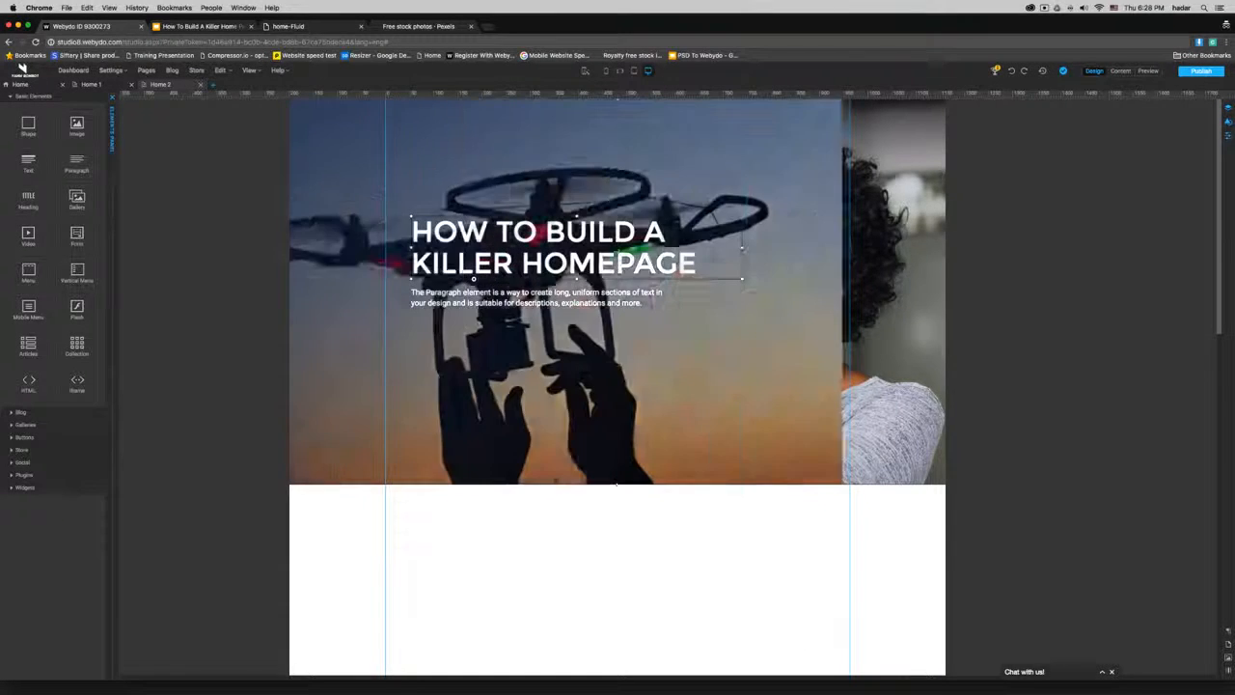
# Step: Move the existing banner content down the Home 2 page and add a Fluid Grid gallery in the space above it
pyautogui.moveTo(718, 145); pyautogui.dragTo(719, 545)
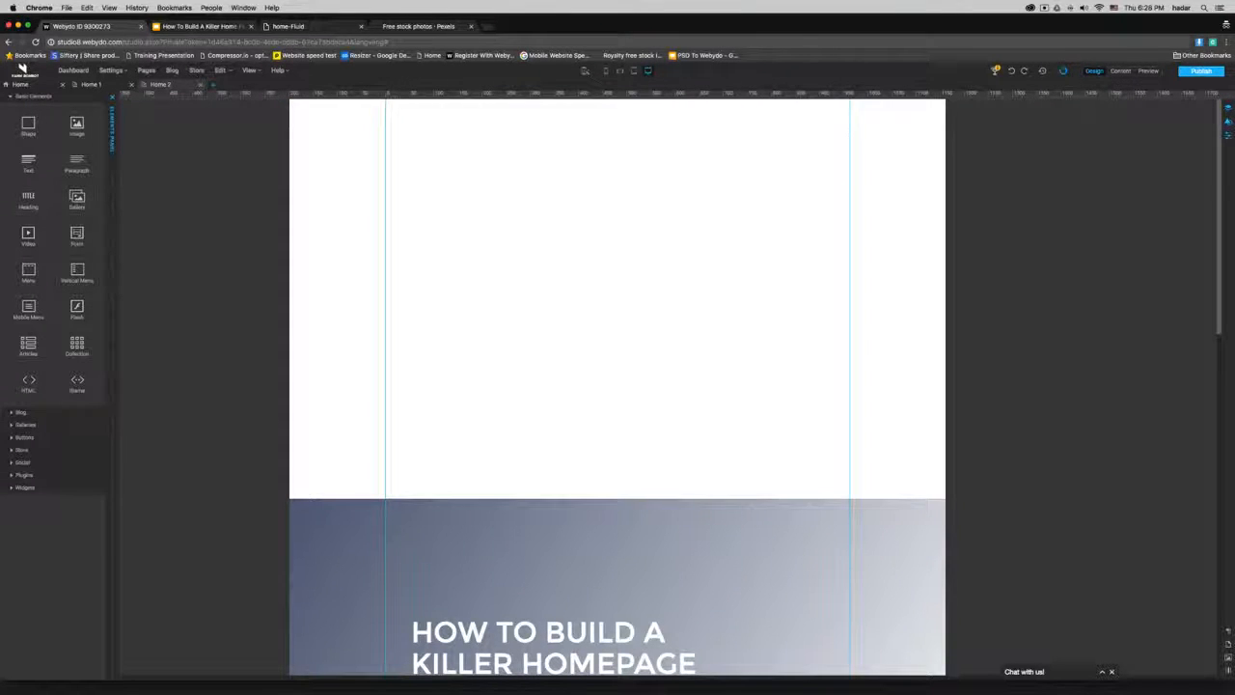
pyautogui.click(34, 97)
pyautogui.click(26, 123)
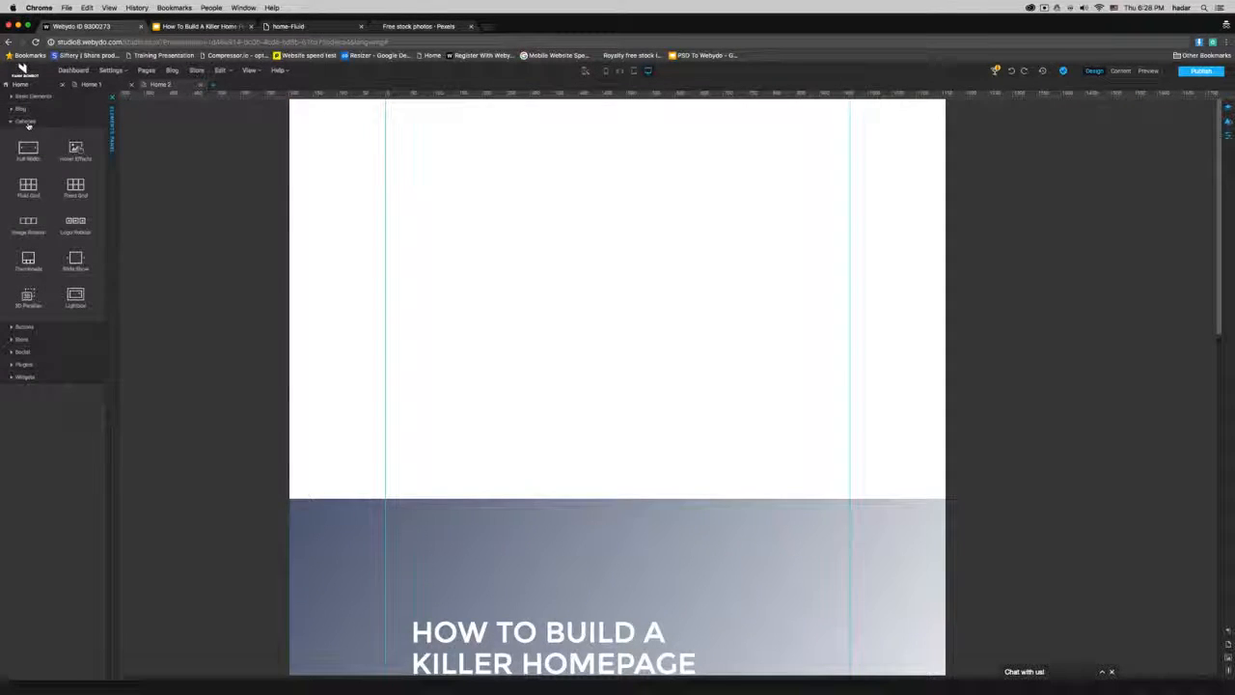
pyautogui.moveTo(28, 186); pyautogui.dragTo(463, 193)
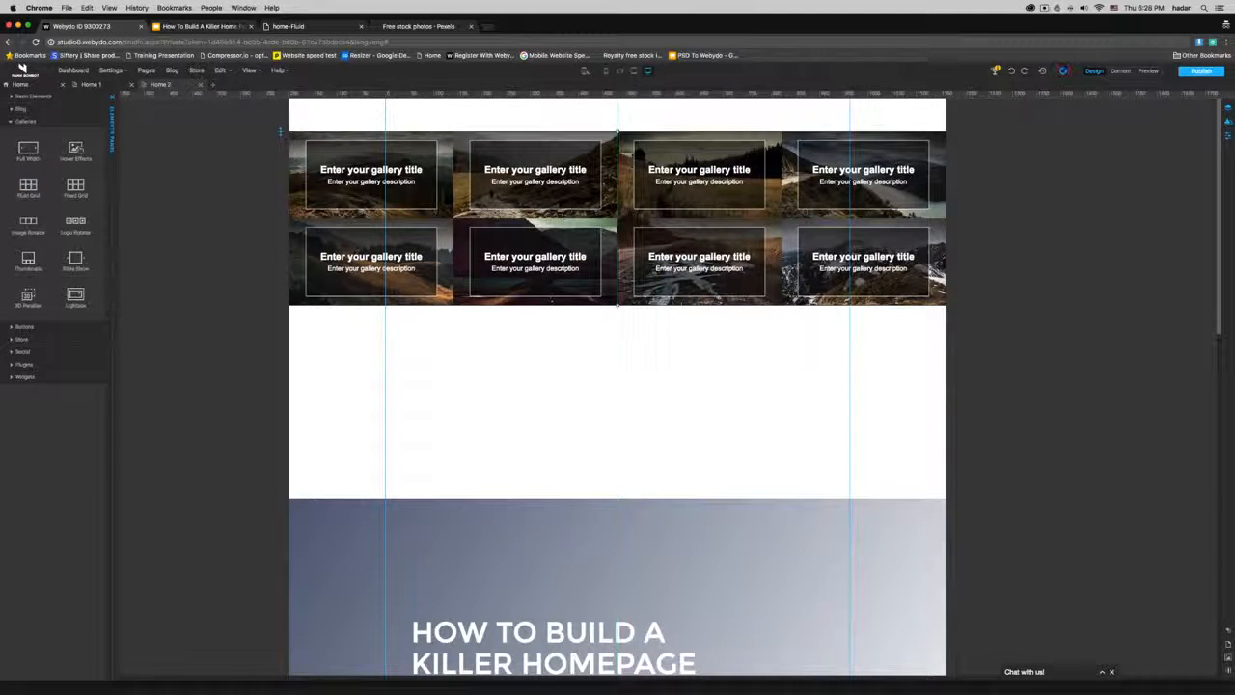
# Step: Set the Fluid Grid gallery's Y position to 0 px and its height to 800 px
pyautogui.click(1122, 160)
pyautogui.write('0')
pyautogui.press('Return')
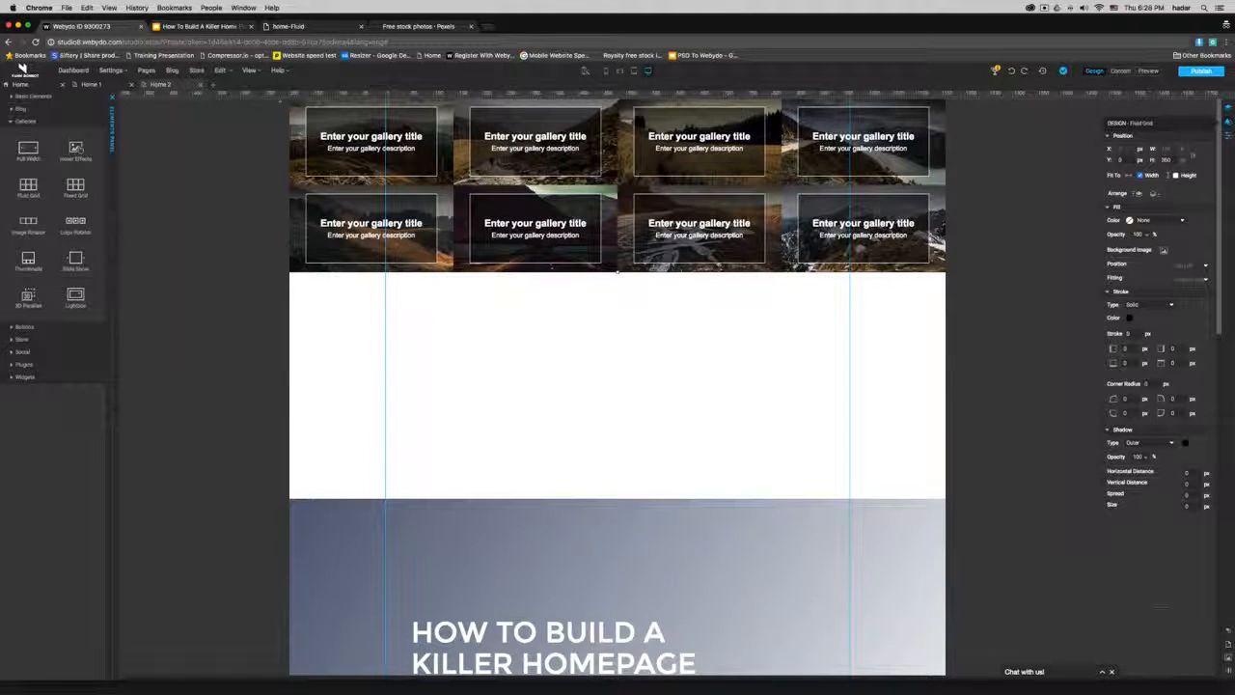
pyautogui.click(1167, 160)
pyautogui.write('800')
pyautogui.press('Return')
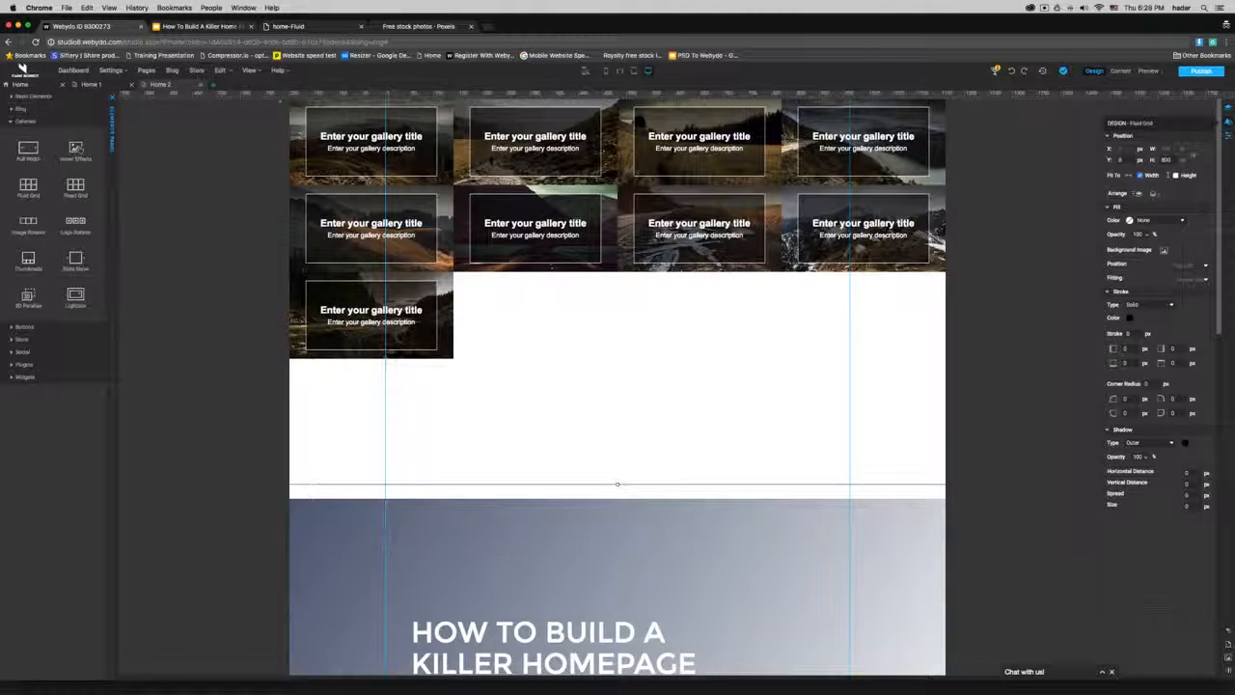
# Step: Try 6 and 1 desktop columns in the Fluid Grid's properties, and settle on 2
pyautogui.click(1227, 135)
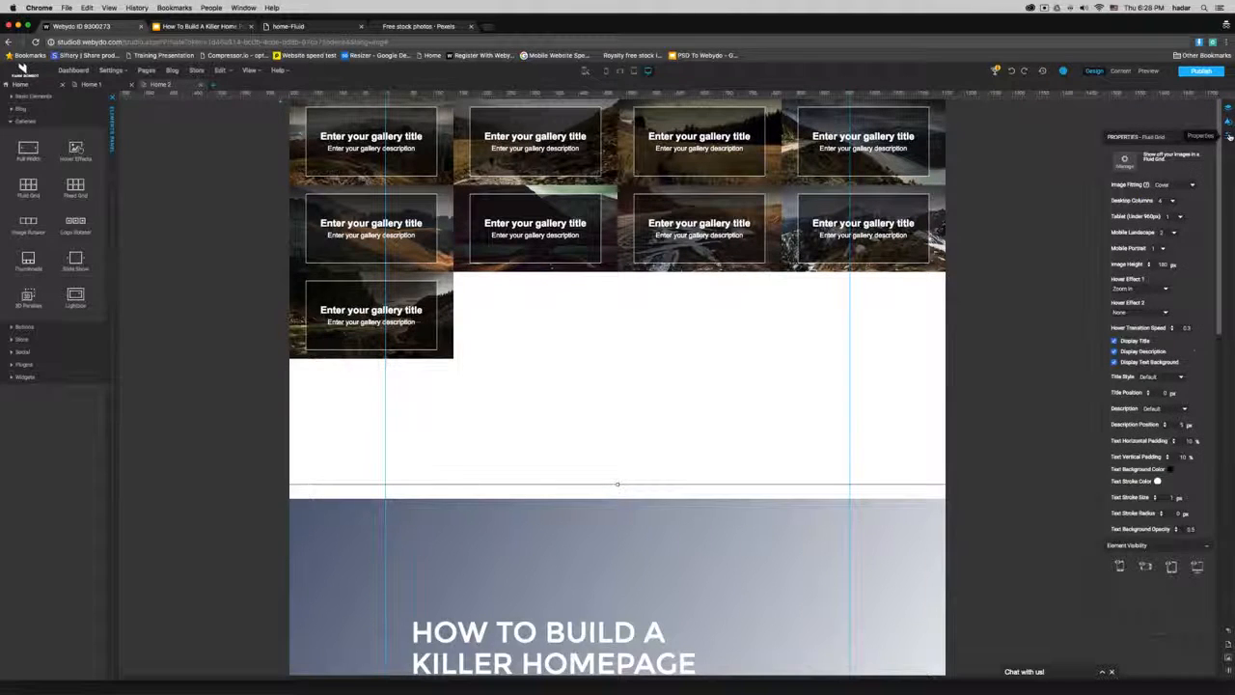
pyautogui.moveTo(1141, 136); pyautogui.dragTo(1018, 133)
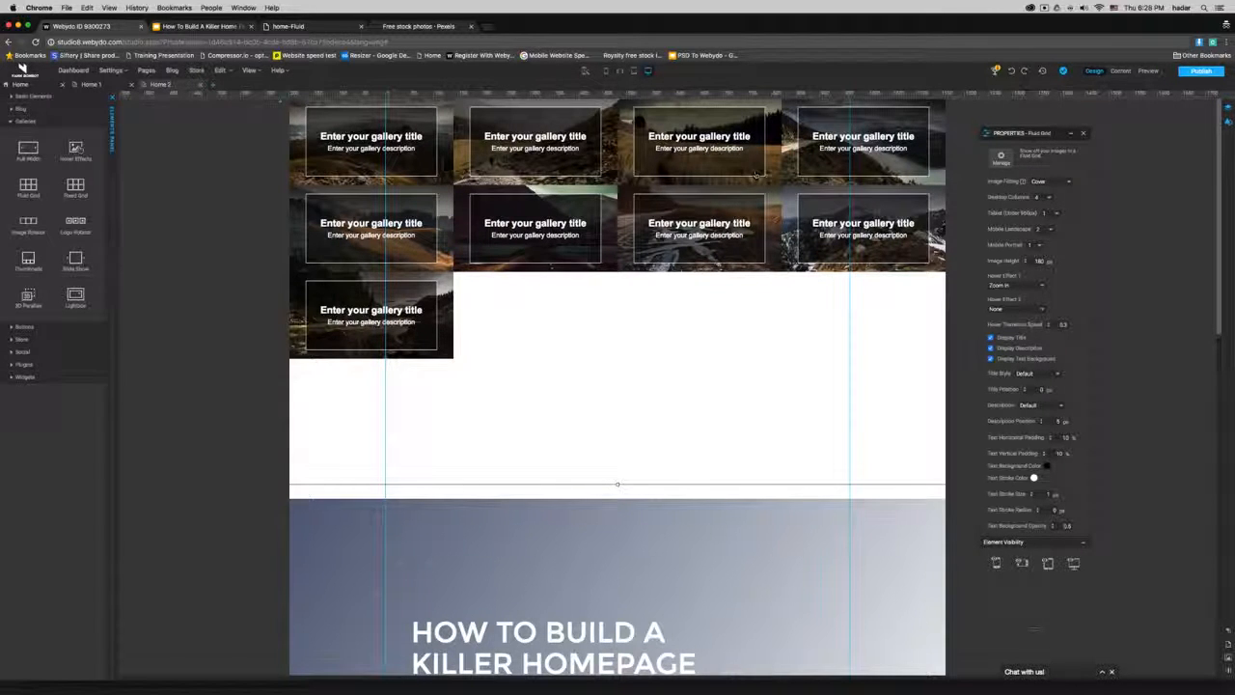
pyautogui.moveTo(1008, 213)
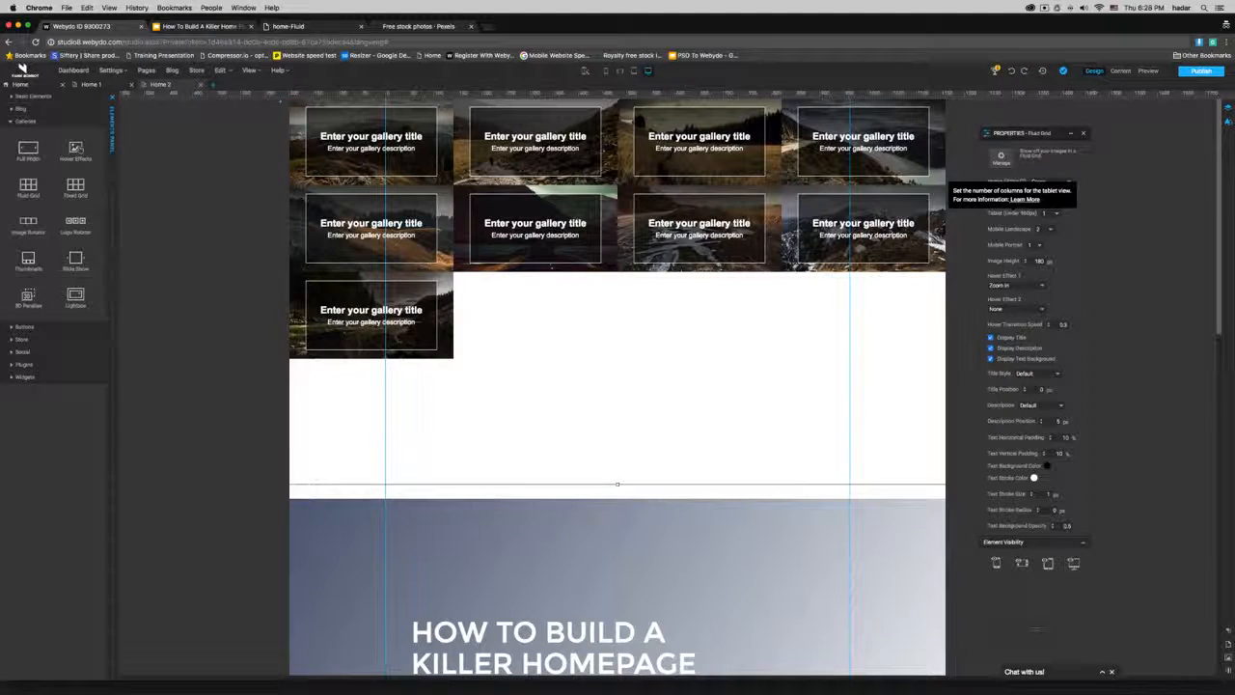
pyautogui.click(1046, 196)
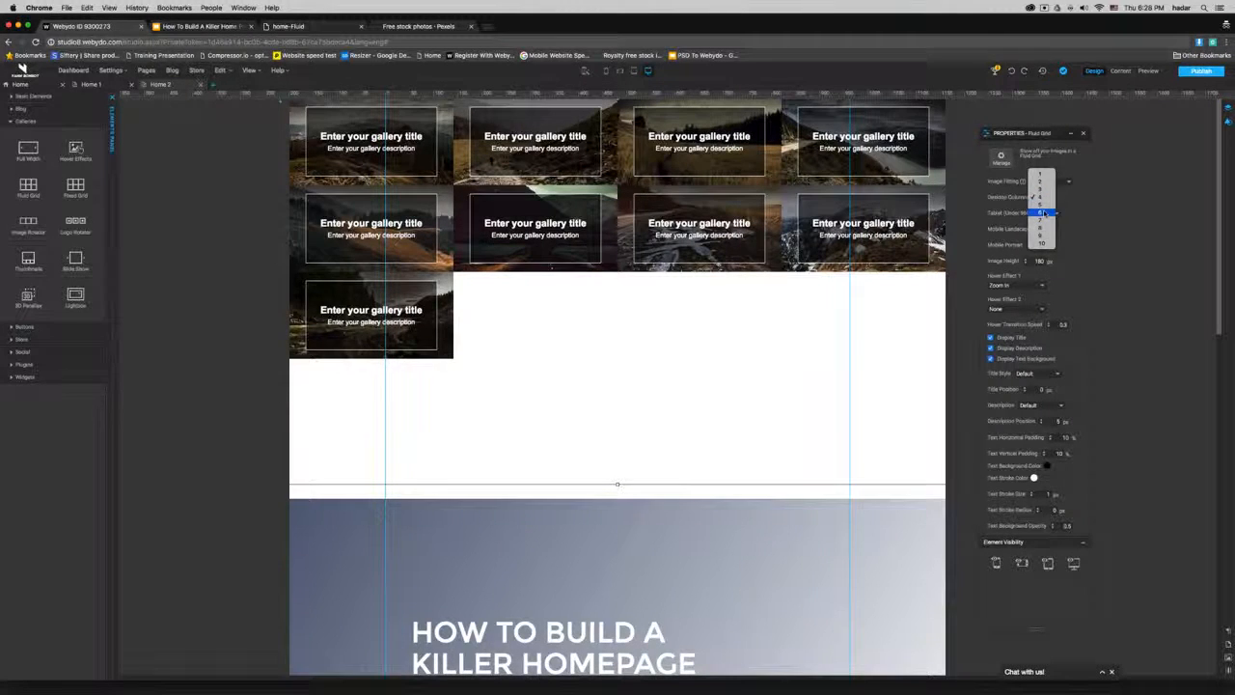
pyautogui.click(1044, 212)
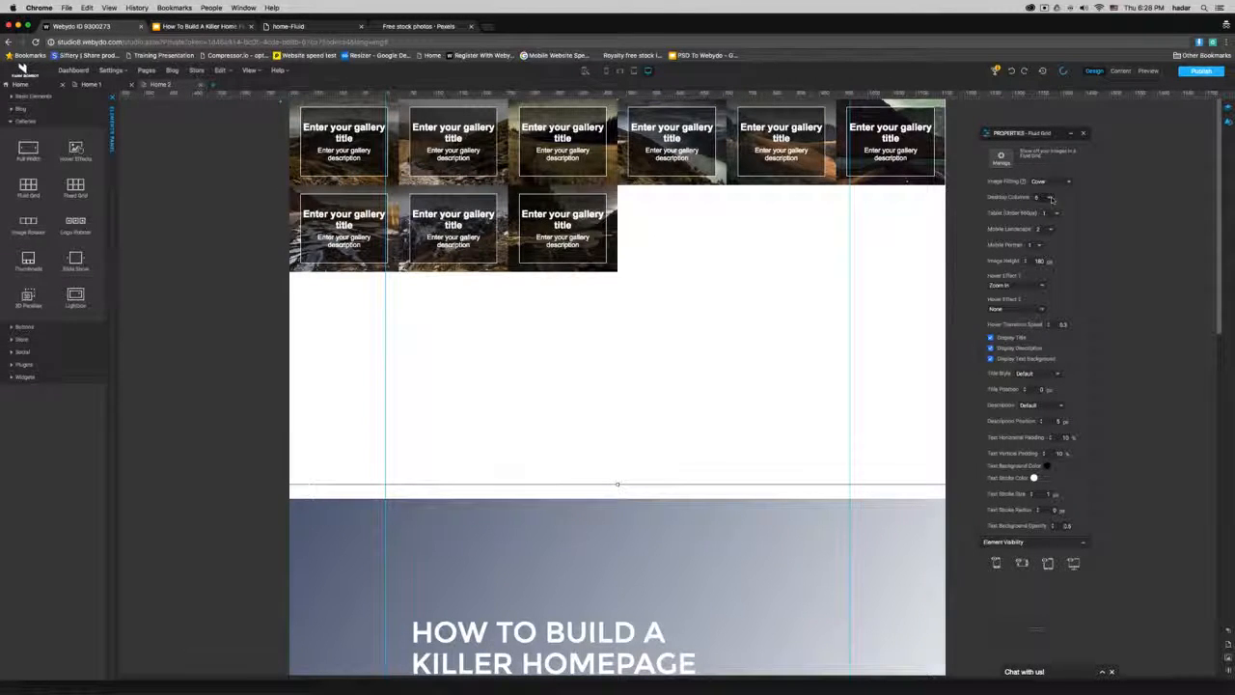
pyautogui.click(1050, 197)
pyautogui.click(1042, 158)
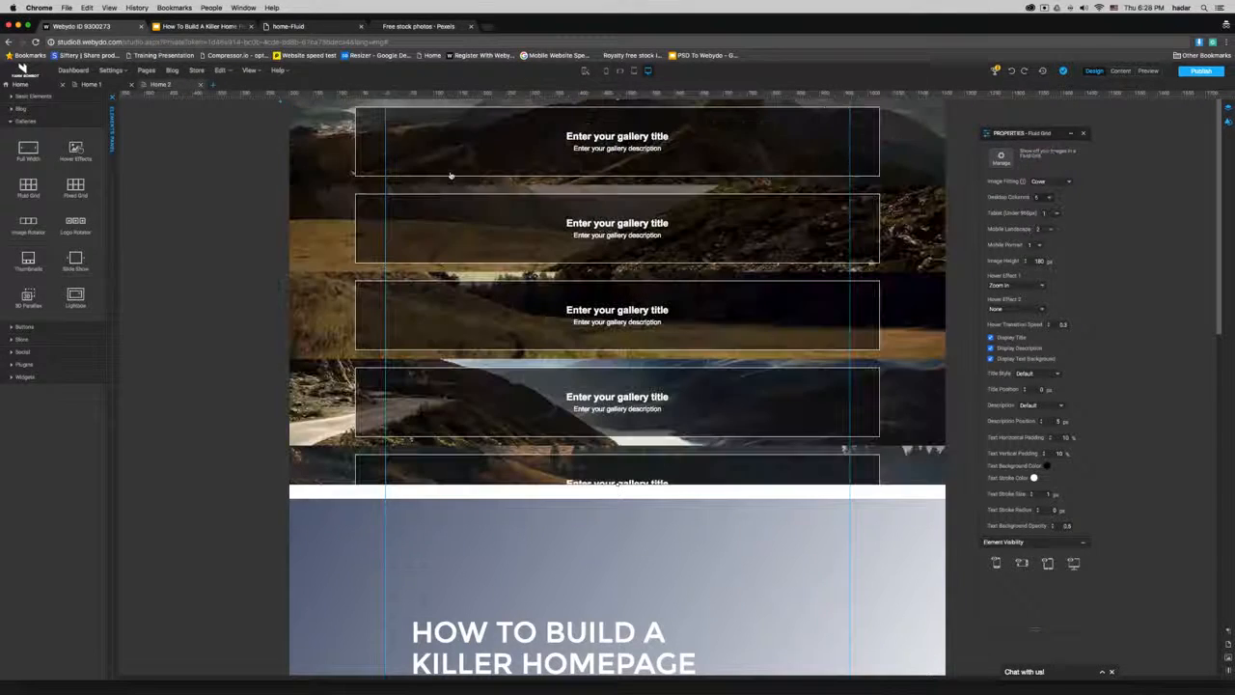
pyautogui.click(1050, 197)
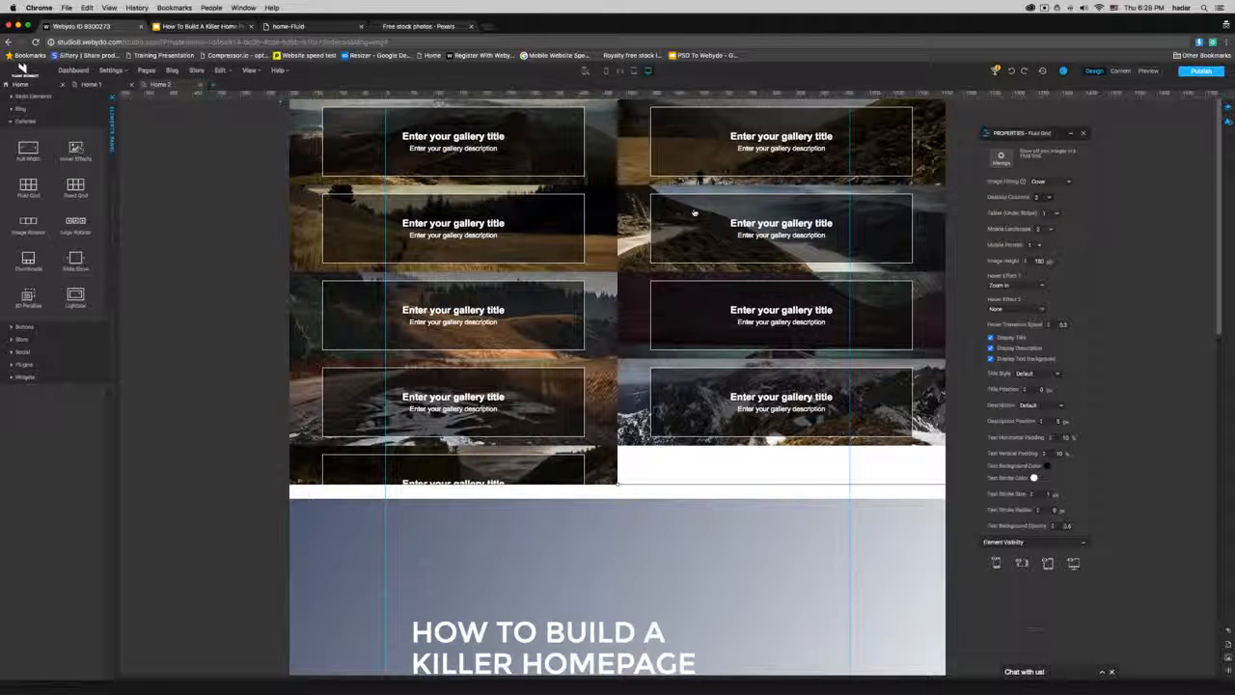
# Step: Delete all the sample images from the Fluid Grid gallery
pyautogui.doubleClick(623, 208)
pyautogui.click(670, 431)
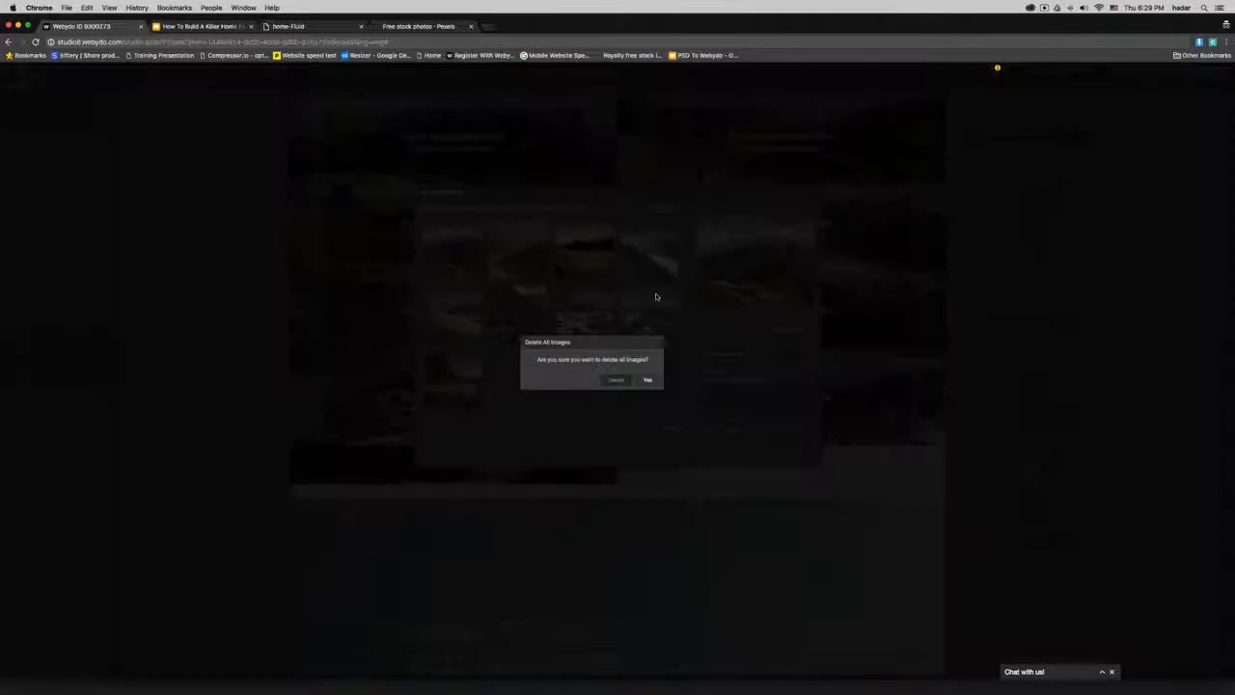
pyautogui.click(651, 379)
# Step: Add pexels-photo-56759.jpeg from the images folder to the gallery
pyautogui.click(662, 206)
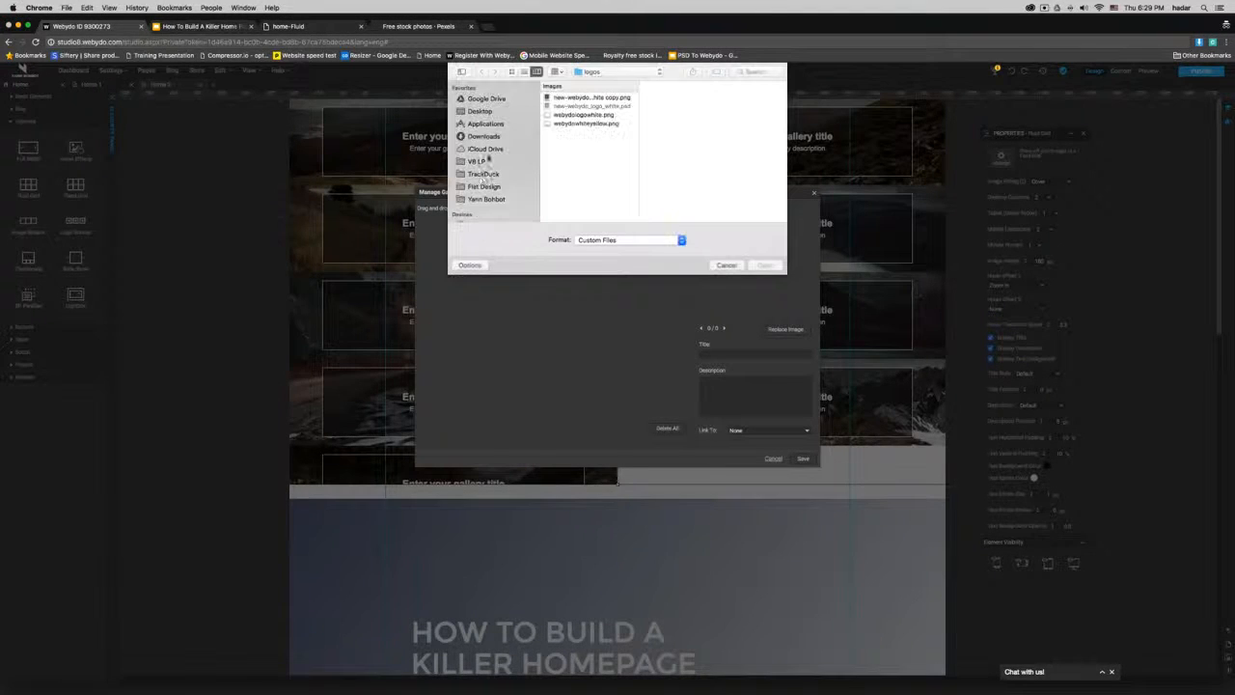
pyautogui.click(477, 199)
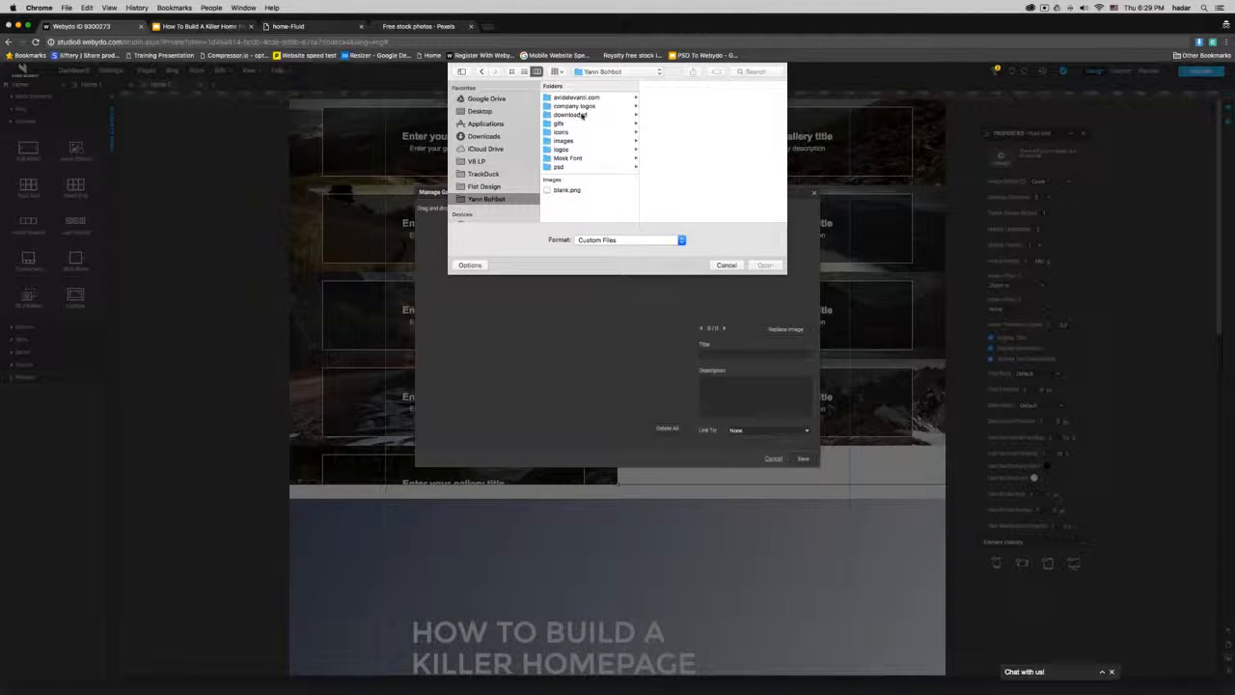
pyautogui.click(564, 141)
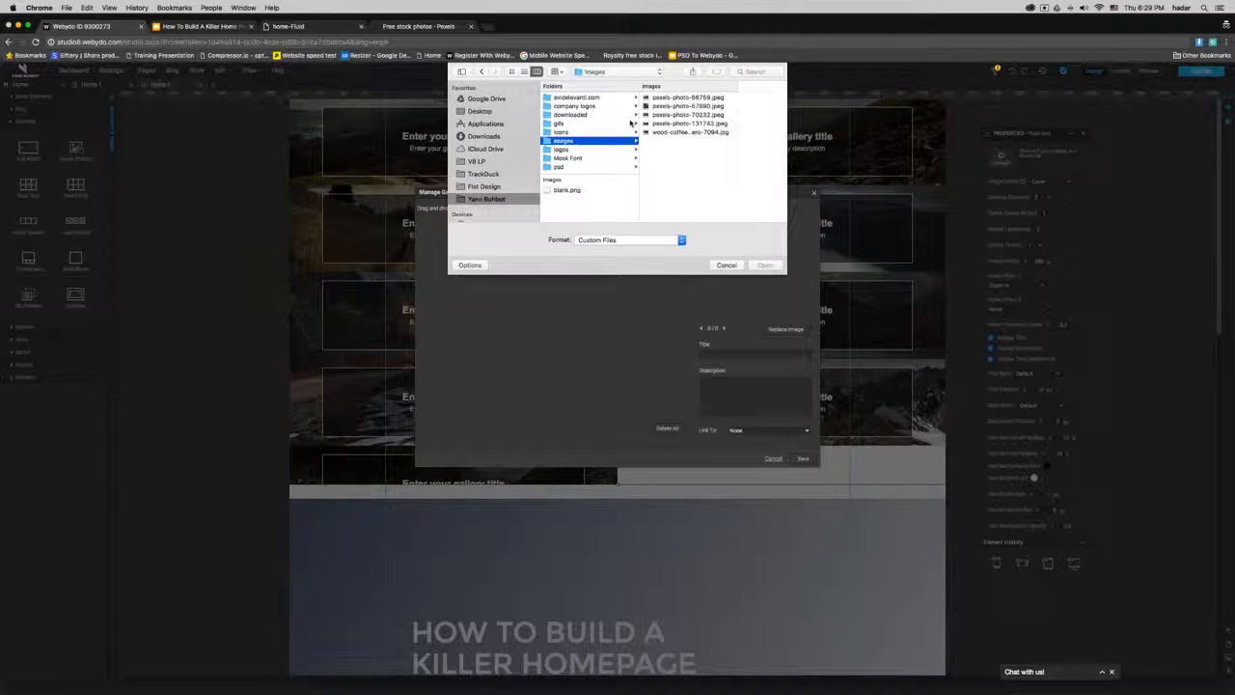
pyautogui.click(672, 98)
pyautogui.click(765, 264)
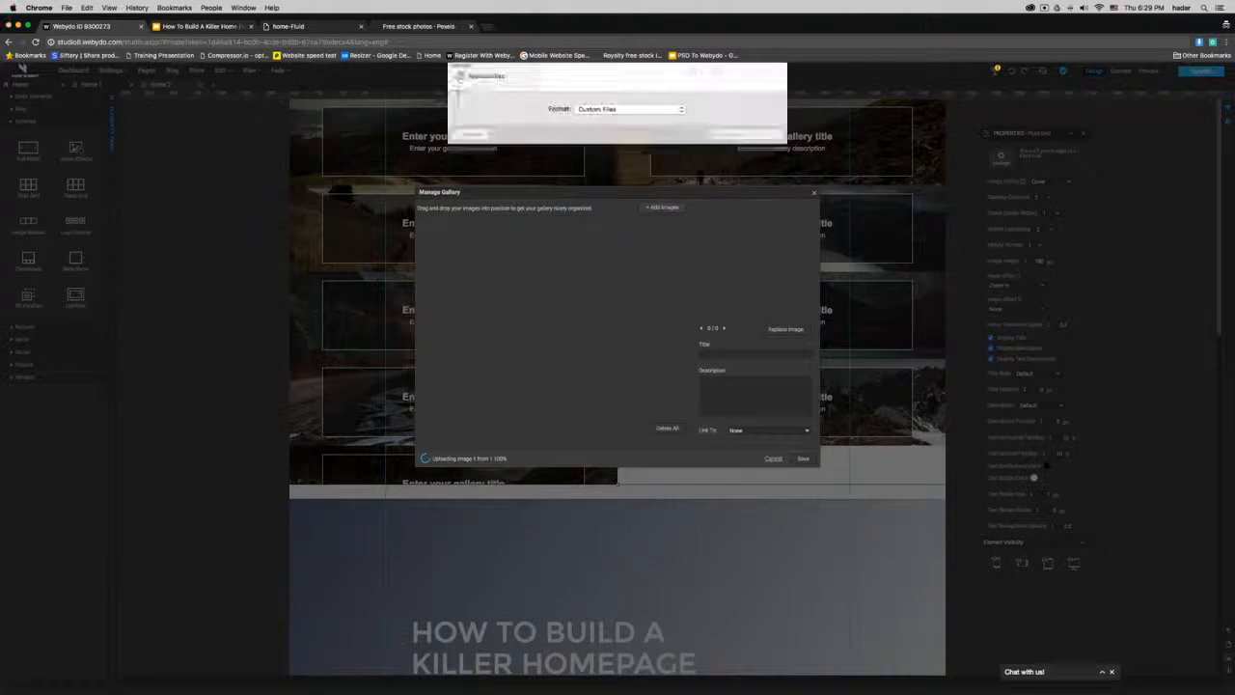
# Step: Add pexels-photo-57690.jpeg to the gallery and place it before the laptop photo
pyautogui.click(590, 107)
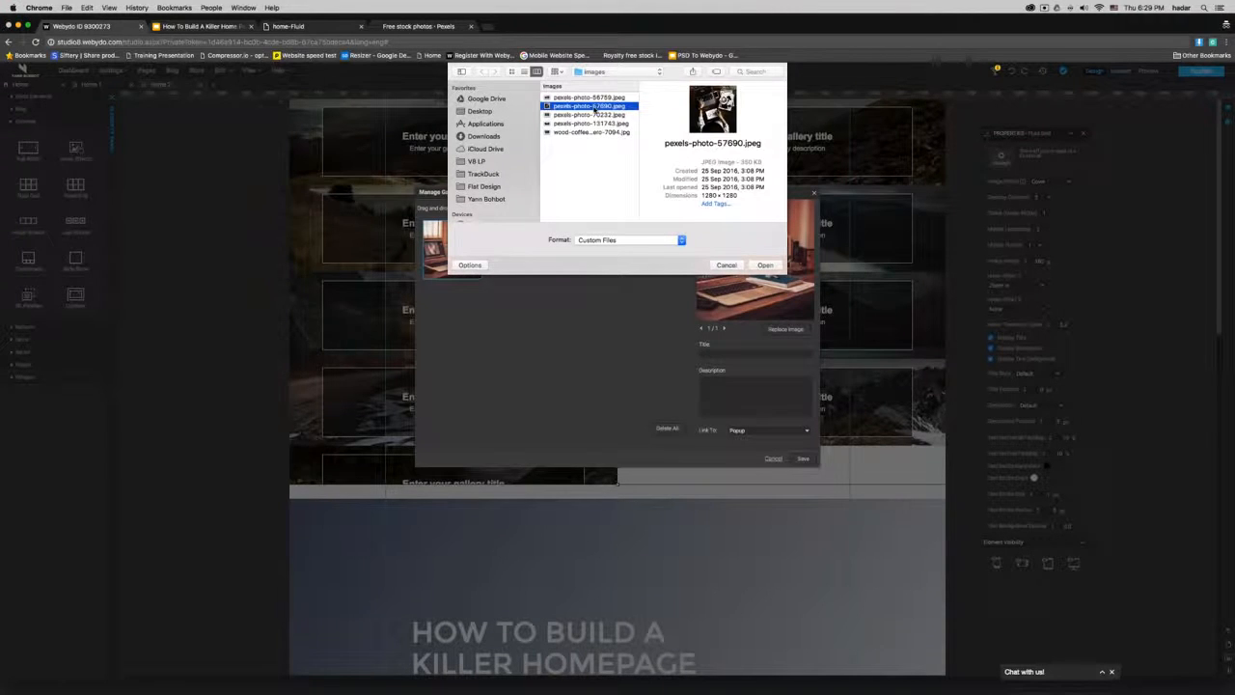
pyautogui.doubleClick(594, 108)
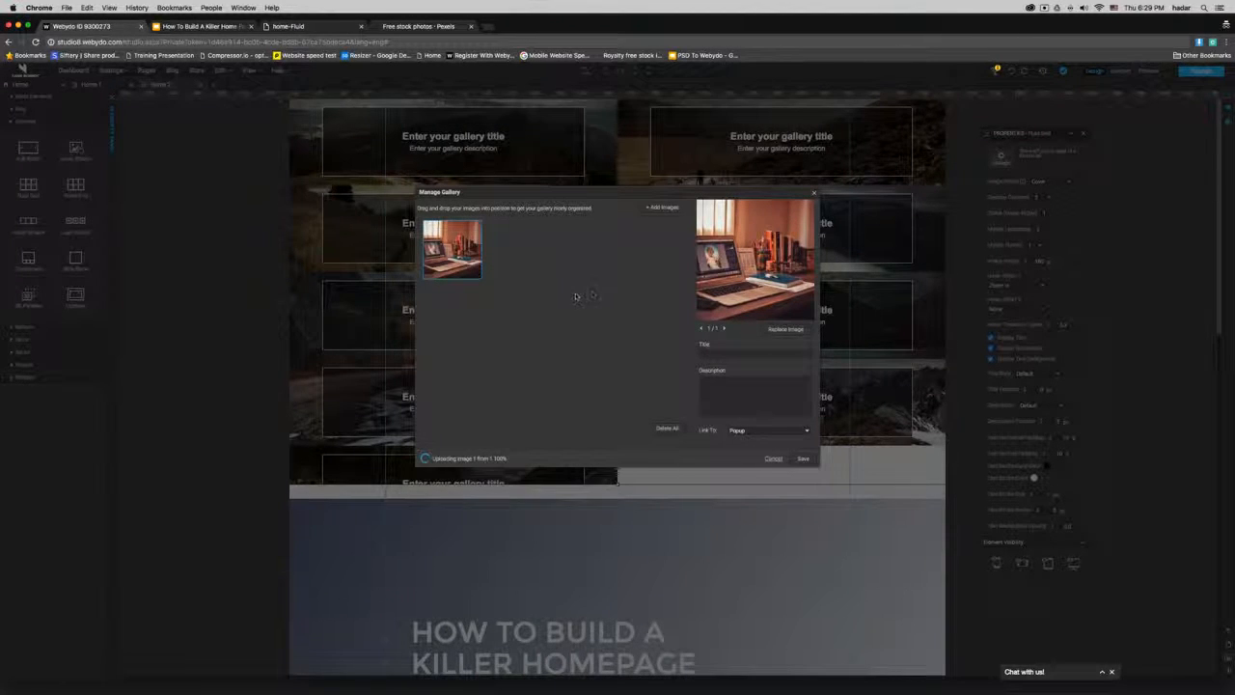
pyautogui.moveTo(521, 254); pyautogui.dragTo(437, 255)
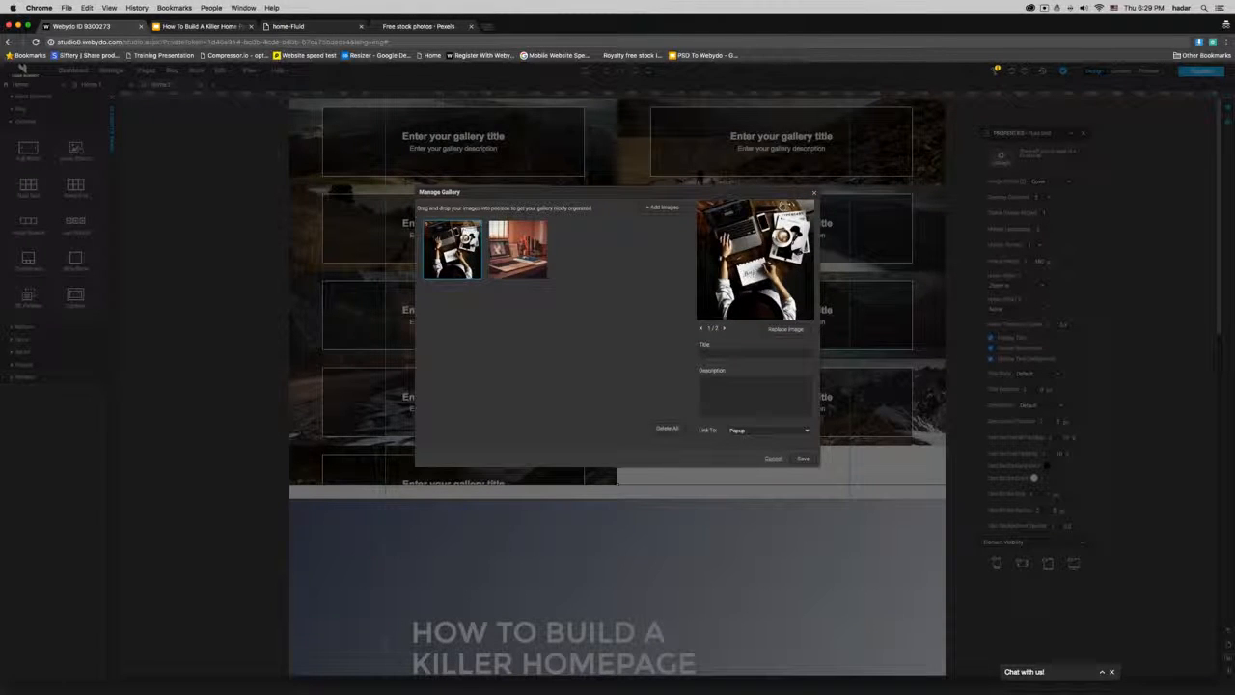
# Step: Change the Link To option of both gallery images and save the gallery
pyautogui.click(746, 435)
pyautogui.click(517, 249)
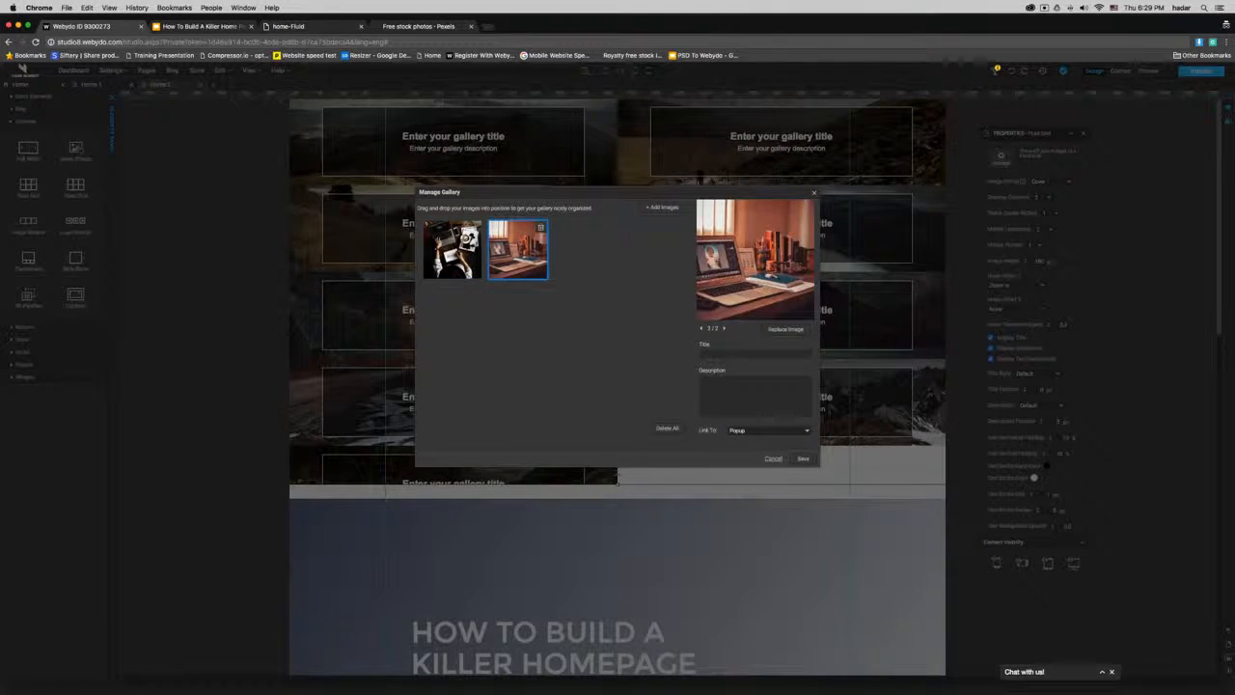
pyautogui.click(759, 432)
pyautogui.click(635, 492)
pyautogui.click(803, 459)
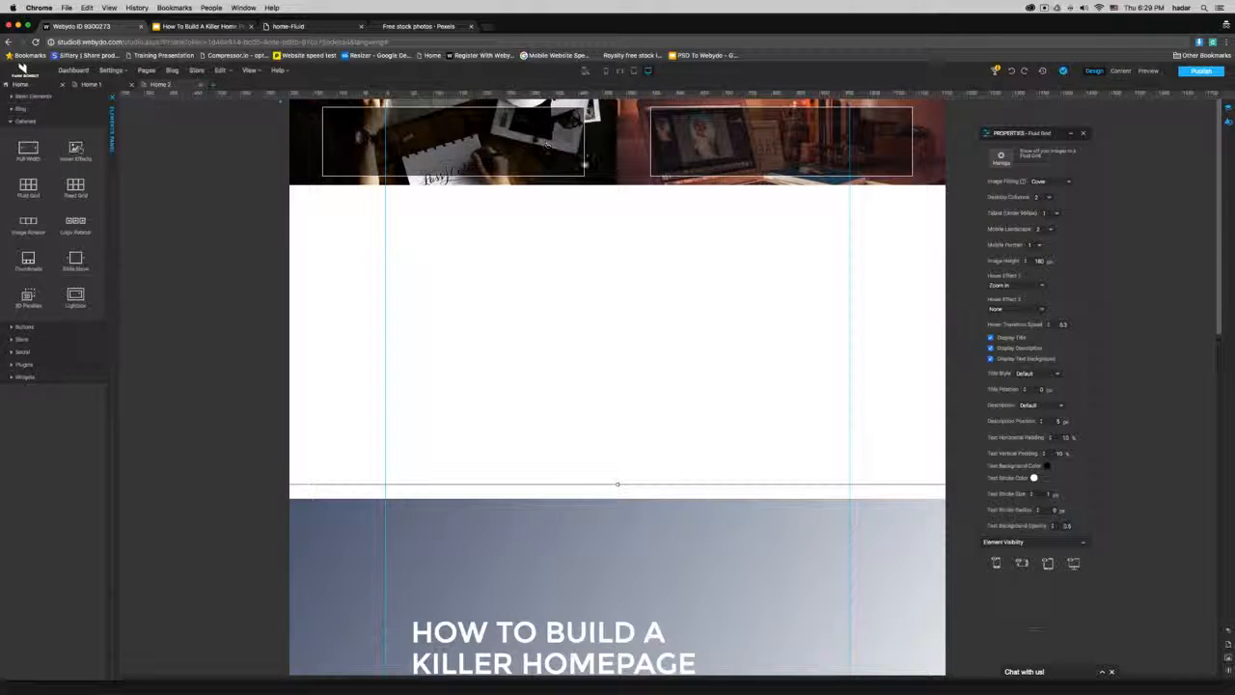
pyautogui.moveTo(634, 73)
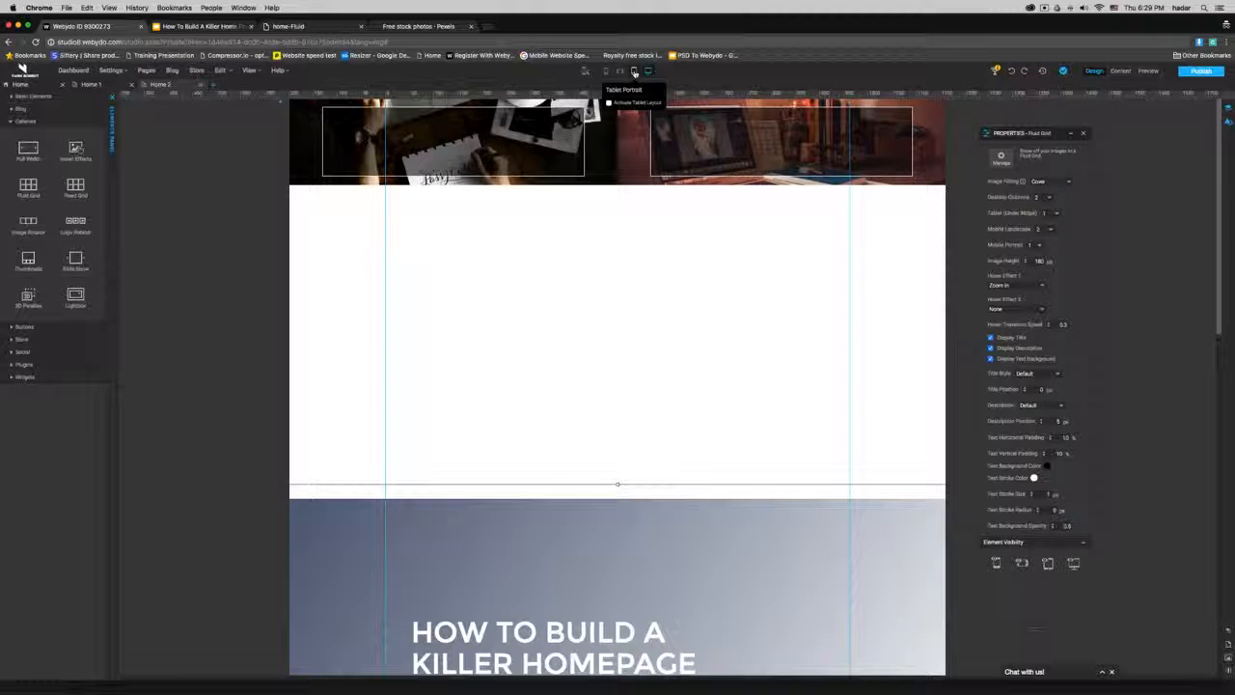
pyautogui.click(634, 74)
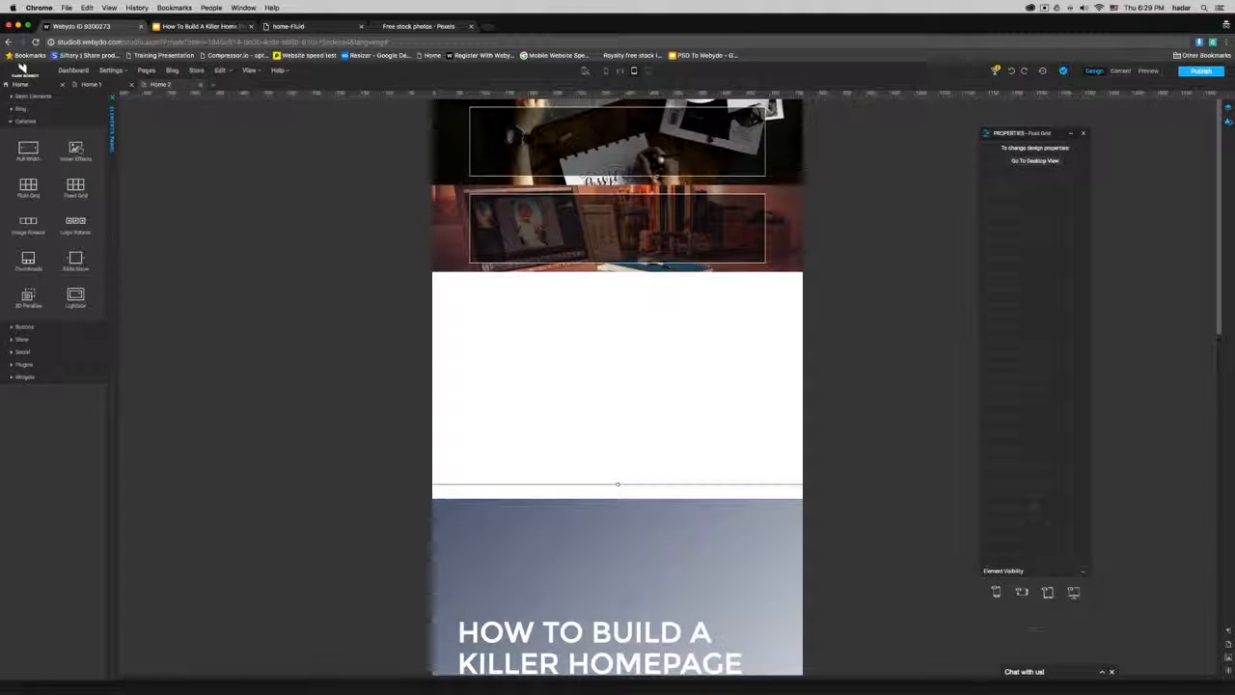
pyautogui.click(647, 71)
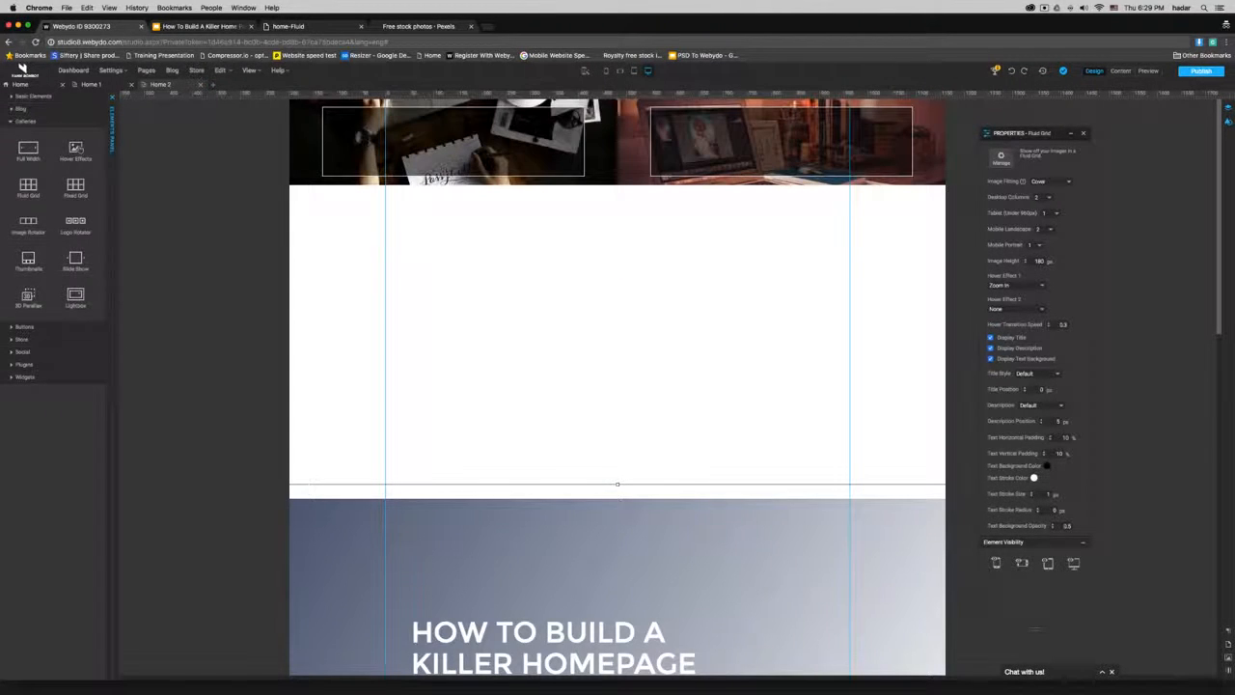
pyautogui.click(1051, 213)
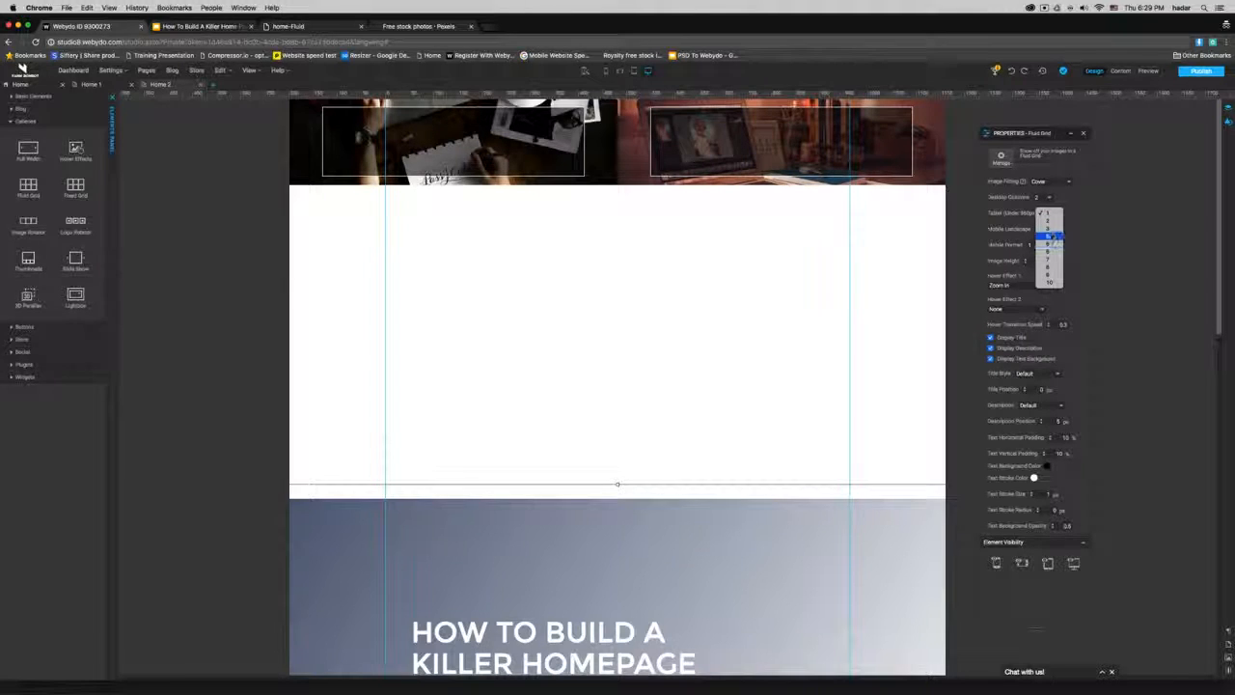
pyautogui.click(1042, 220)
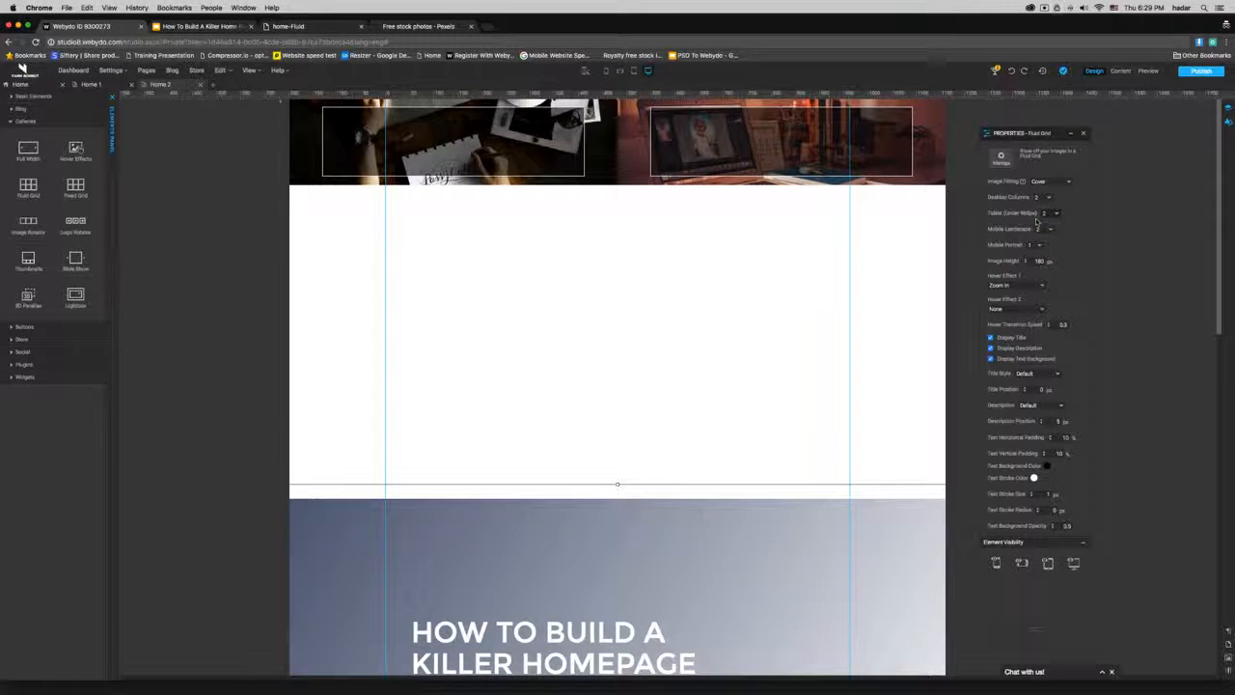
pyautogui.click(634, 72)
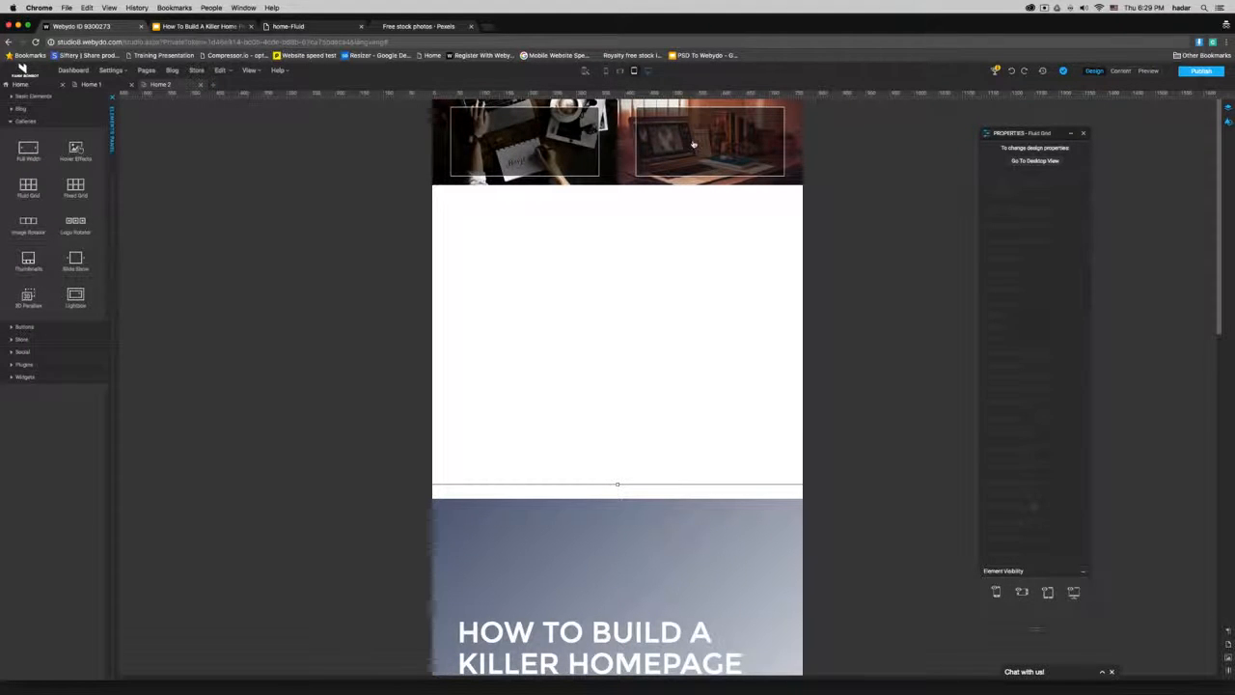
pyautogui.click(647, 70)
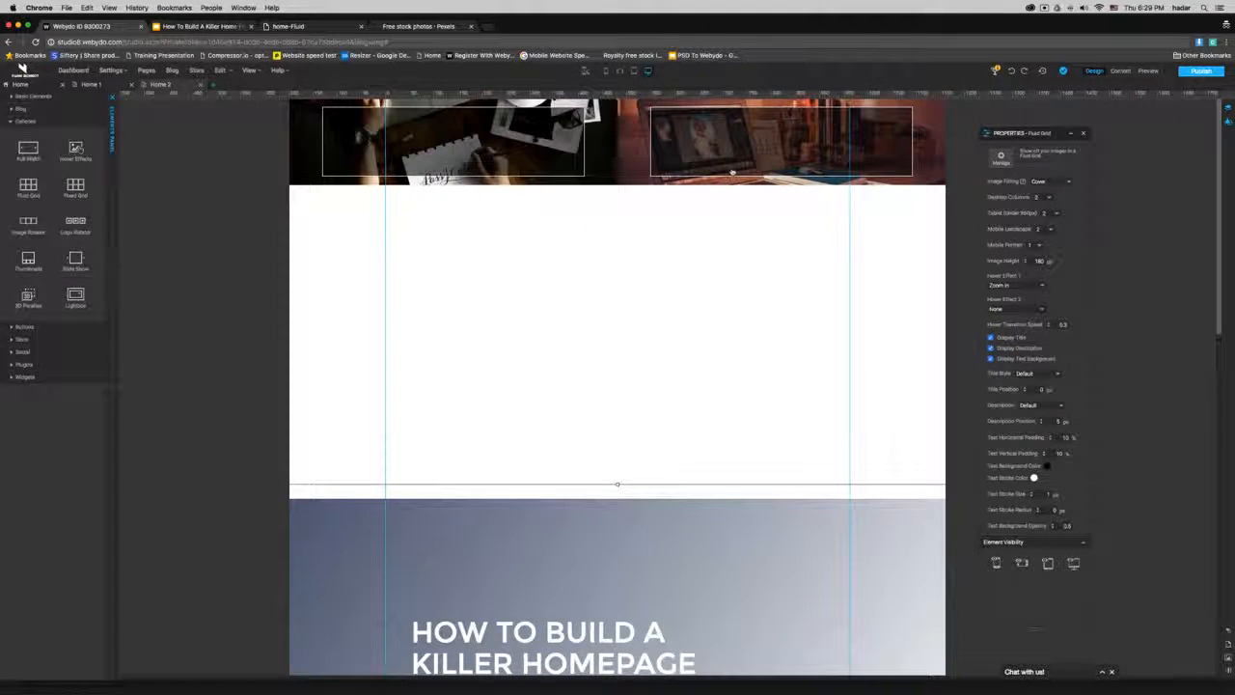
# Step: Set the Fluid Grid's mobile landscape columns to 1 and its image height to 800 px
pyautogui.click(1055, 215)
pyautogui.click(1057, 215)
pyautogui.click(1054, 214)
pyautogui.click(1049, 228)
pyautogui.click(1043, 245)
pyautogui.click(1046, 248)
pyautogui.write('1')
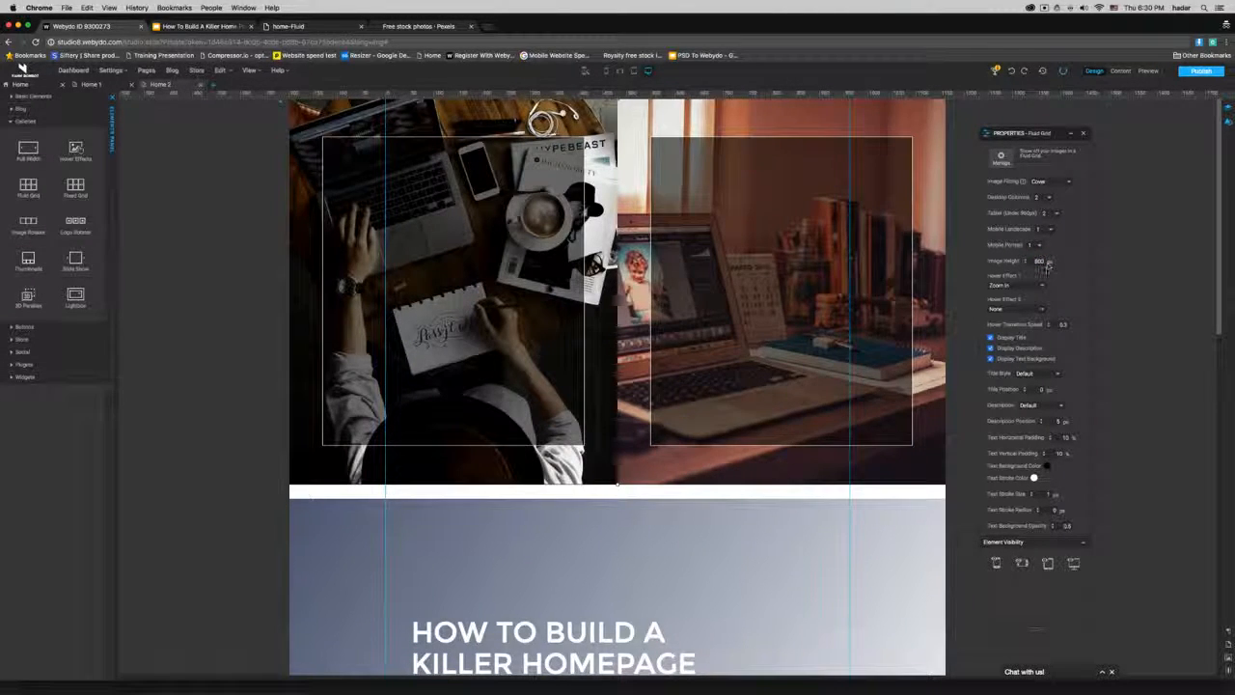
# Step: Set the gallery's Hover Effect 1 to None and turn off the display of title, description and text background
pyautogui.click(1008, 284)
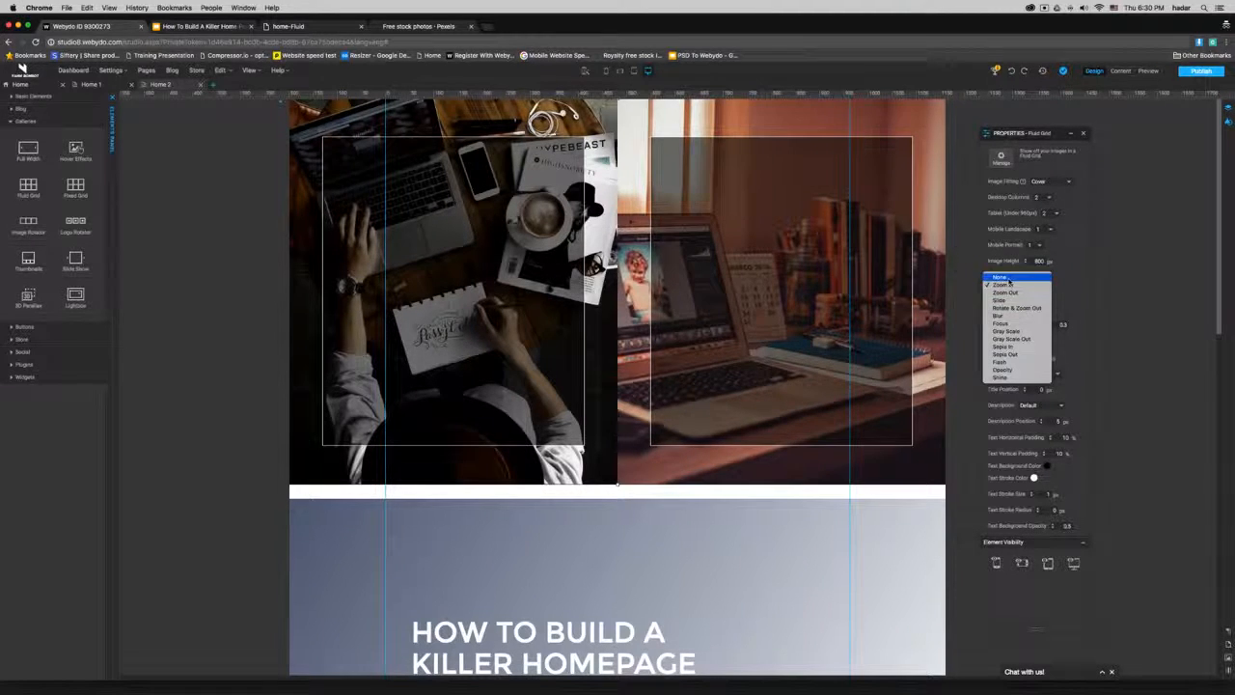
pyautogui.click(1032, 281)
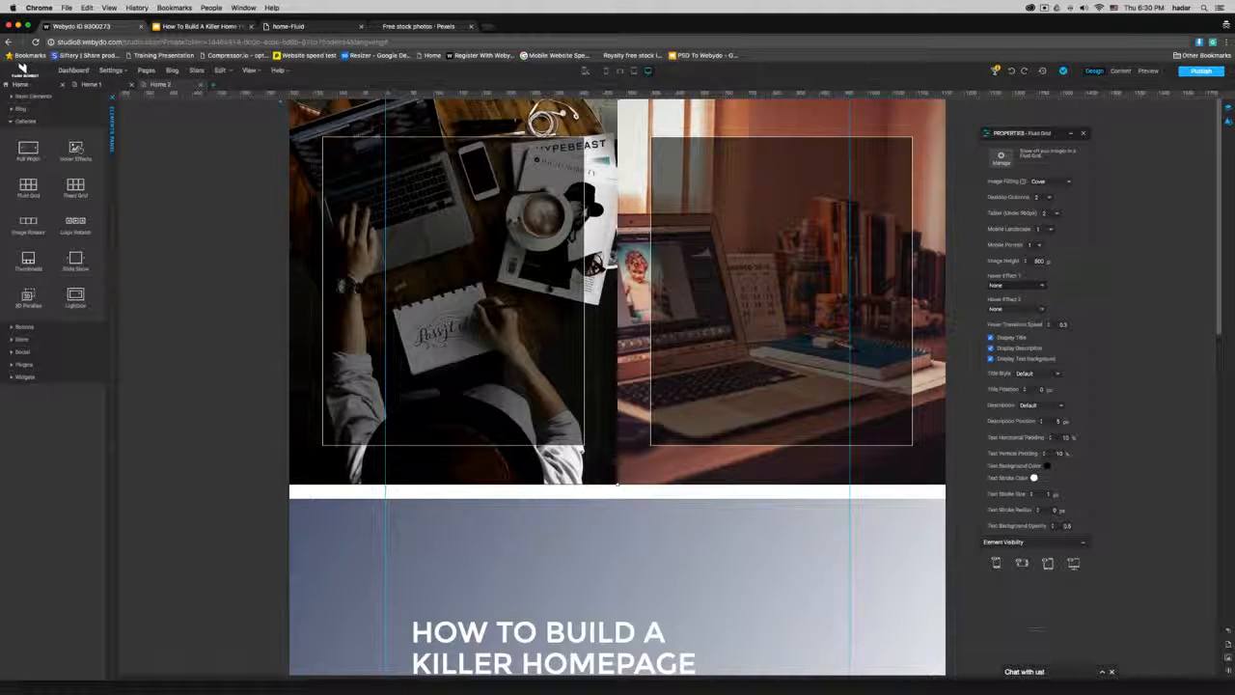
pyautogui.click(990, 336)
pyautogui.click(990, 347)
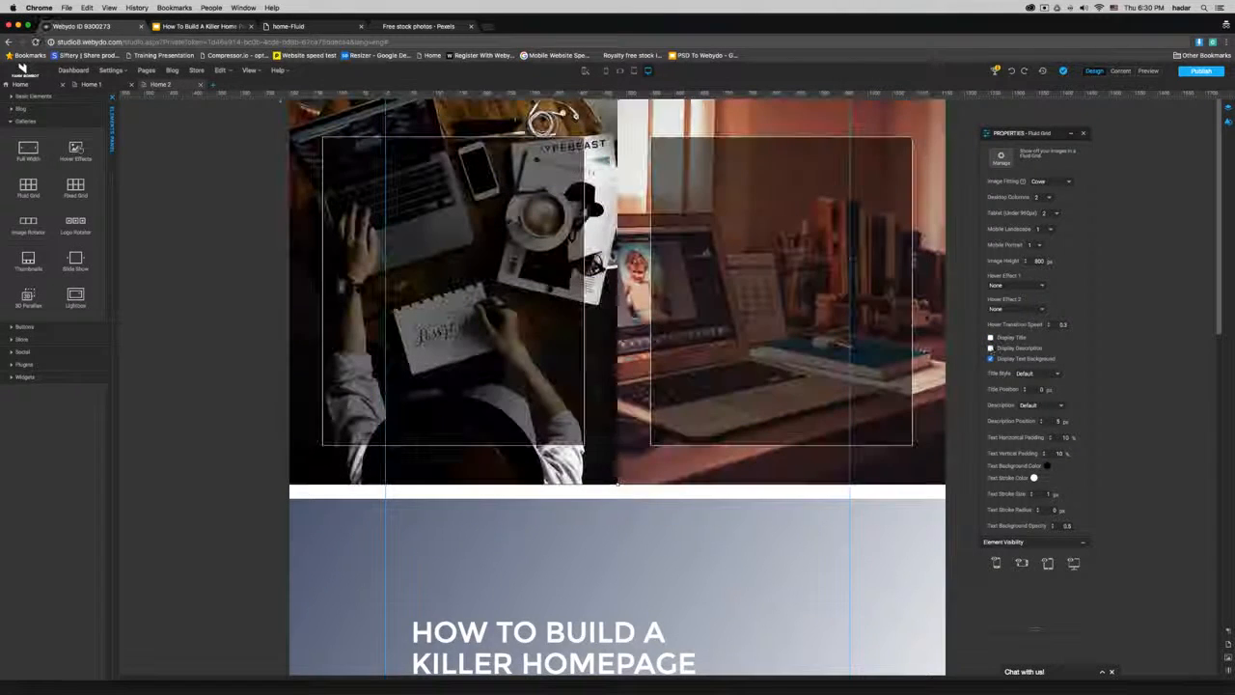
pyautogui.click(990, 359)
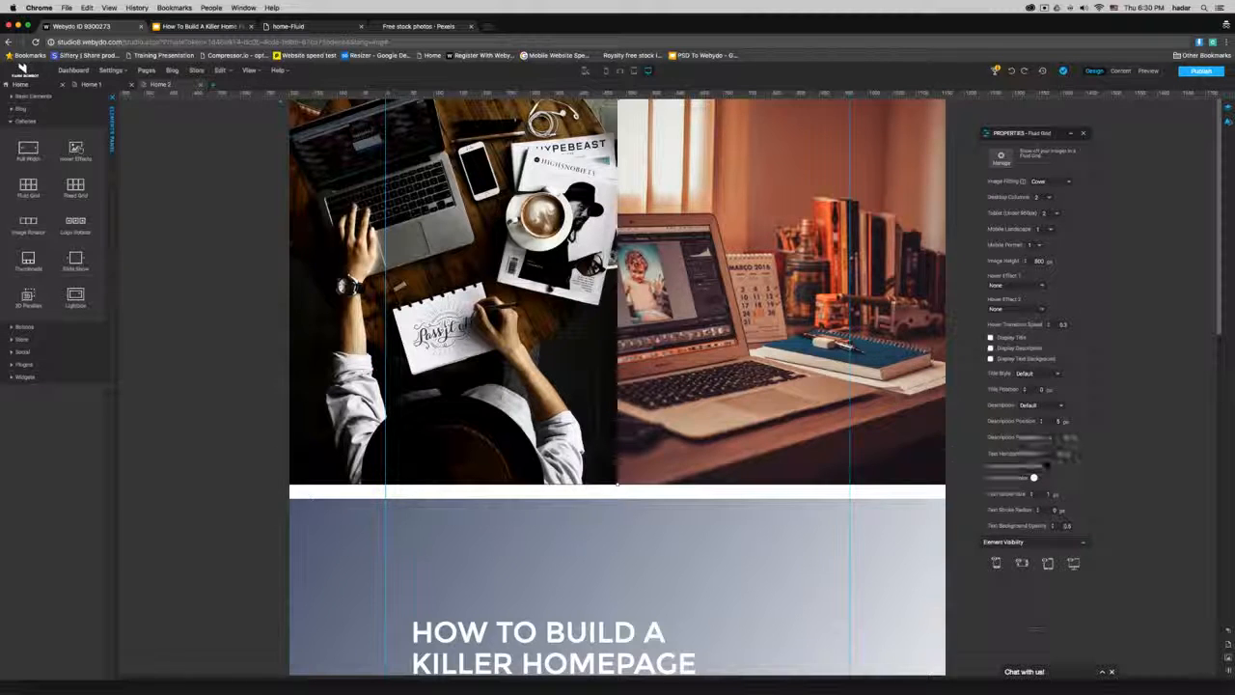
# Step: Move the gradient shape below the gallery up so that it overlaps the lower part of the gallery
pyautogui.click(594, 531)
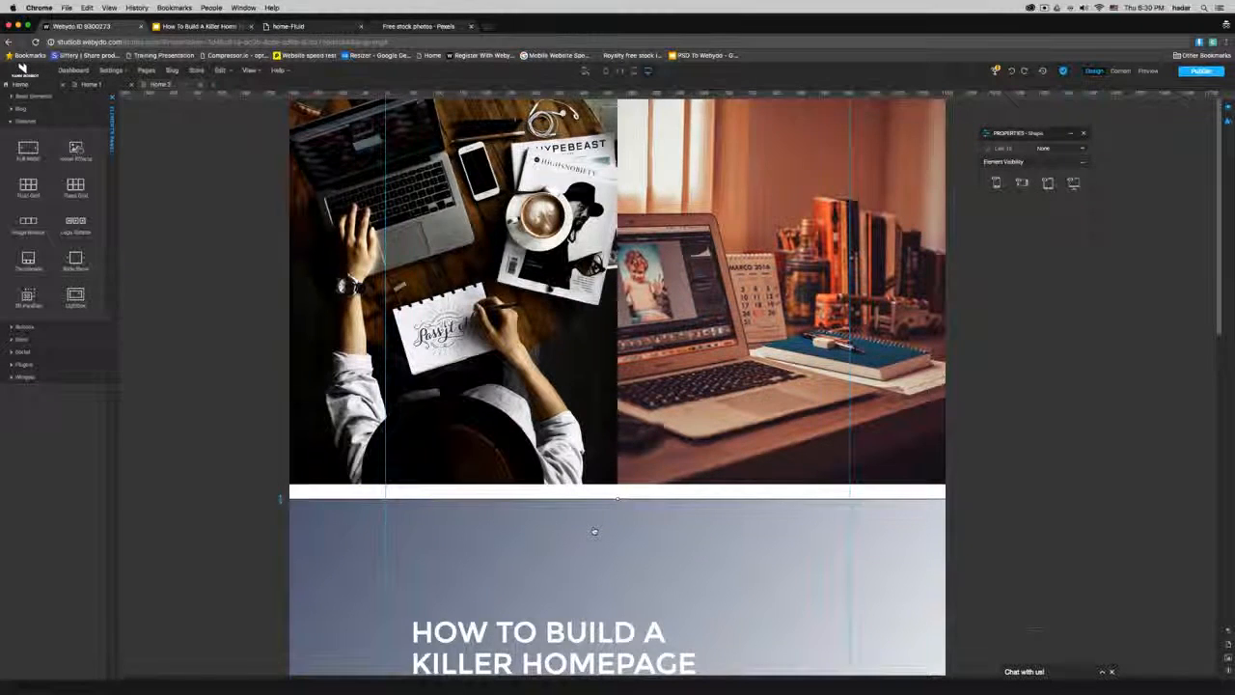
pyautogui.scroll(-3, 594, 532)
pyautogui.click(590, 529)
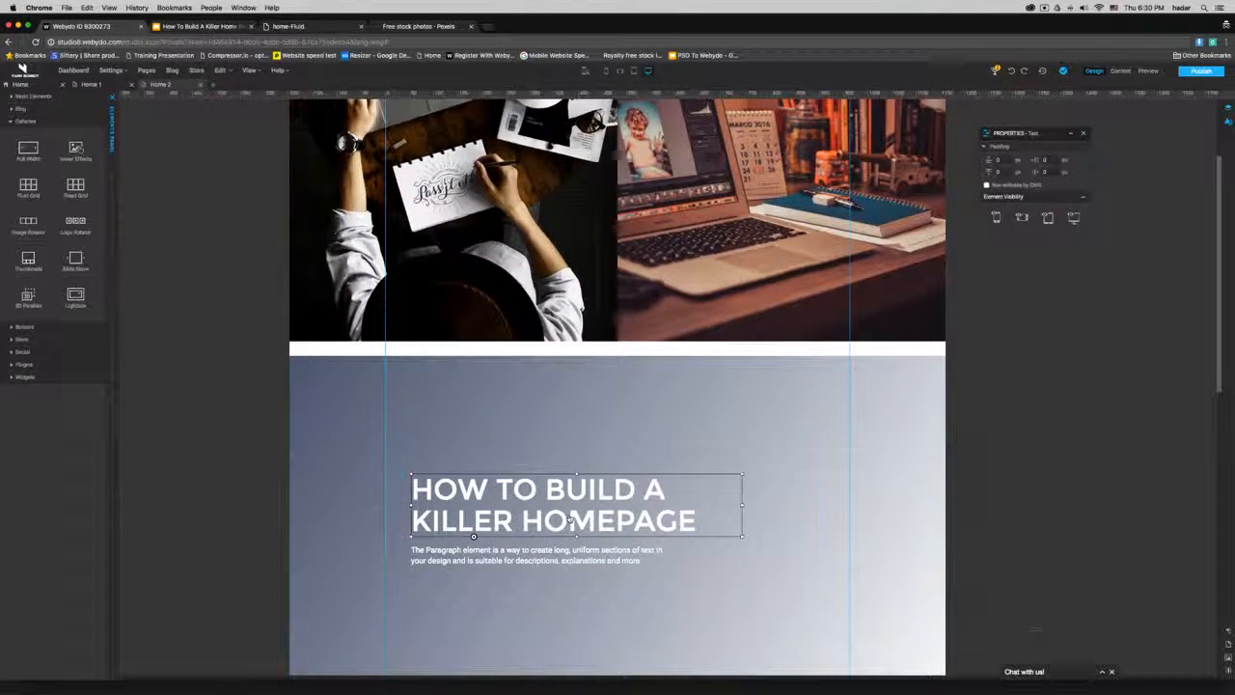
pyautogui.click(709, 385)
pyautogui.moveTo(796, 422); pyautogui.dragTo(809, 208)
pyautogui.scroll(-5, 809, 208)
pyautogui.scroll(4, 840, 193)
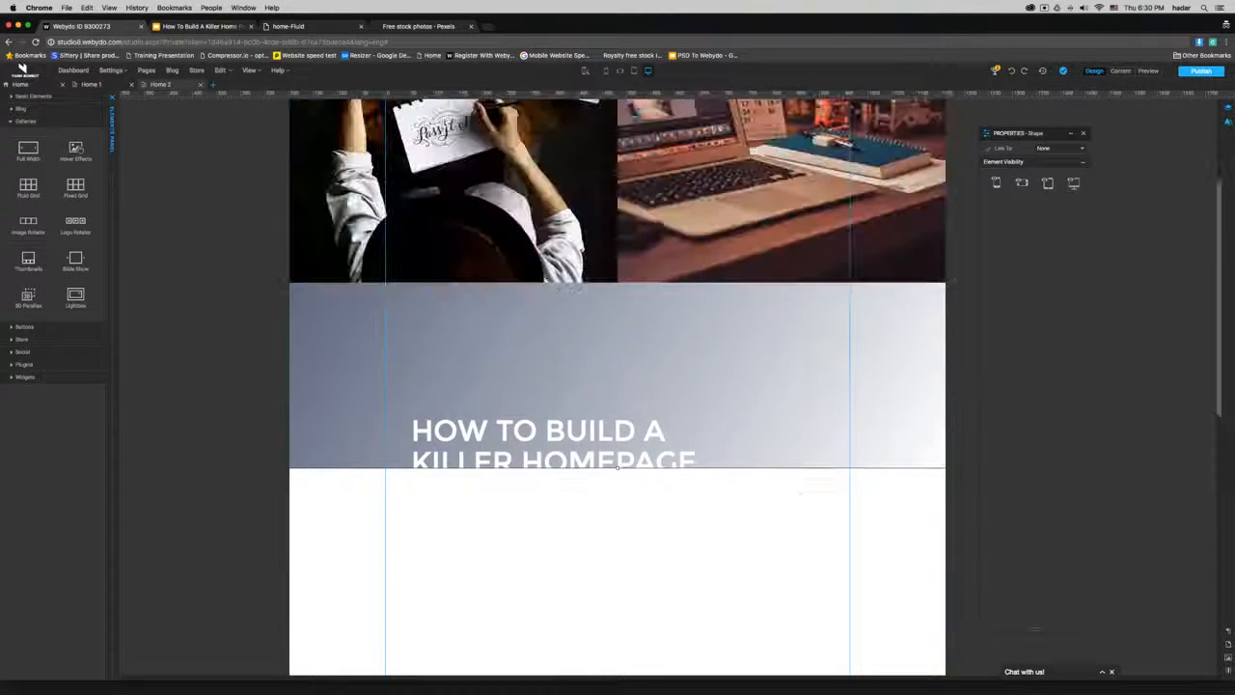
# Step: Send the Fluid Grid gallery to the back, behind the gradient shape
pyautogui.scroll(4, 883, 168)
pyautogui.click(883, 169)
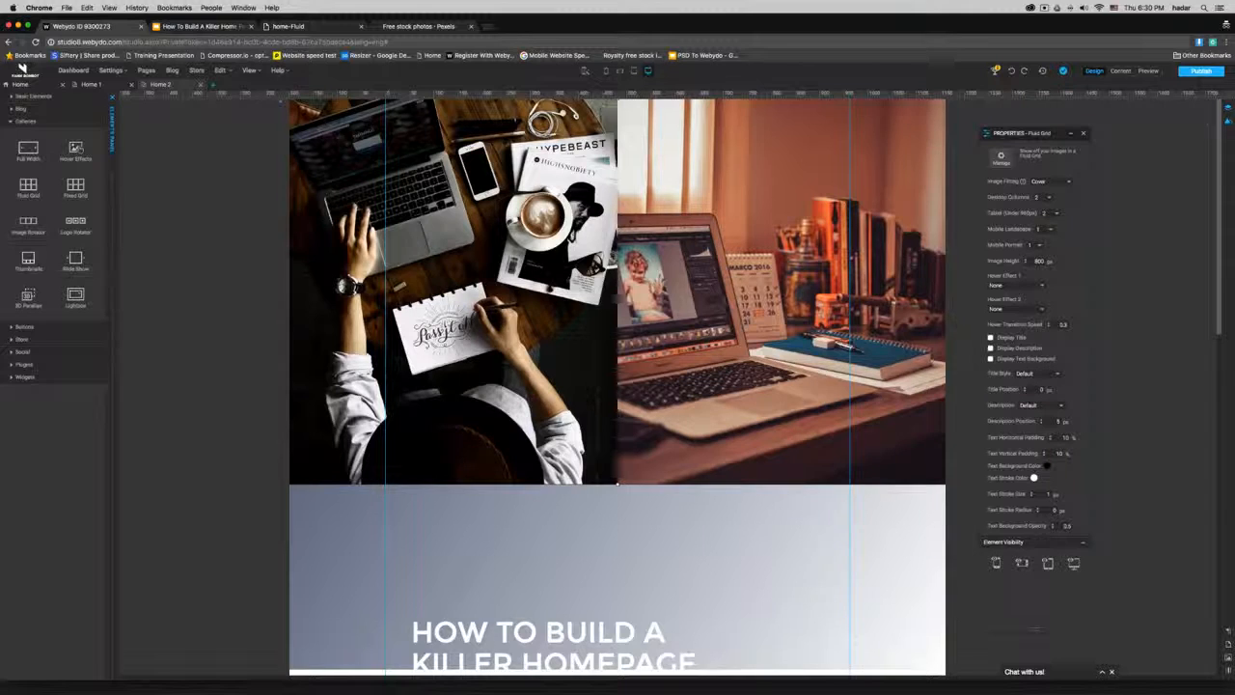
pyautogui.click(1151, 193)
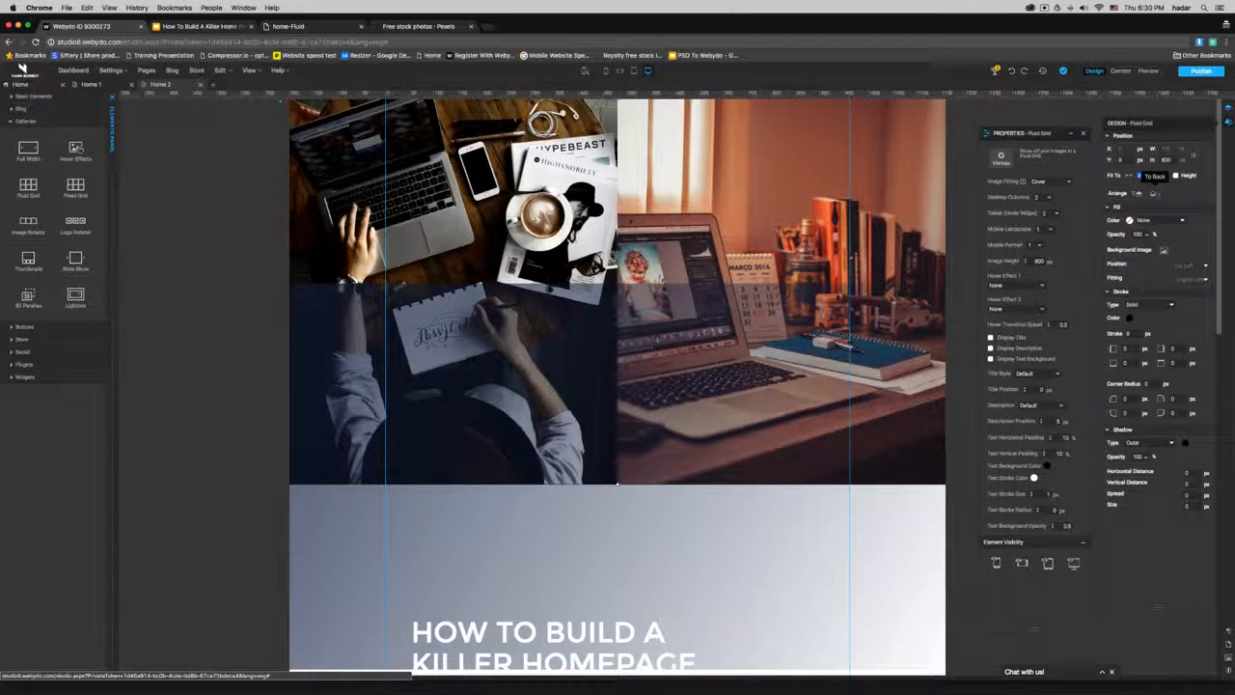
# Step: Set the gradient shape's Y position to 0 px so that it covers the whole two-image gallery
pyautogui.click(898, 311)
pyautogui.doubleClick(1124, 162)
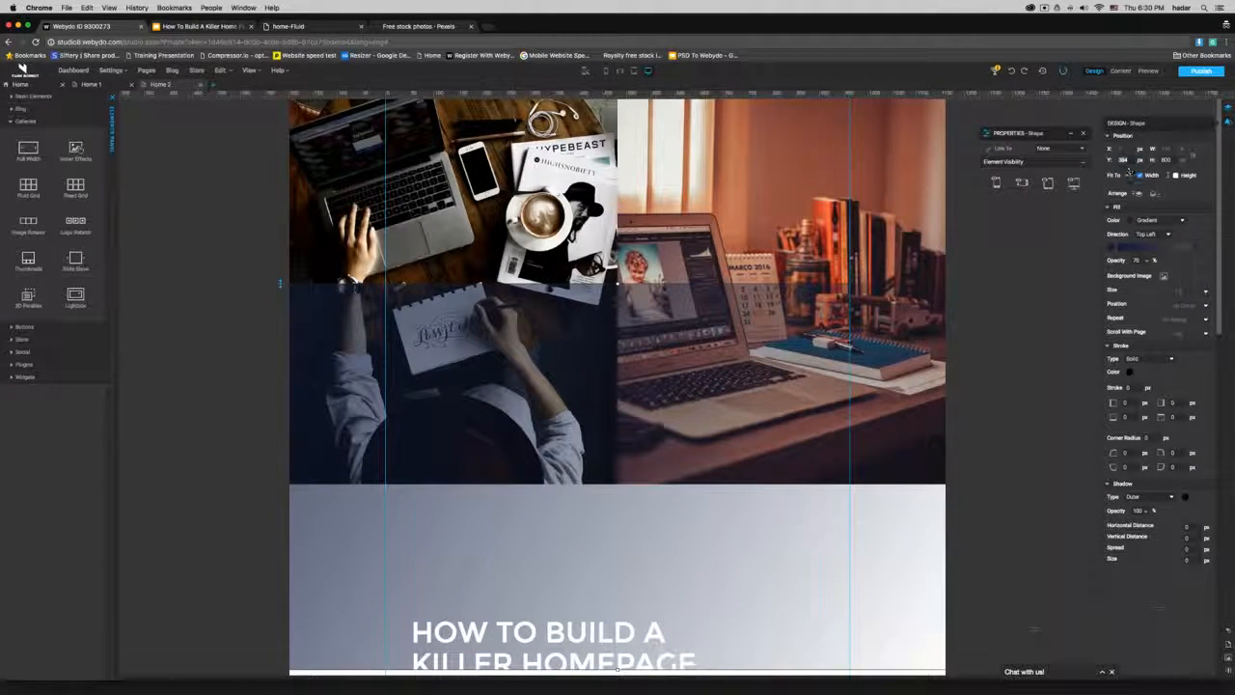
pyautogui.write('0')
pyautogui.press('Return')
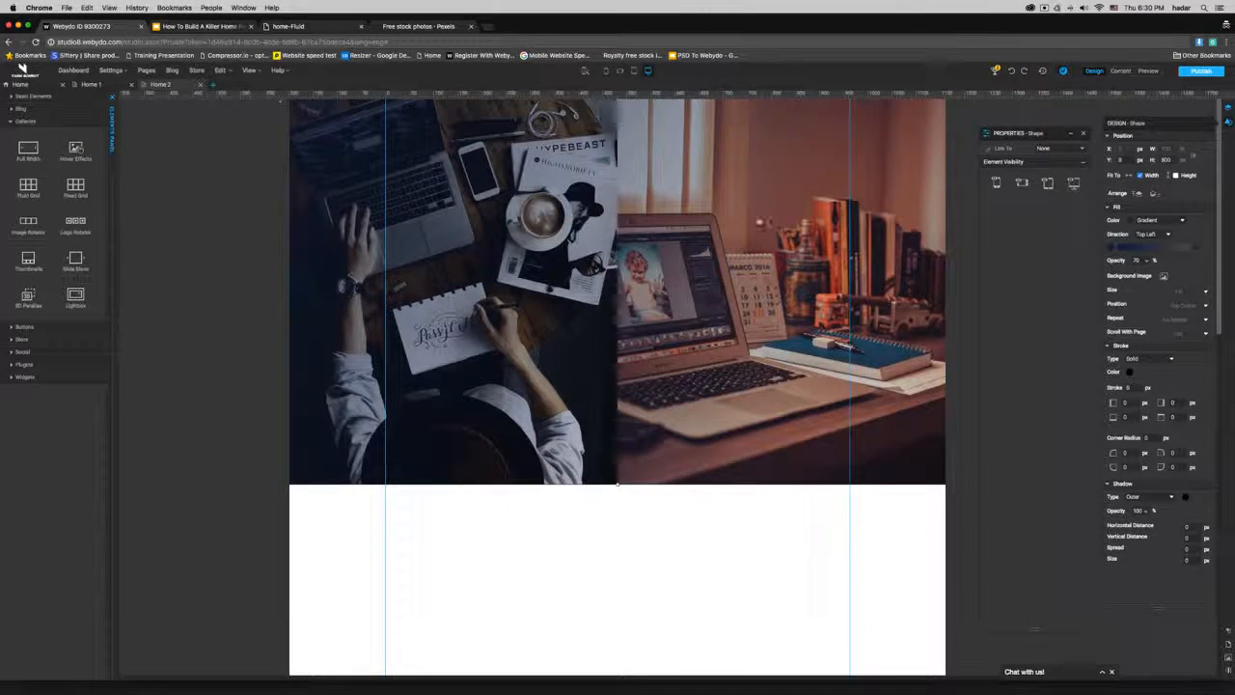
# Step: Duplicate the gradient shape and place the copy across the lower gallery edge and the heading below it
pyautogui.rightClick(756, 224)
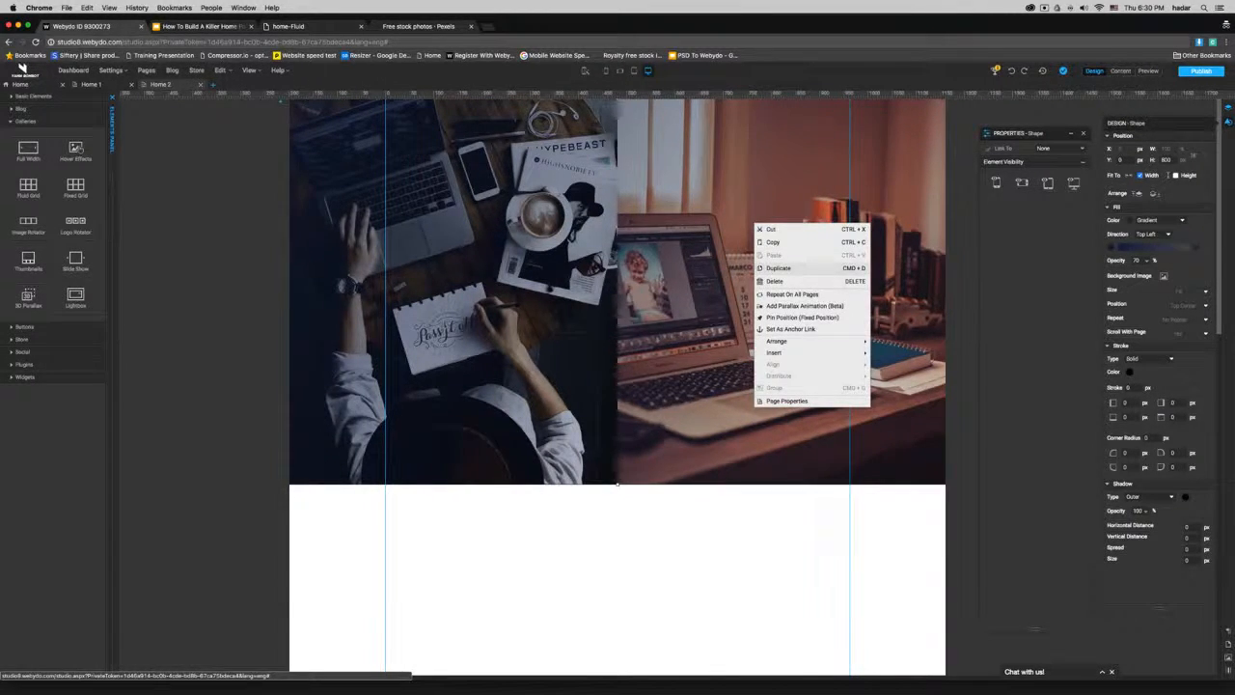
pyautogui.click(777, 268)
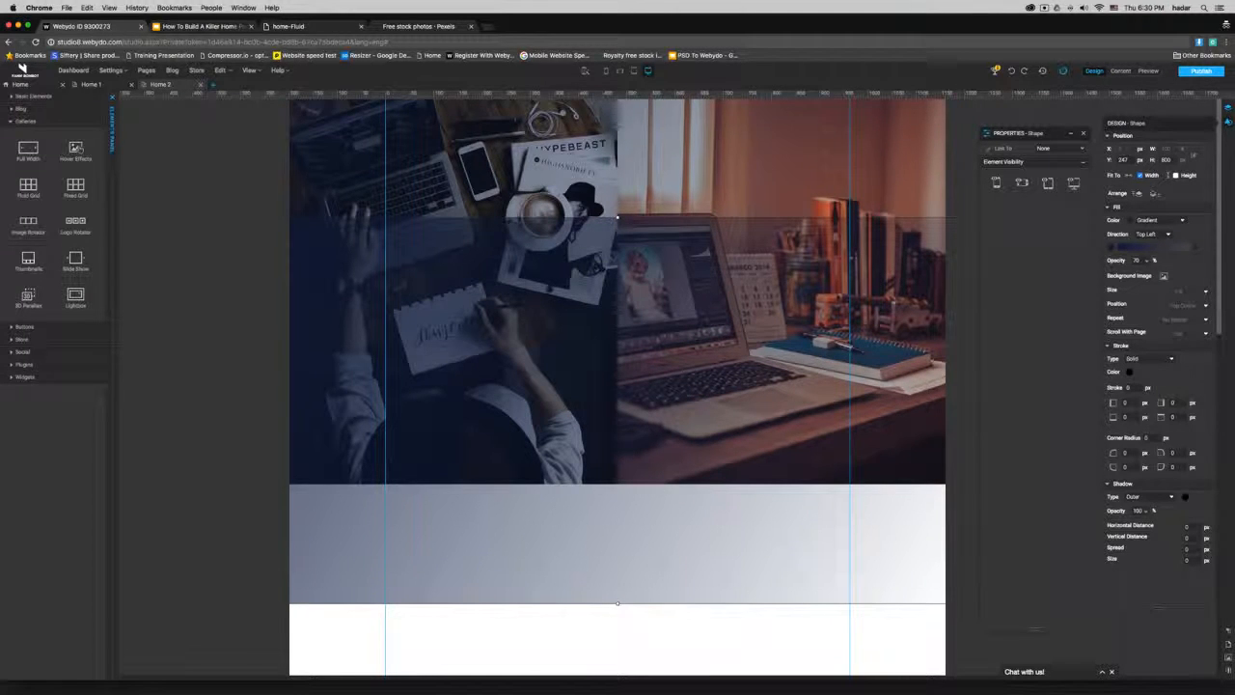
pyautogui.press('super+z')
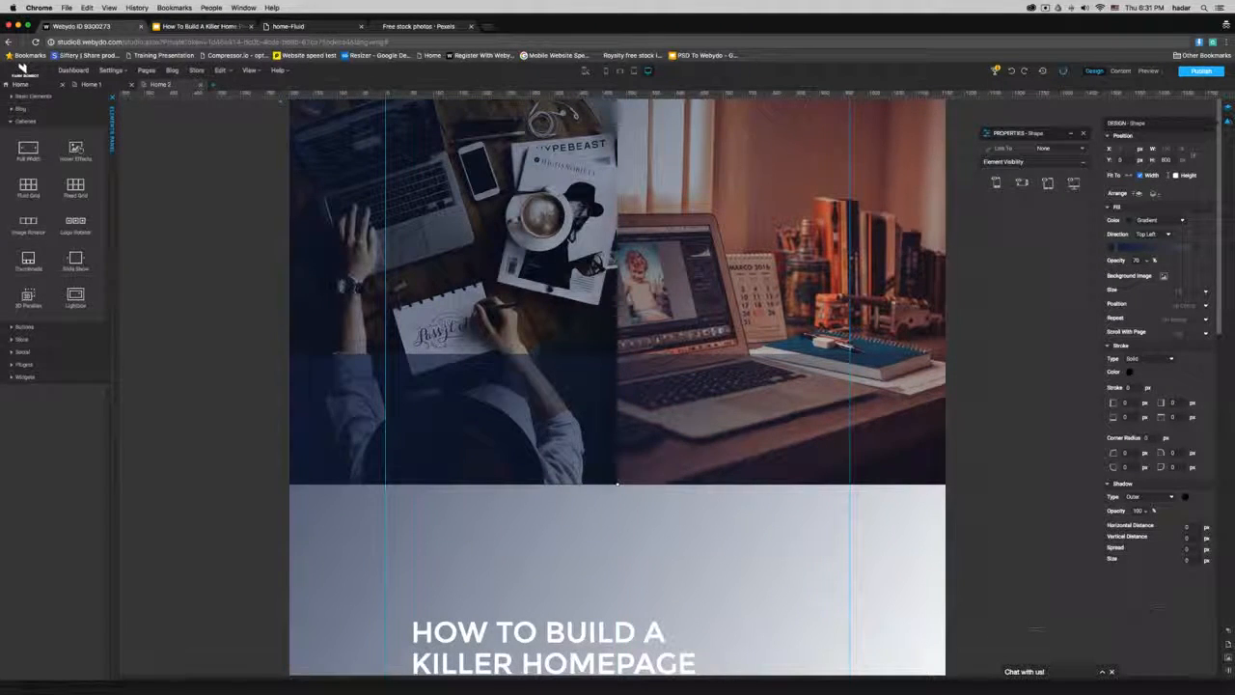
# Step: Set the opacity of the gradient shape over the gallery to 95% and delete the lower gradient copy
pyautogui.doubleClick(1137, 260)
pyautogui.write('95')
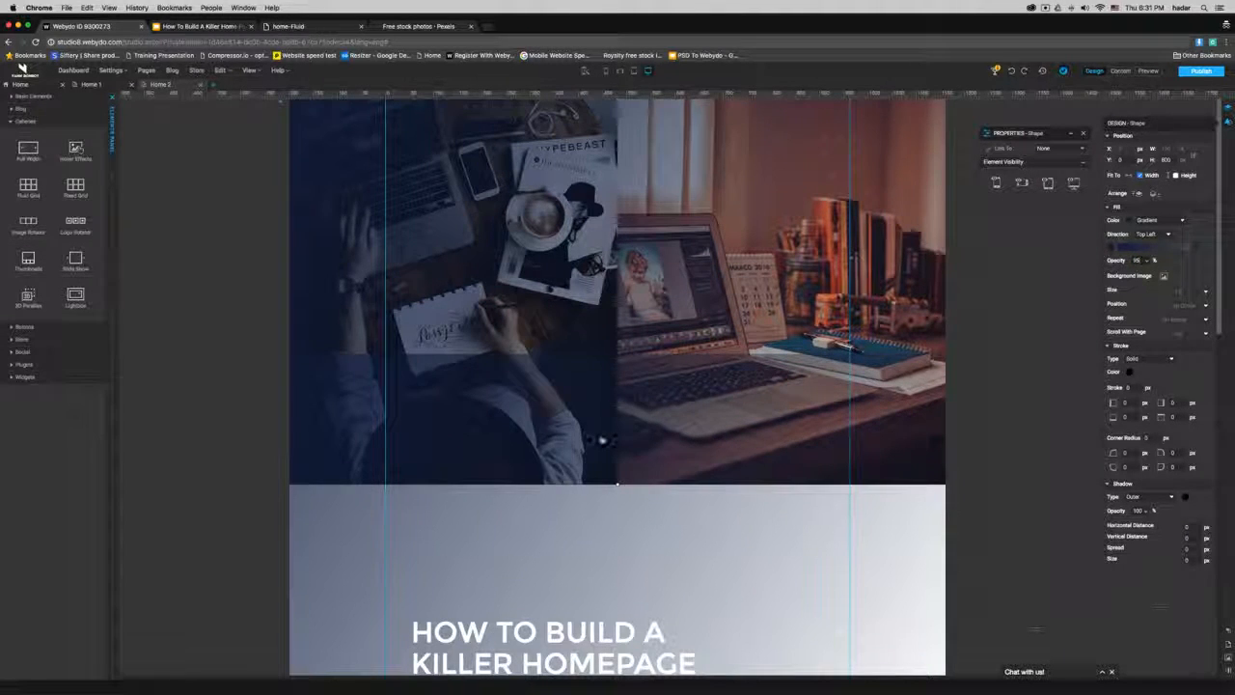
pyautogui.moveTo(601, 444); pyautogui.dragTo(607, 553)
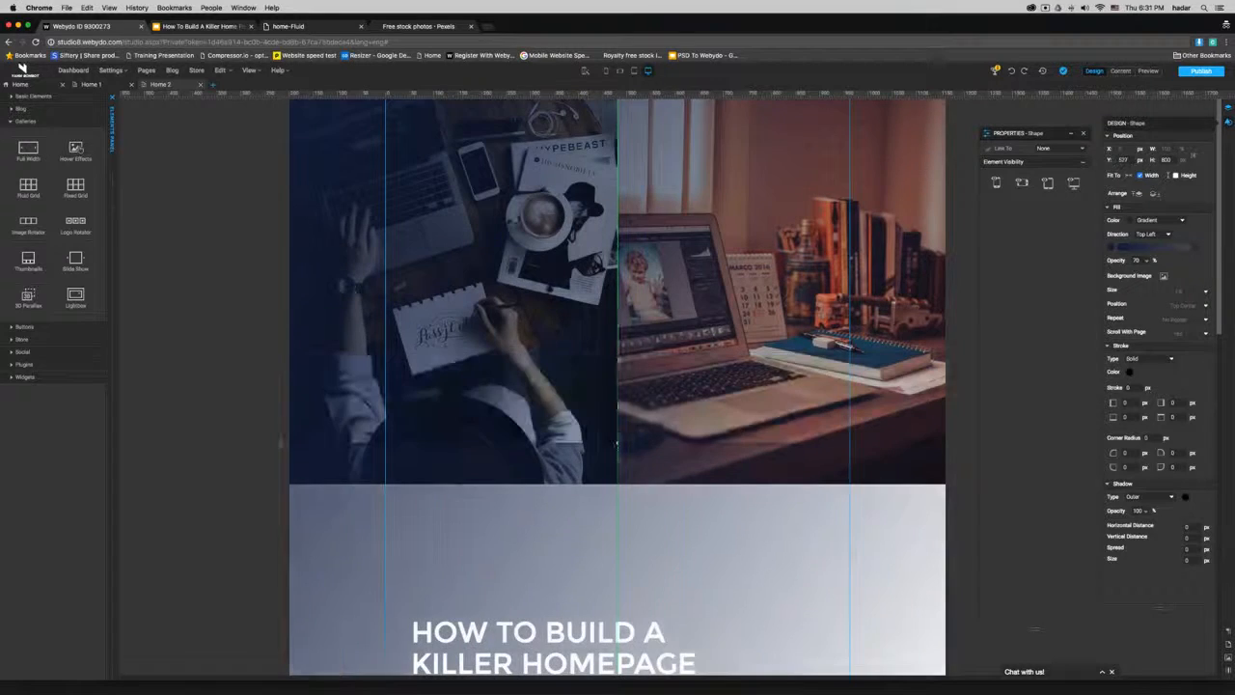
pyautogui.press('Delete')
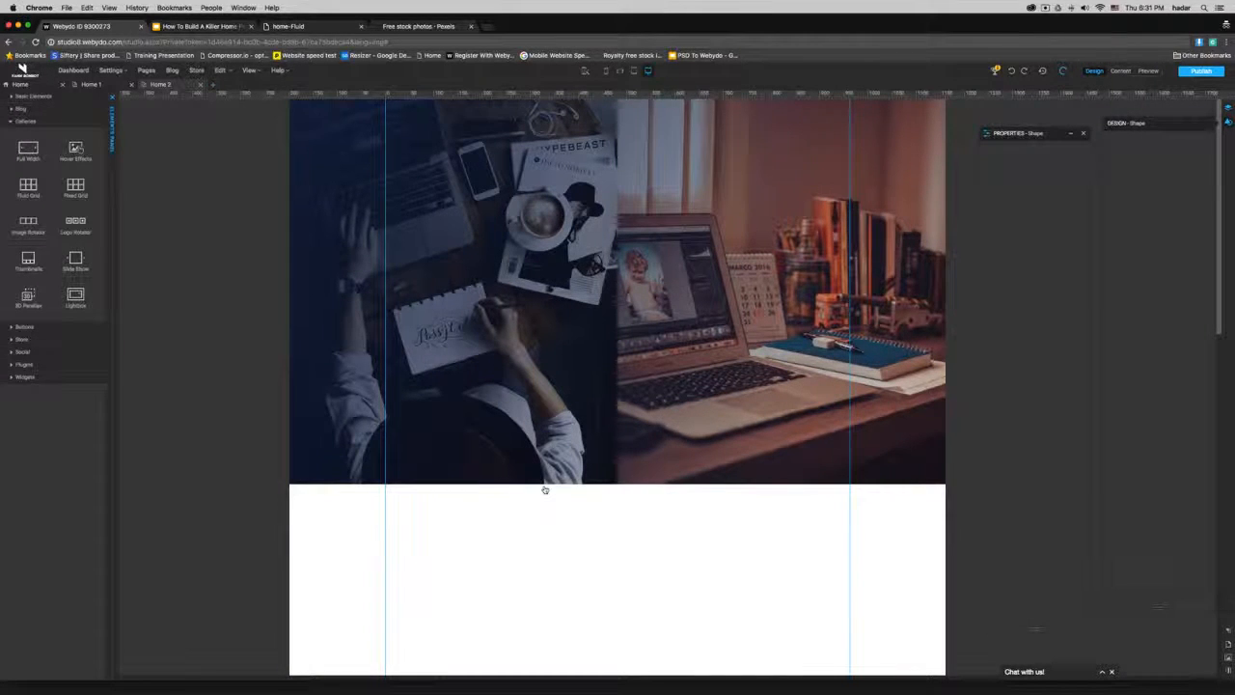
# Step: Move the white heading and its paragraph together from below the gallery up onto the middle of the banner
pyautogui.scroll(-2, 588, 577)
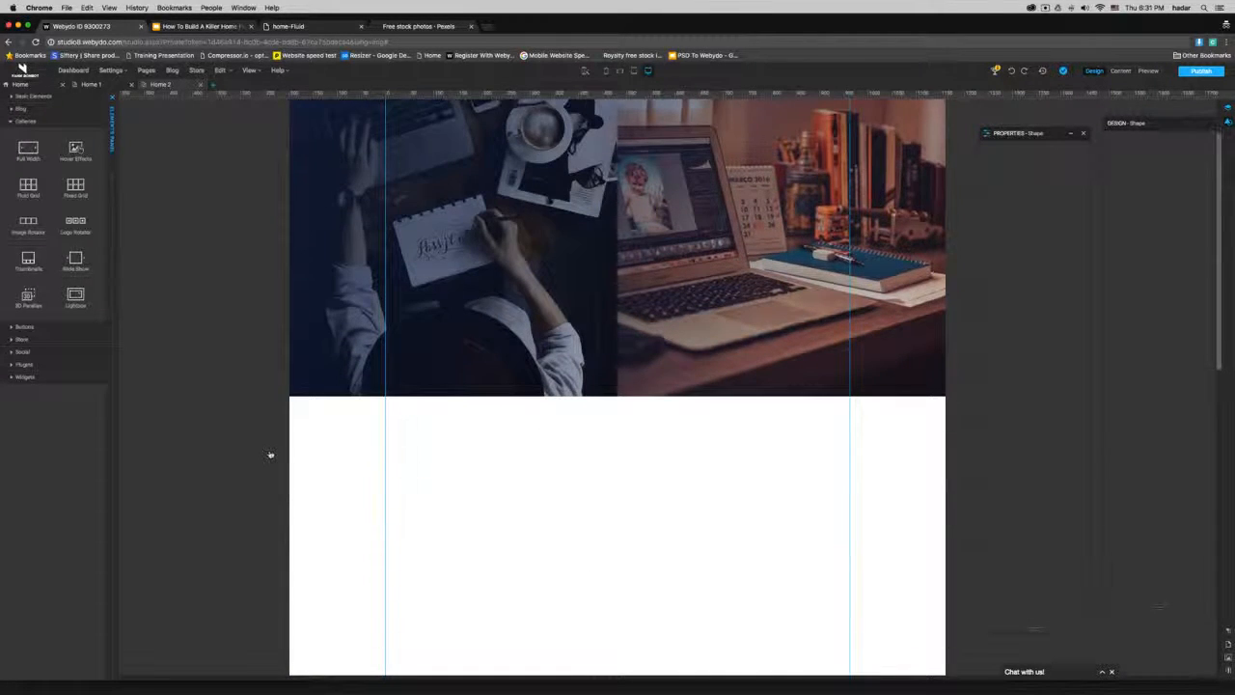
pyautogui.scroll(-8, 270, 455)
pyautogui.moveTo(314, 191); pyautogui.dragTo(855, 599)
pyautogui.scroll(8, 855, 598)
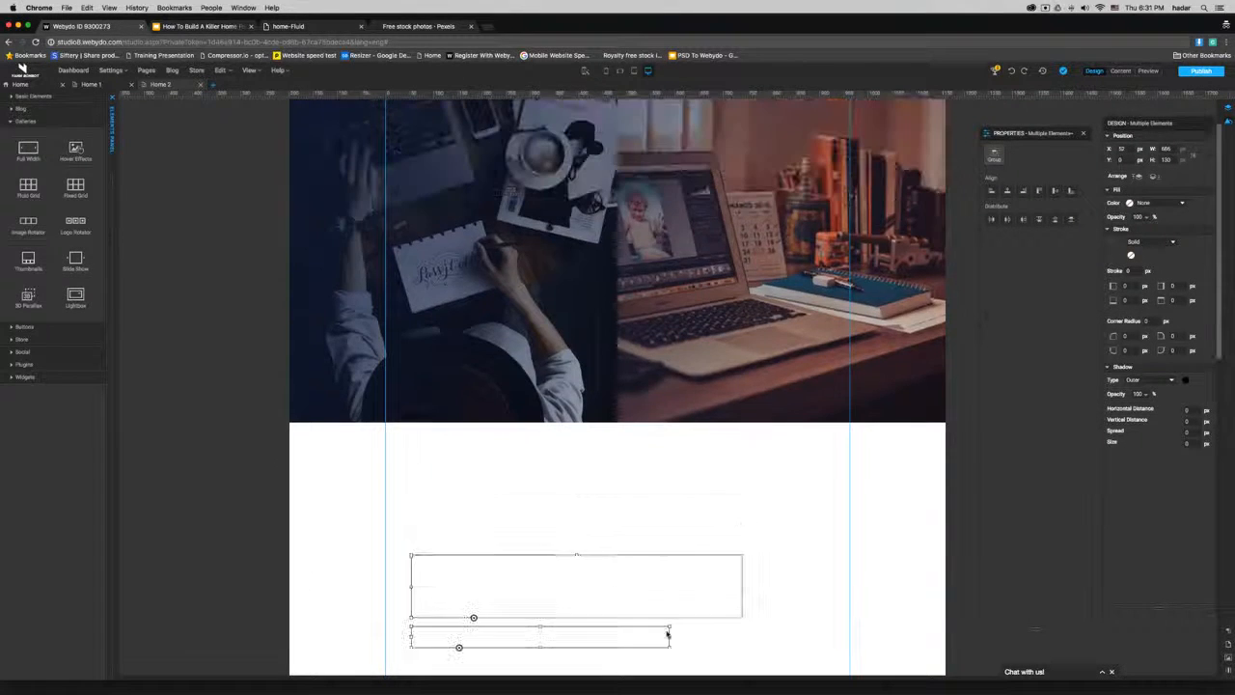
pyautogui.moveTo(631, 557); pyautogui.dragTo(647, 279)
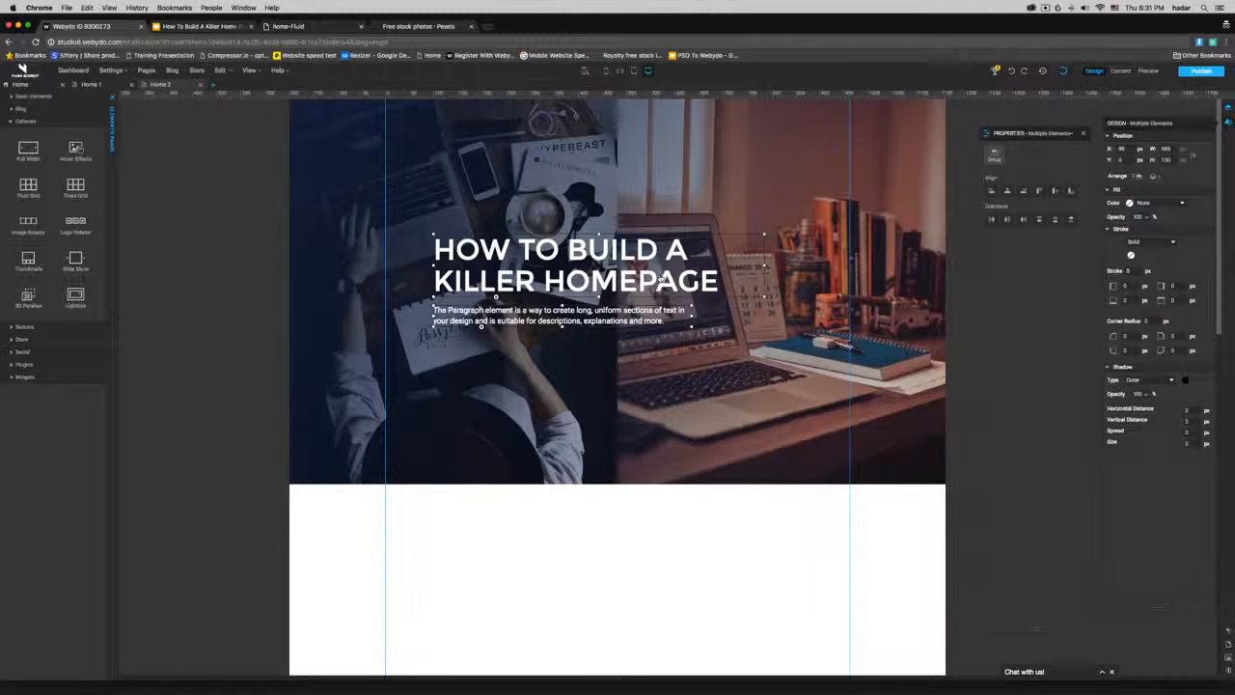
# Step: Replace the banner heading's text with DESIGNER and centre-align it
pyautogui.doubleClick(646, 279)
pyautogui.press('super+a')
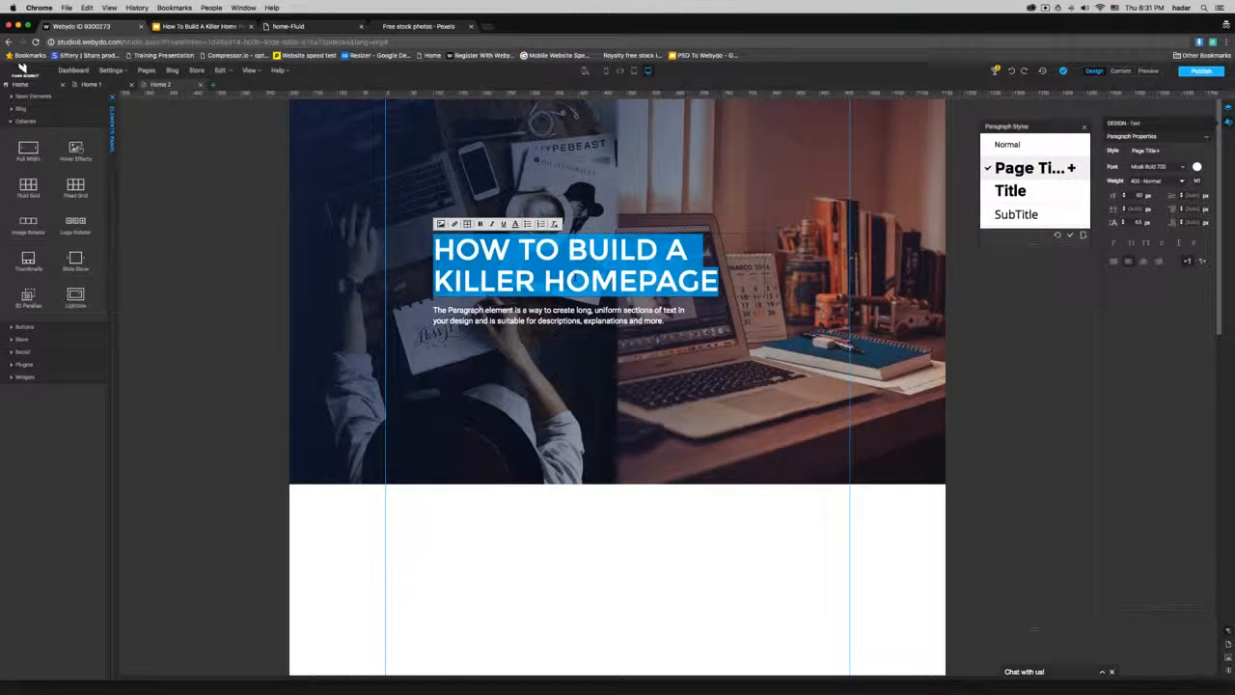
pyautogui.write('DESIGNER')
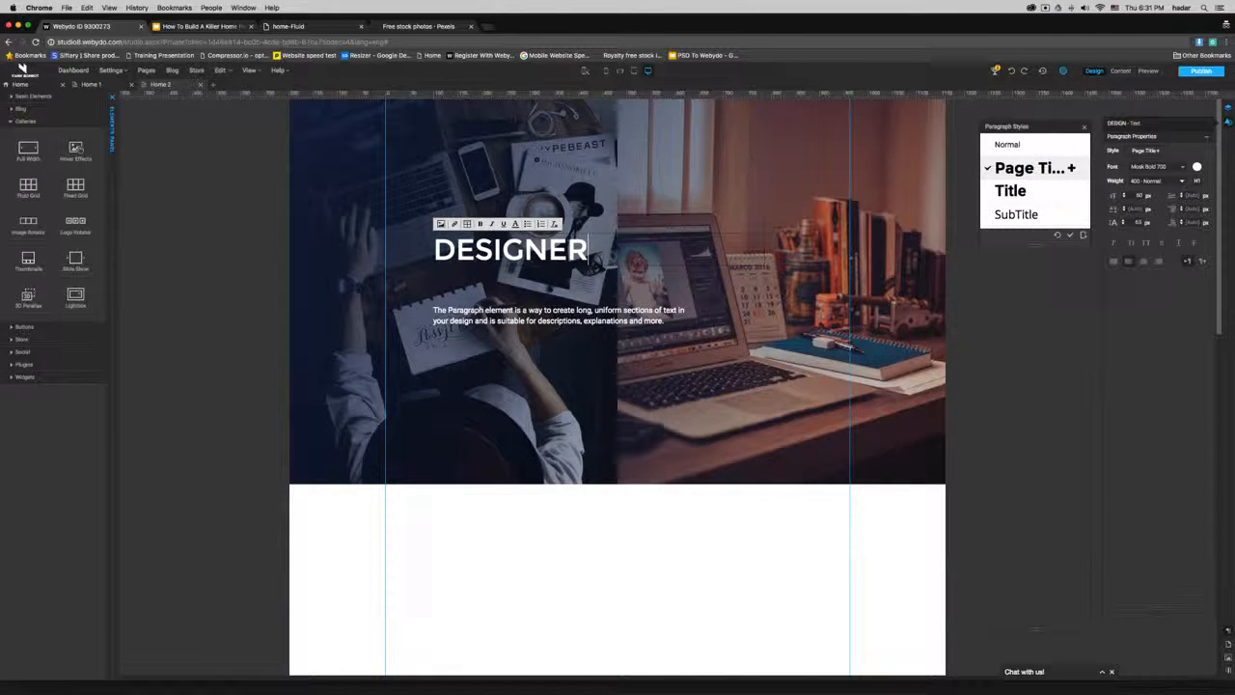
pyautogui.click(575, 542)
pyautogui.doubleClick(514, 249)
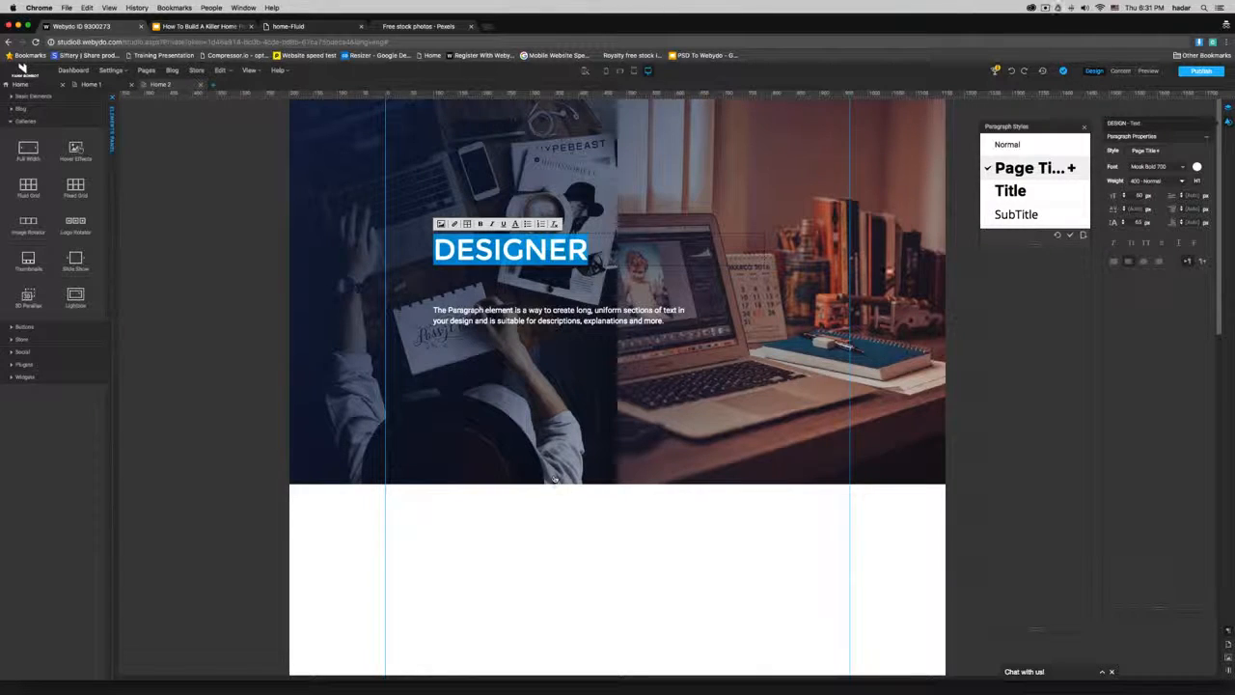
pyautogui.press('super+a')
pyautogui.click(1143, 261)
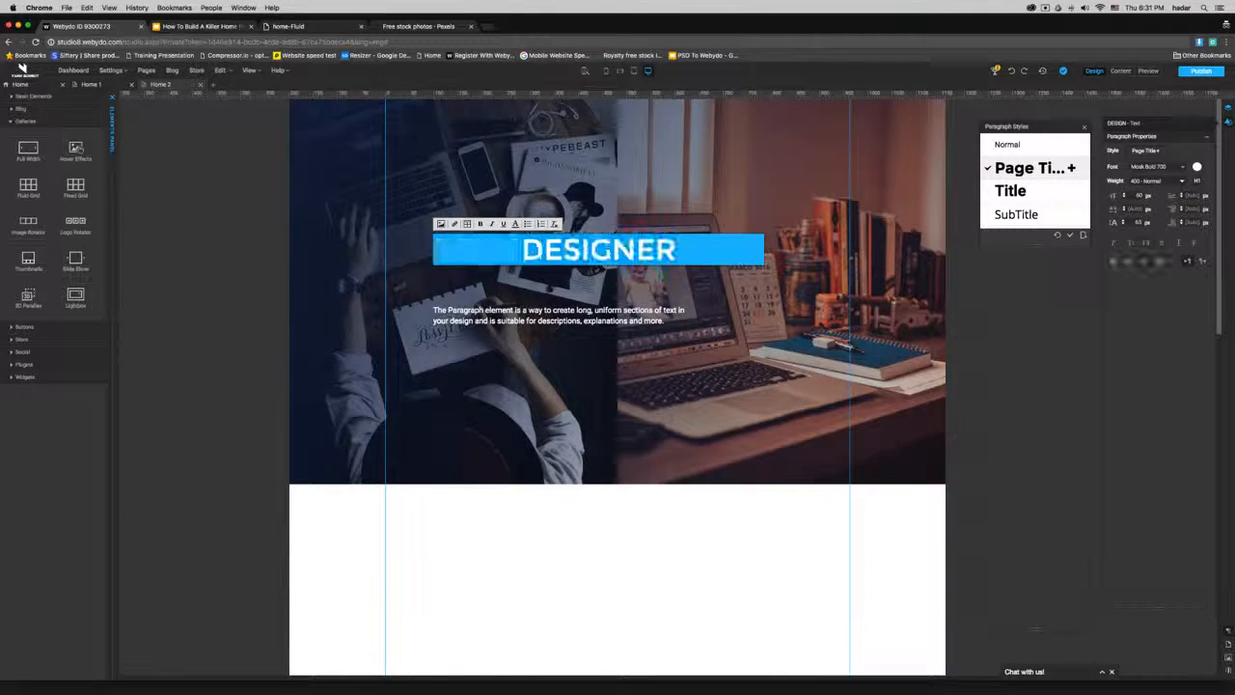
pyautogui.click(662, 511)
# Step: Duplicate the DESIGNER heading, place the copy above and to the right of it, and change its text to CMS
pyautogui.rightClick(592, 249)
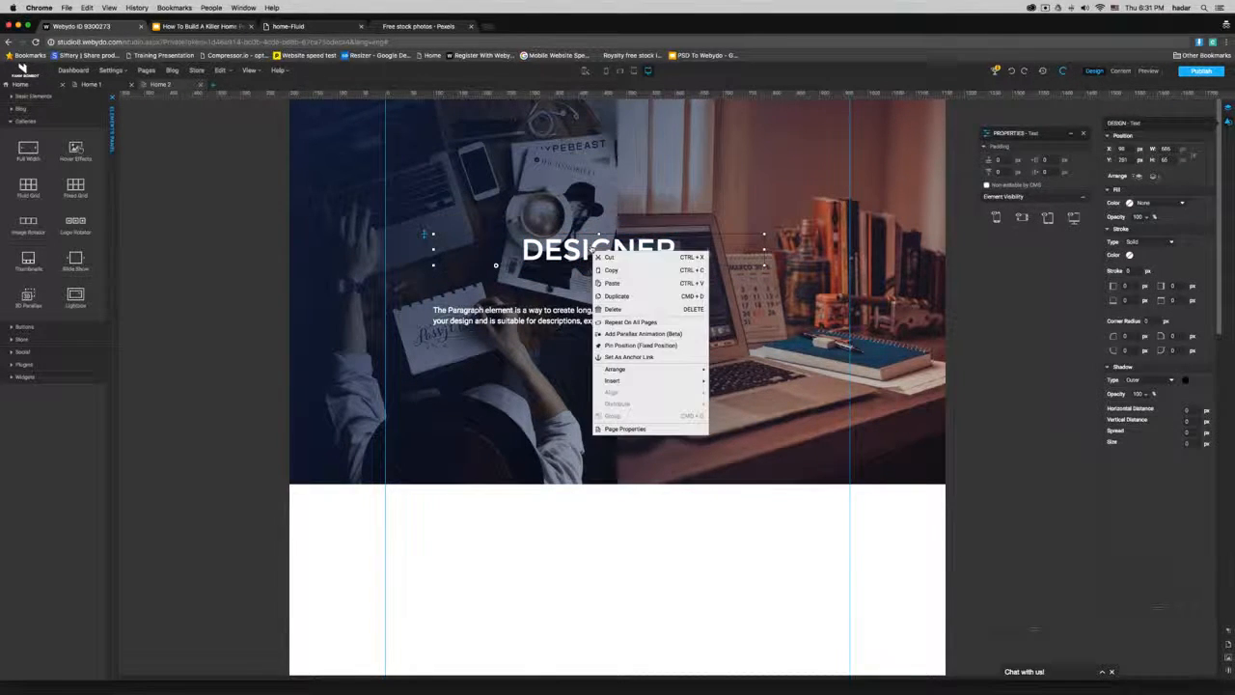
pyautogui.click(618, 295)
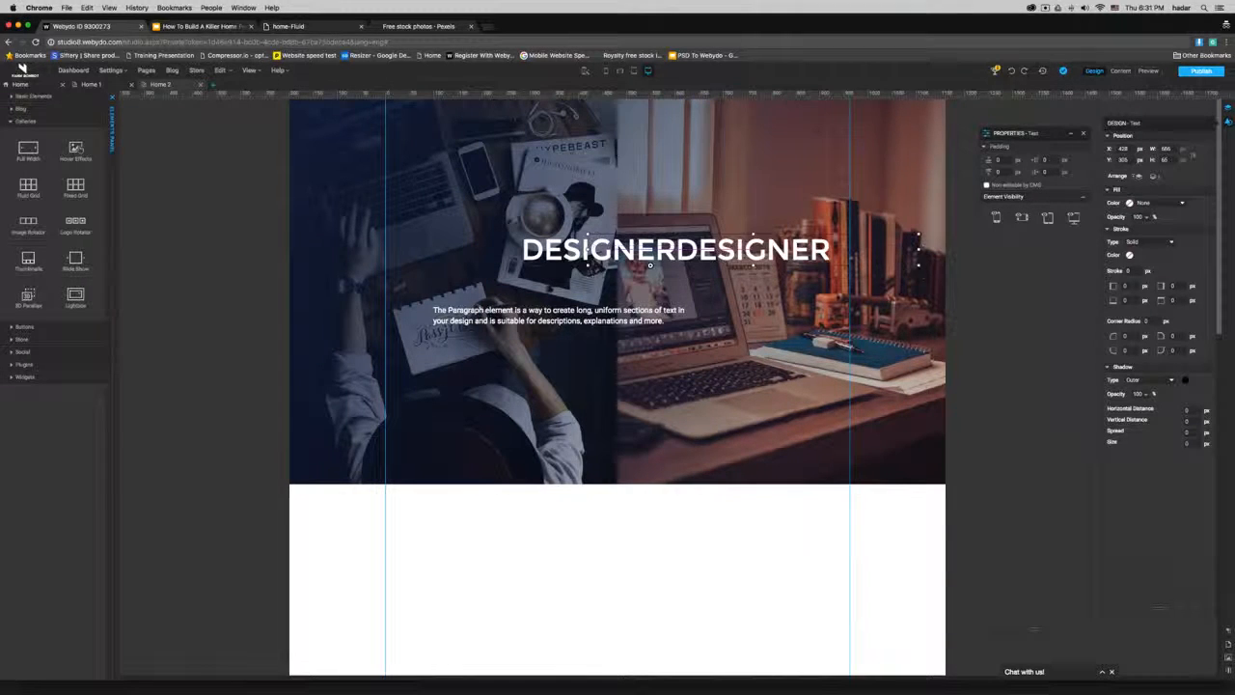
pyautogui.moveTo(650, 263); pyautogui.dragTo(622, 194)
pyautogui.doubleClick(622, 194)
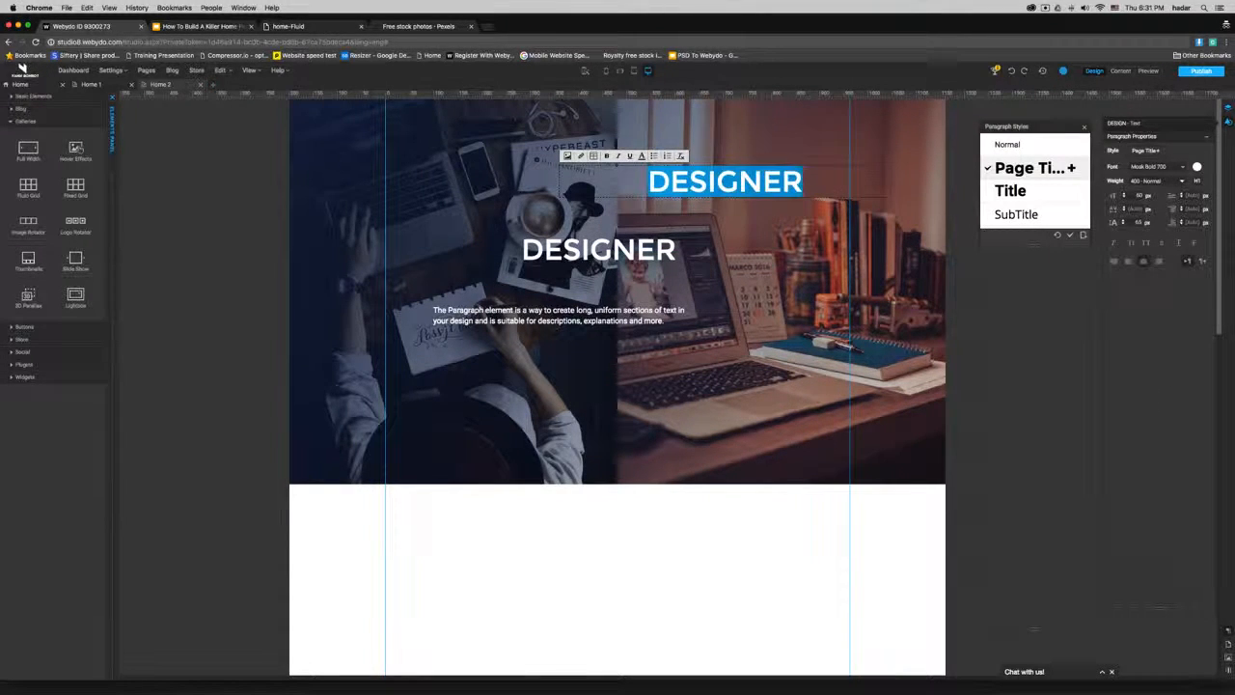
pyautogui.write('CMS')
pyautogui.click(689, 536)
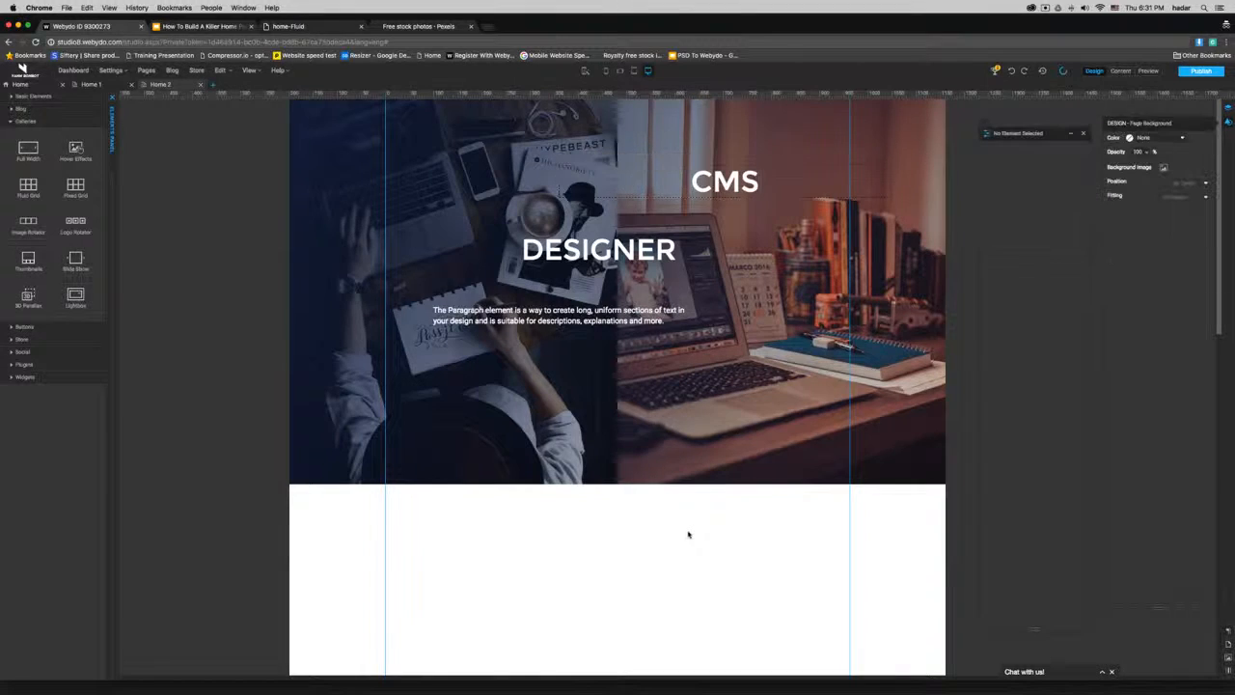
# Step: Narrow the DESIGNER and CMS text boxes to about 423 px and 213 px and line them up over the left and right images
pyautogui.click(760, 188)
pyautogui.moveTo(760, 188); pyautogui.dragTo(653, 241)
pyautogui.click(650, 251)
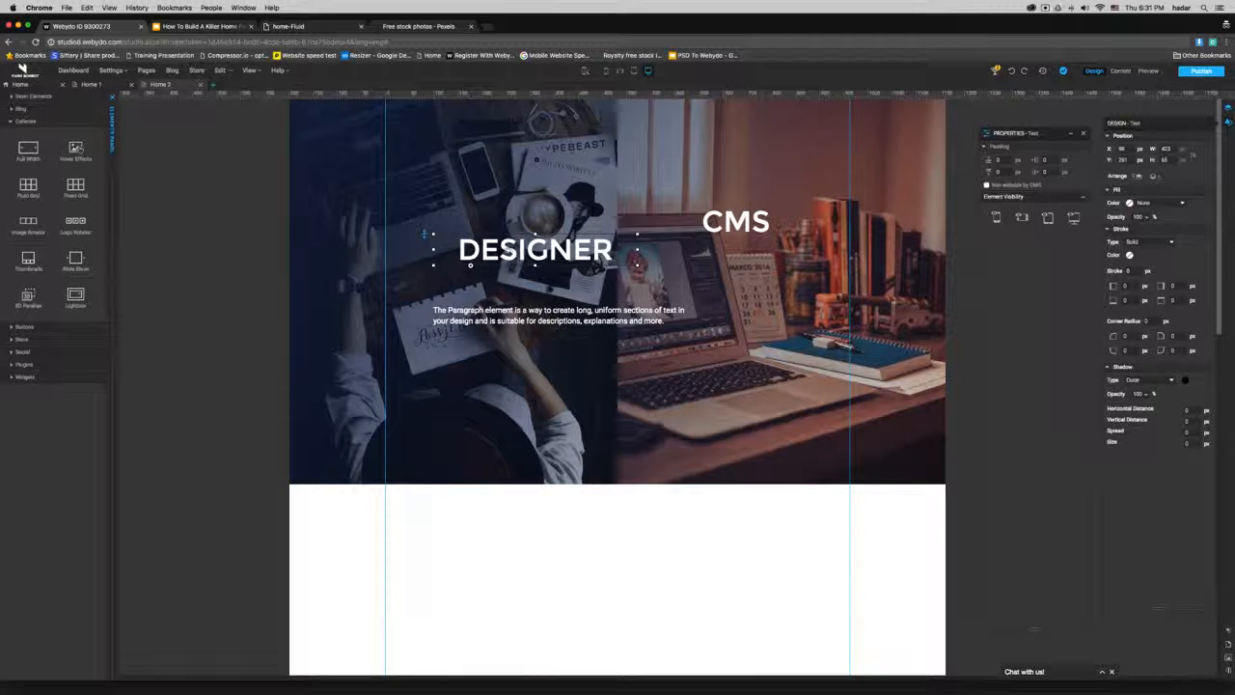
pyautogui.moveTo(509, 253); pyautogui.dragTo(460, 233)
pyautogui.moveTo(755, 220)
pyautogui.mouseDown()
pyautogui.moveTo(764, 240)
pyautogui.moveTo(767, 228)
pyautogui.mouseUp()
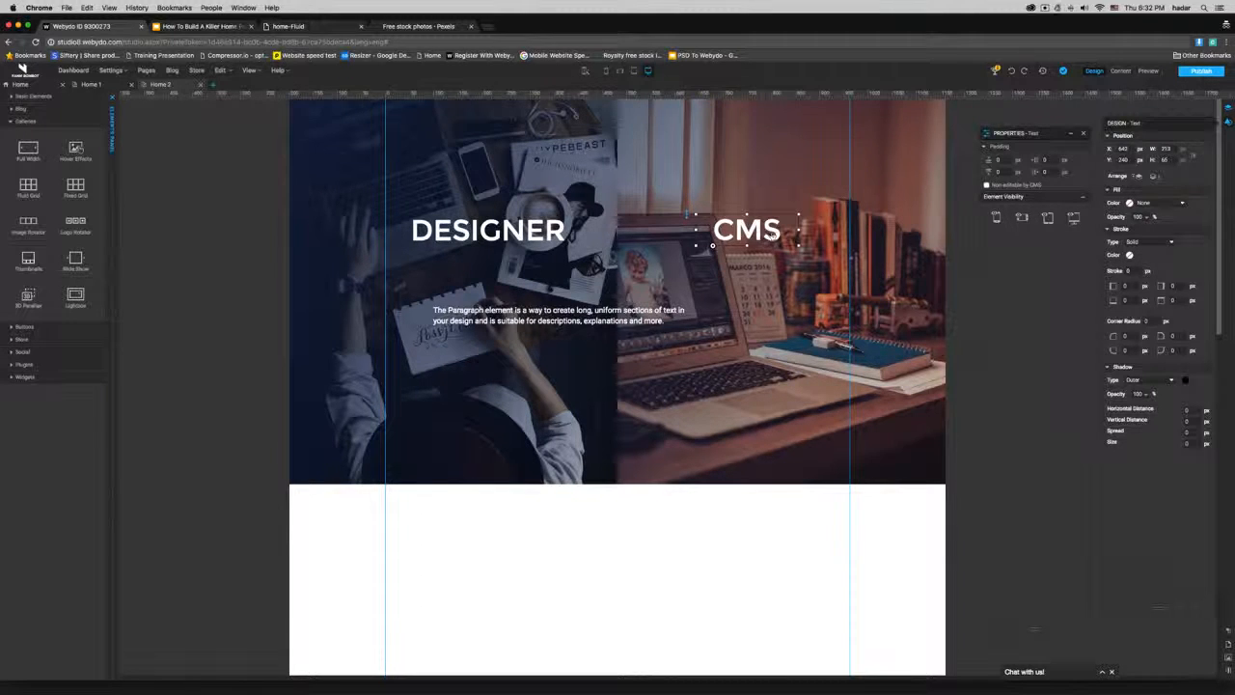
# Step: Narrow the banner paragraph's box to about 223 px and centre-align its text
pyautogui.click(638, 311)
pyautogui.doubleClick(638, 311)
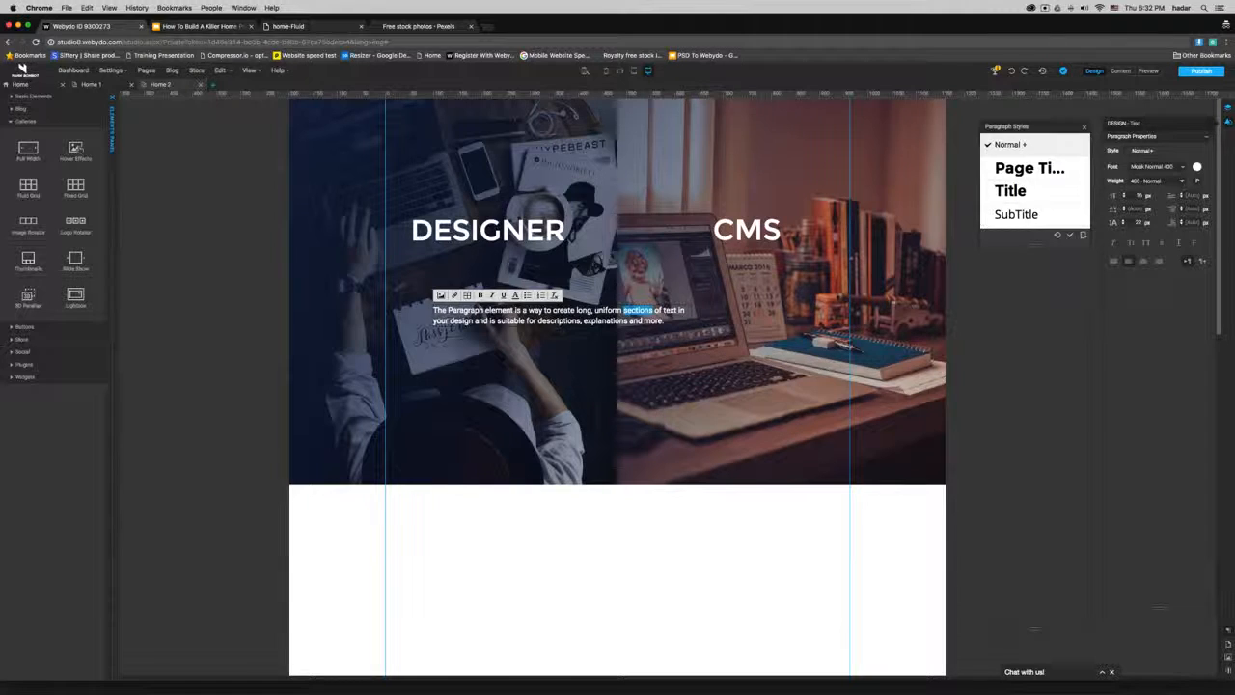
pyautogui.click(665, 319)
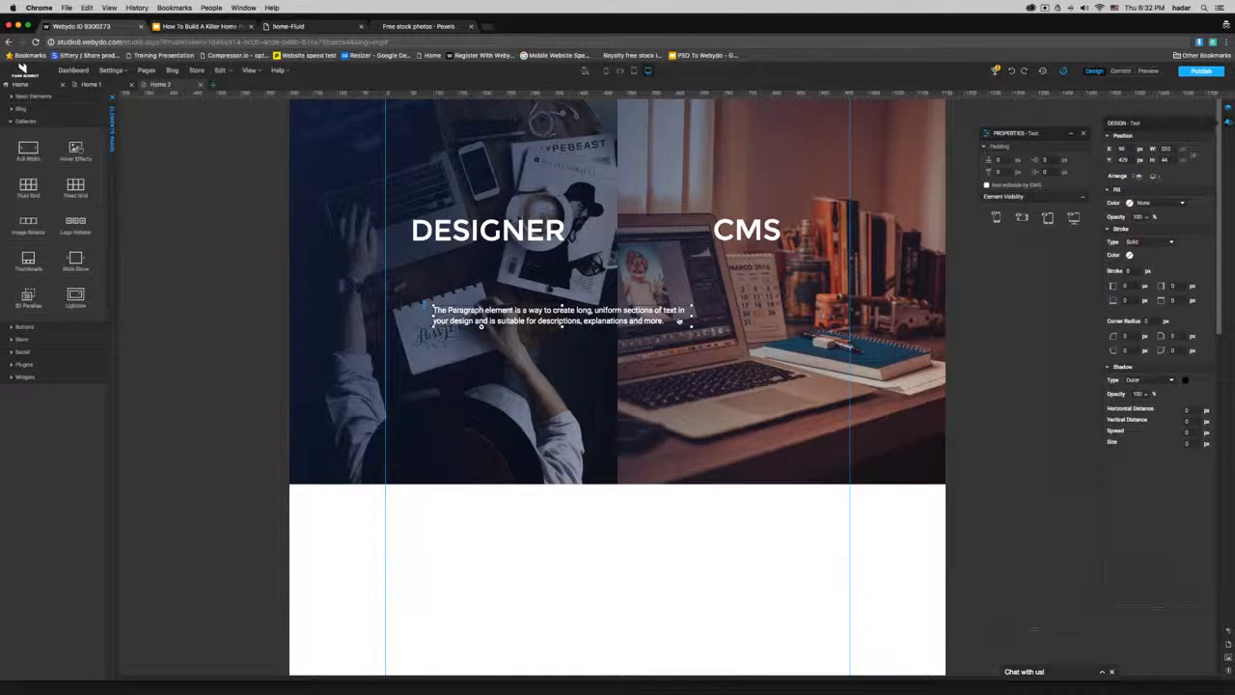
pyautogui.moveTo(689, 322); pyautogui.dragTo(544, 361)
pyautogui.doubleClick(512, 321)
pyautogui.press('super+a')
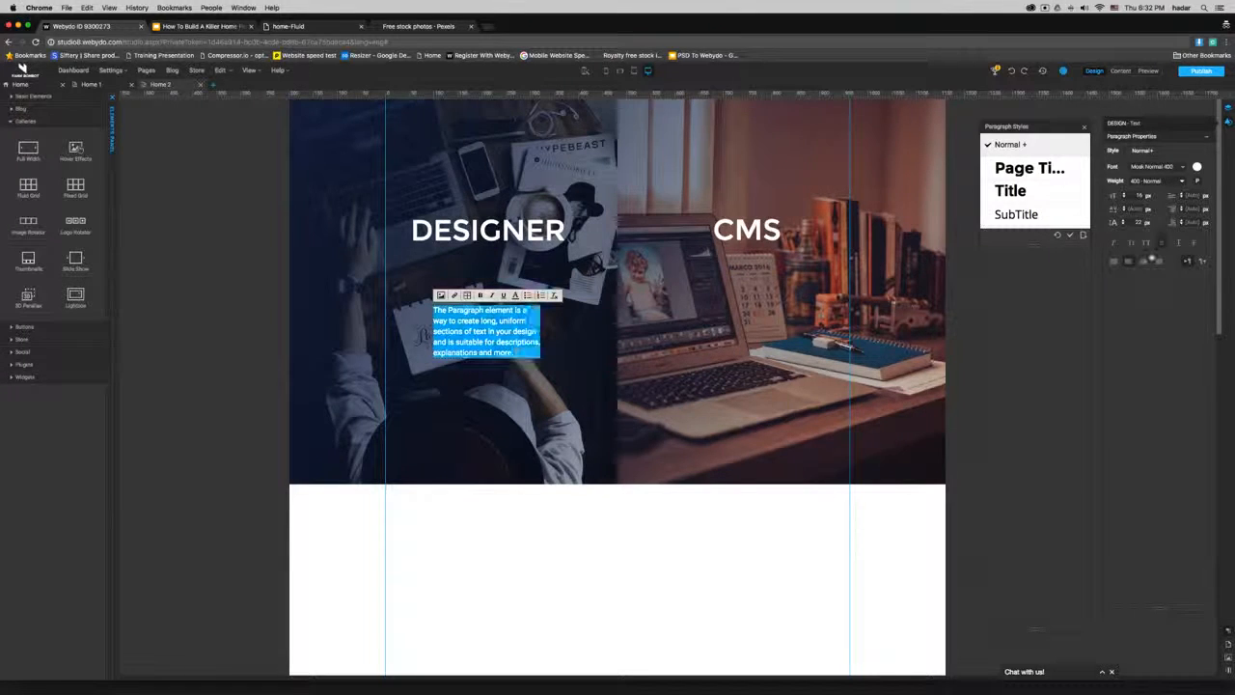
pyautogui.click(1145, 260)
pyautogui.click(723, 504)
# Step: Widen the paragraph's box to about 360 px, place it under DESIGNER and put a copy under CMS
pyautogui.click(546, 334)
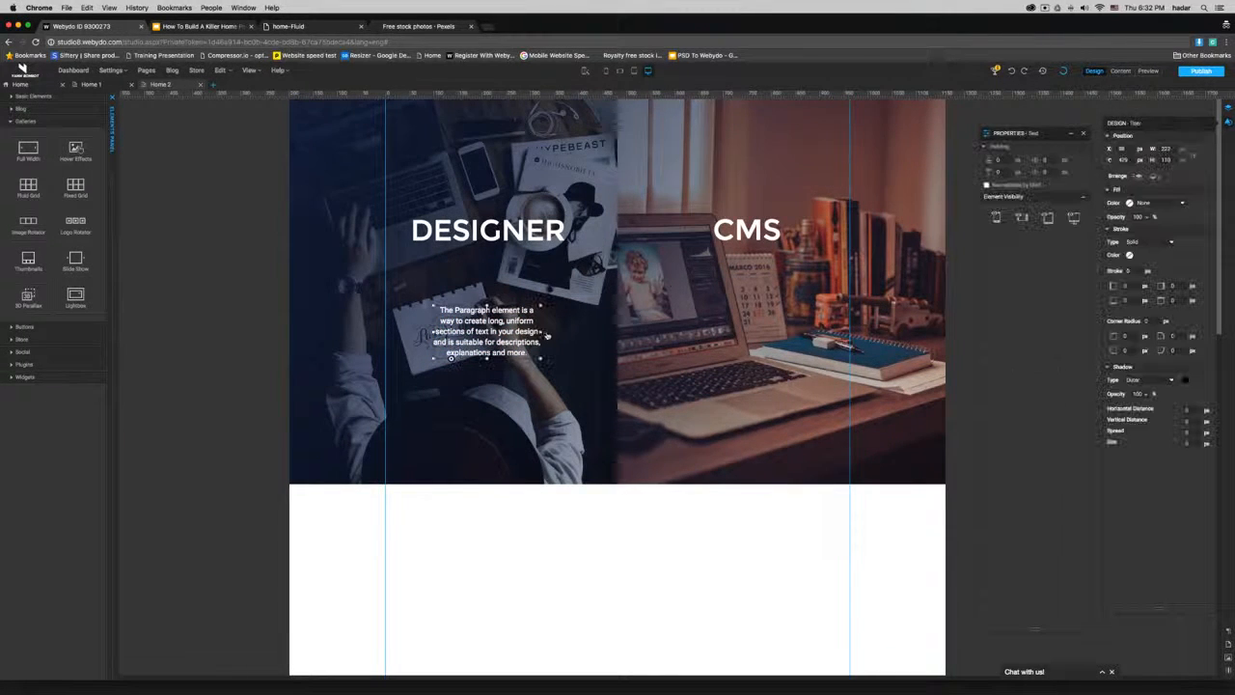
pyautogui.moveTo(541, 332); pyautogui.dragTo(768, 276)
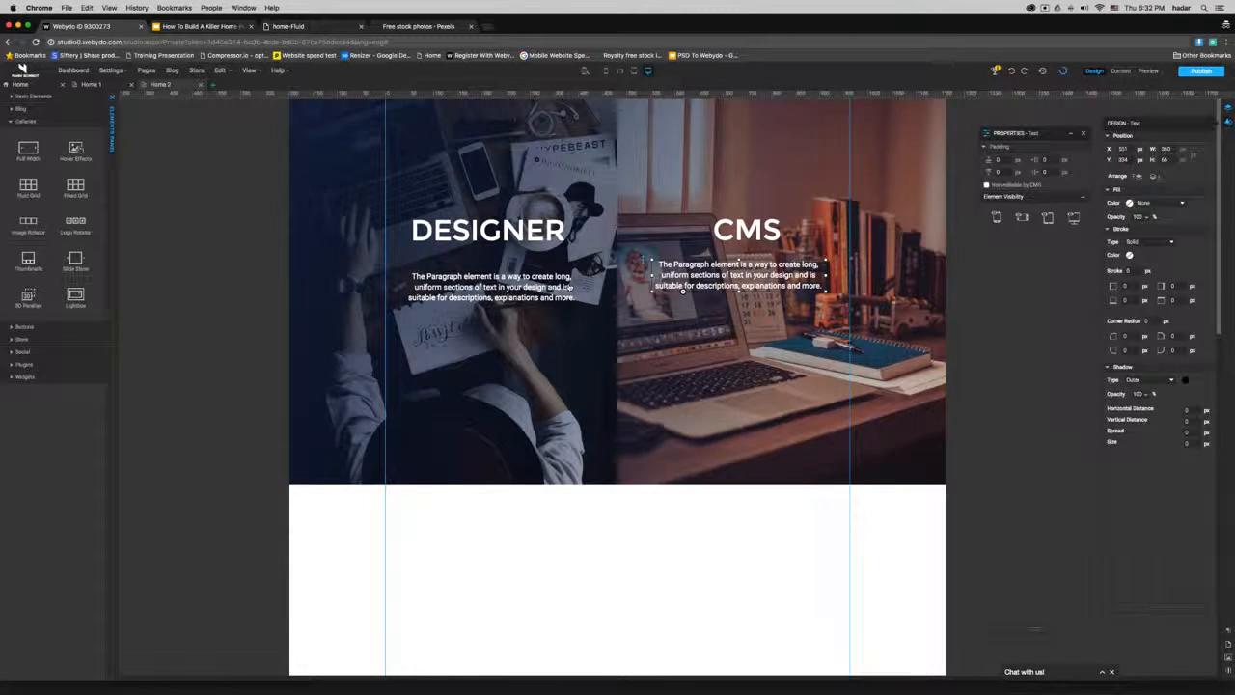
# Step: Move the CMS heading and its paragraph together to the upper right of the banner
pyautogui.click(541, 238)
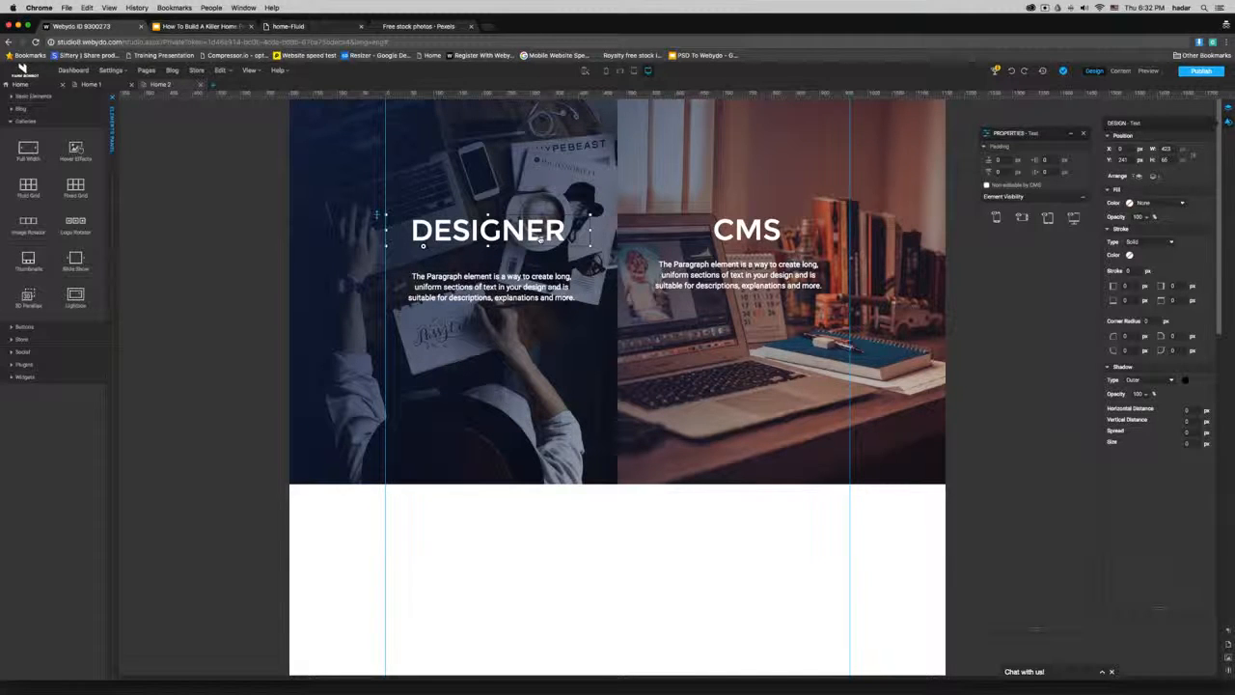
pyautogui.click(722, 240)
pyautogui.keyDown('shift'); pyautogui.click(737, 261); pyautogui.keyUp('shift')
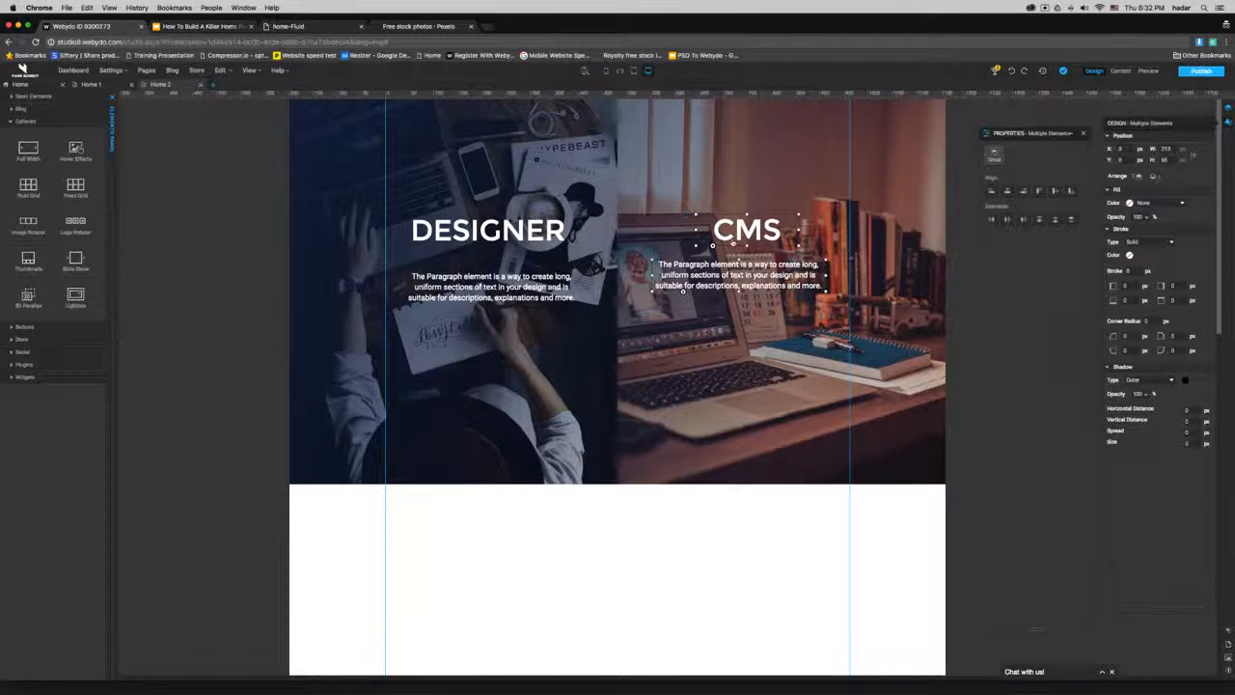
pyautogui.moveTo(737, 262); pyautogui.dragTo(803, 182)
# Step: Move the DESIGNER heading and its paragraph toward the banner's centre and reorder them in one column with the Automatic Layout Tool
pyautogui.click(545, 236)
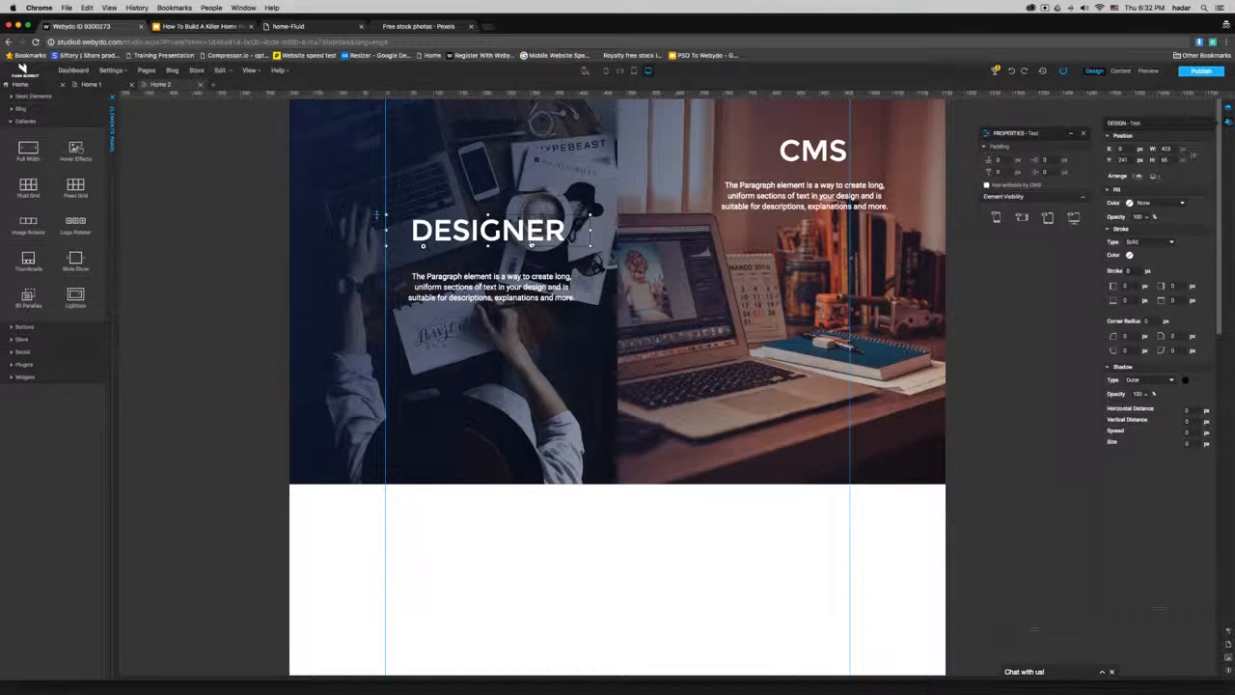
pyautogui.keyDown('shift'); pyautogui.click(429, 281); pyautogui.keyUp('shift')
pyautogui.moveTo(429, 282); pyautogui.dragTo(536, 285)
pyautogui.click(584, 71)
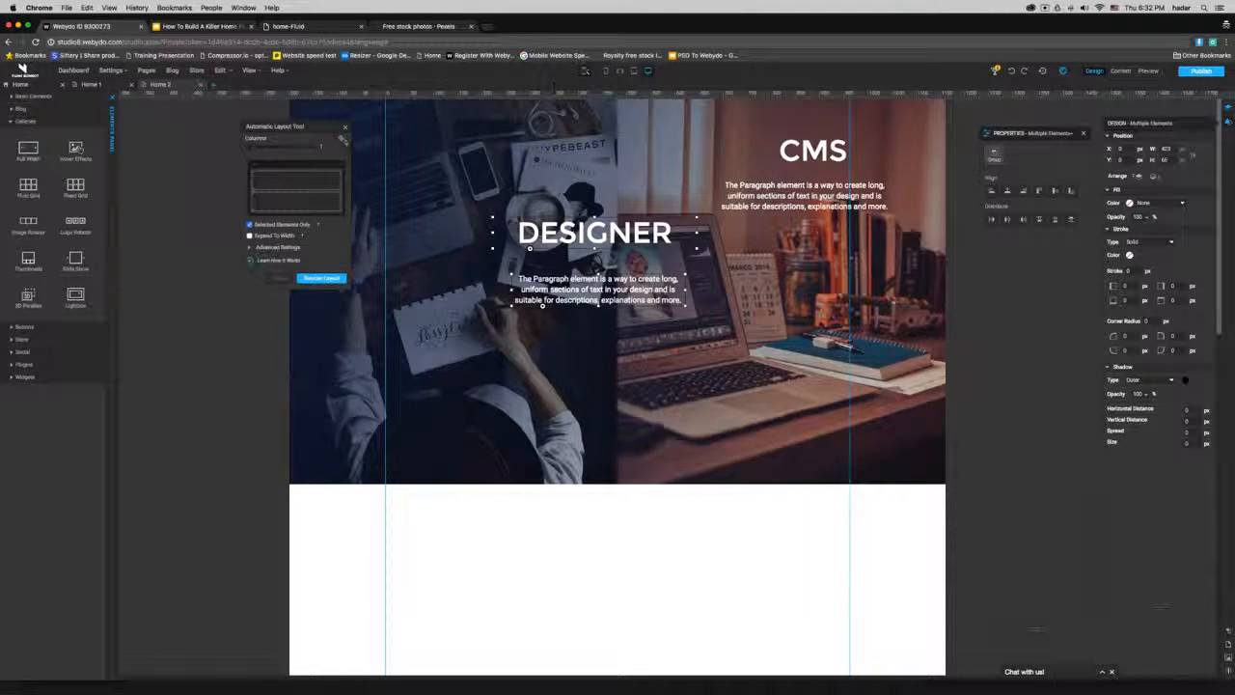
pyautogui.click(321, 279)
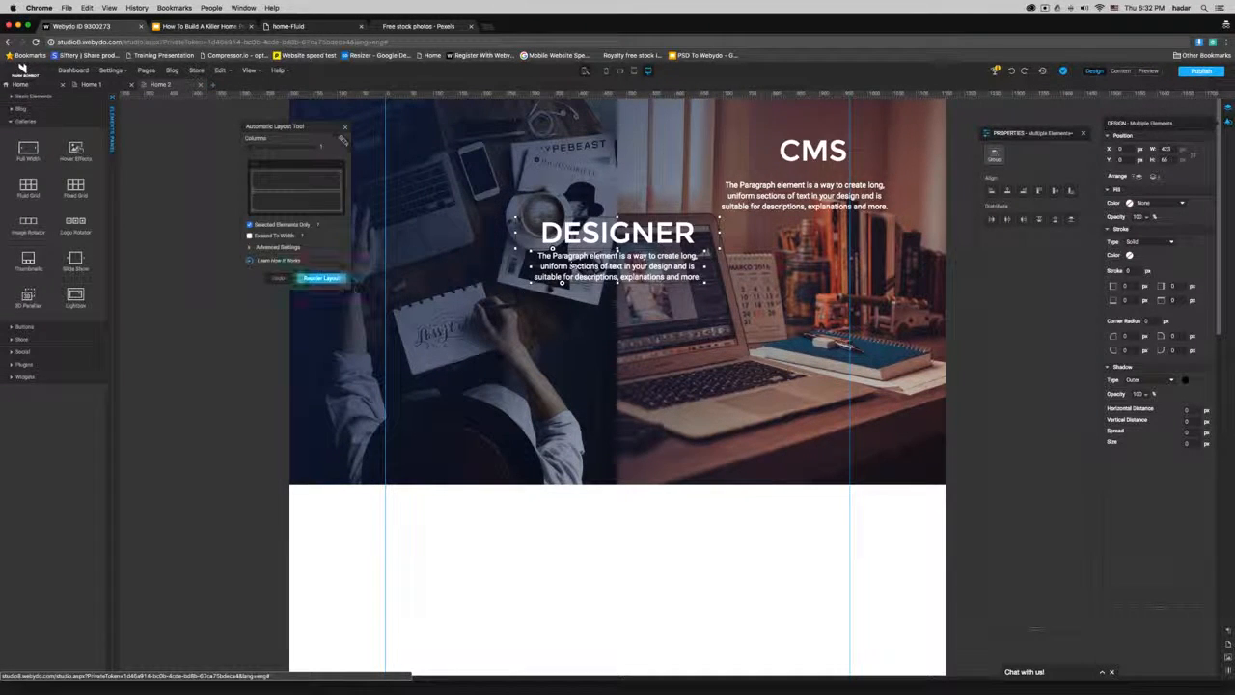
# Step: Group the DESIGNER heading with its paragraph and move the group to the upper part of the left image
pyautogui.rightClick(512, 250)
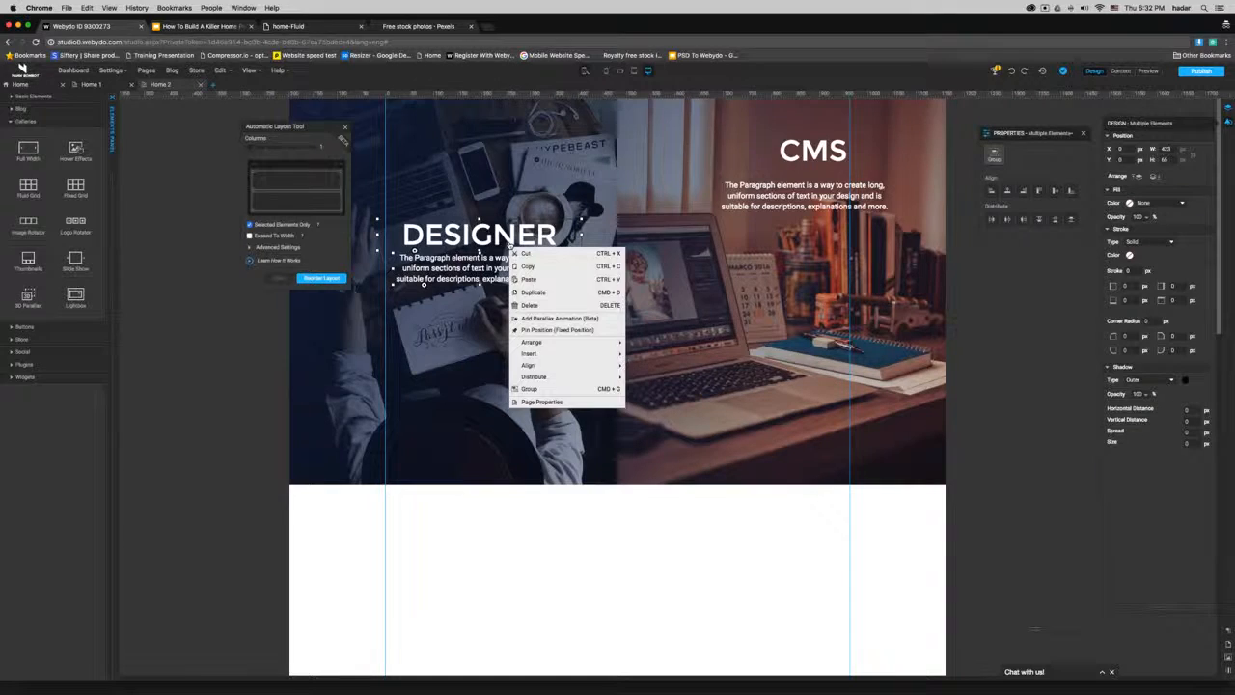
pyautogui.click(529, 388)
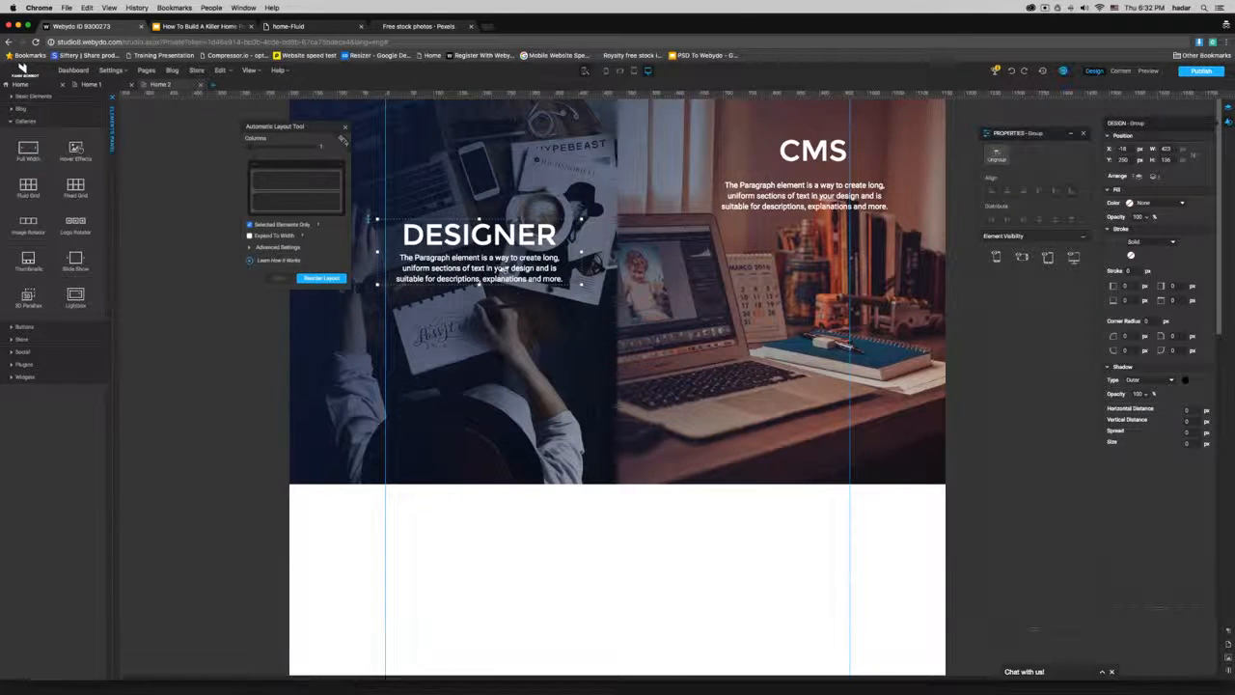
pyautogui.moveTo(503, 269); pyautogui.dragTo(451, 165)
# Step: Move the CMS heading and its paragraph toward the banner's centre and reorder them in one column with the Automatic Layout Tool
pyautogui.click(836, 151)
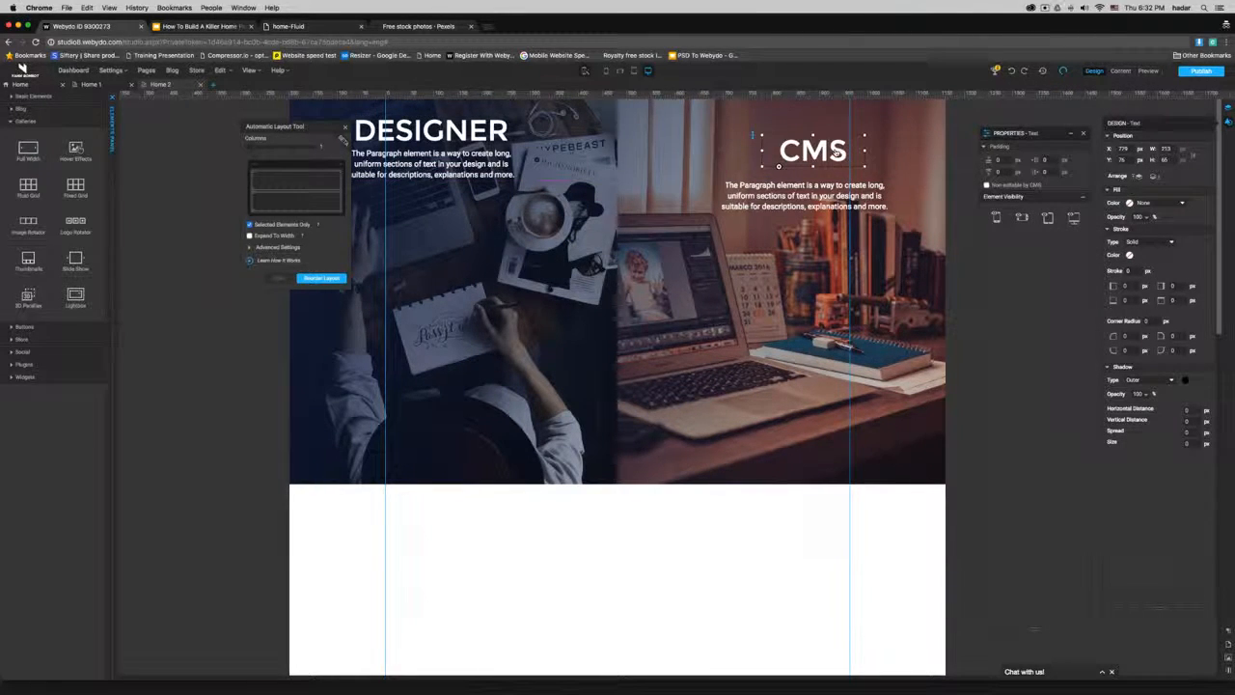
pyautogui.keyDown('shift'); pyautogui.click(837, 194); pyautogui.keyUp('shift')
pyautogui.moveTo(836, 194); pyautogui.dragTo(722, 293)
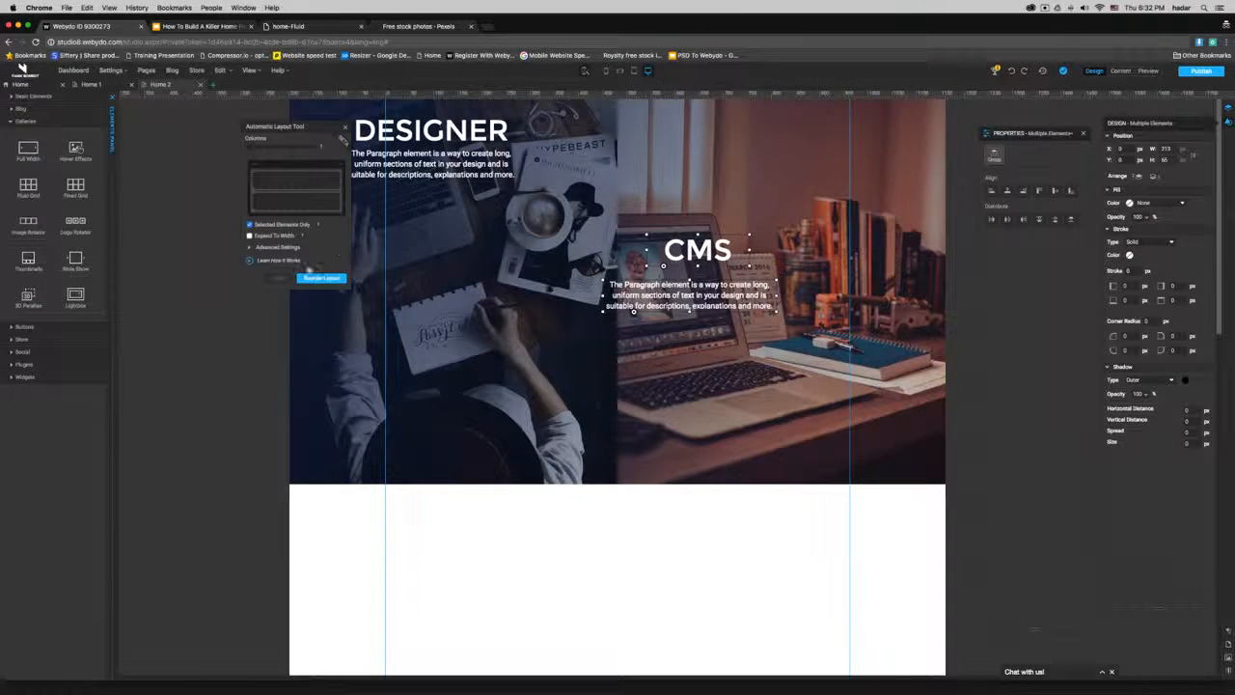
pyautogui.click(323, 277)
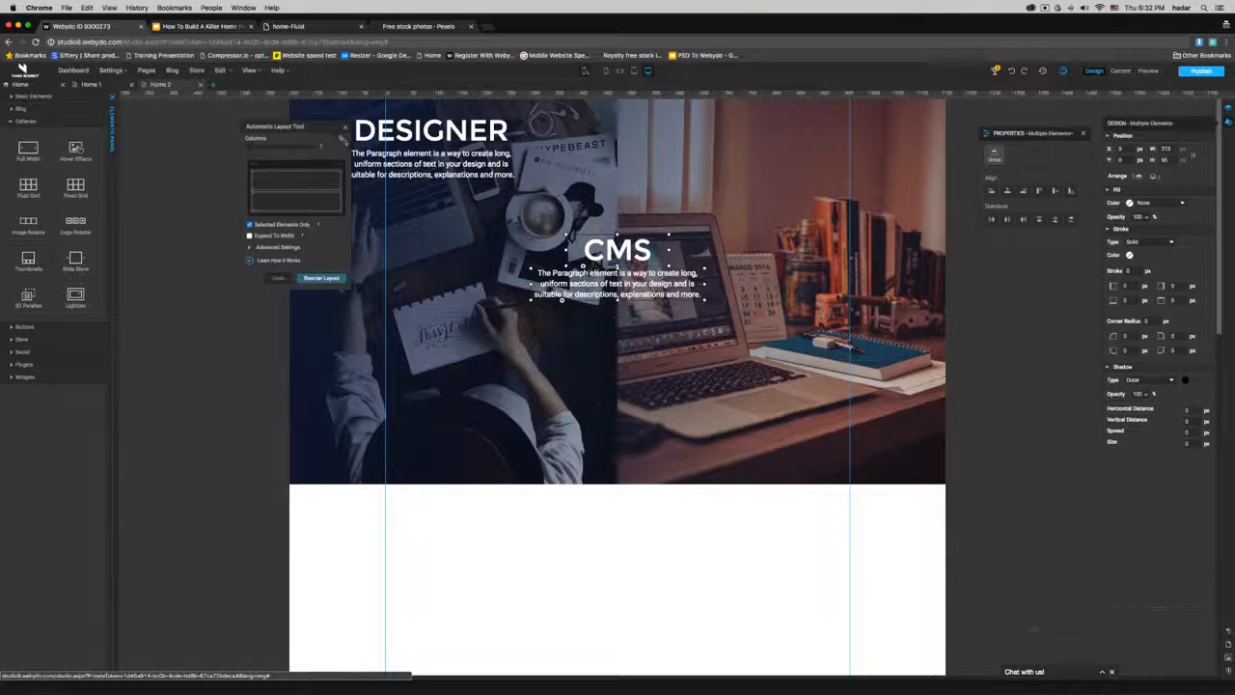
# Step: Group the CMS heading with its paragraph and move the group over the laptop image
pyautogui.rightClick(653, 264)
pyautogui.click(680, 412)
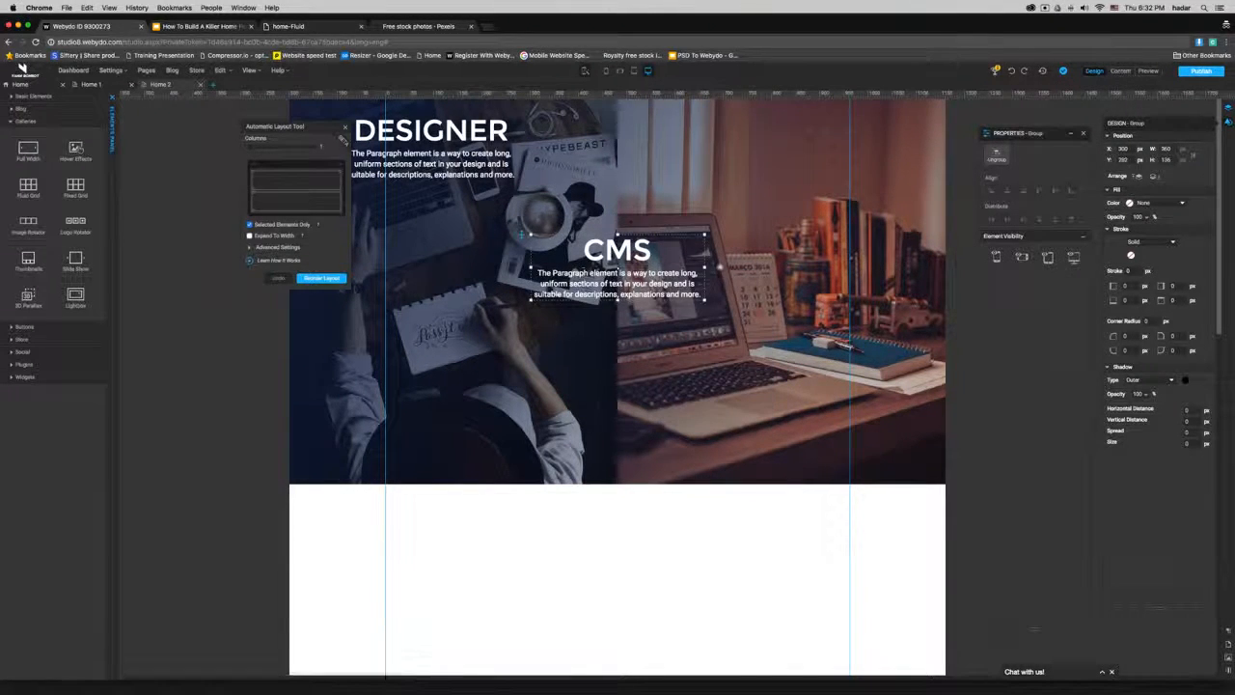
pyautogui.moveTo(616, 272); pyautogui.dragTo(715, 261)
# Step: Lower the DESIGNER group on its image, then reorder it with the CMS group in two columns using the Automatic Layout Tool
pyautogui.click(486, 162)
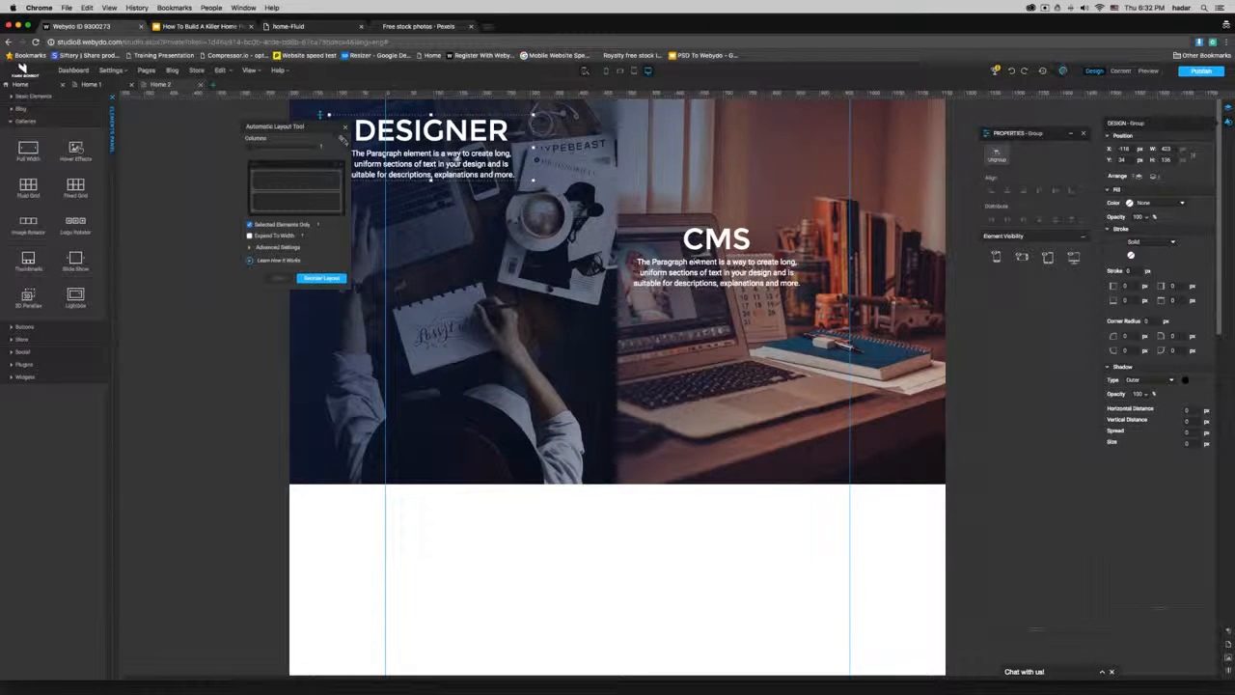
pyautogui.moveTo(456, 159); pyautogui.dragTo(472, 242)
pyautogui.keyDown('shift'); pyautogui.click(721, 281); pyautogui.keyUp('shift')
pyautogui.moveTo(255, 147)
pyautogui.mouseDown()
pyautogui.moveTo(280, 146)
pyautogui.moveTo(267, 147)
pyautogui.mouseUp()
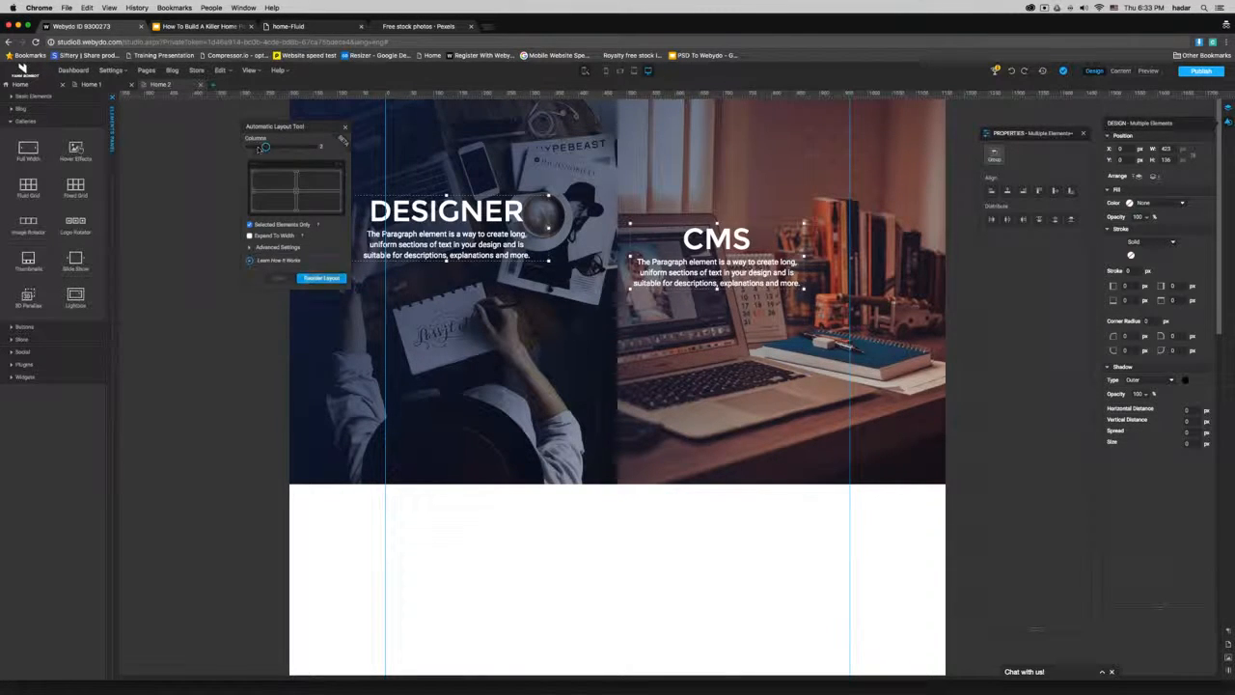
pyautogui.click(321, 278)
pyautogui.click(527, 584)
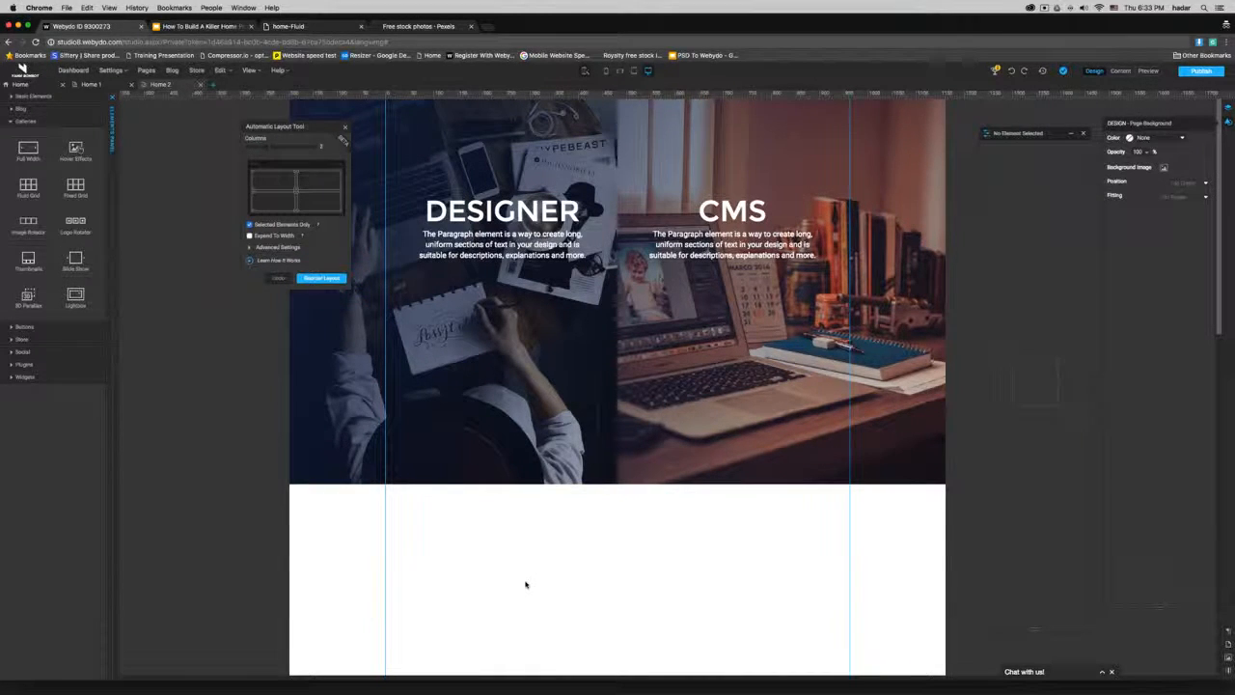
# Step: Nudge the DESIGNER group 30 px left and the CMS group 30 px right, and close the Automatic Layout Tool
pyautogui.click(499, 219)
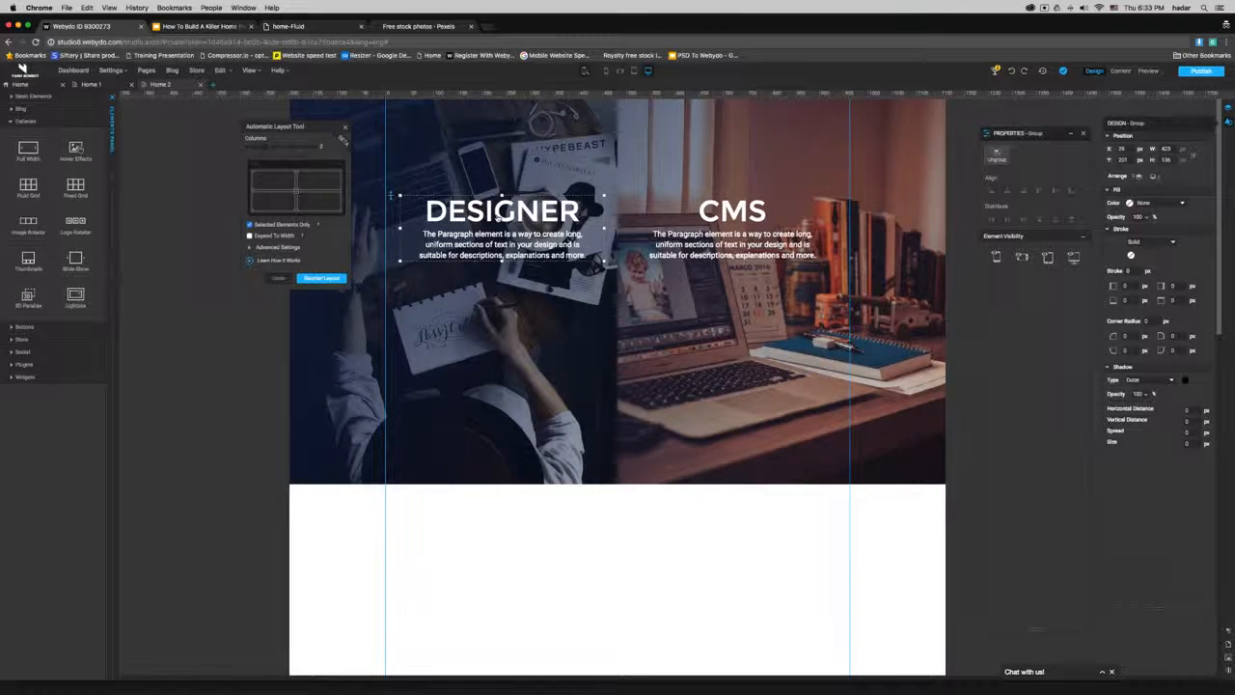
pyautogui.hotkey('shift', 'Left')
pyautogui.hotkey('shift', 'Left')
pyautogui.hotkey('shift', 'Left')
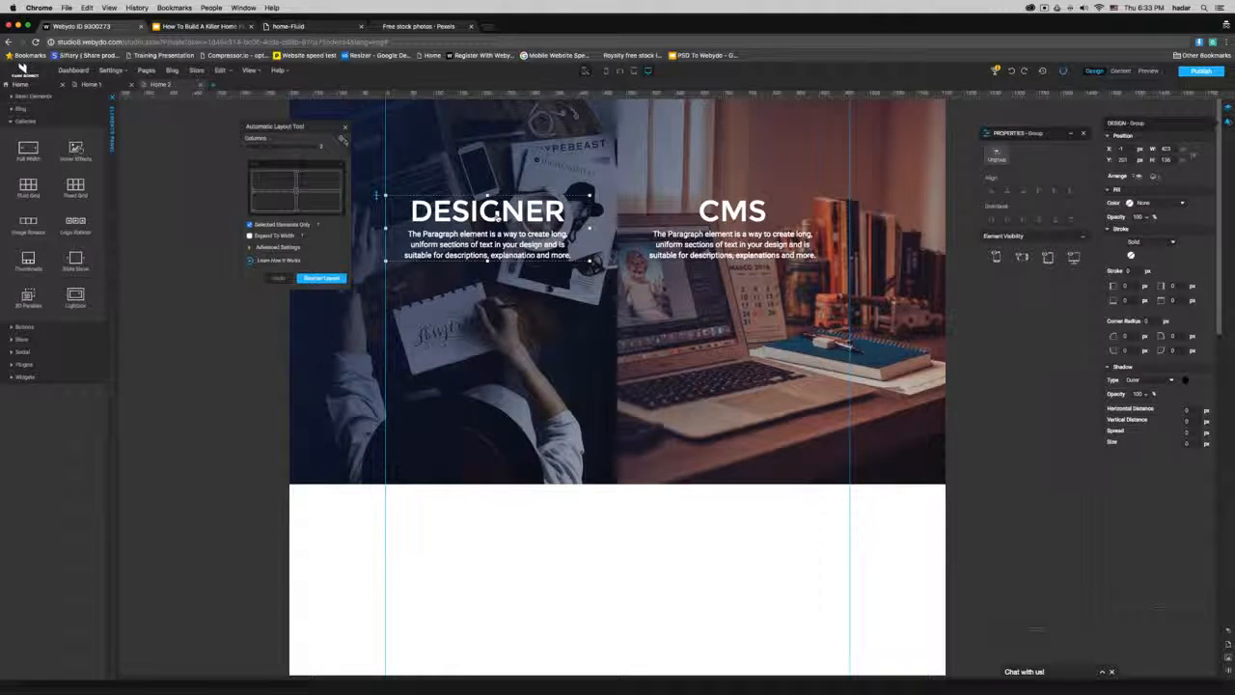
pyautogui.click(758, 224)
pyautogui.hotkey('shift', 'Right')
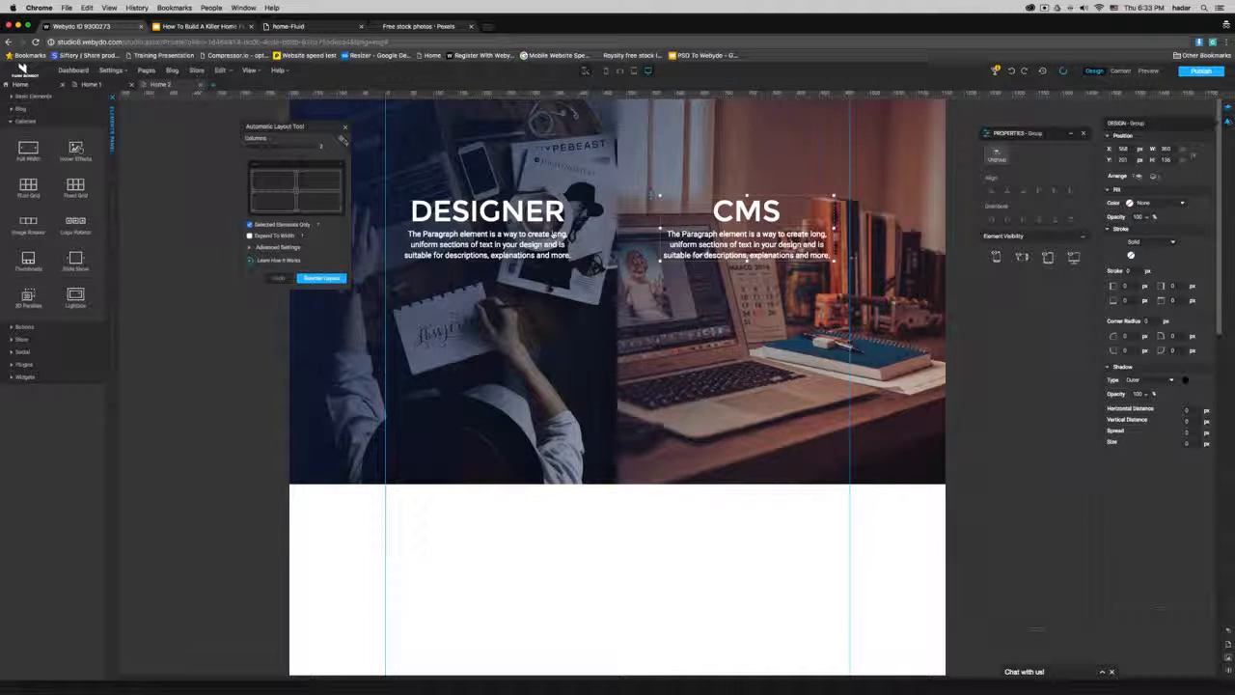
pyautogui.click(346, 127)
# Step: Copy the navigation menu from the Home page's header
pyautogui.click(272, 176)
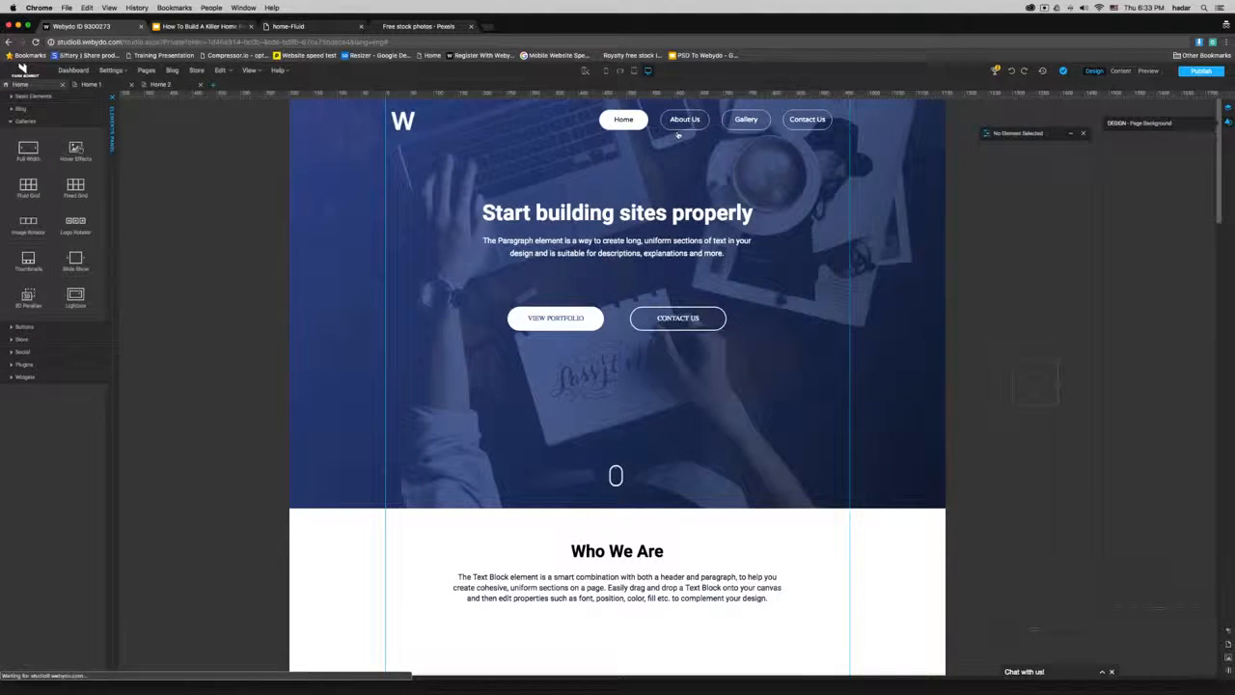
pyautogui.click(688, 123)
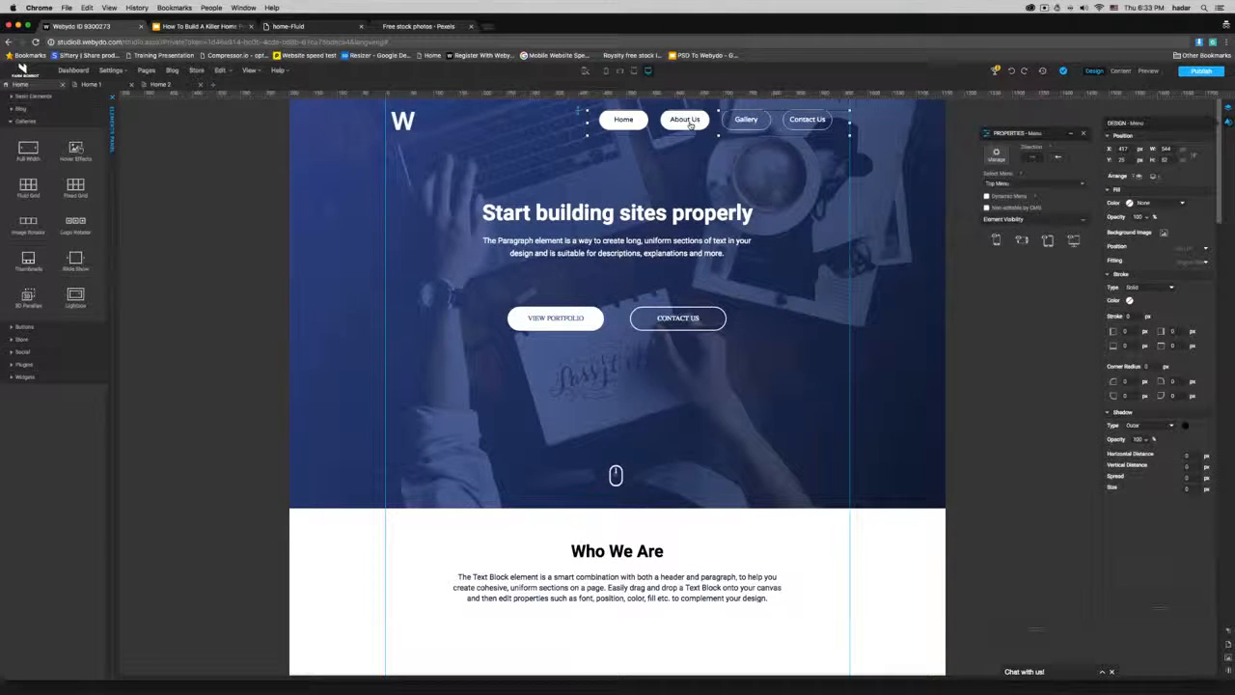
pyautogui.rightClick(690, 125)
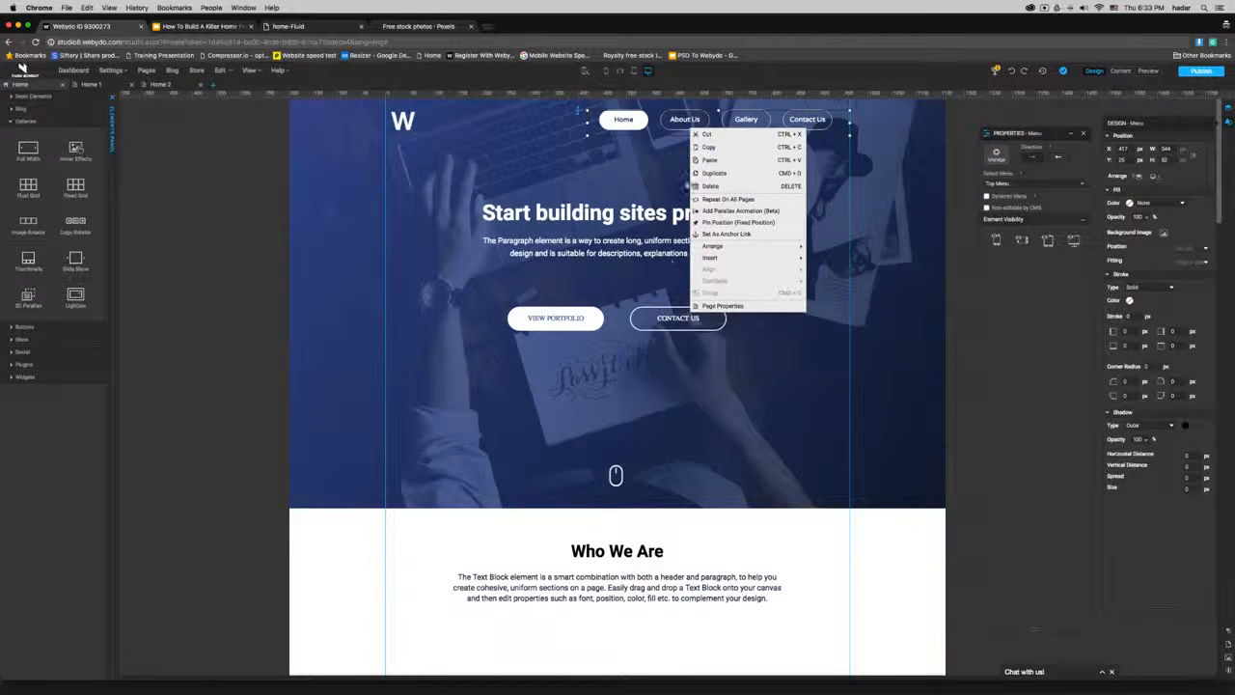
pyautogui.click(712, 149)
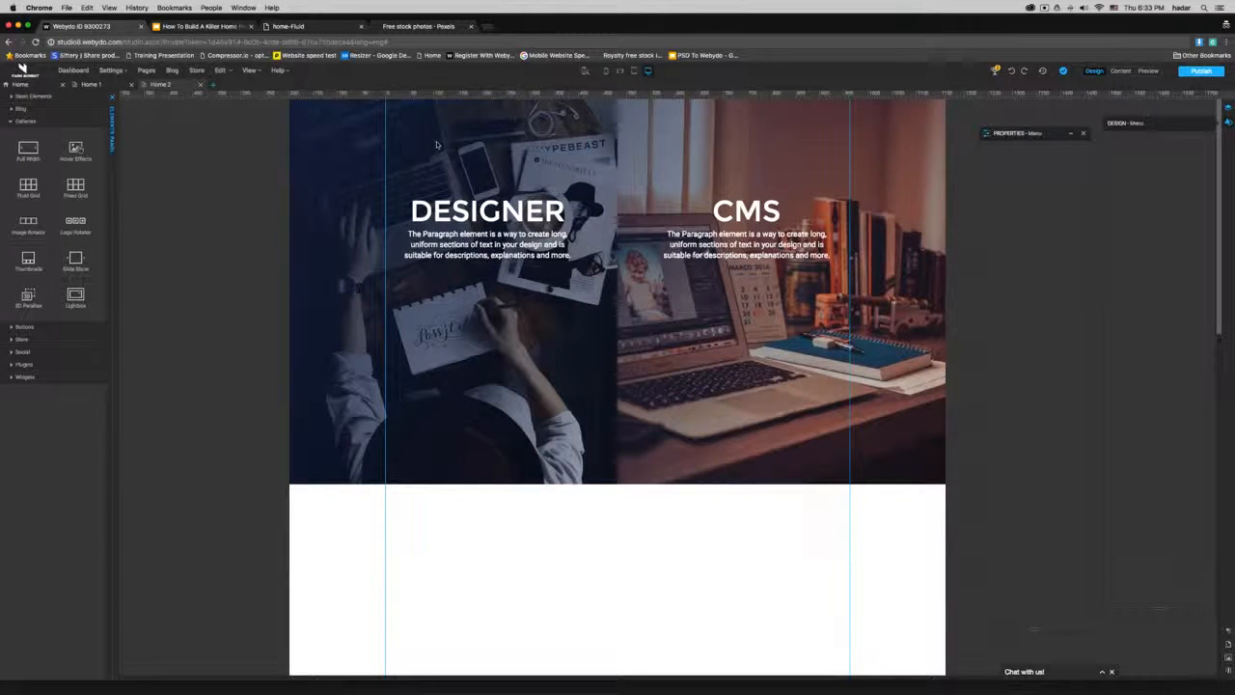
# Step: Paste the navigation menu into Home 2 and place it at the banner's top, aligned with the right guide
pyautogui.rightClick(439, 136)
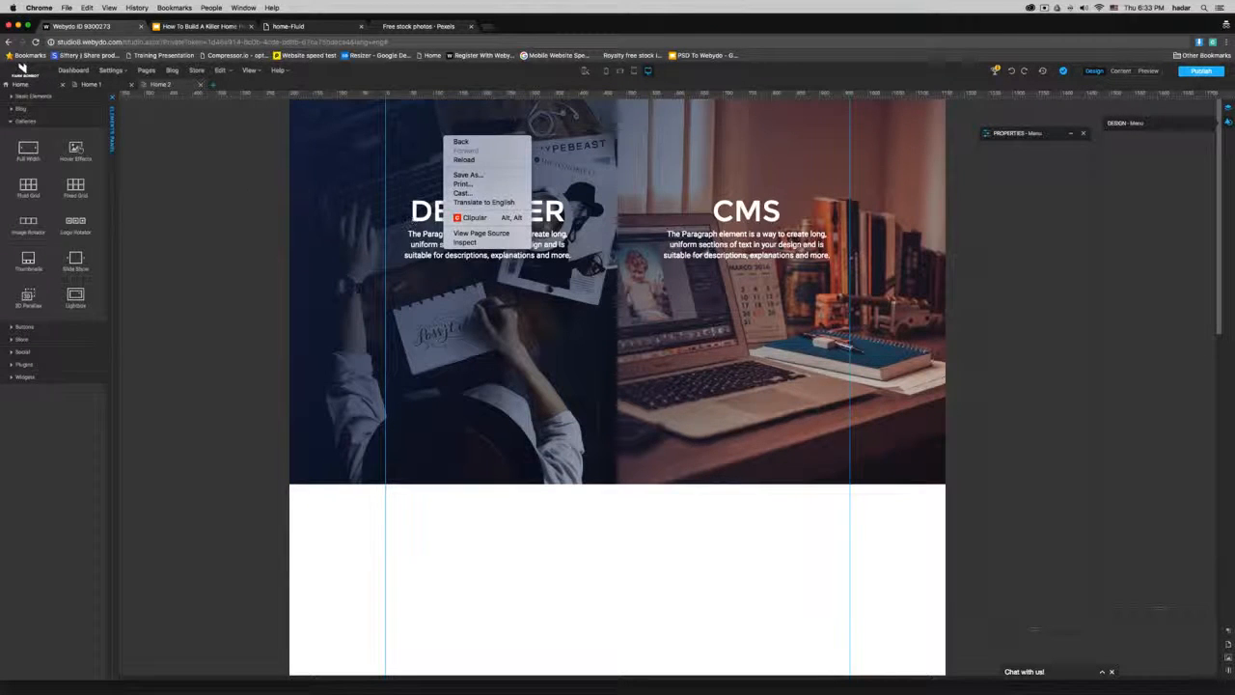
pyautogui.press('Escape')
pyautogui.rightClick(494, 112)
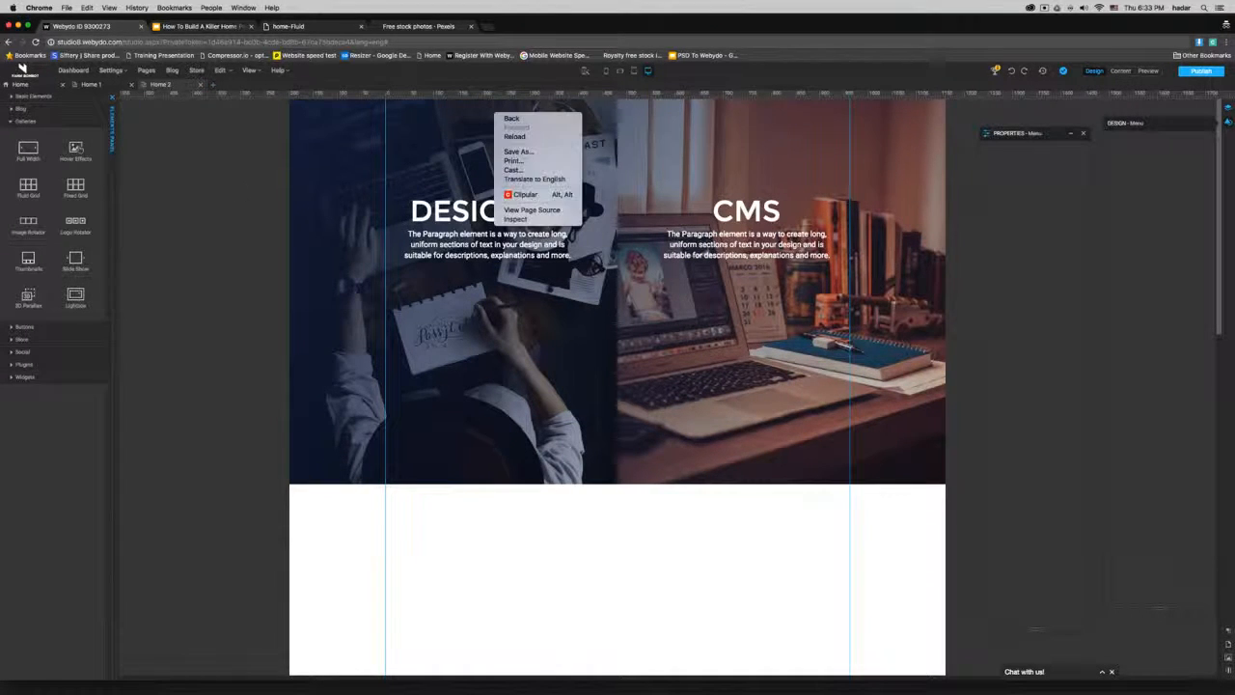
pyautogui.rightClick(479, 147)
pyautogui.click(478, 148)
pyautogui.click(478, 150)
pyautogui.rightClick(479, 150)
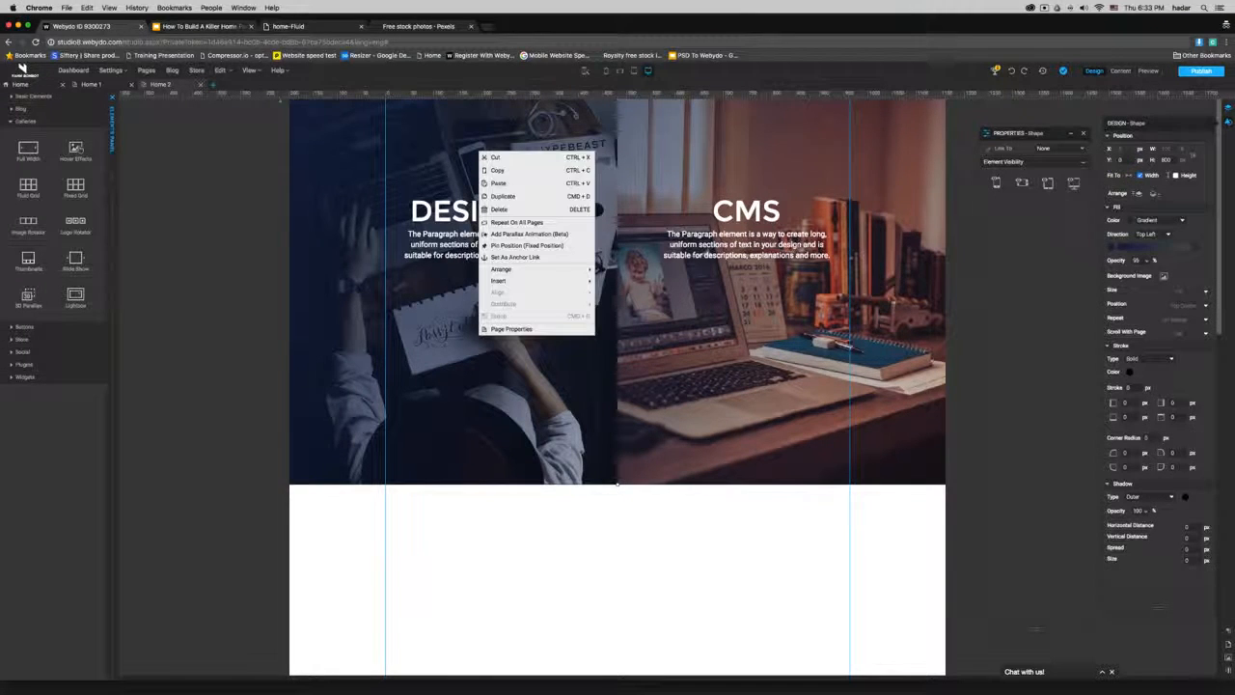
pyautogui.click(497, 183)
pyautogui.moveTo(548, 159); pyautogui.dragTo(659, 115)
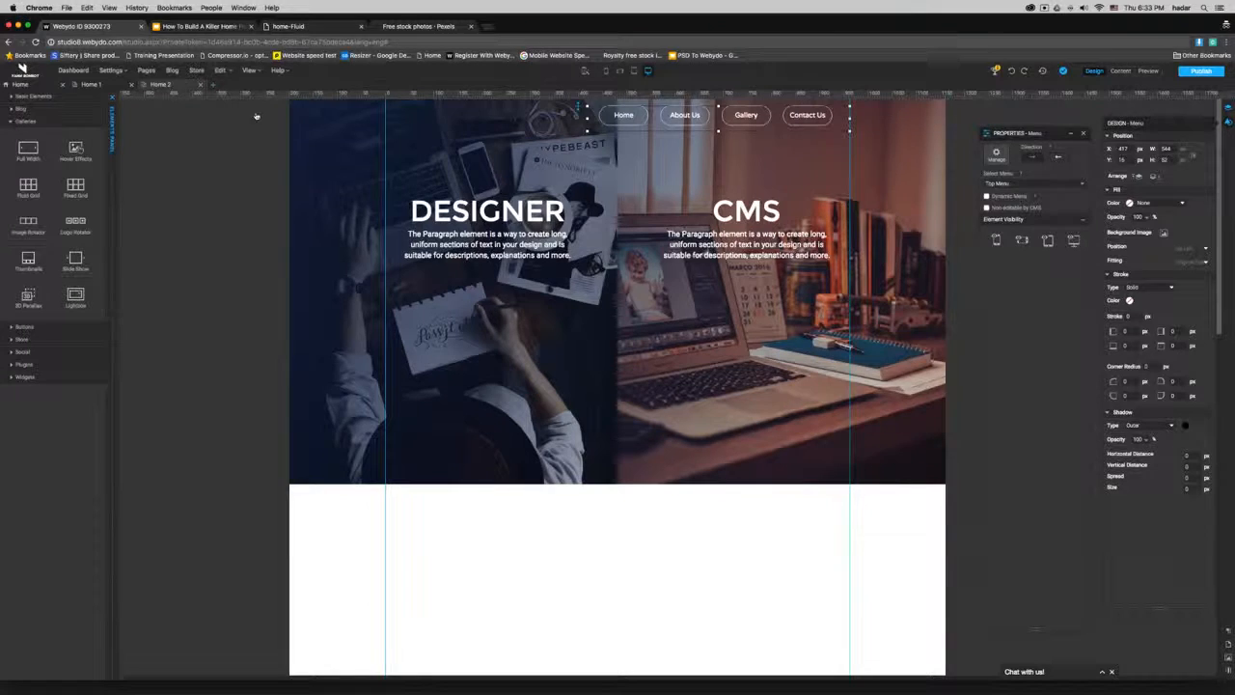
# Step: Copy the W logo from the Home page into Home 2's banner at the left guide, and collapse the elements panel
pyautogui.click(14, 84)
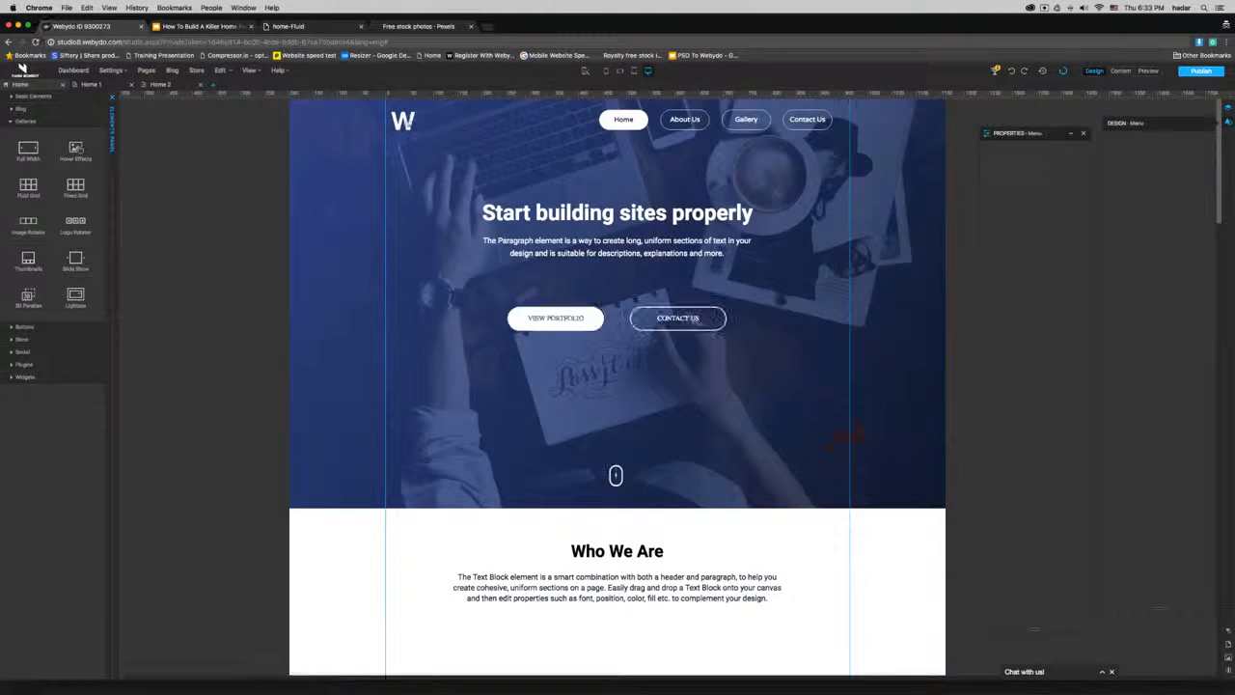
pyautogui.rightClick(407, 125)
pyautogui.click(419, 144)
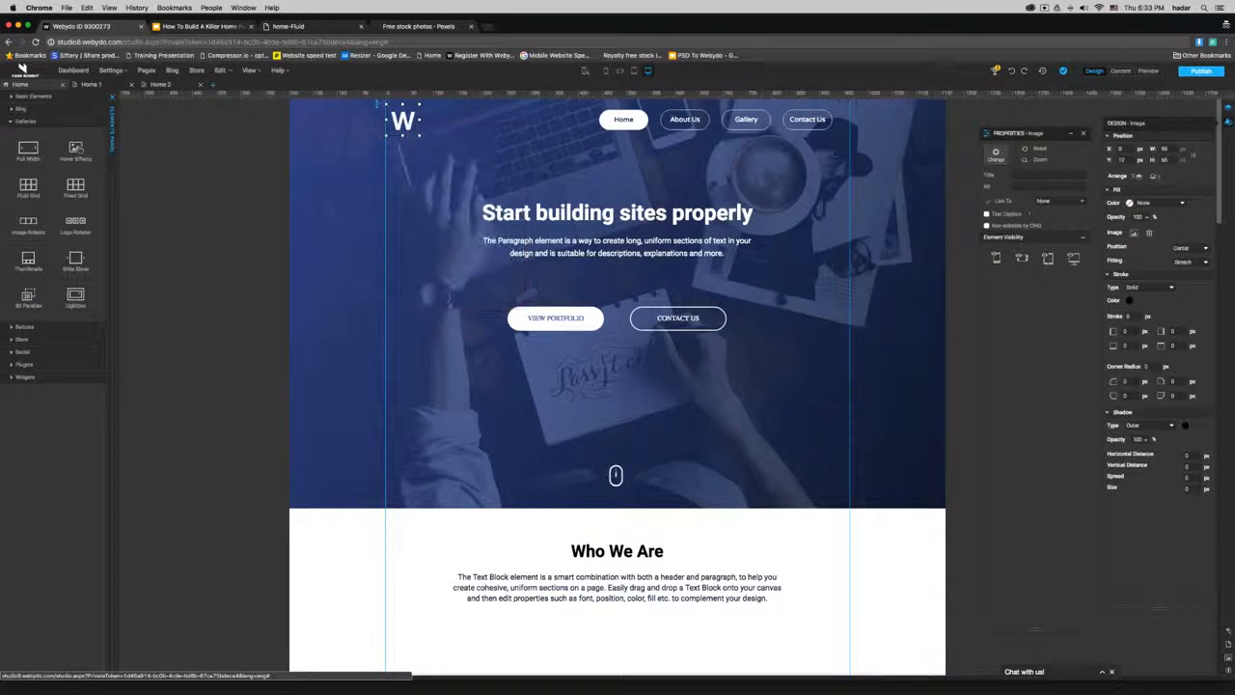
pyautogui.click(169, 85)
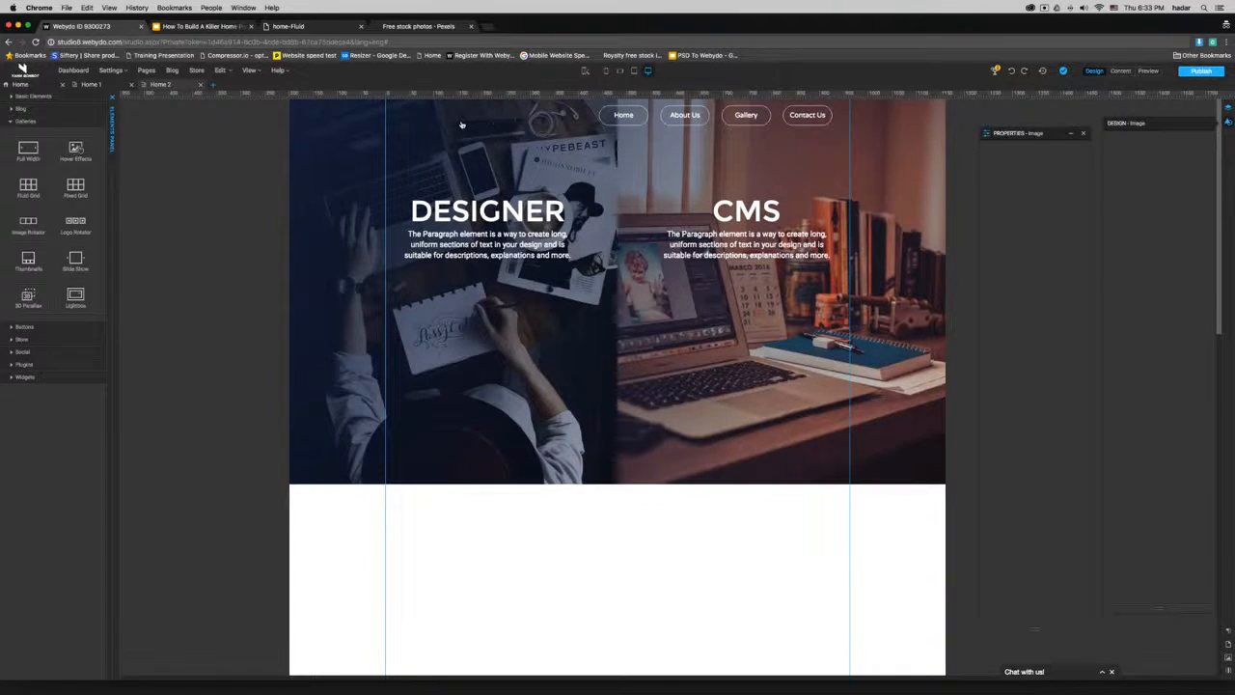
pyautogui.rightClick(461, 125)
pyautogui.click(482, 158)
pyautogui.moveTo(480, 140); pyautogui.dragTo(403, 124)
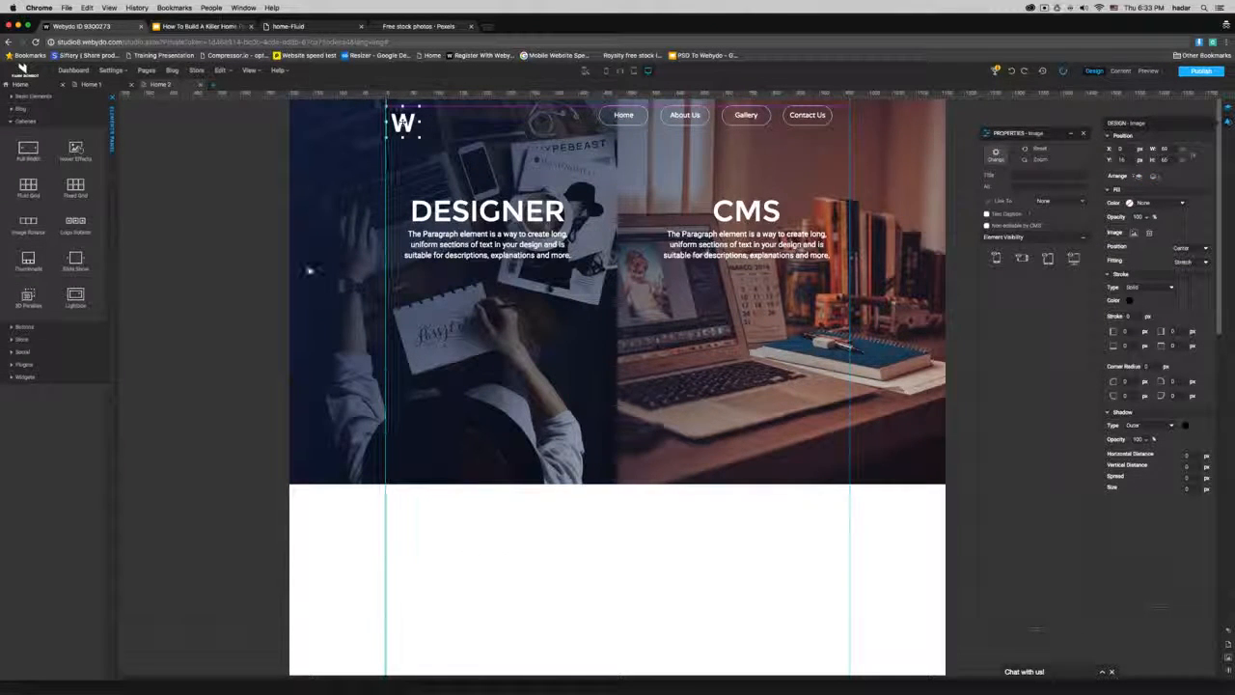
pyautogui.click(258, 278)
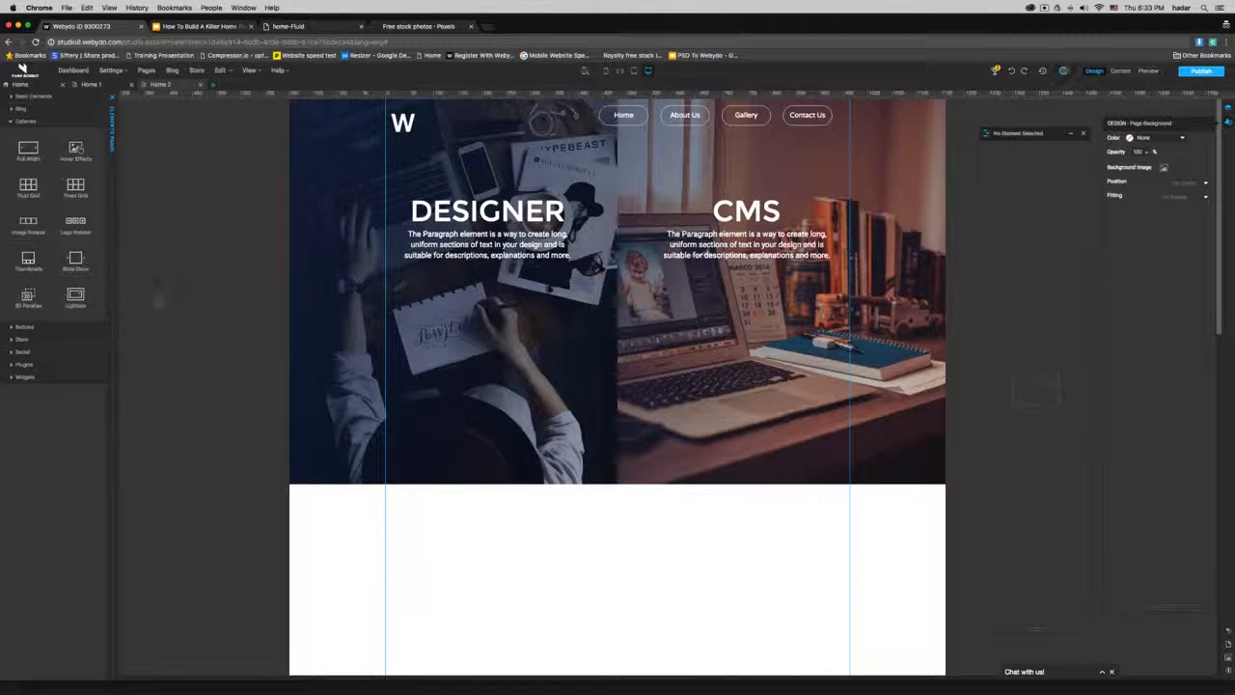
pyautogui.click(113, 333)
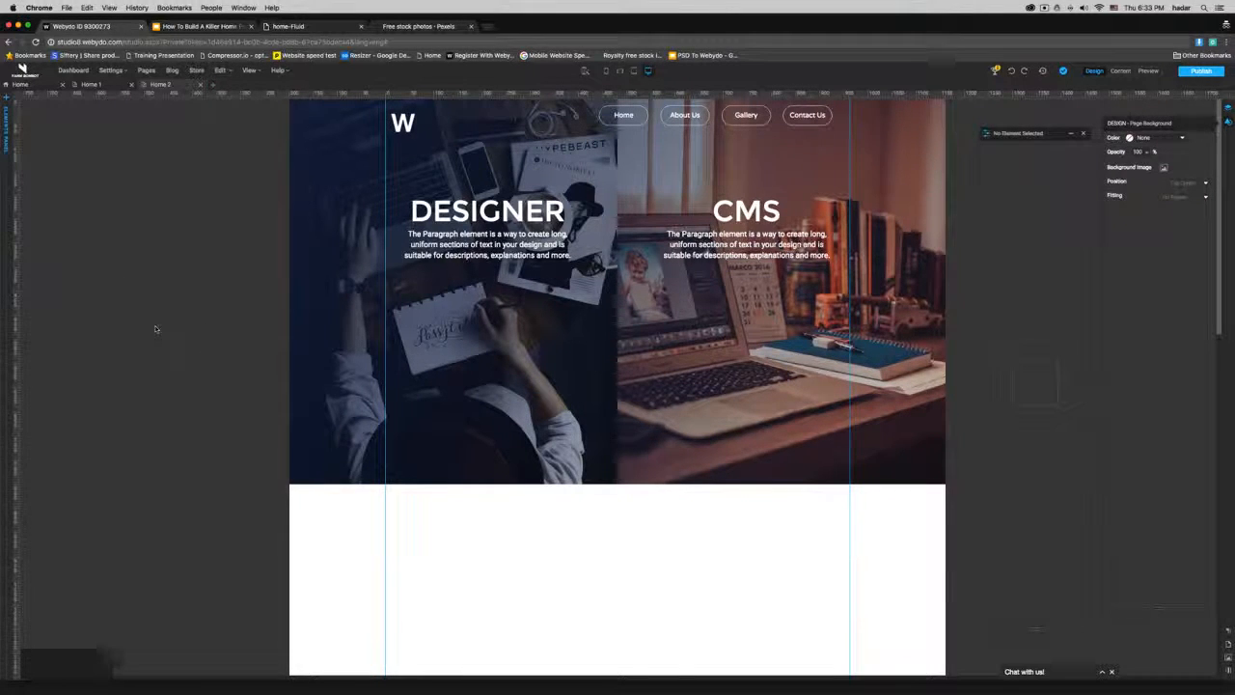
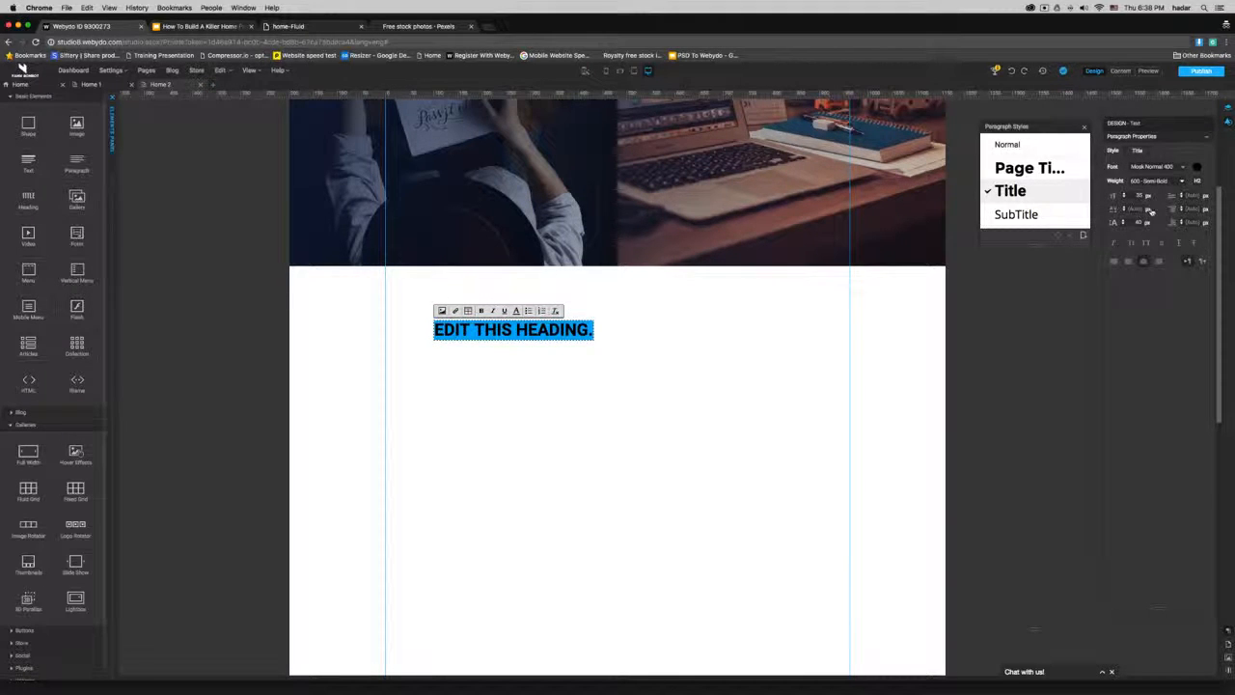
# Step: Set the new heading's font size to 14 px and its line height to 20 px
pyautogui.moveTo(1144, 196); pyautogui.dragTo(1130, 194)
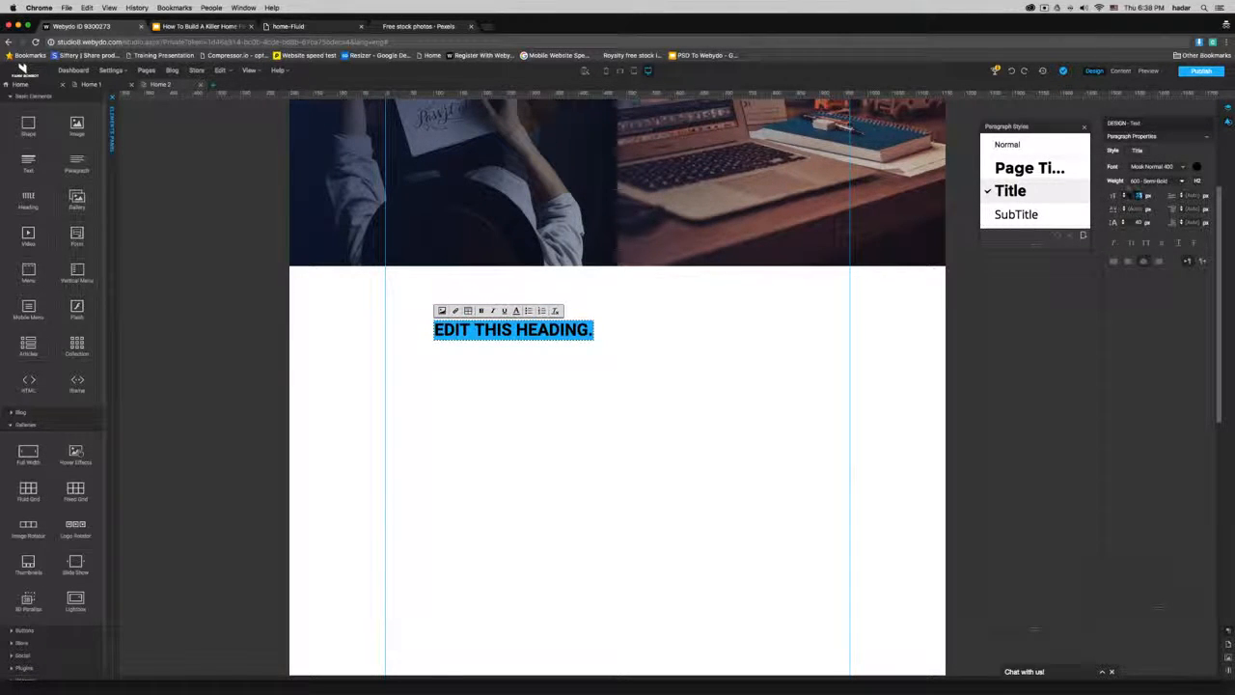
pyautogui.write('14')
pyautogui.doubleClick(1139, 223)
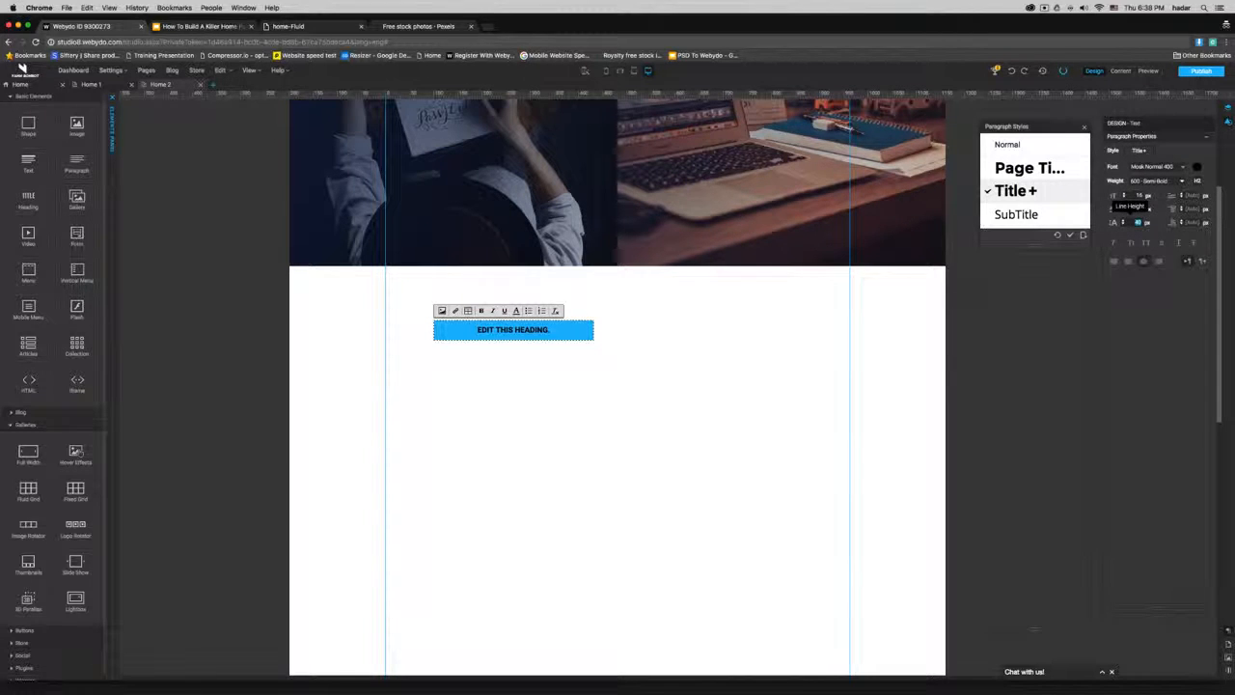
pyautogui.write('20')
pyautogui.click(777, 345)
# Step: Colour the new heading's text white and move it onto the lower part of the DESIGNER image
pyautogui.scroll(2, 758, 345)
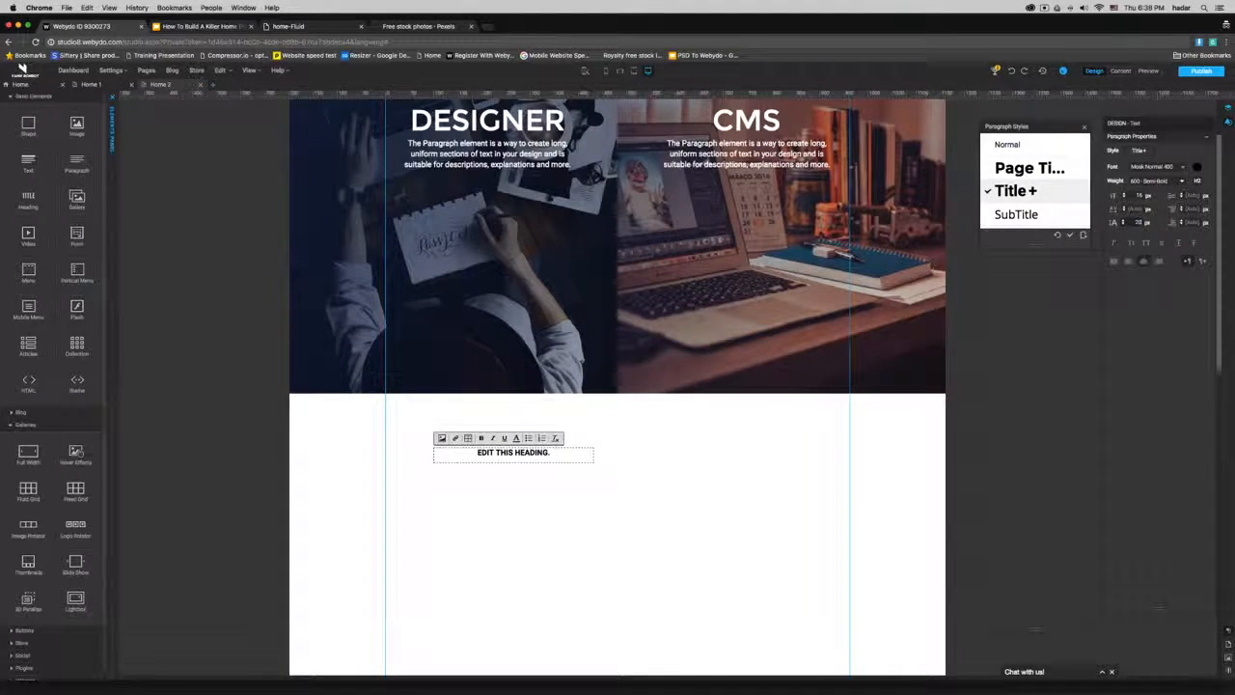
pyautogui.press('super+a')
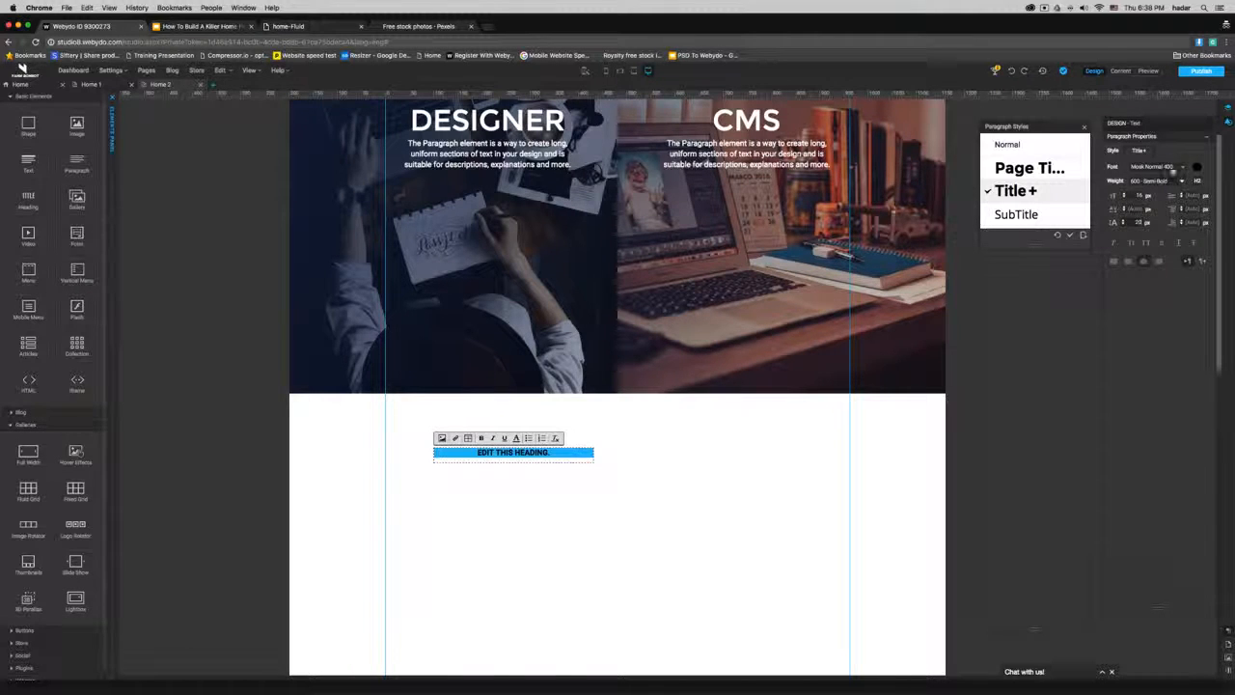
pyautogui.click(1197, 168)
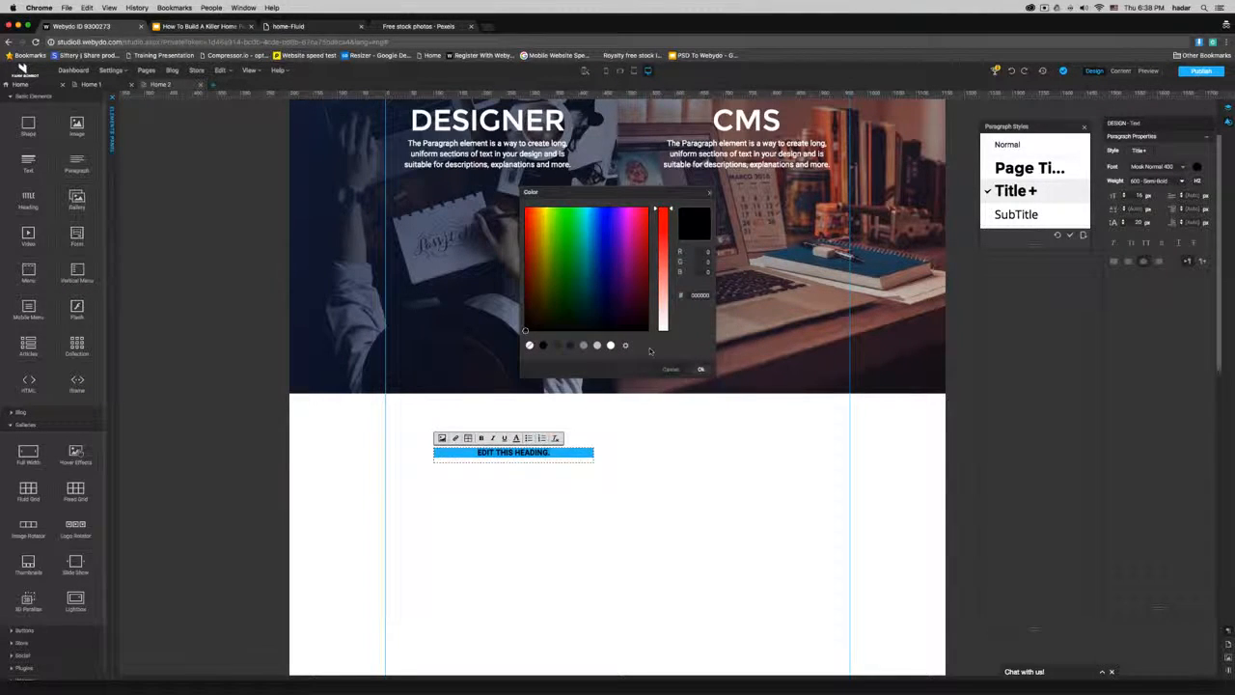
pyautogui.click(610, 345)
pyautogui.click(701, 369)
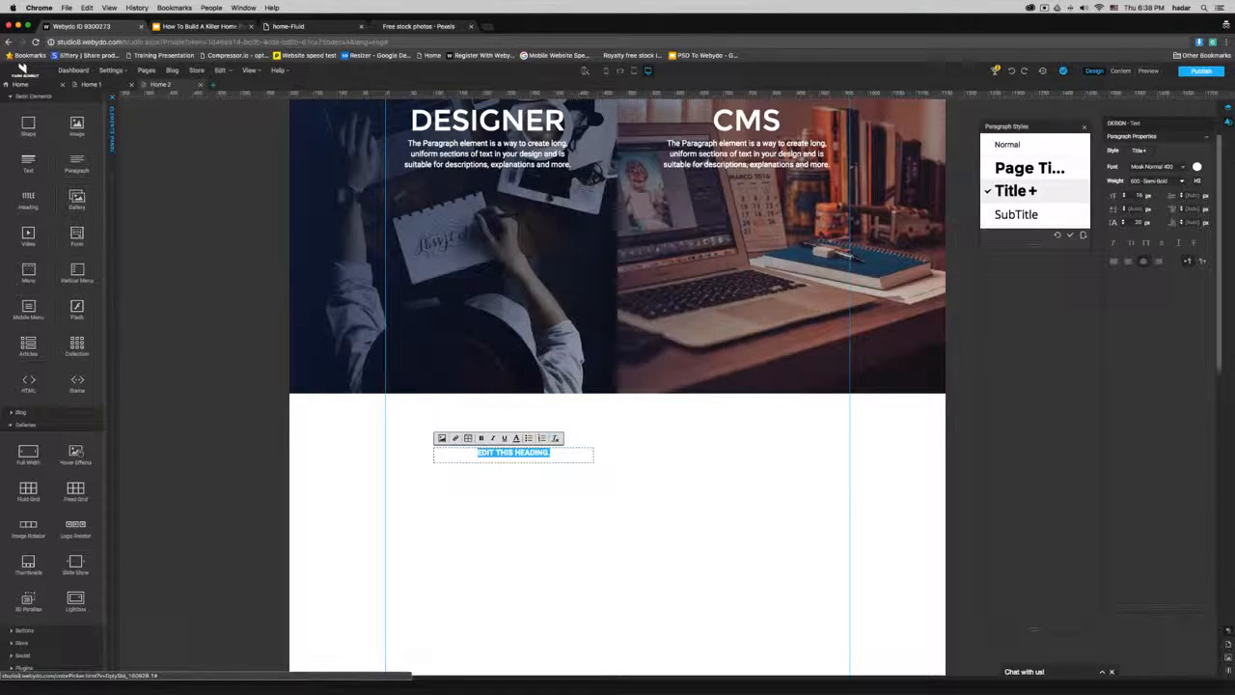
pyautogui.click(683, 470)
pyautogui.moveTo(530, 435); pyautogui.dragTo(530, 349)
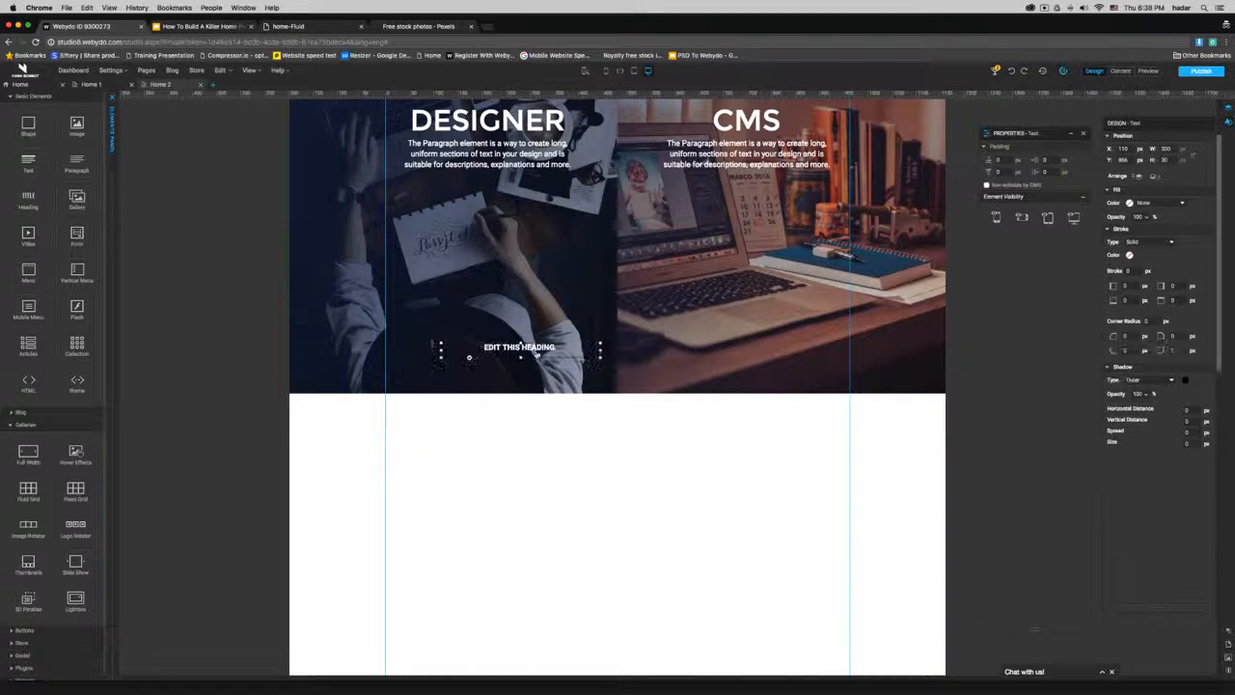
# Step: Change the font of the small white heading to Mosk Thin 100
pyautogui.doubleClick(537, 348)
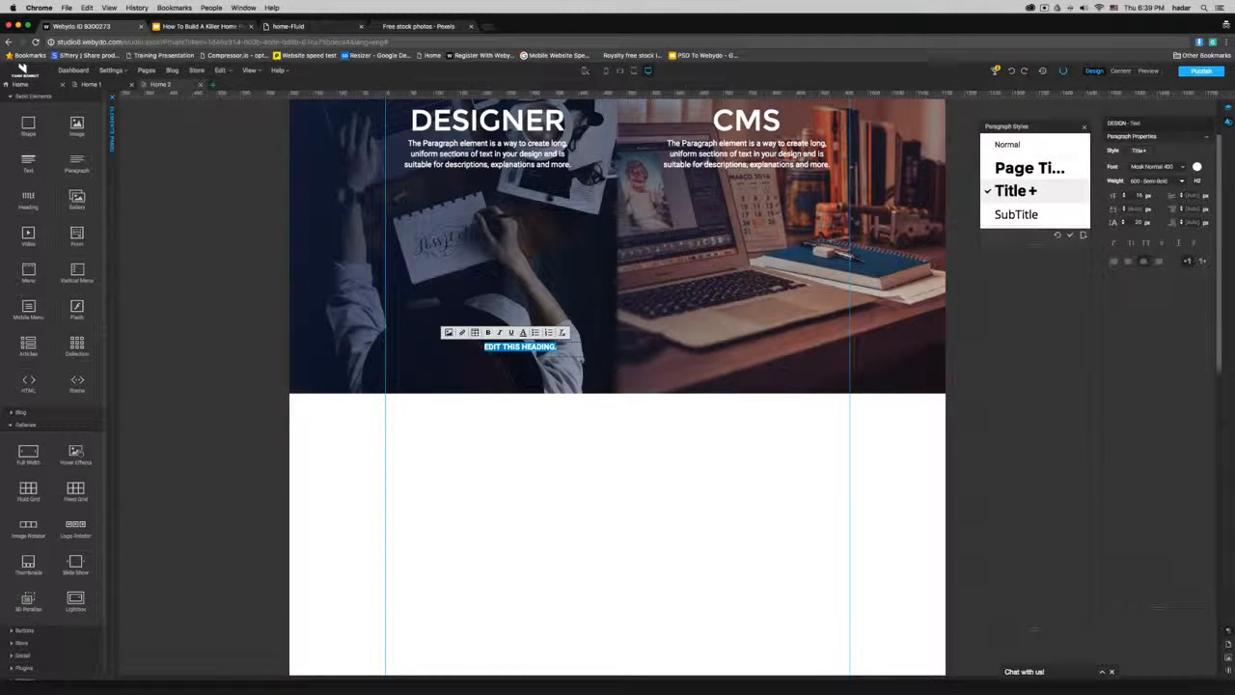
pyautogui.press('super+a')
pyautogui.click(1170, 171)
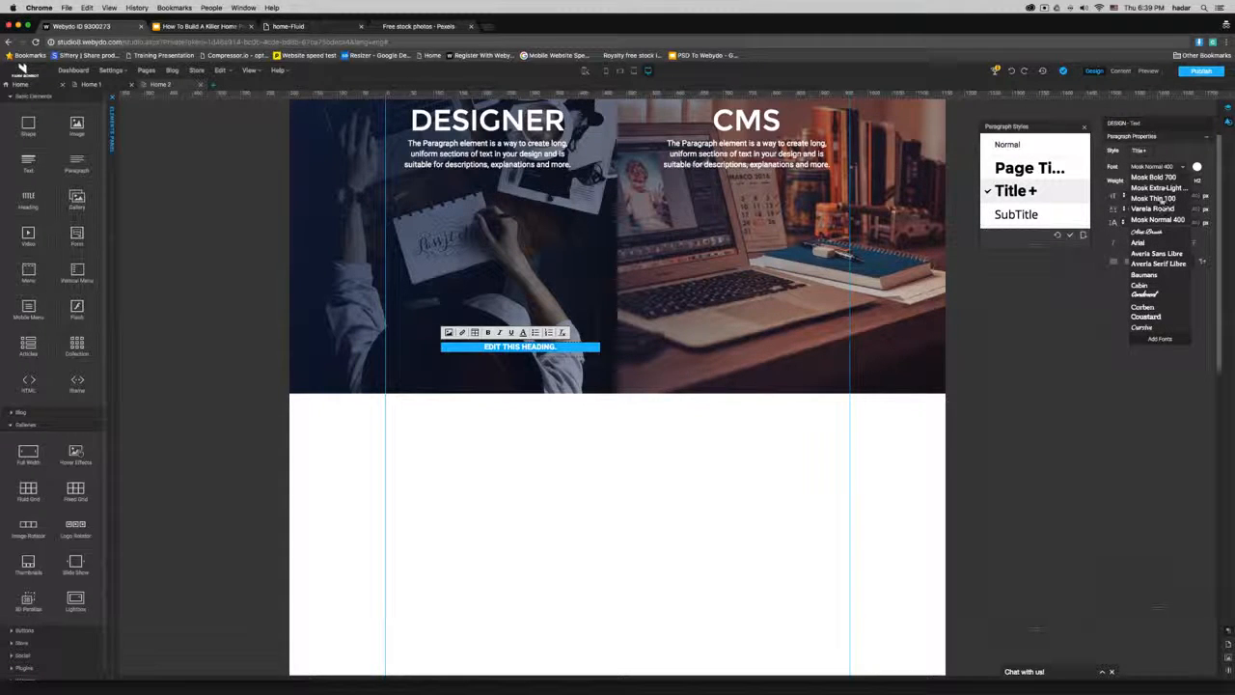
pyautogui.click(1161, 199)
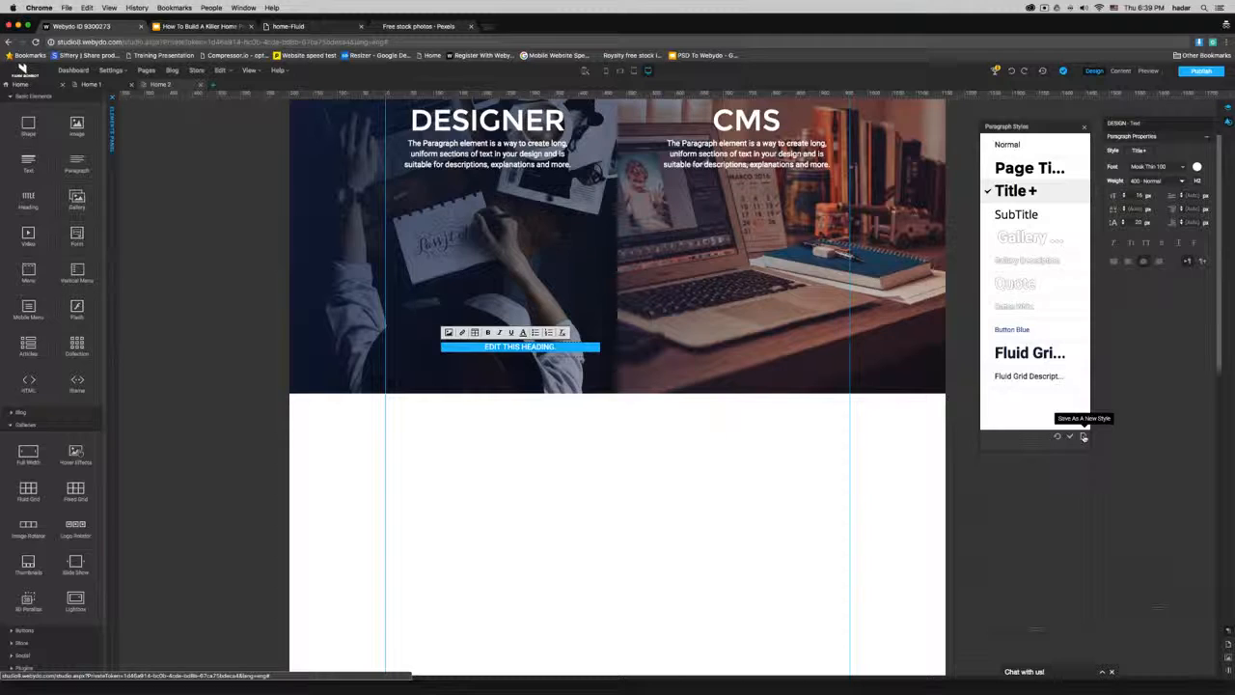
# Step: Save the small heading's formatting as a new paragraph style named W Button White with the P tag
pyautogui.click(1084, 436)
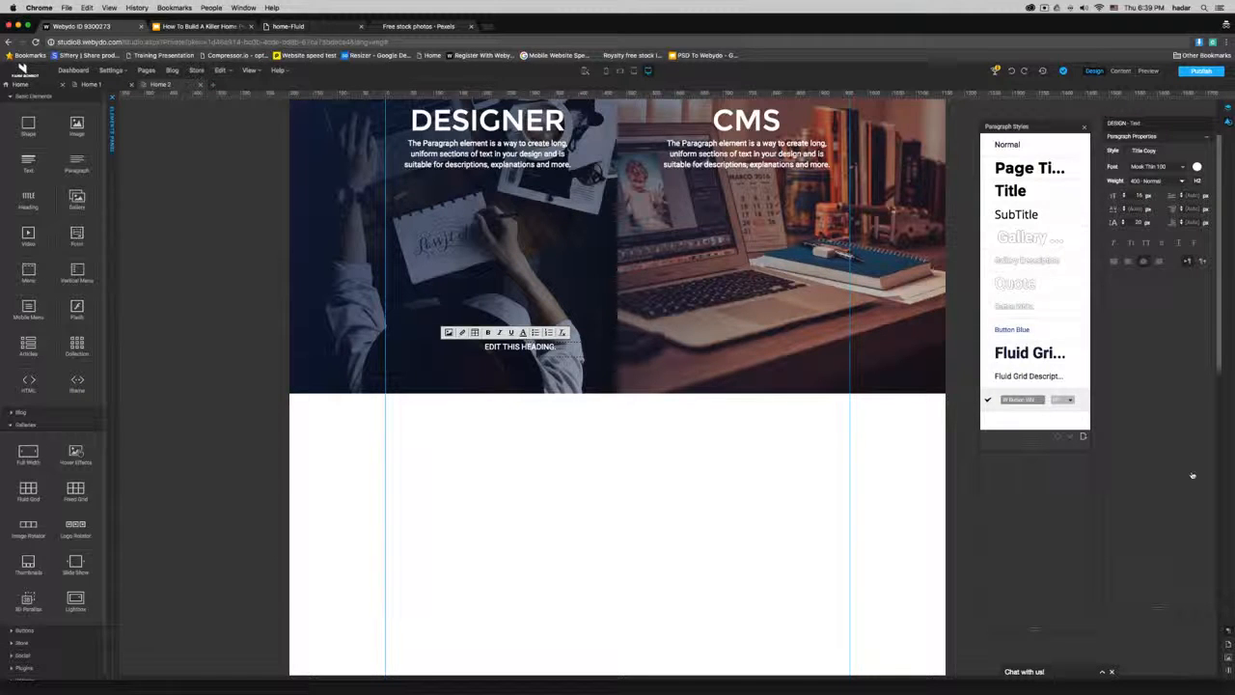
pyautogui.click(1064, 398)
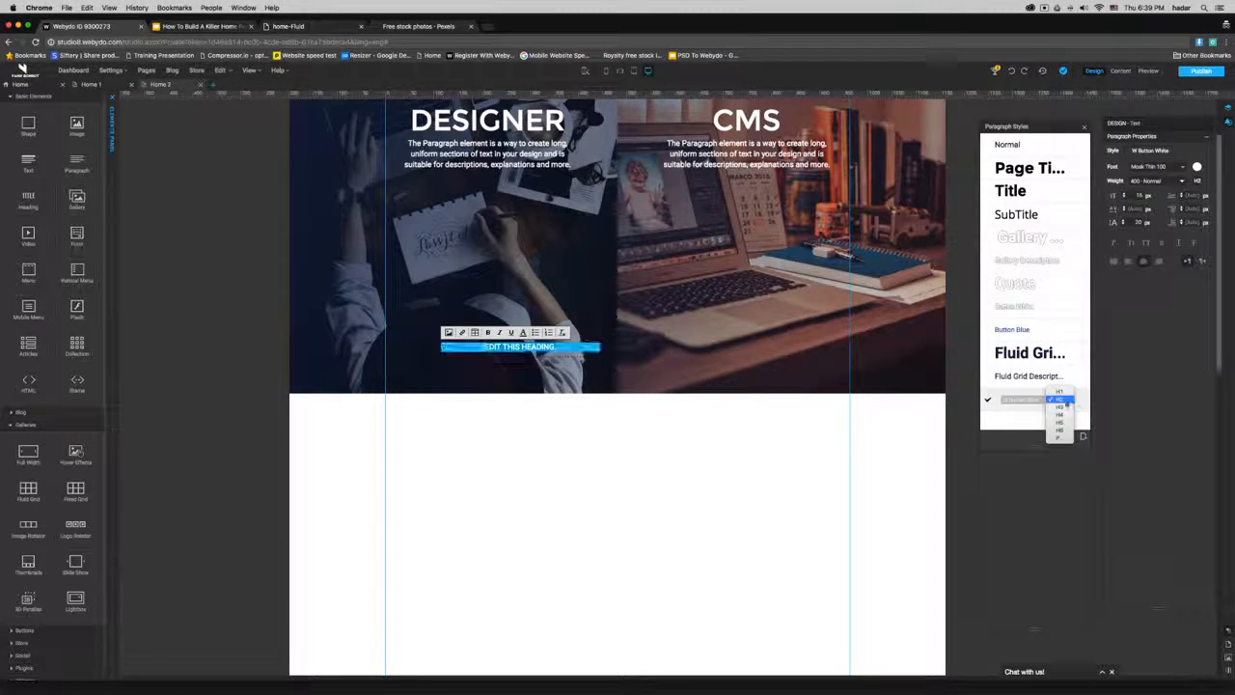
pyautogui.click(1060, 438)
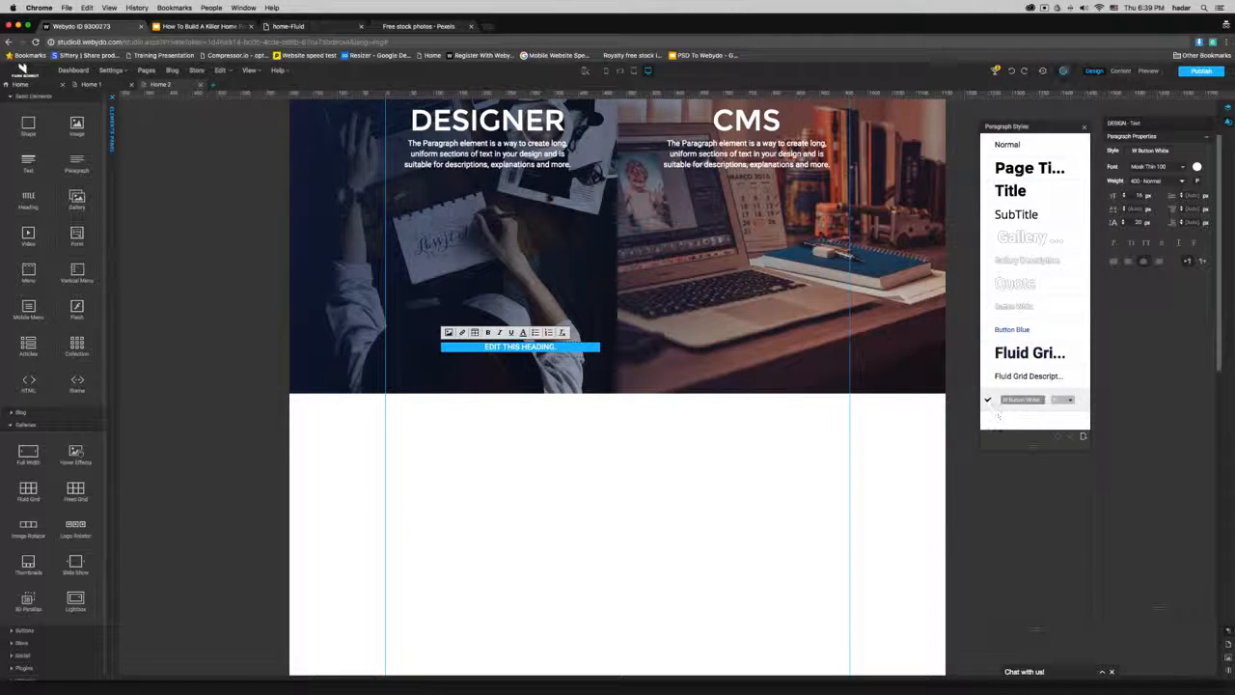
pyautogui.click(988, 399)
# Step: Recolour the small heading's text to the dark navy blue swatch
pyautogui.tripleClick(527, 347)
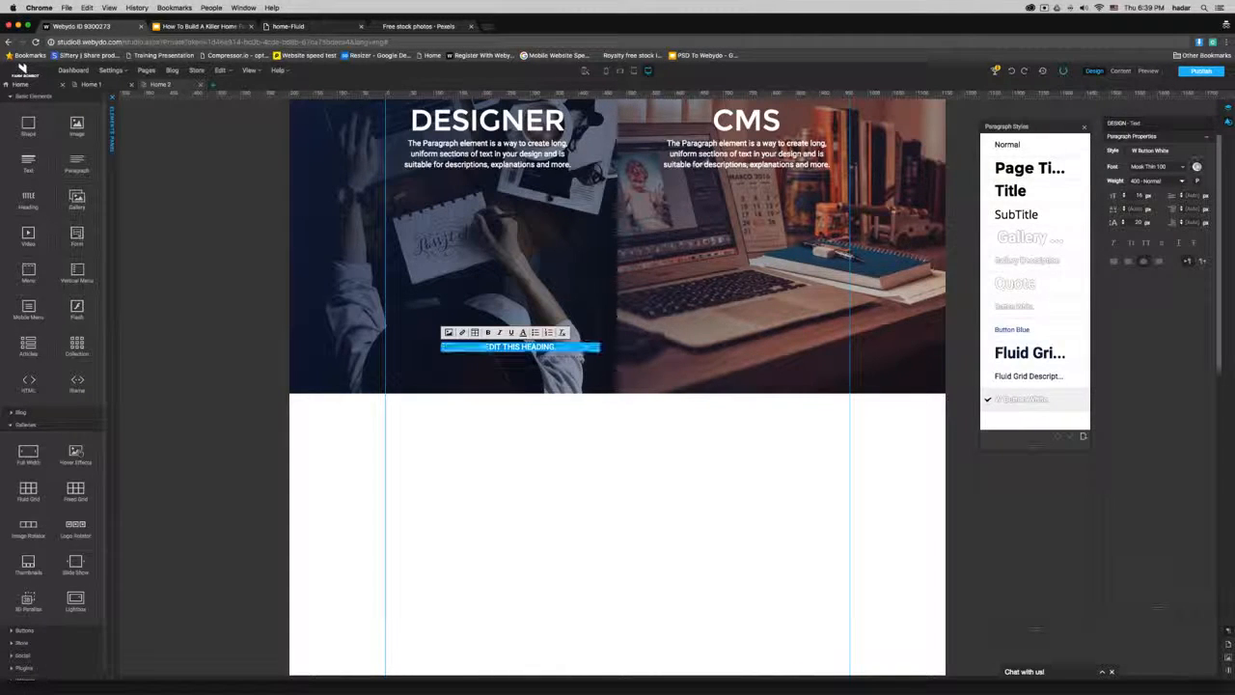
pyautogui.click(522, 332)
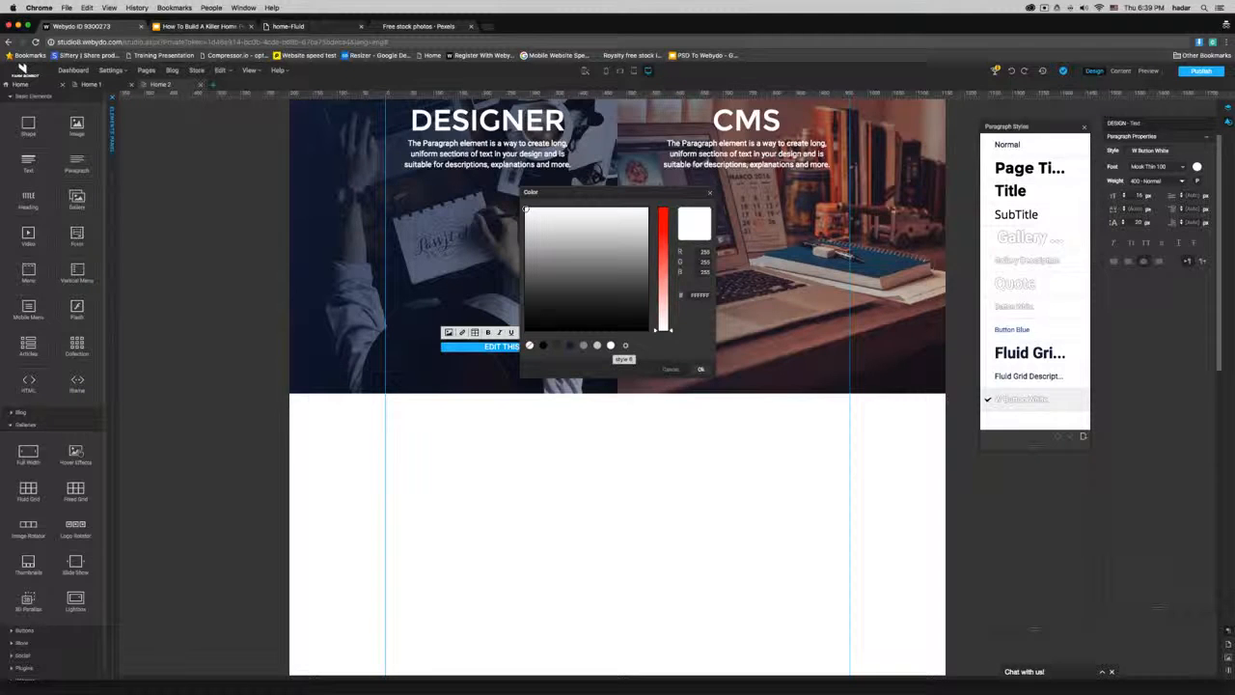
pyautogui.click(569, 347)
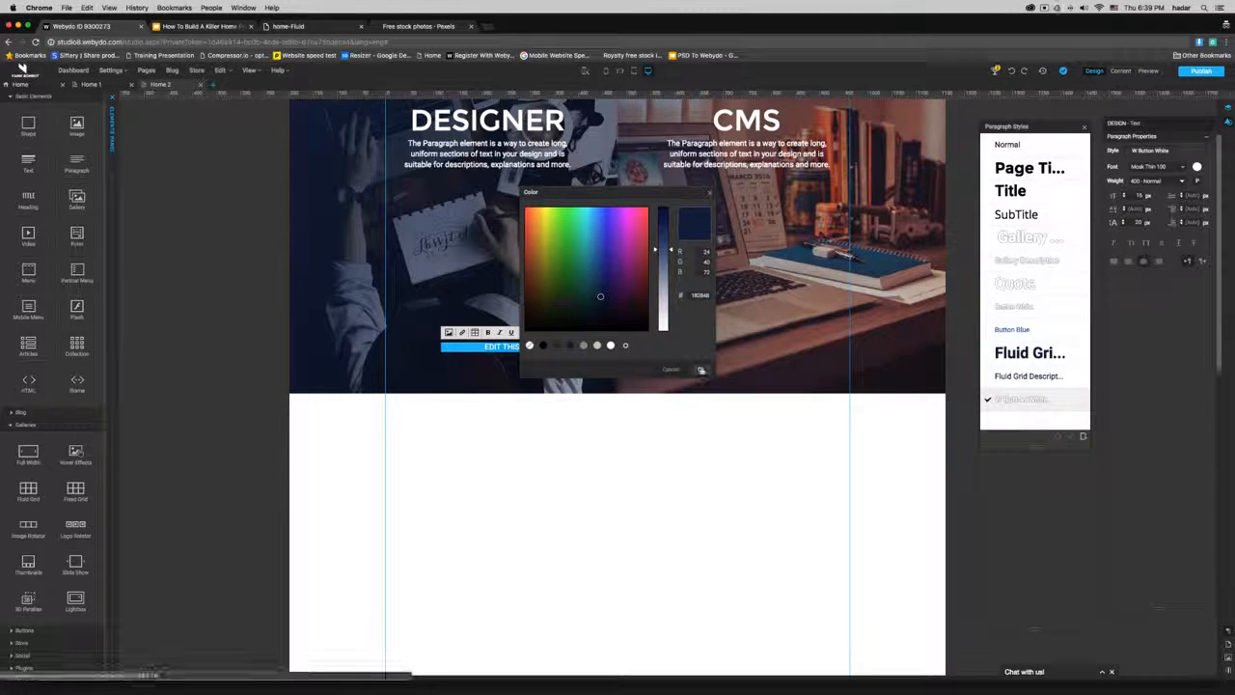
pyautogui.click(700, 369)
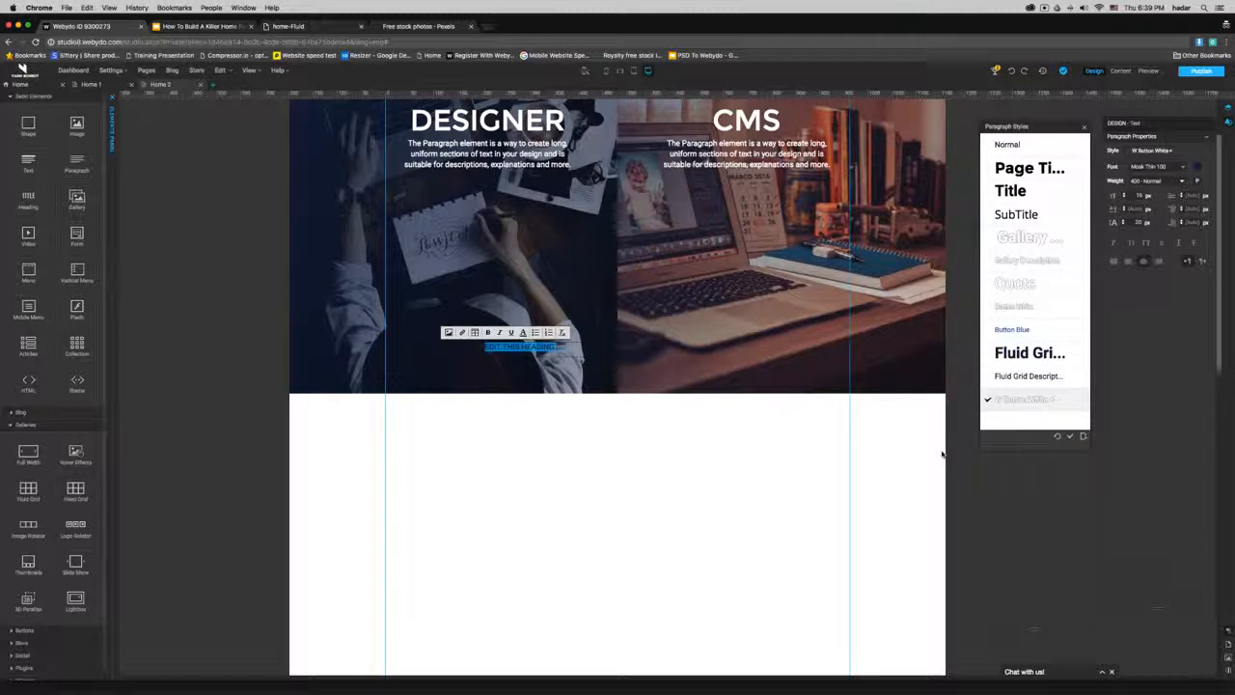
# Step: Save the navy text formatting as a new paragraph style named W Button Blue, and delete the sample heading
pyautogui.click(1084, 436)
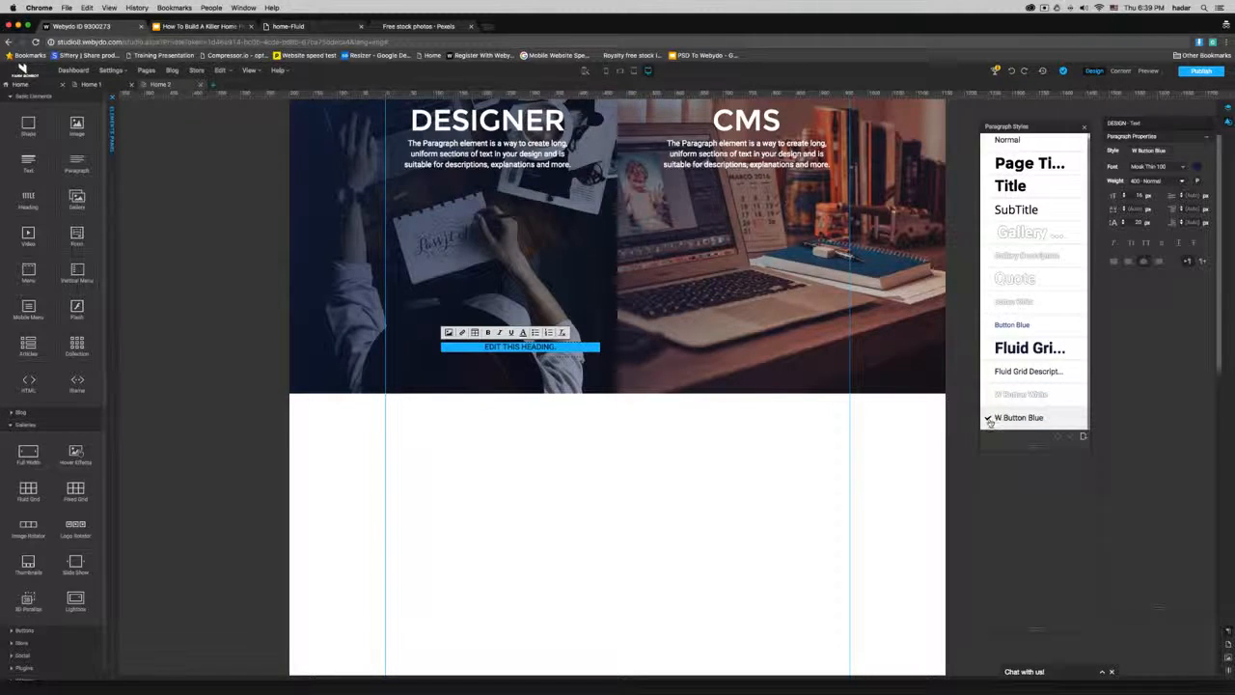
pyautogui.click(579, 427)
pyautogui.click(532, 350)
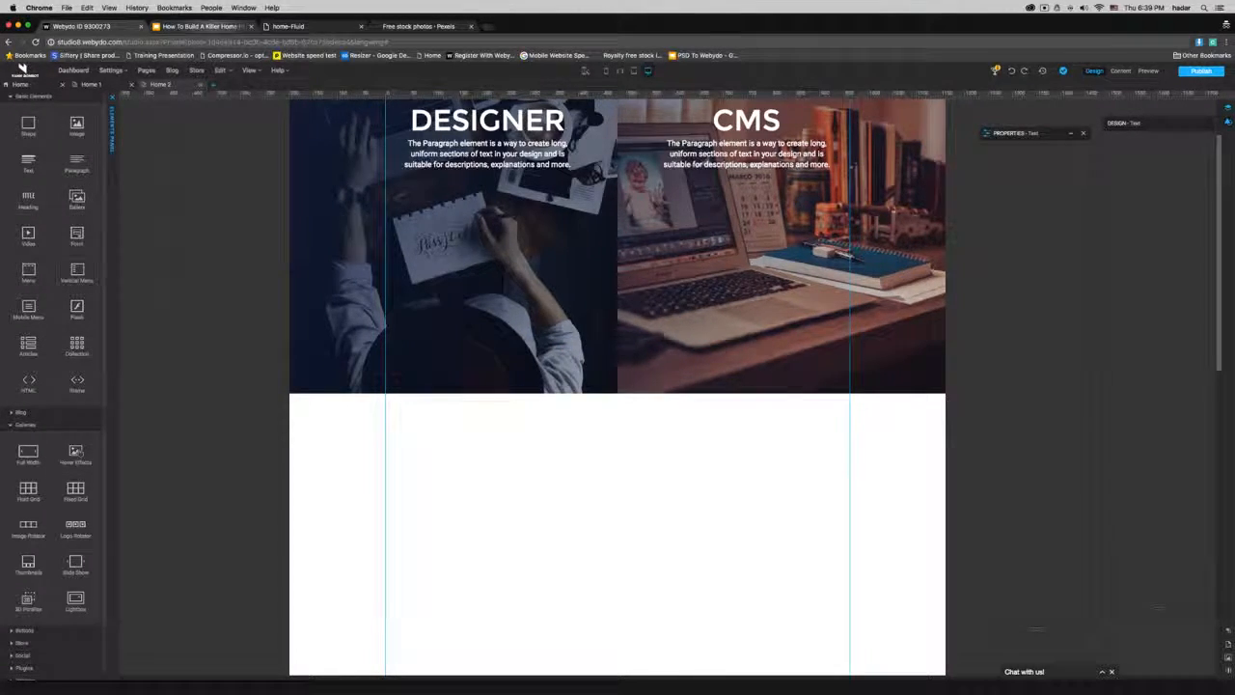
# Step: Switch to the presentation, reveal the next point on the button design slide, and return to Webydo
pyautogui.click(198, 26)
pyautogui.click(410, 326)
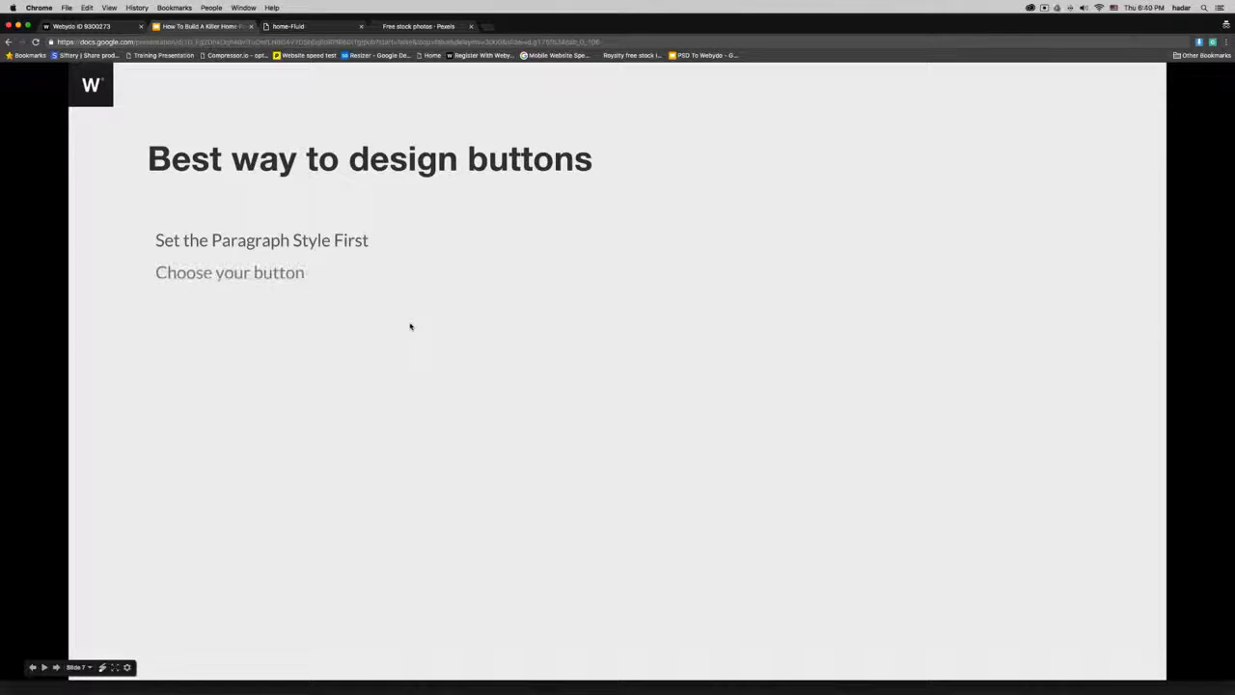
pyautogui.click(91, 26)
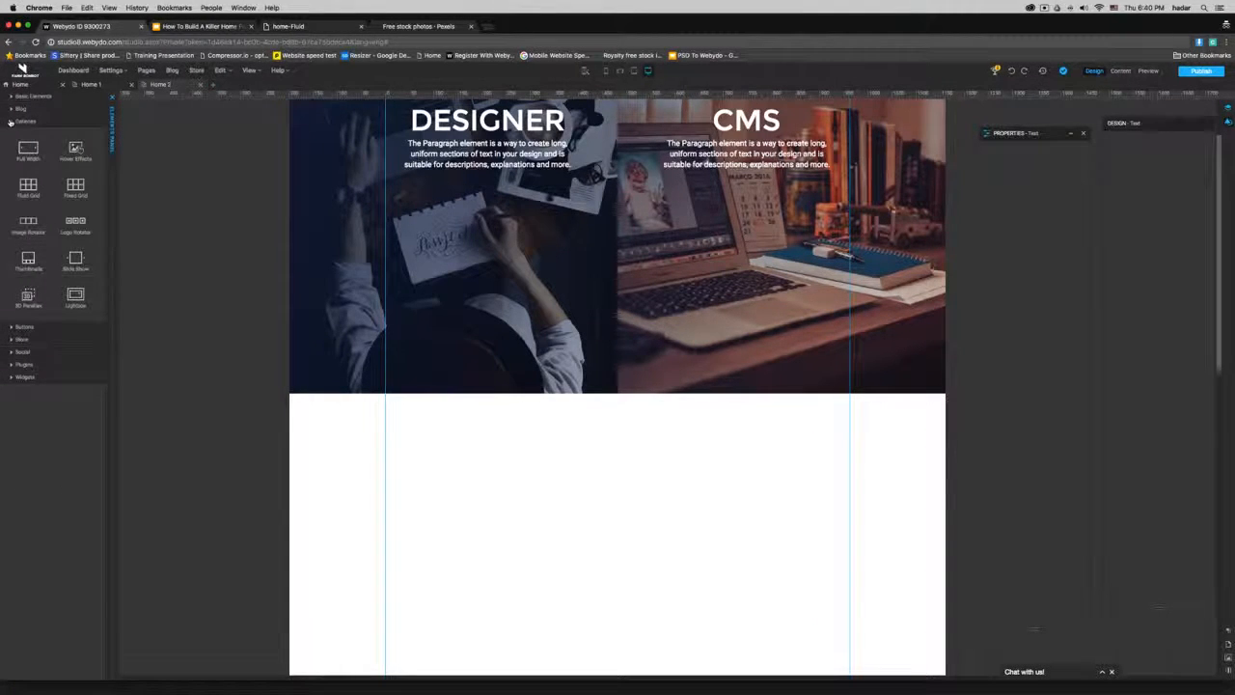
# Step: Add a Radius Button on the DESIGNER image and a Ghost Button on the CMS image, below their paragraphs
pyautogui.click(10, 122)
pyautogui.click(10, 134)
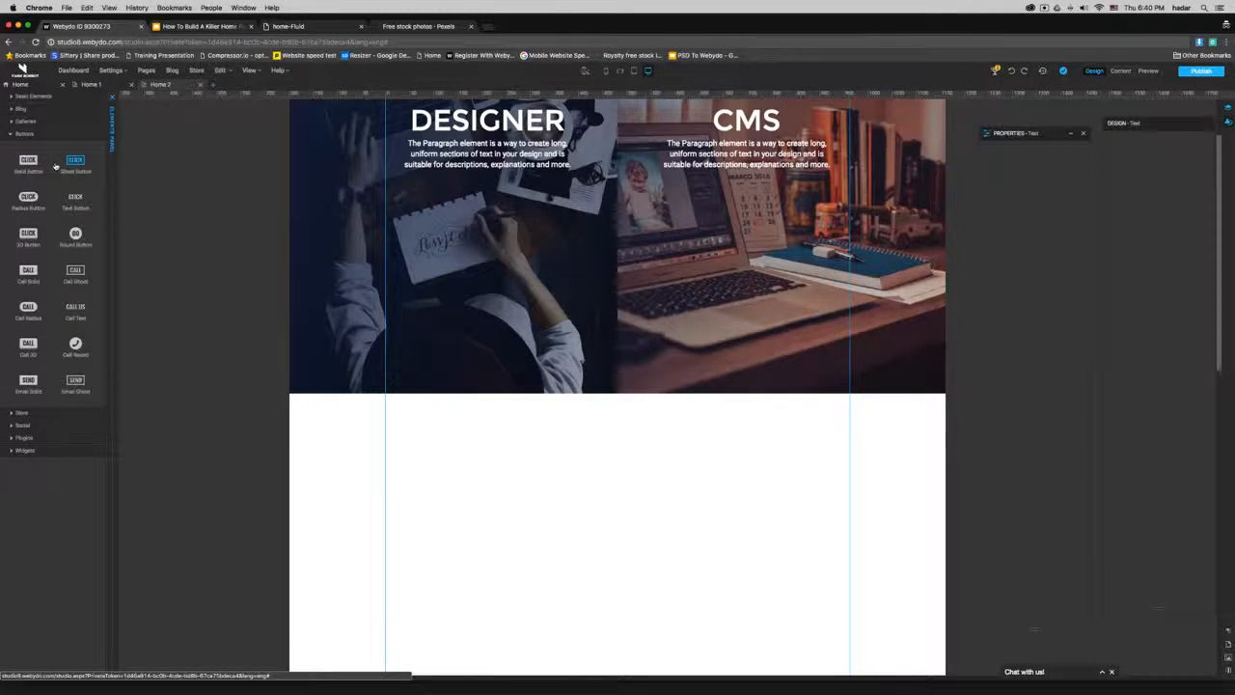
pyautogui.moveTo(28, 198); pyautogui.dragTo(523, 223)
pyautogui.moveTo(77, 162); pyautogui.dragTo(749, 229)
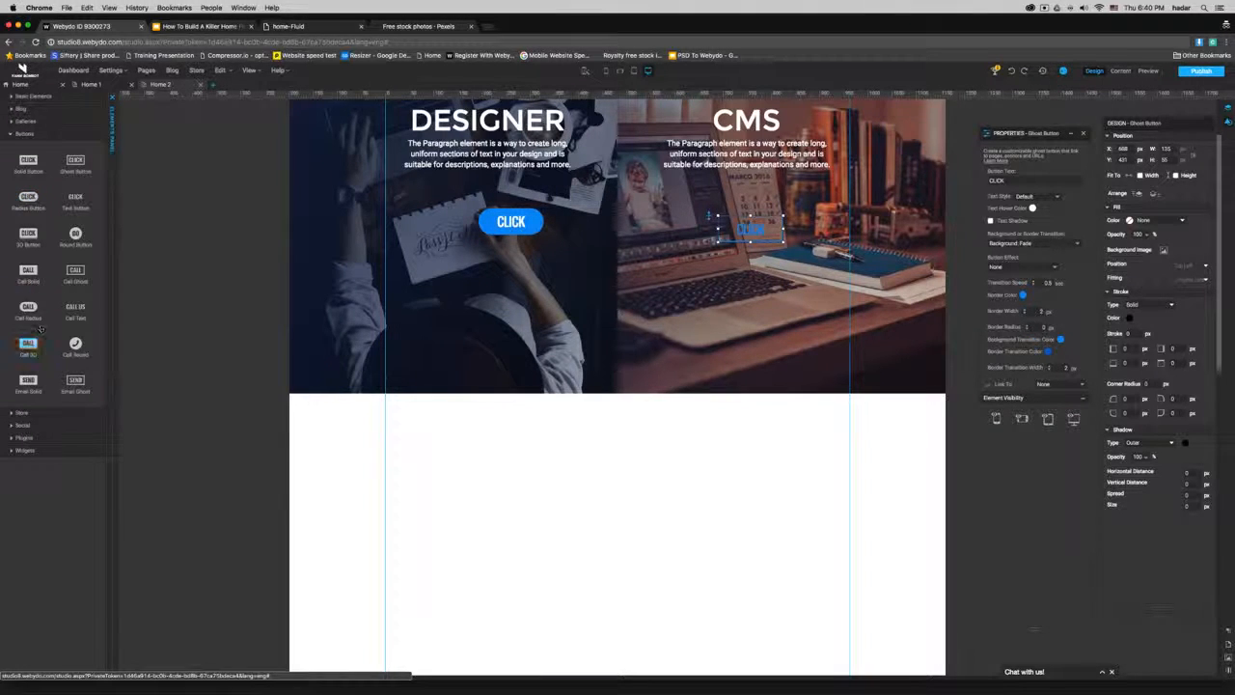
pyautogui.moveTo(37, 307); pyautogui.dragTo(452, 280)
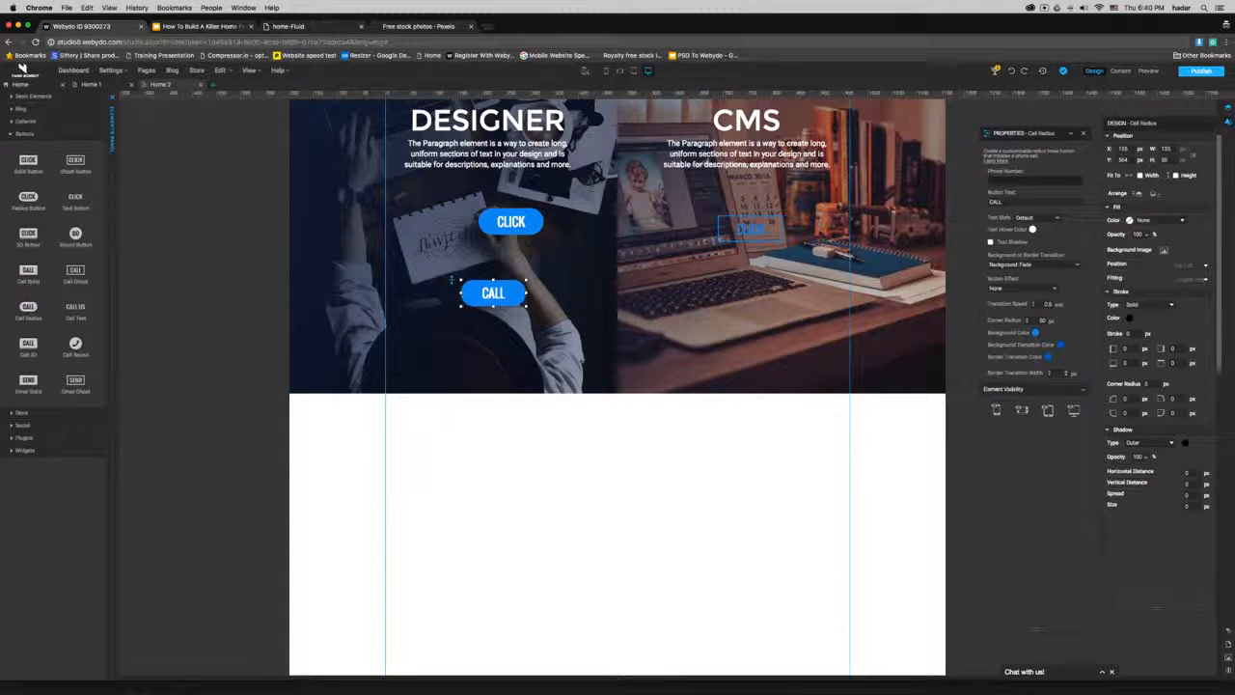
pyautogui.click(592, 500)
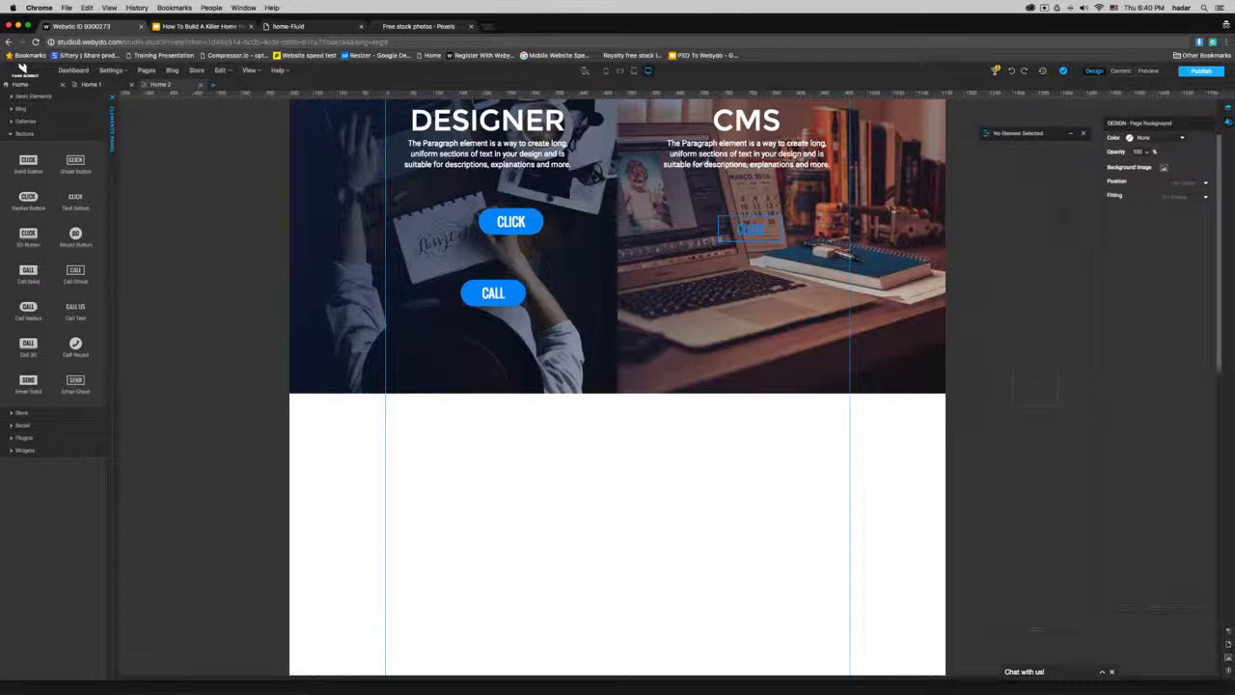
pyautogui.click(508, 305)
pyautogui.press('Delete')
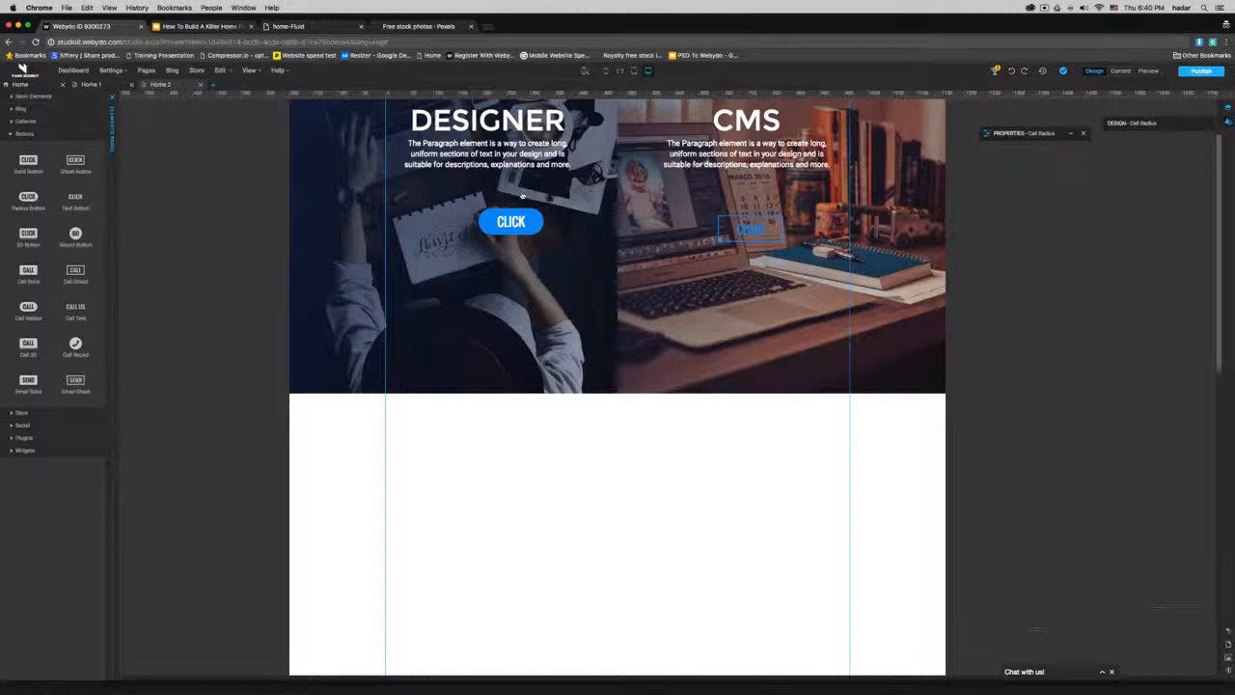
# Step: Reposition the radius button on the DESIGNER image and label it START NOW in the W Button White text style
pyautogui.click(520, 222)
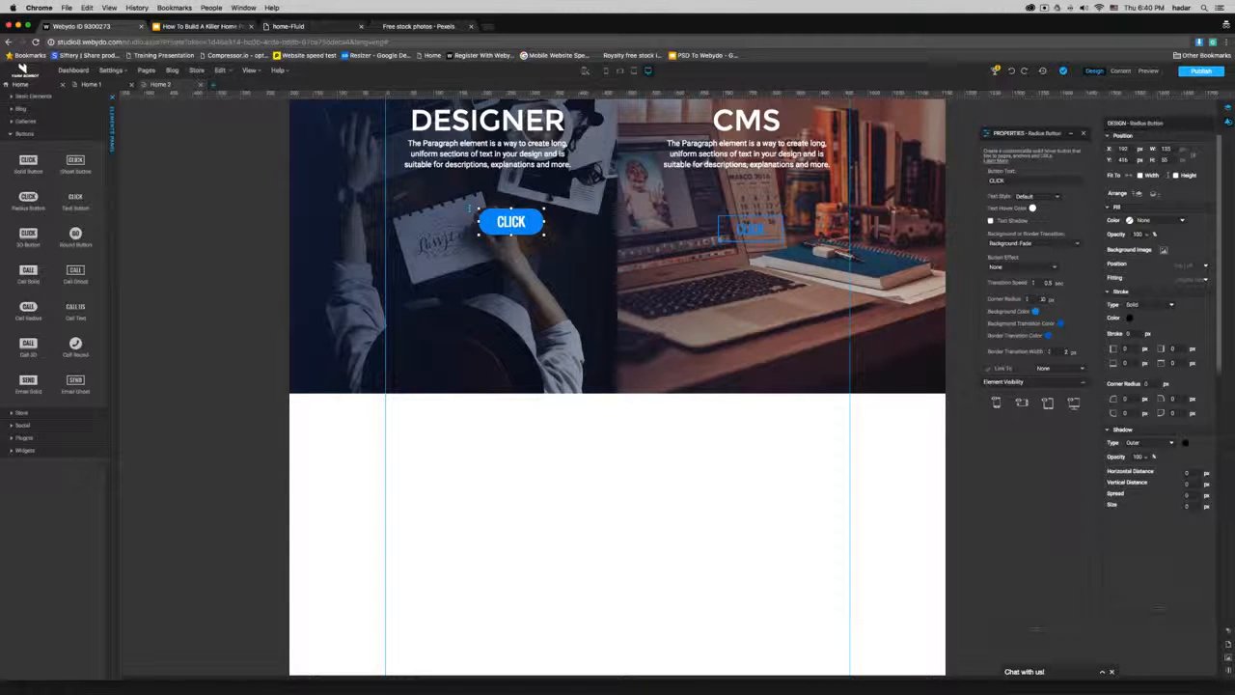
pyautogui.moveTo(472, 209); pyautogui.dragTo(437, 237)
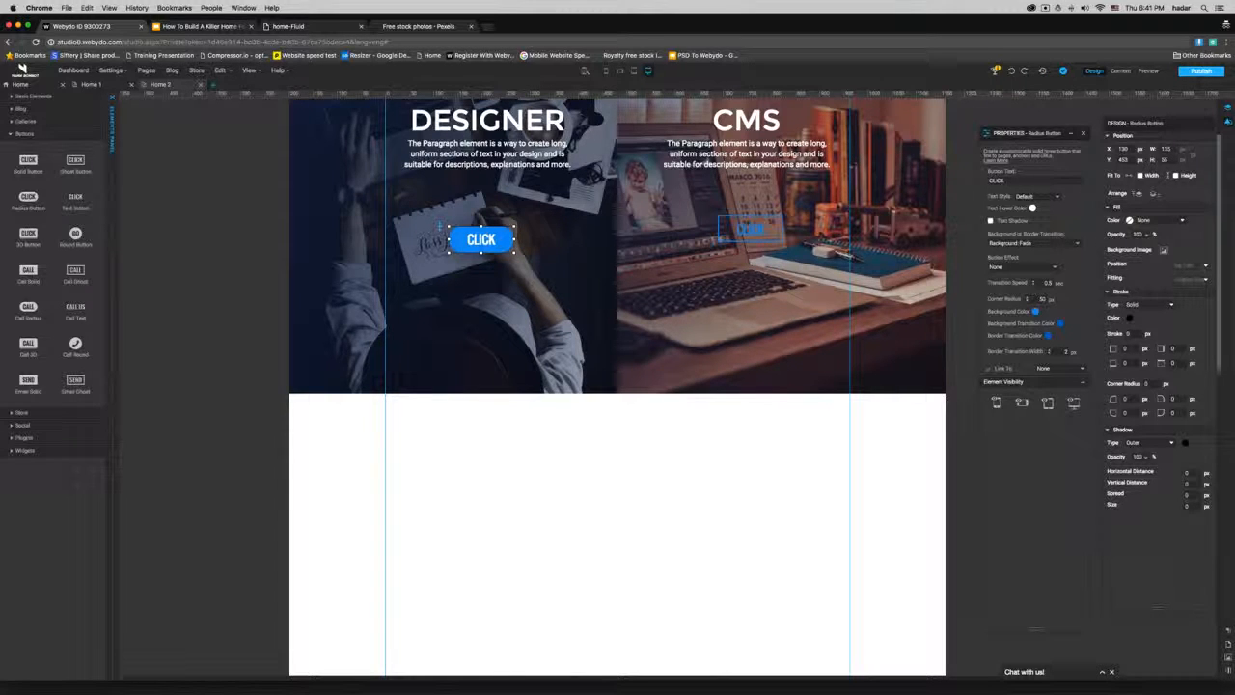
pyautogui.click(1025, 181)
pyautogui.press('super+a')
pyautogui.write('staRT NOW')
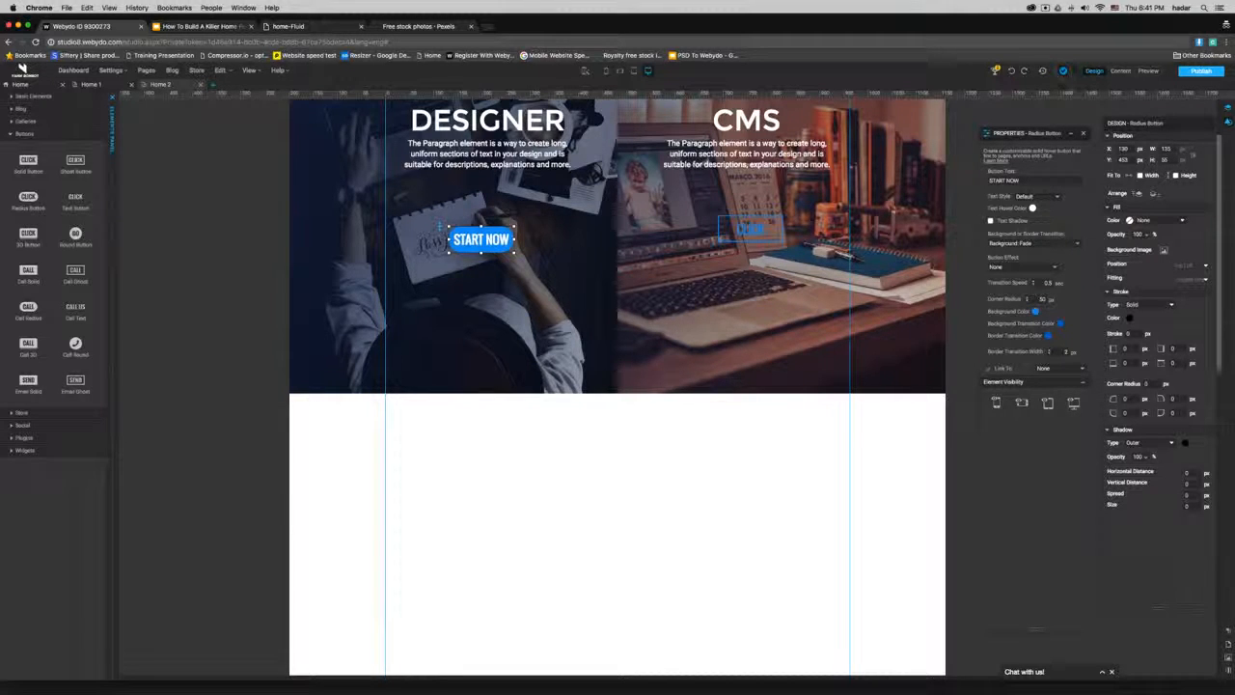
pyautogui.click(1026, 198)
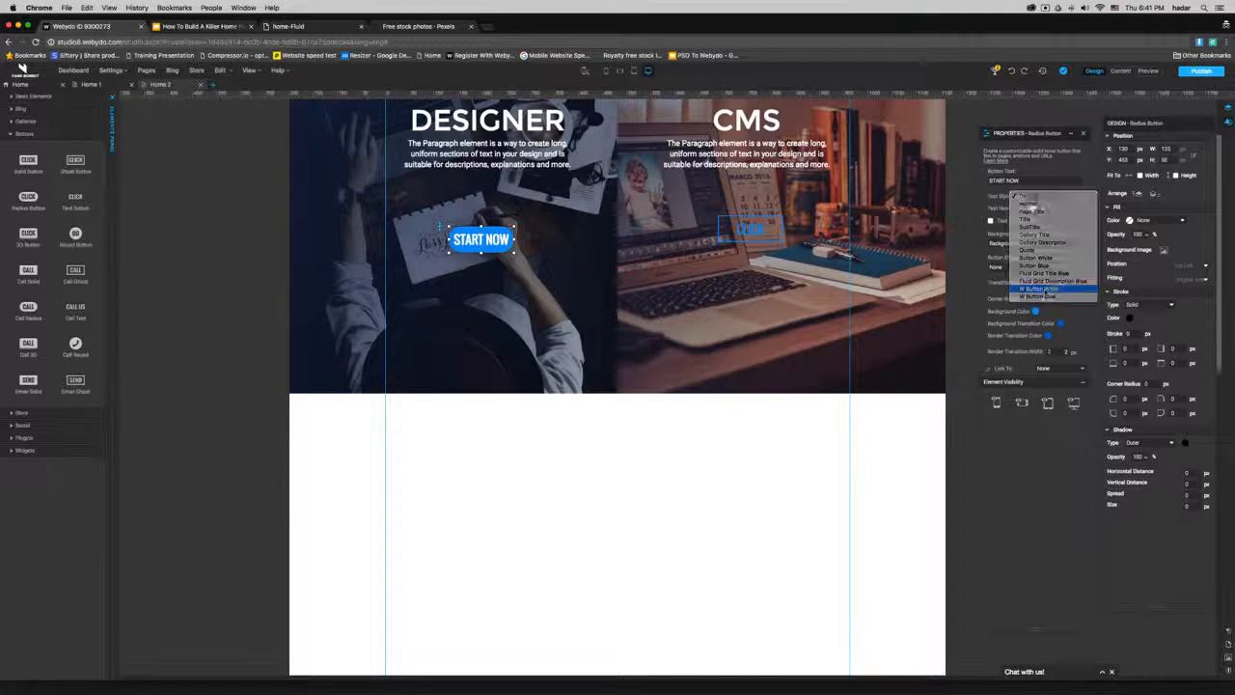
pyautogui.click(1047, 289)
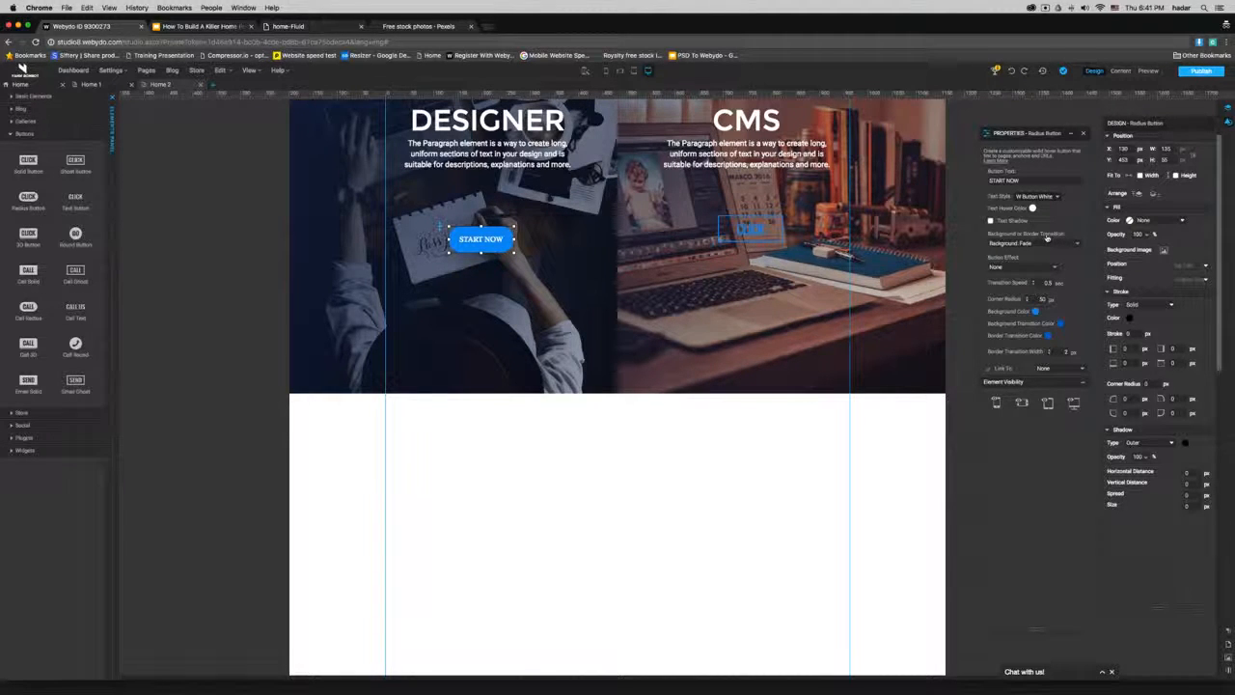
# Step: Give the START NOW button the Background: Sweep To Top transition and Bounce In effect, and check it in the page preview
pyautogui.click(1040, 247)
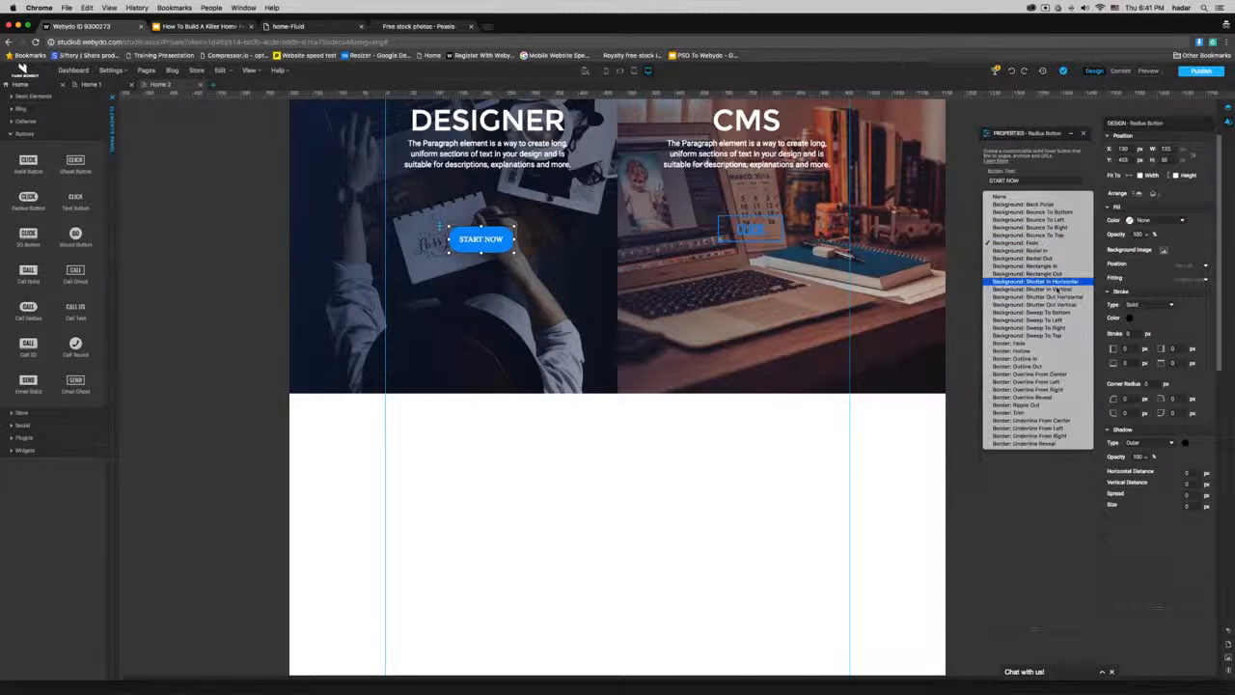
pyautogui.click(1057, 336)
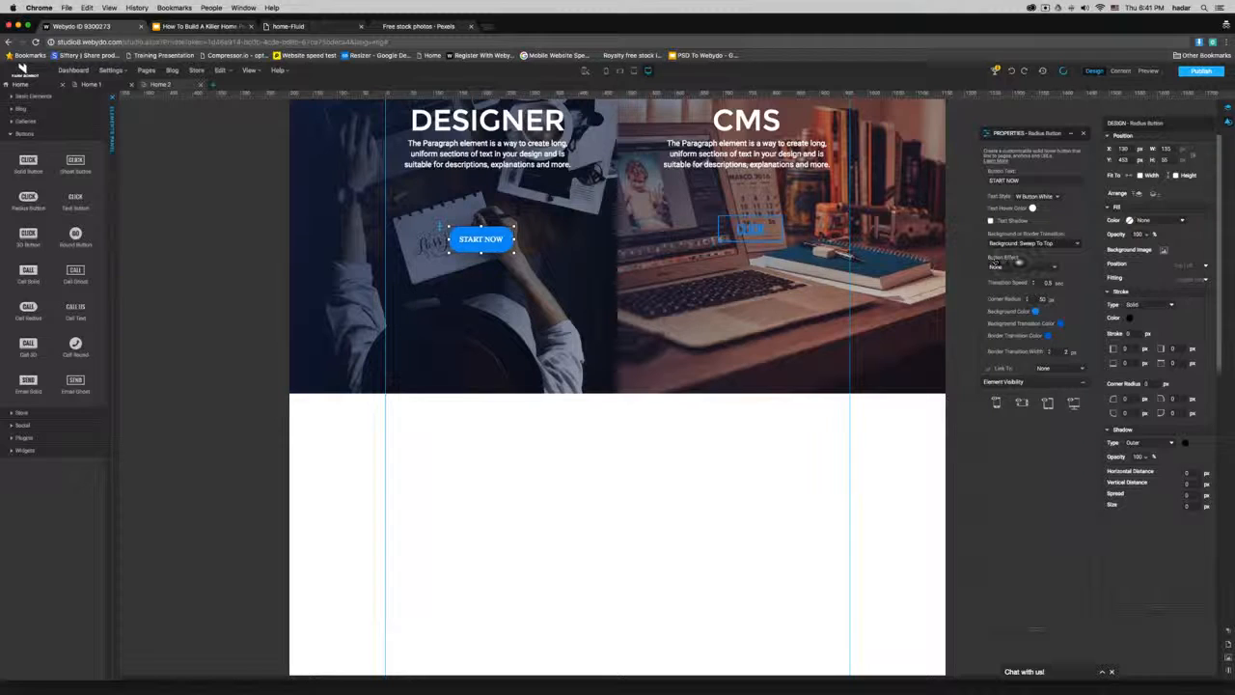
pyautogui.click(1014, 270)
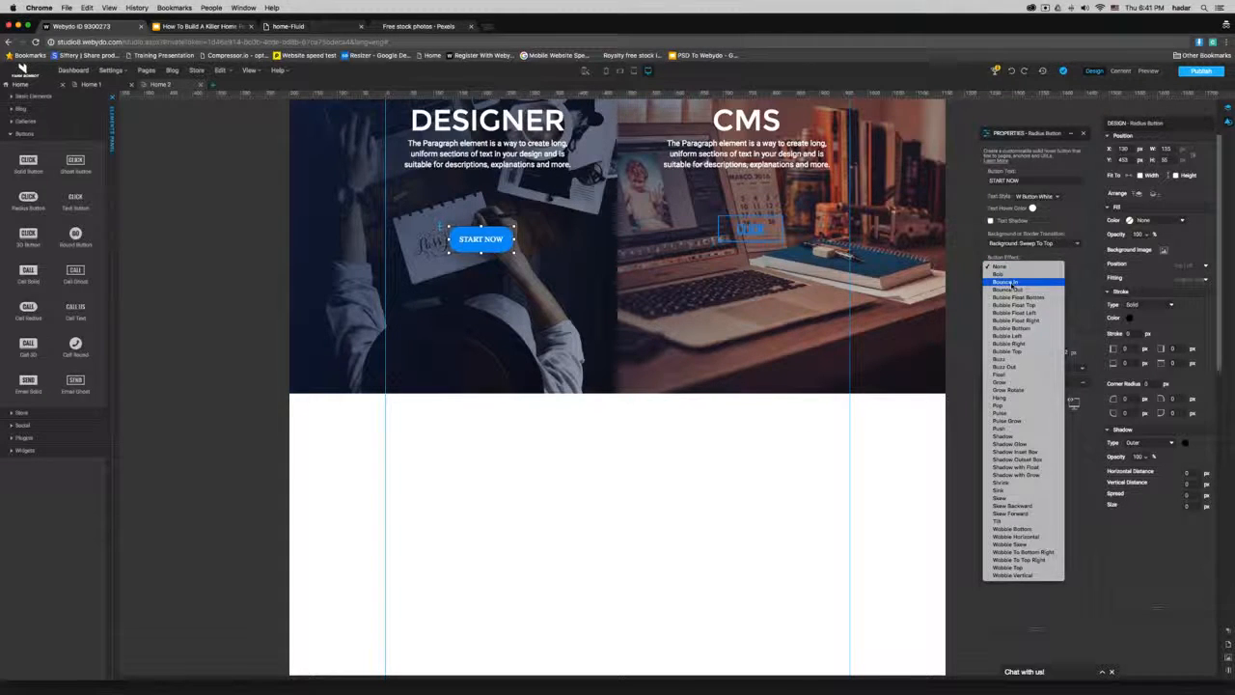
pyautogui.click(1008, 282)
pyautogui.click(1147, 70)
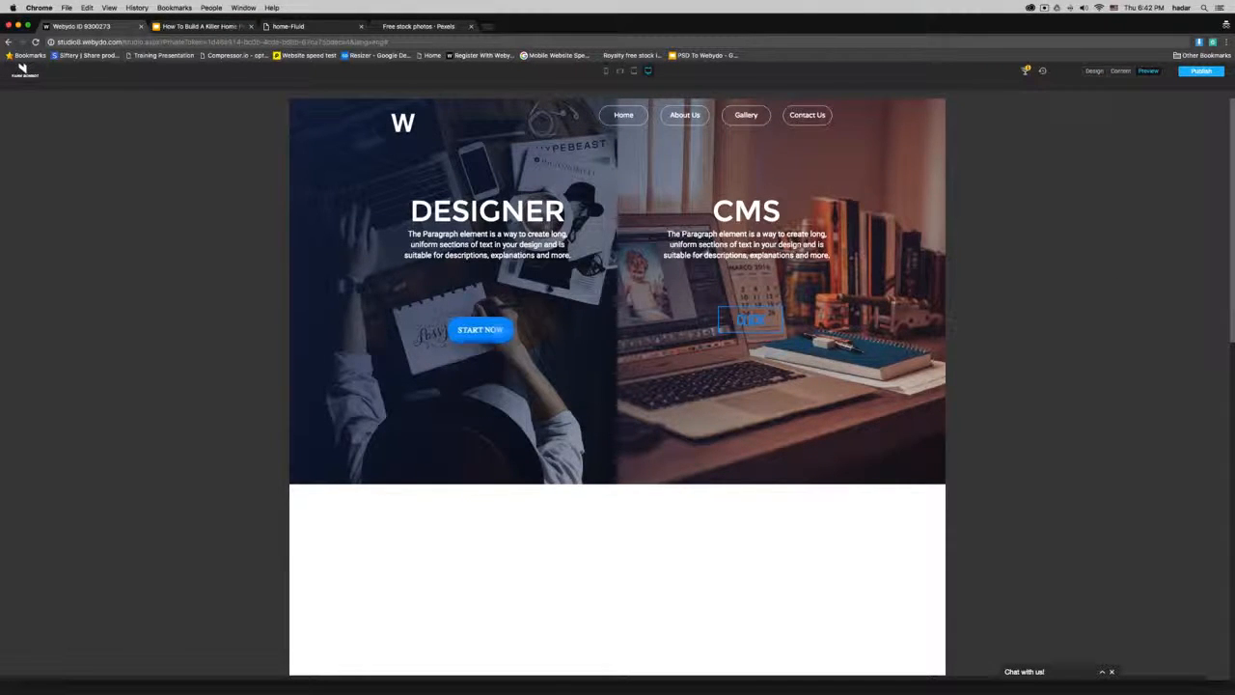
pyautogui.click(1091, 73)
# Step: Set the corner radius of the DESIGNER side's START NOW button to 10 px
pyautogui.click(460, 332)
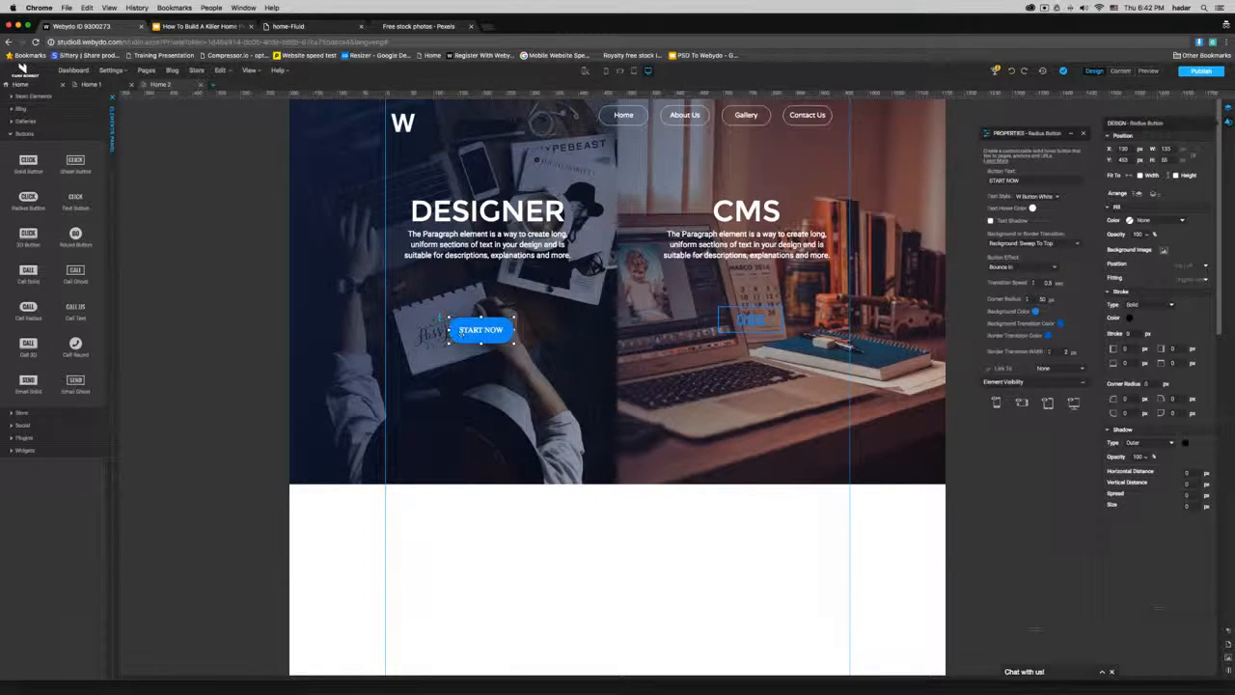
pyautogui.doubleClick(1042, 299)
pyautogui.write('10')
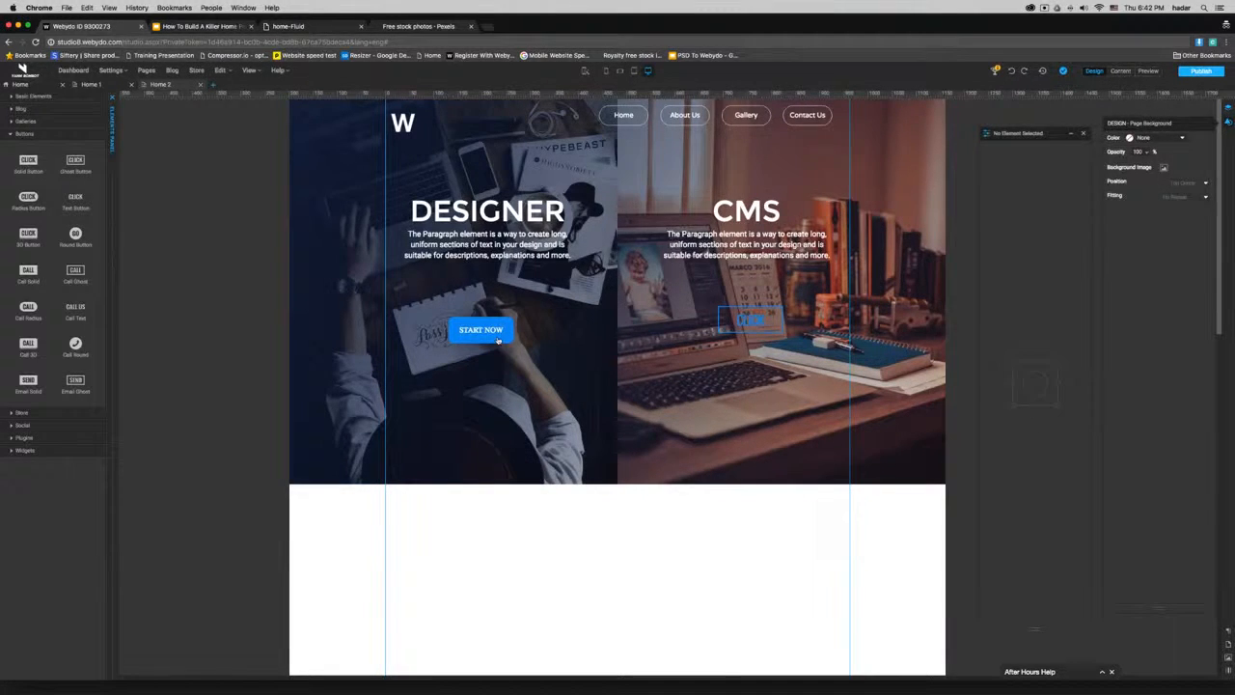
# Step: Move the START NOW button up beneath the DESIGNER paragraph and widen it to about 191 px
pyautogui.moveTo(510, 331); pyautogui.dragTo(510, 301)
pyautogui.click(516, 470)
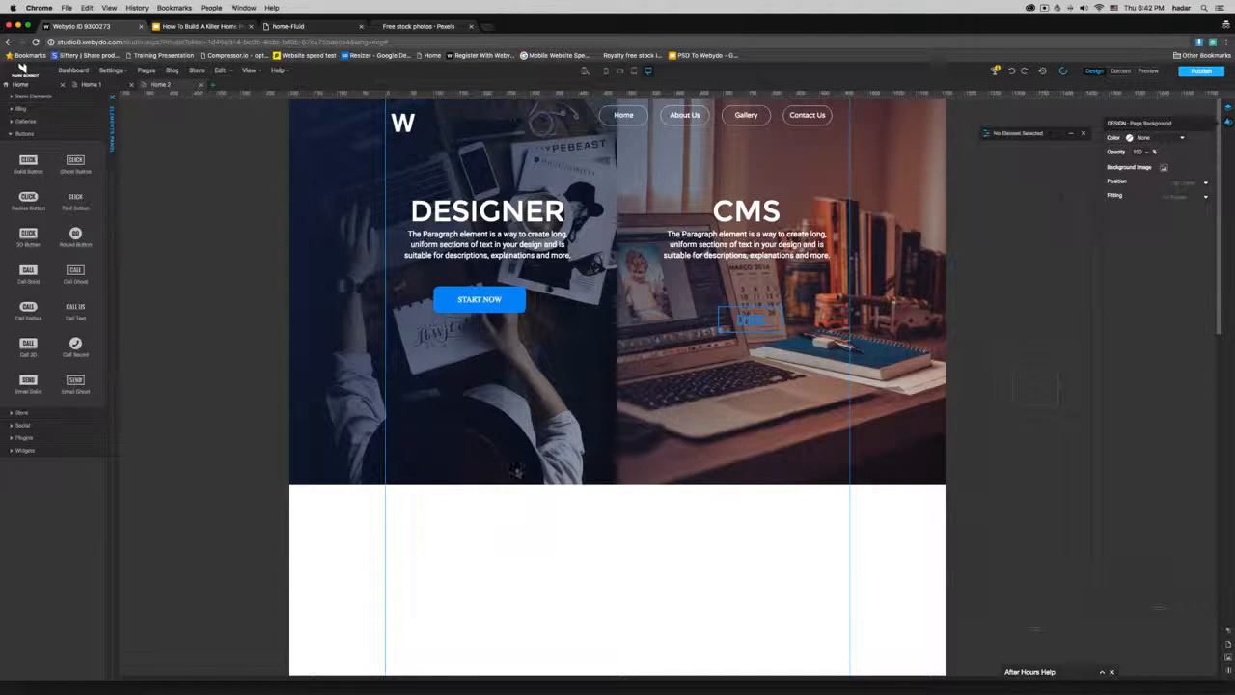
pyautogui.click(479, 303)
pyautogui.press('Up')
pyautogui.press('Up')
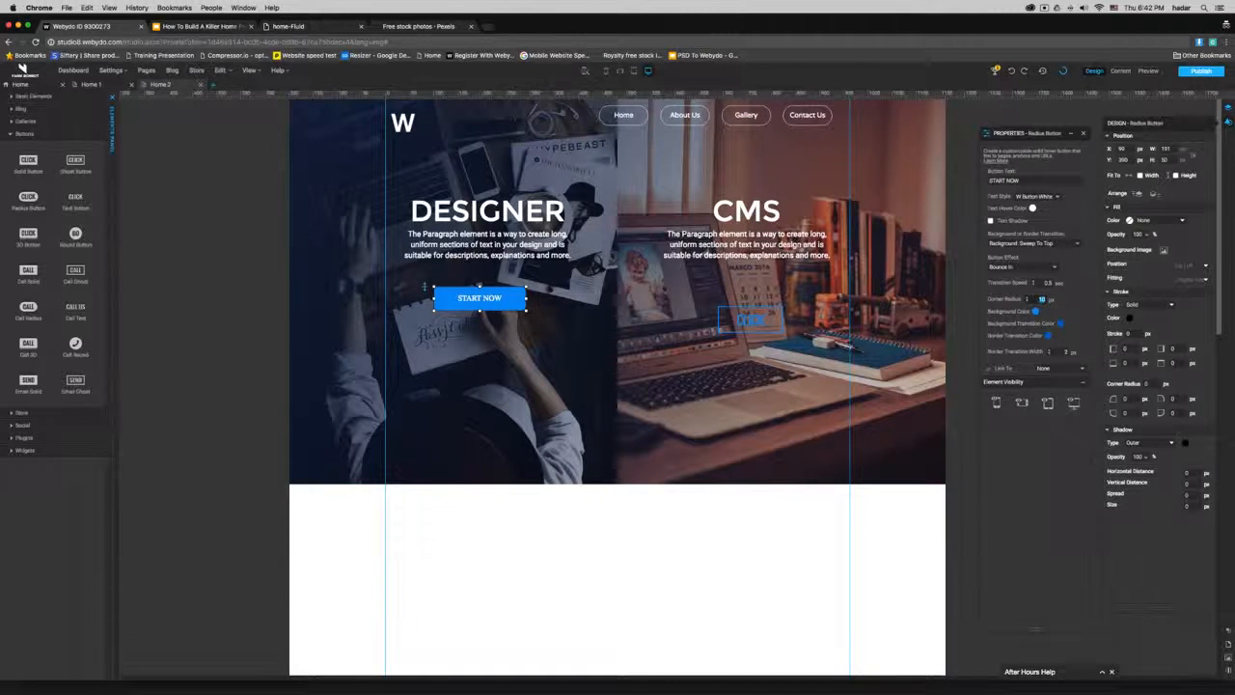
pyautogui.click(573, 554)
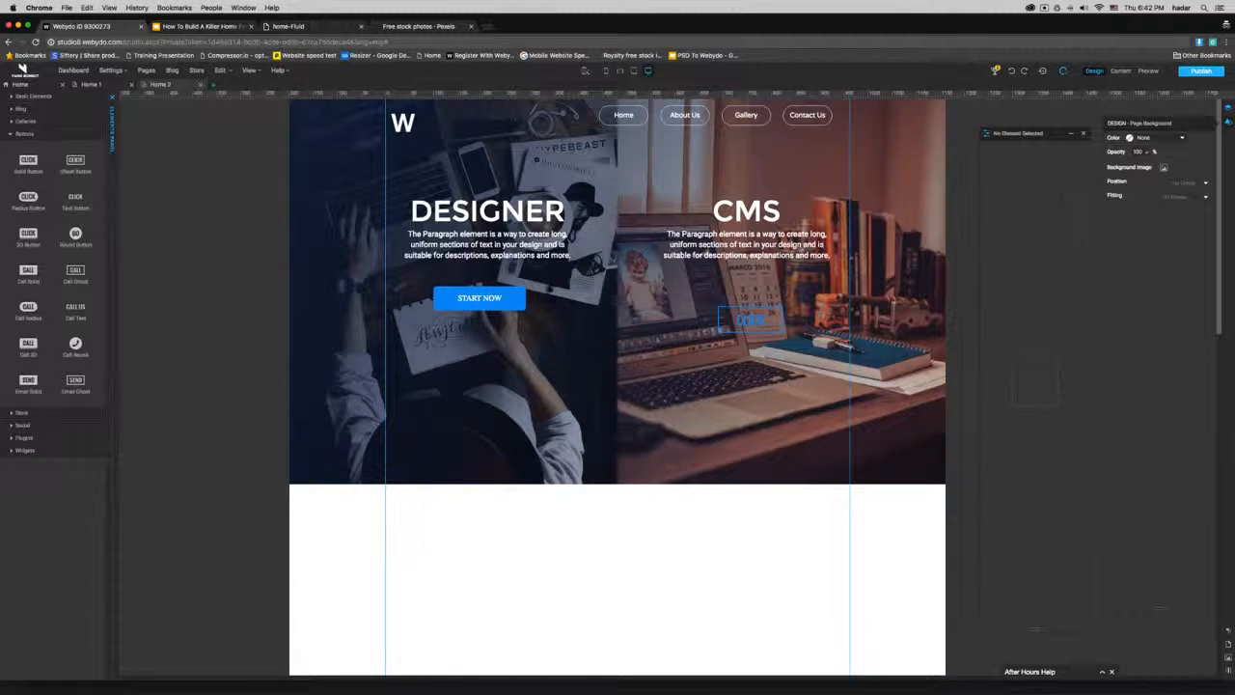
# Step: Unlink the DESIGNER button's proportions and set its width to 200 px
pyautogui.click(473, 315)
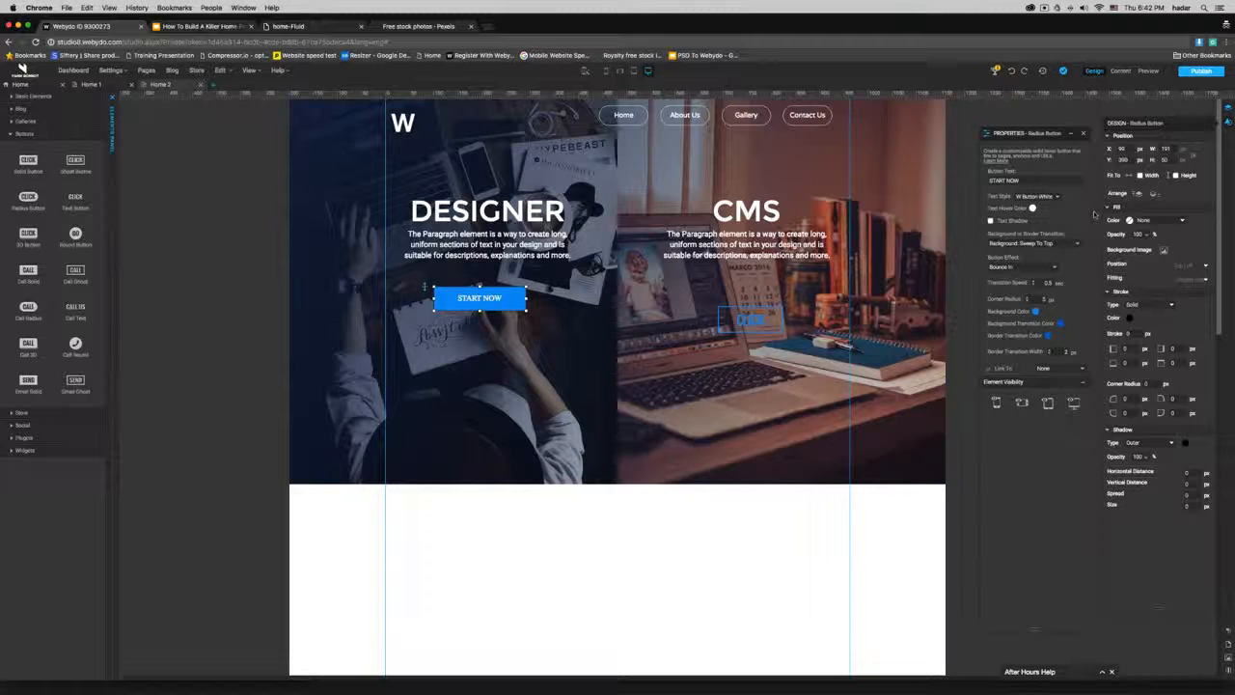
pyautogui.click(1194, 158)
pyautogui.moveTo(1174, 150); pyautogui.dragTo(1139, 151)
pyautogui.write('200')
pyautogui.press('Return')
# Step: Label the ghost button on the CMS image START NOW and apply the W Button White text style to it
pyautogui.click(754, 318)
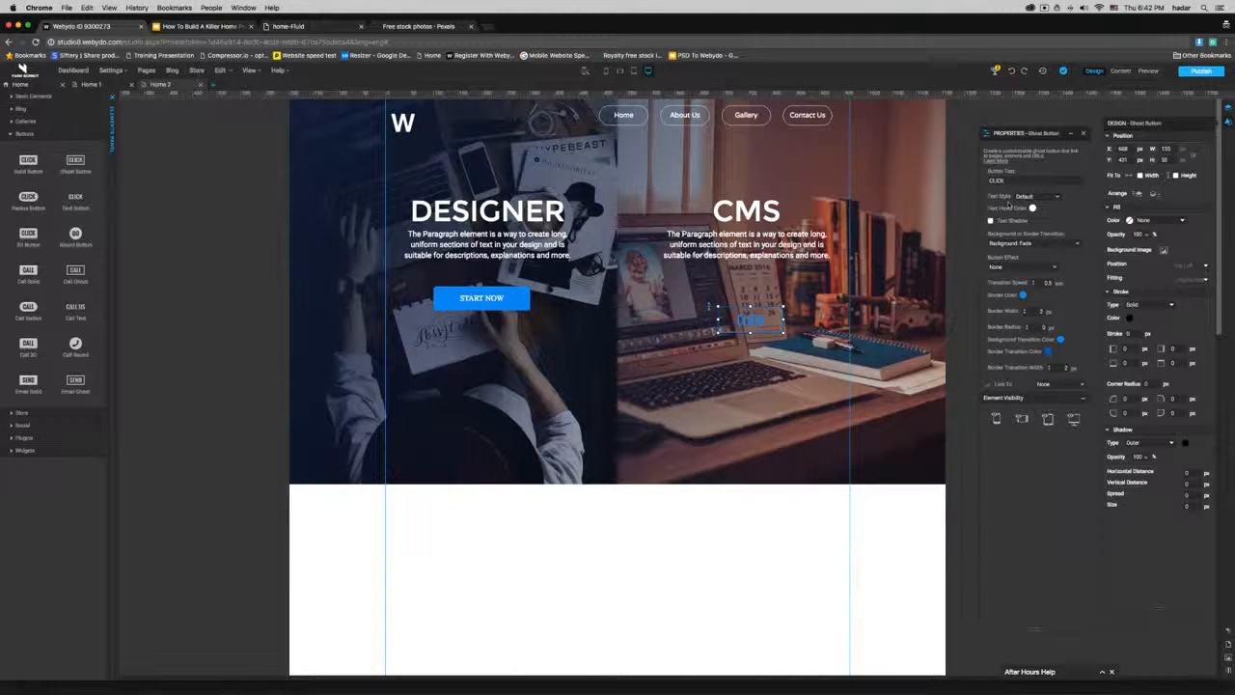
pyautogui.click(1013, 180)
pyautogui.press('super+a')
pyautogui.write('CHOOSE NOW')
pyautogui.doubleClick(993, 180)
pyautogui.write('START')
pyautogui.click(1037, 196)
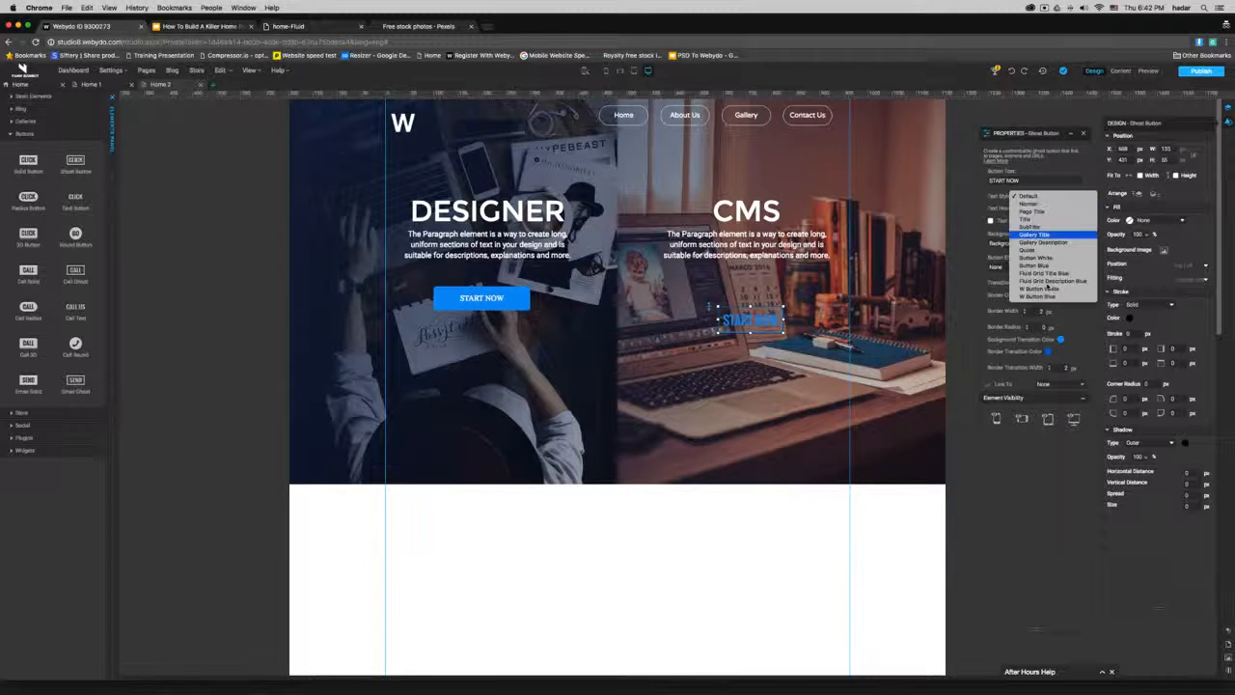
pyautogui.click(1039, 289)
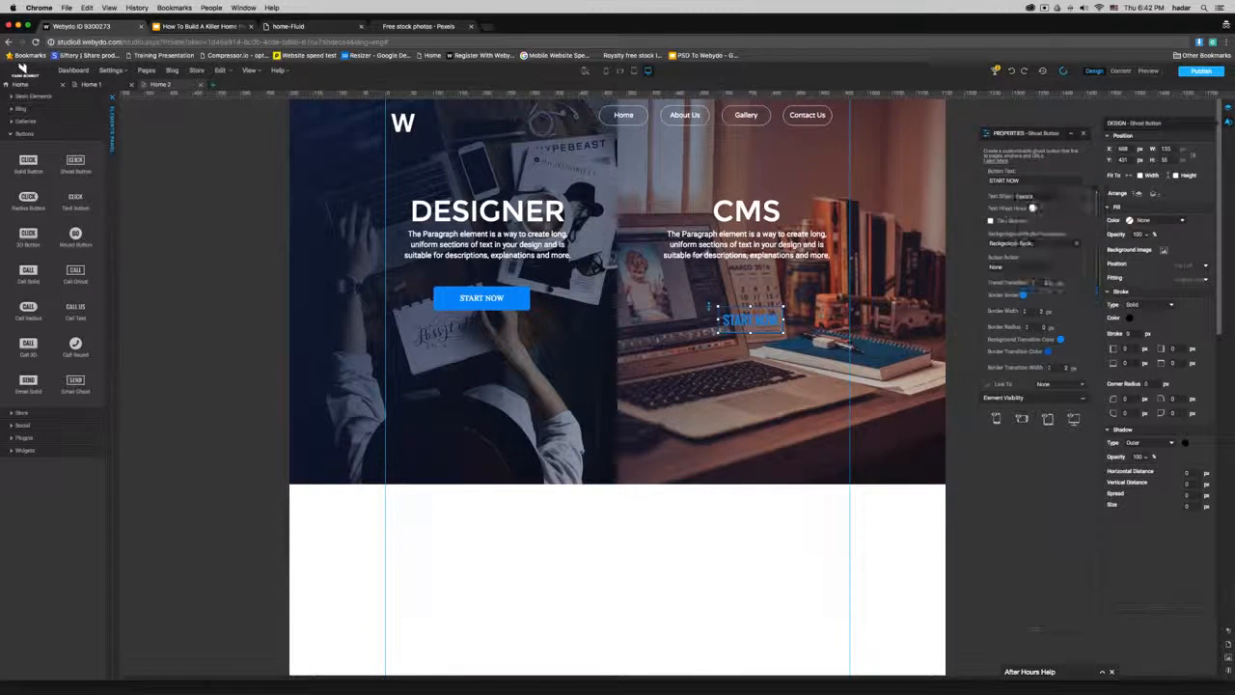
# Step: Set the border color of the ghost START NOW button on the CMS image to white (FFFFFF)
pyautogui.click(1024, 295)
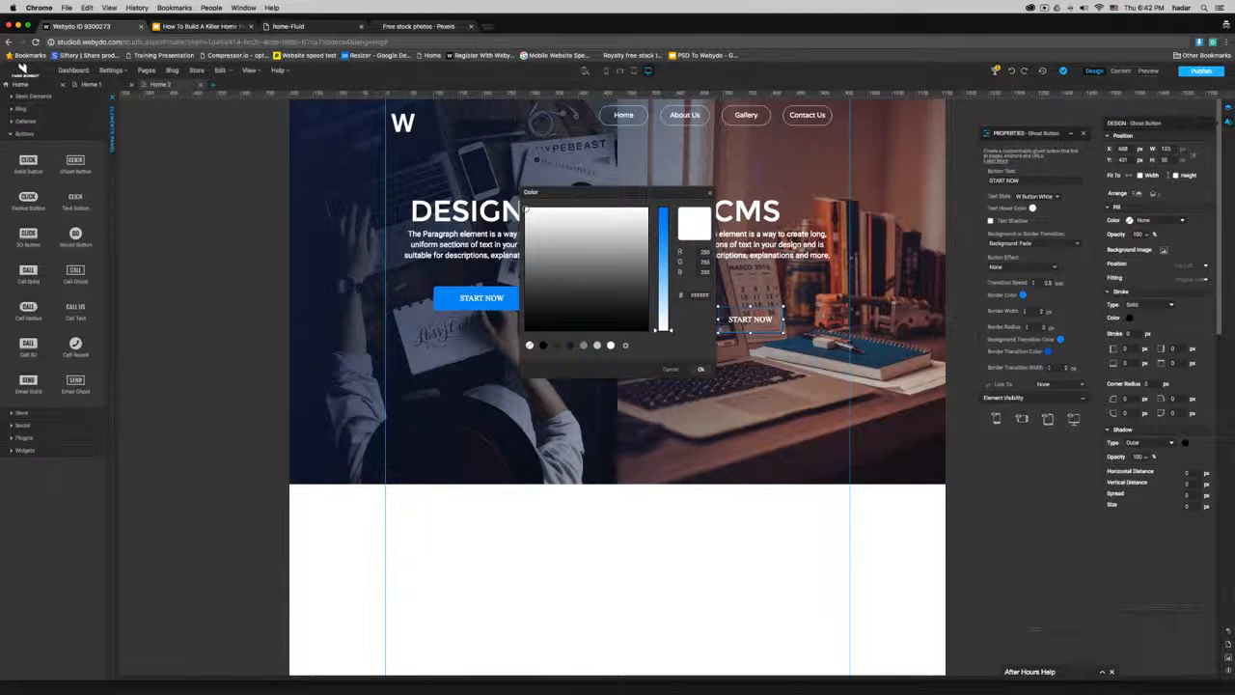
pyautogui.click(702, 369)
pyautogui.click(720, 550)
# Step: Resize the ghost START NOW button on the CMS image to 200 px wide and 50 px high
pyautogui.click(753, 318)
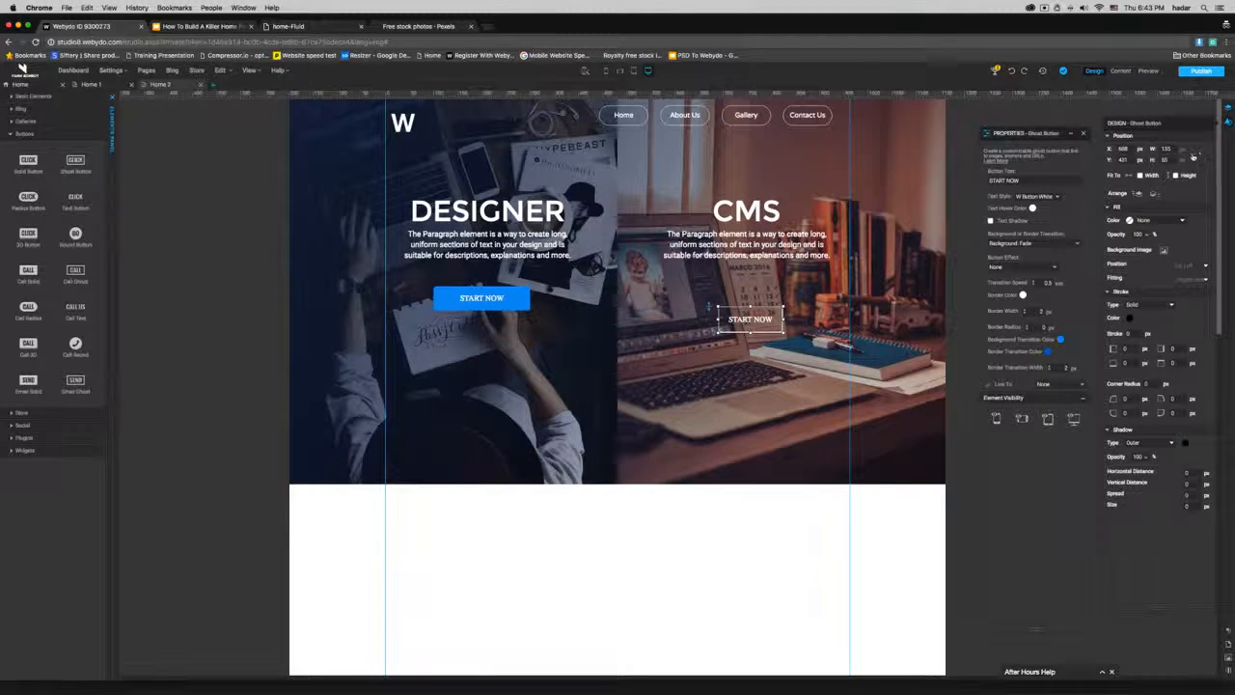
pyautogui.moveTo(1172, 149); pyautogui.dragTo(1149, 151)
pyautogui.write('200')
pyautogui.press('Return')
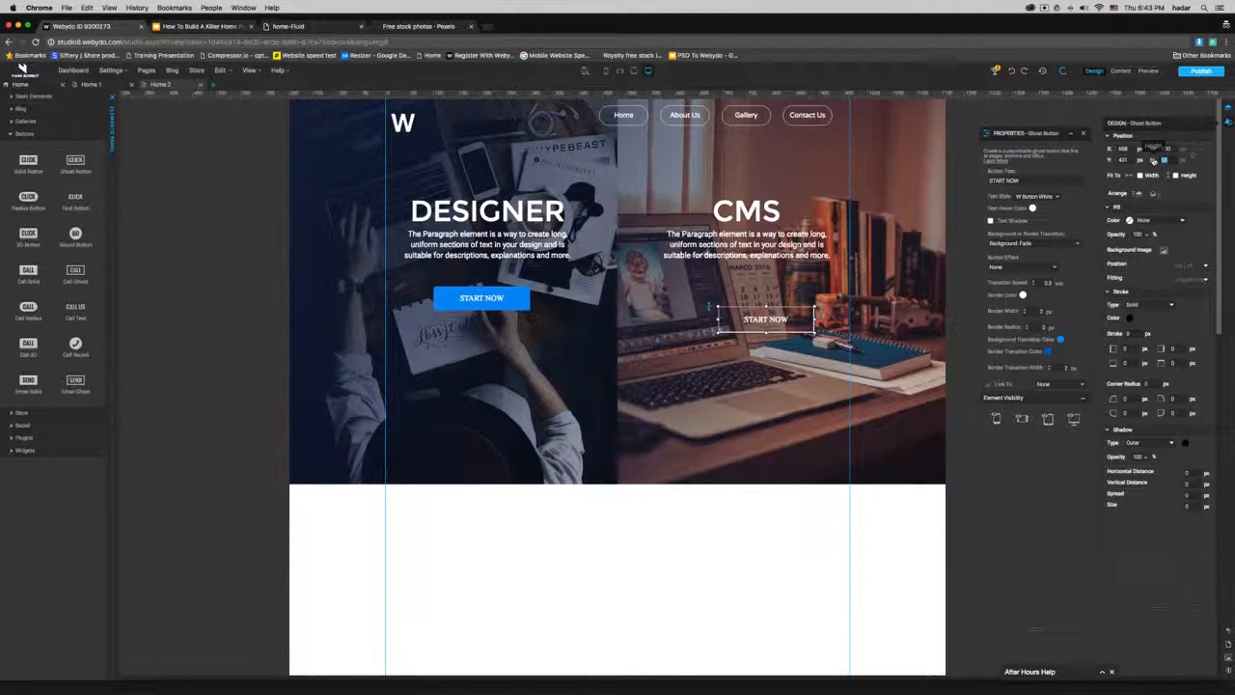
pyautogui.write('50')
pyautogui.press('Return')
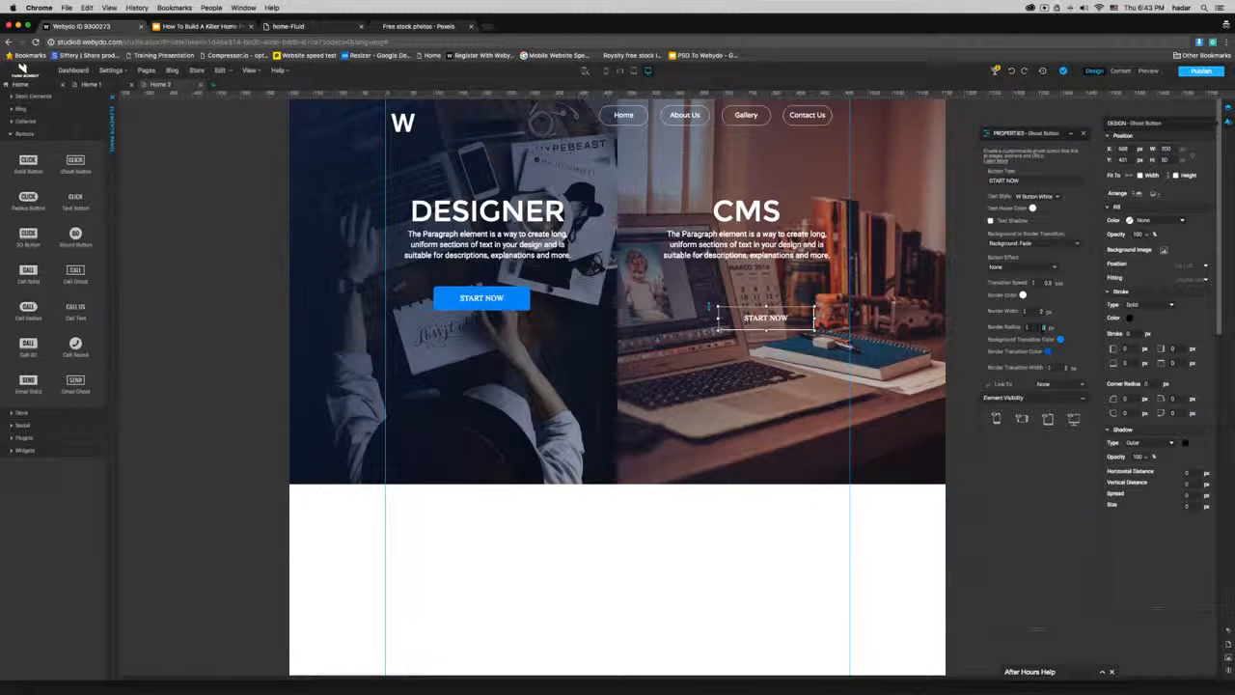
# Step: Move the ghost button up beneath the CMS paragraph and center the blue START NOW button under the DESIGNER paragraph
pyautogui.moveTo(789, 318); pyautogui.dragTo(767, 297)
pyautogui.click(486, 299)
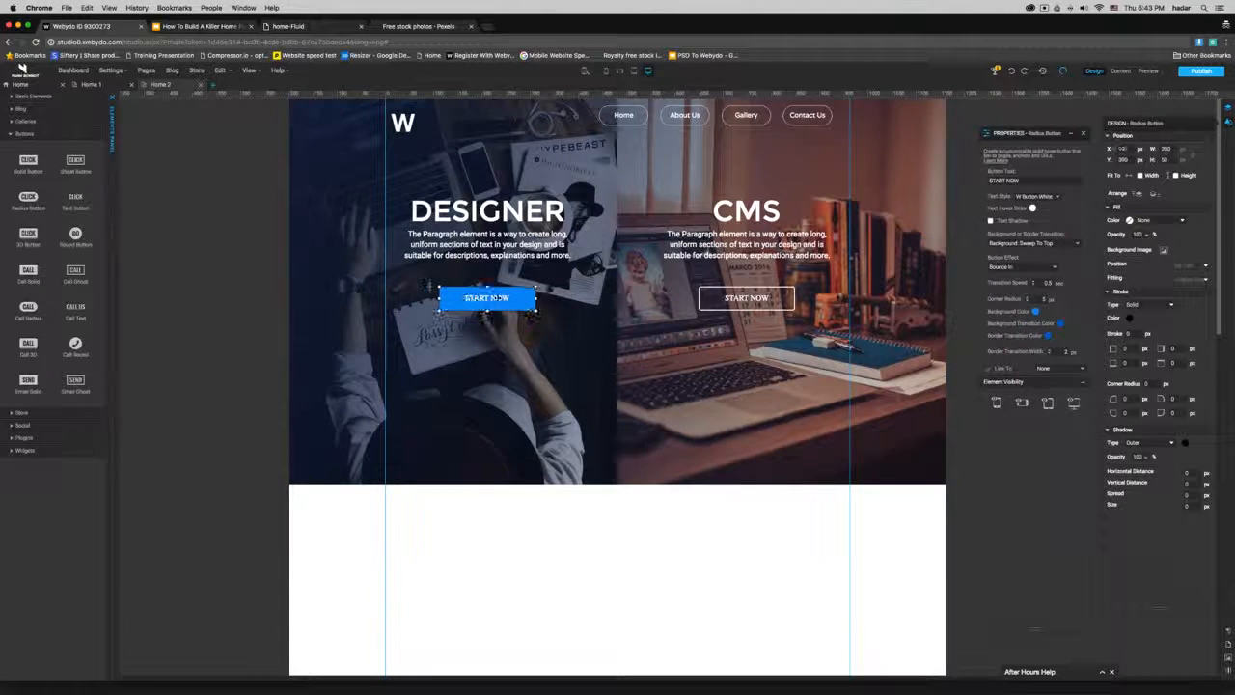
pyautogui.click(701, 542)
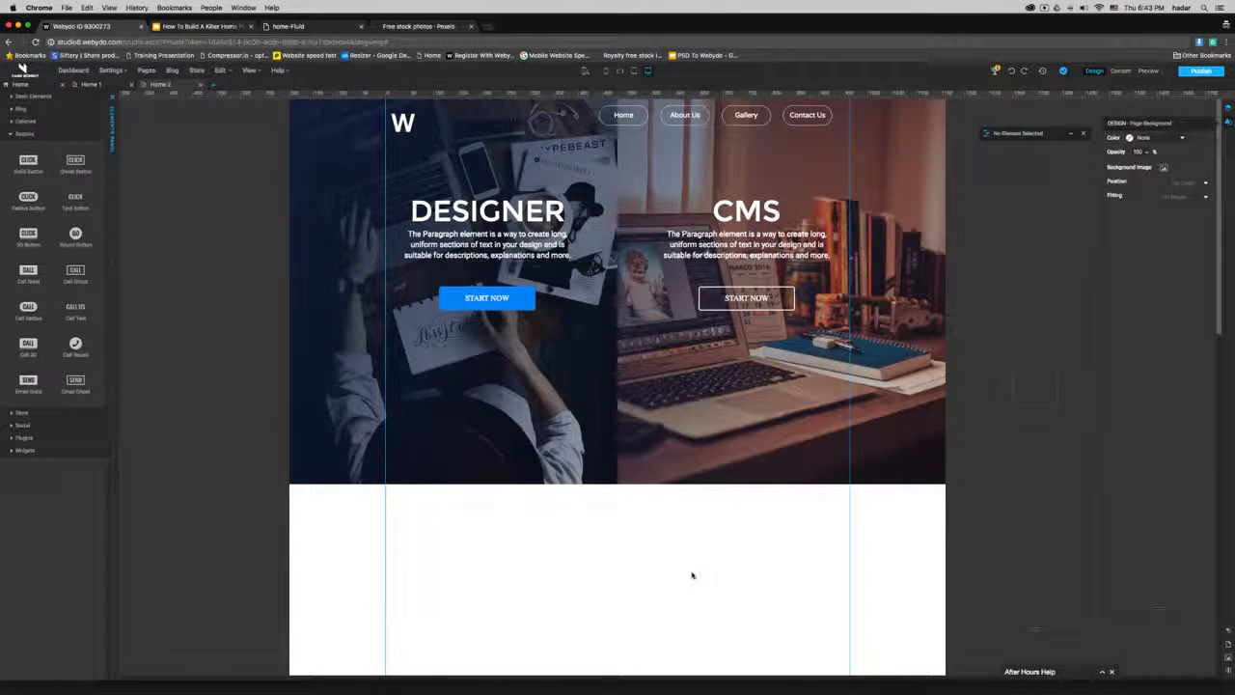
# Step: Switch to the presentation in Google Slides and advance to the "Part 2: Tell us about you!" slide
pyautogui.click(190, 26)
pyautogui.press('Right')
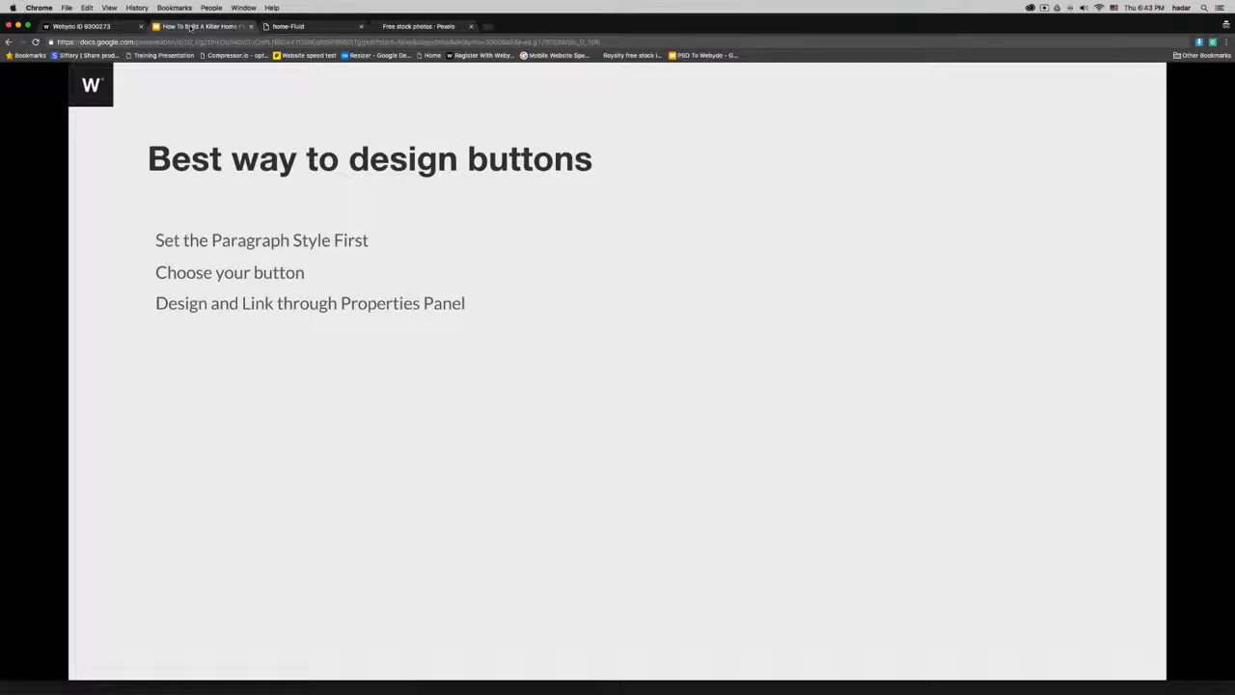
pyautogui.press('Right')
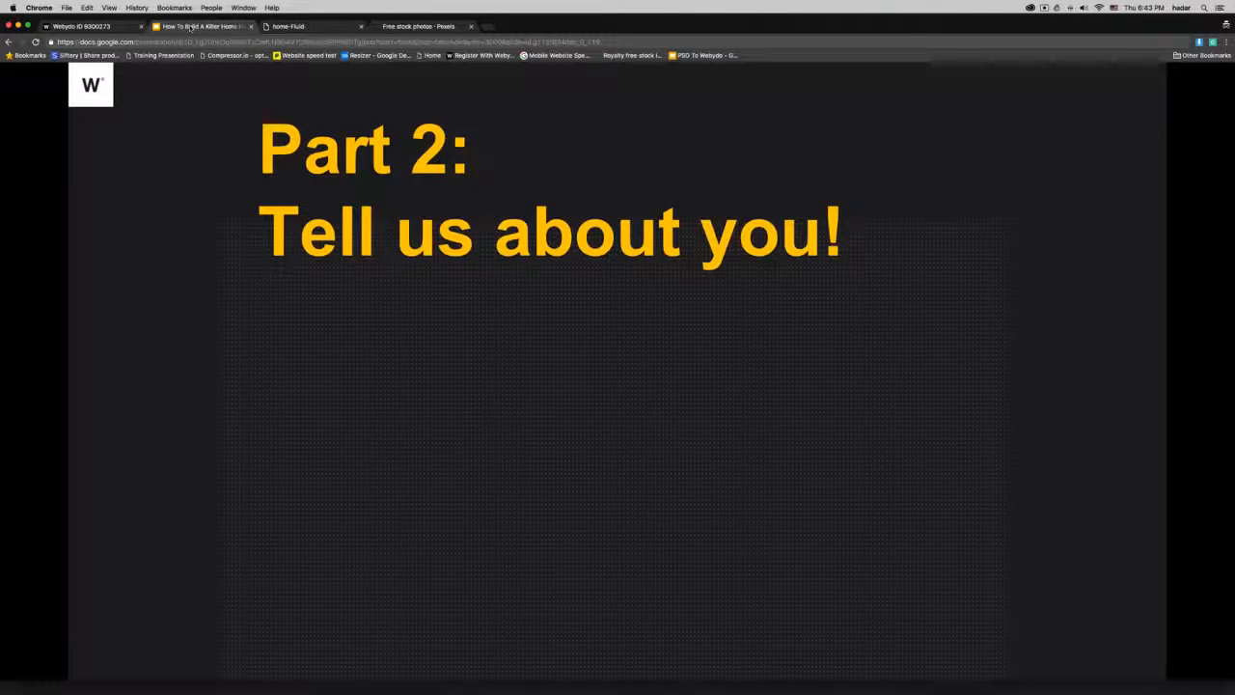
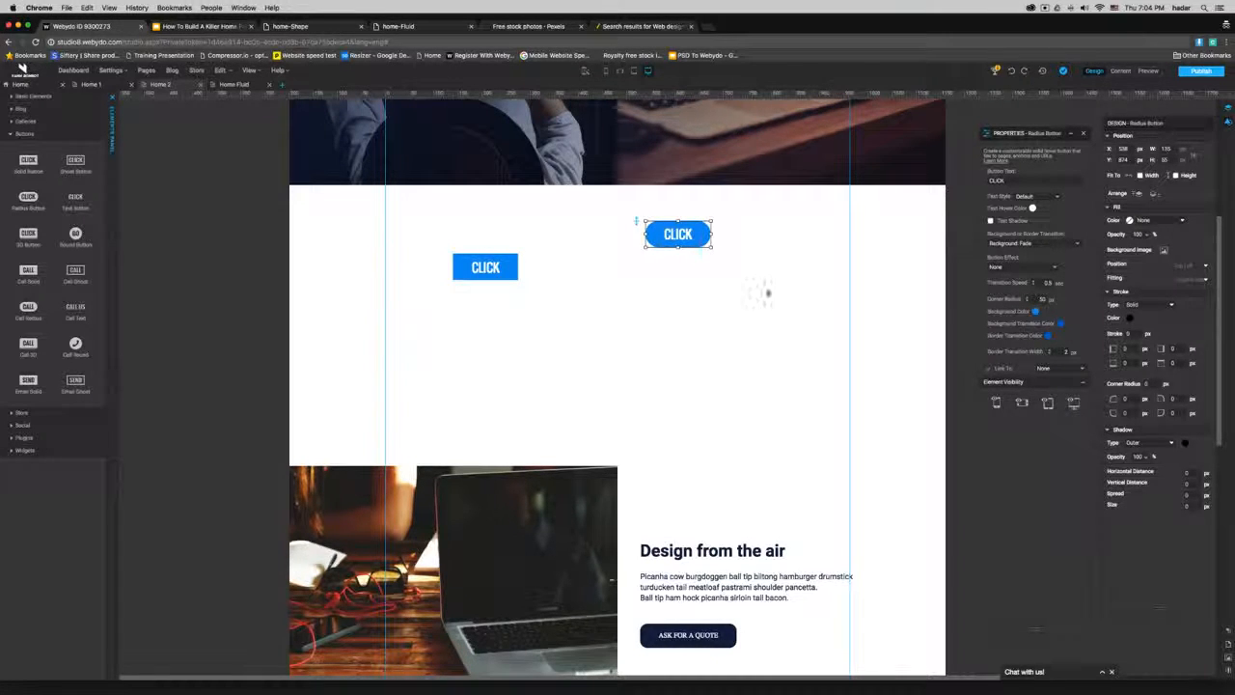
# Step: Align the rounded CLICK button beside the rectangular one and give it a 2 px stroke with a 500 px corner radius
pyautogui.moveTo(673, 238); pyautogui.dragTo(566, 271)
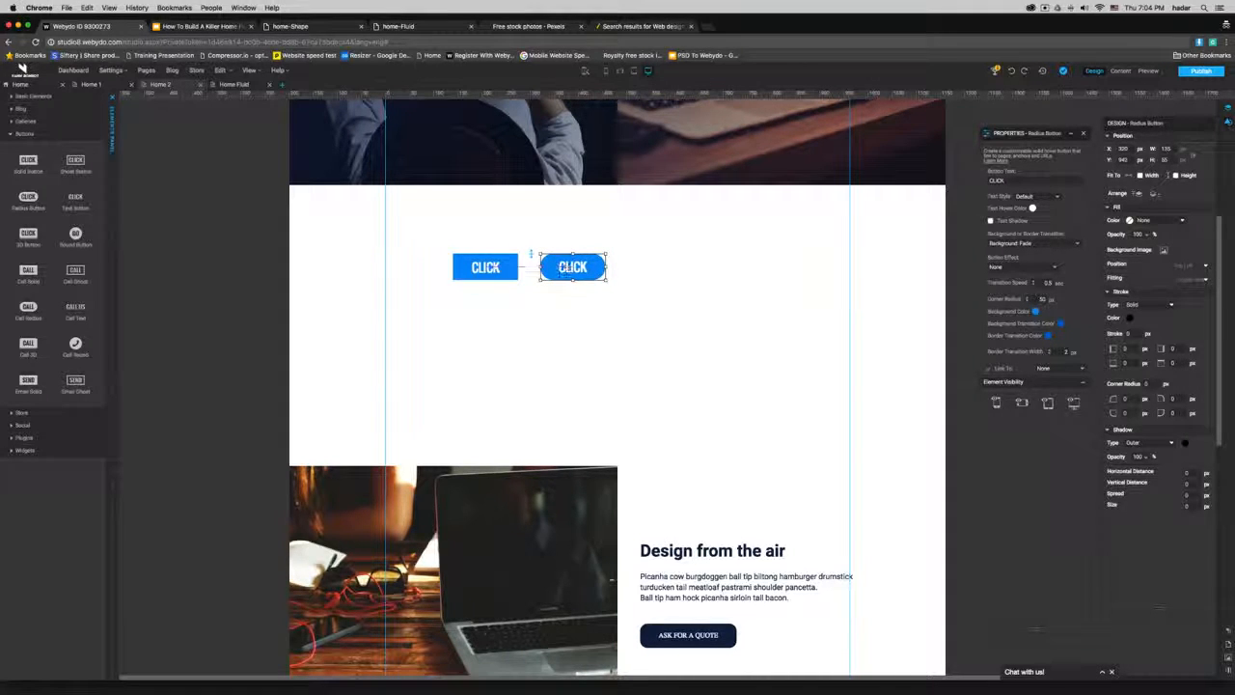
pyautogui.moveTo(1148, 124); pyautogui.dragTo(743, 116)
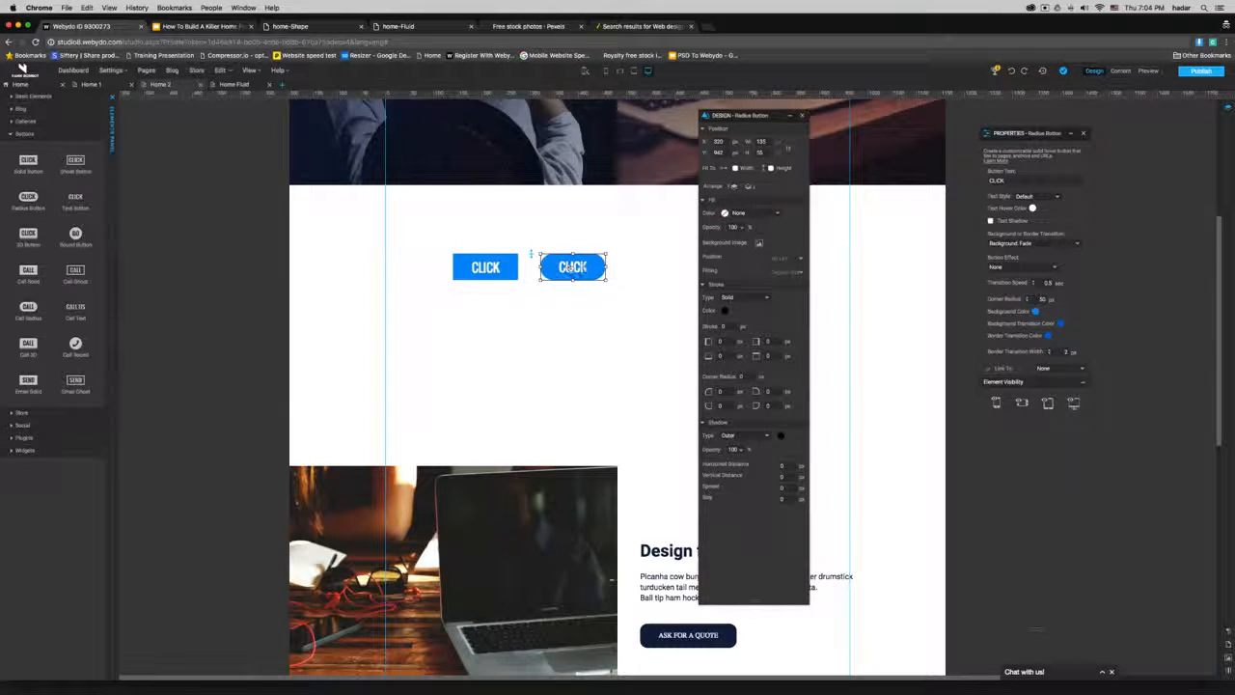
pyautogui.moveTo(719, 327); pyautogui.dragTo(832, 332)
pyautogui.write('2')
pyautogui.moveTo(747, 377); pyautogui.dragTo(722, 376)
pyautogui.write('500')
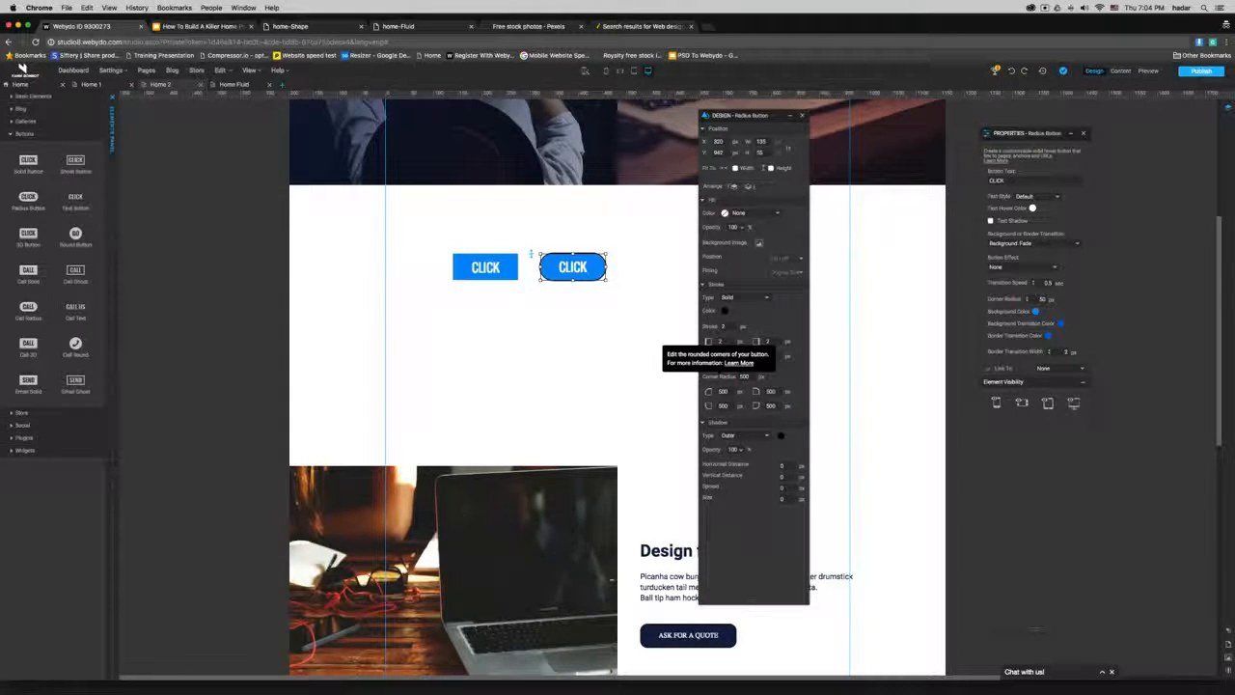
pyautogui.click(683, 399)
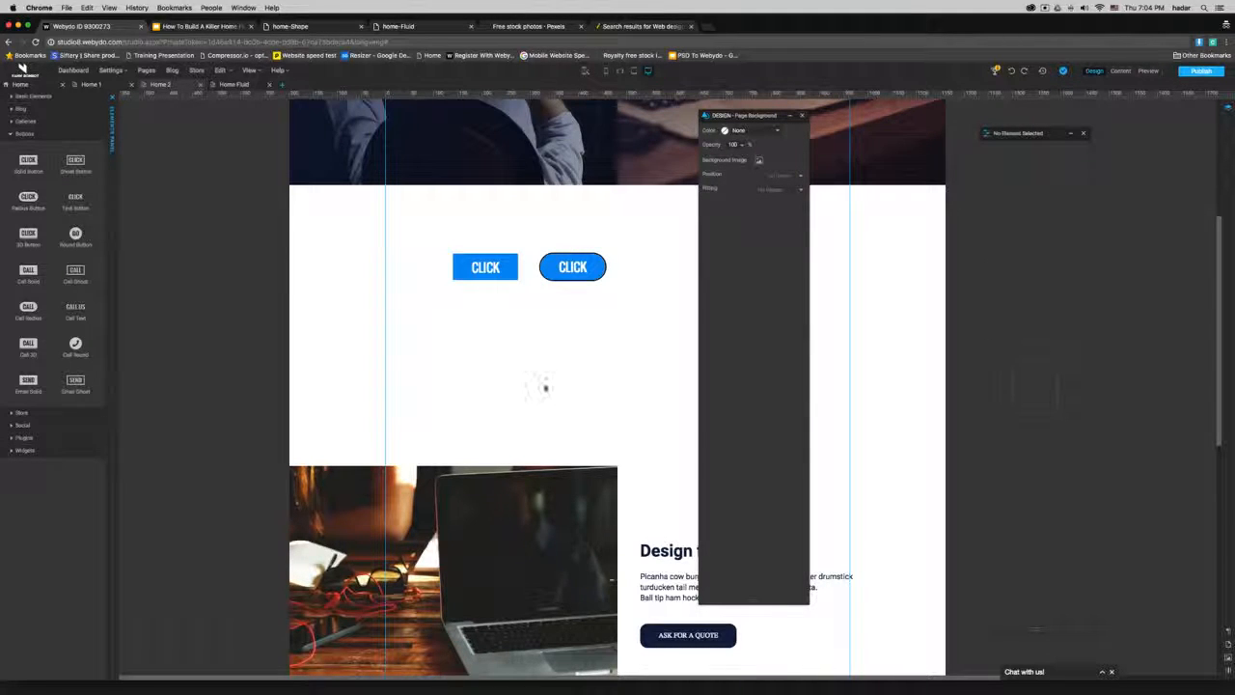
# Step: Set the rounded CLICK button's border transition color to green (8EC407) and preview the page
pyautogui.click(588, 275)
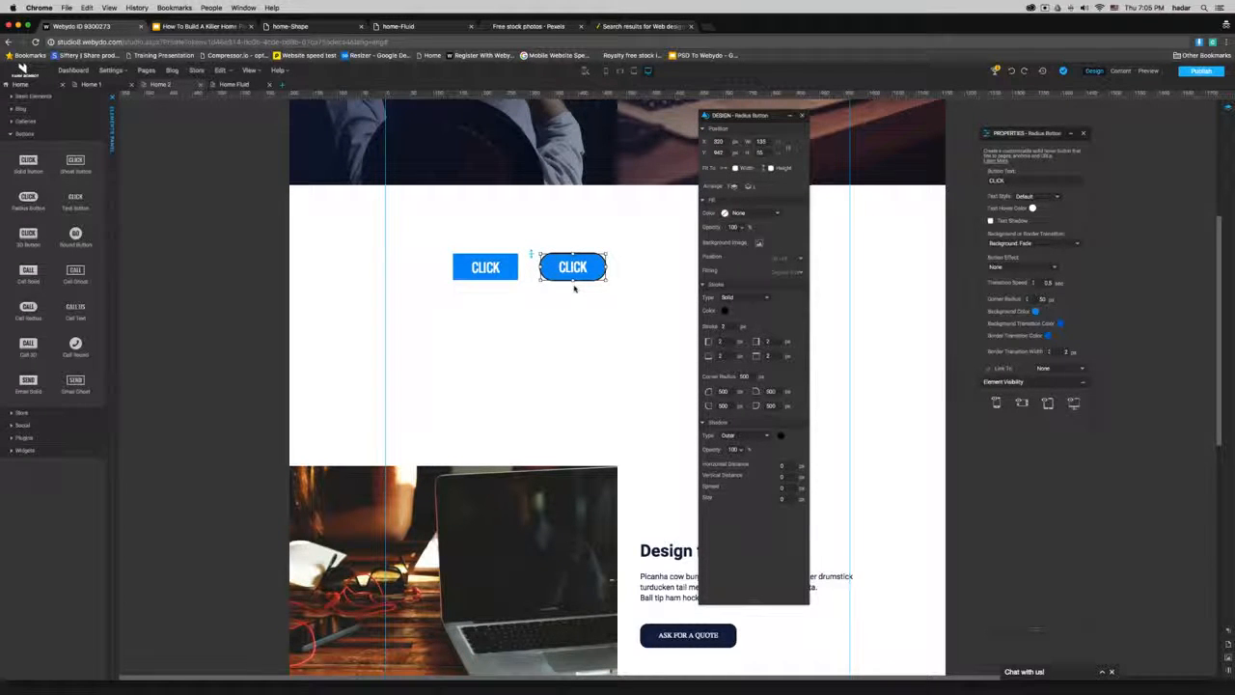
pyautogui.moveTo(531, 255)
pyautogui.scroll(5, 656, 131)
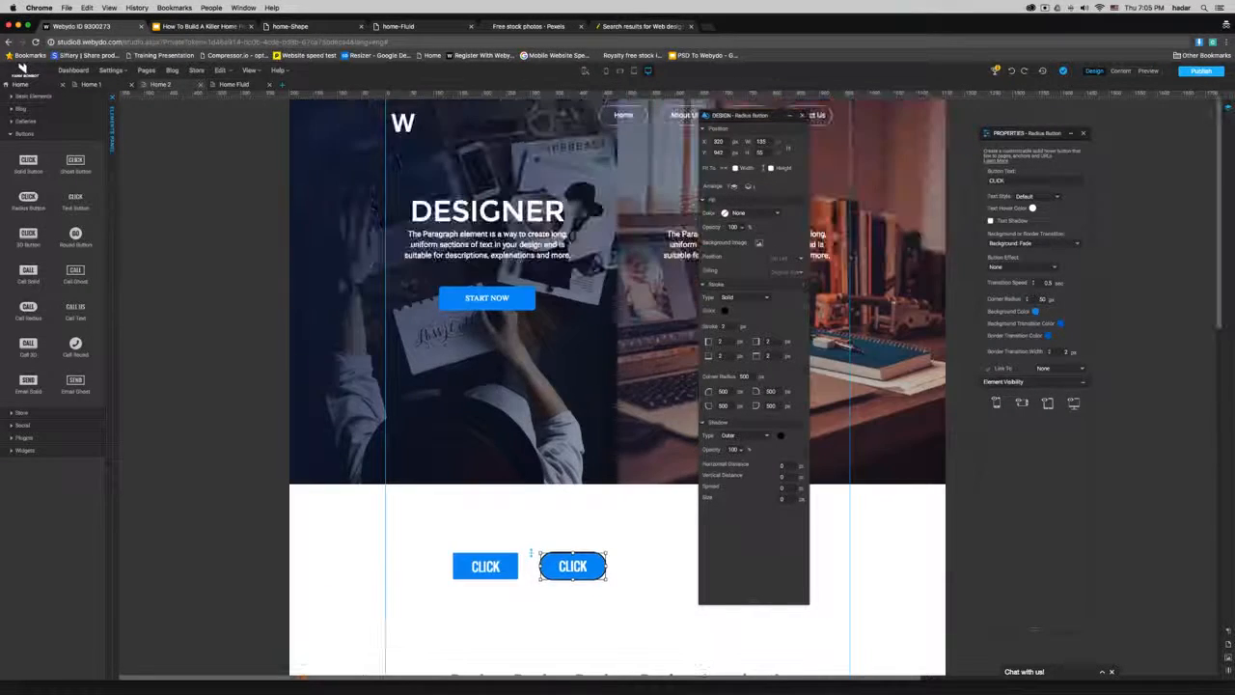
pyautogui.click(643, 551)
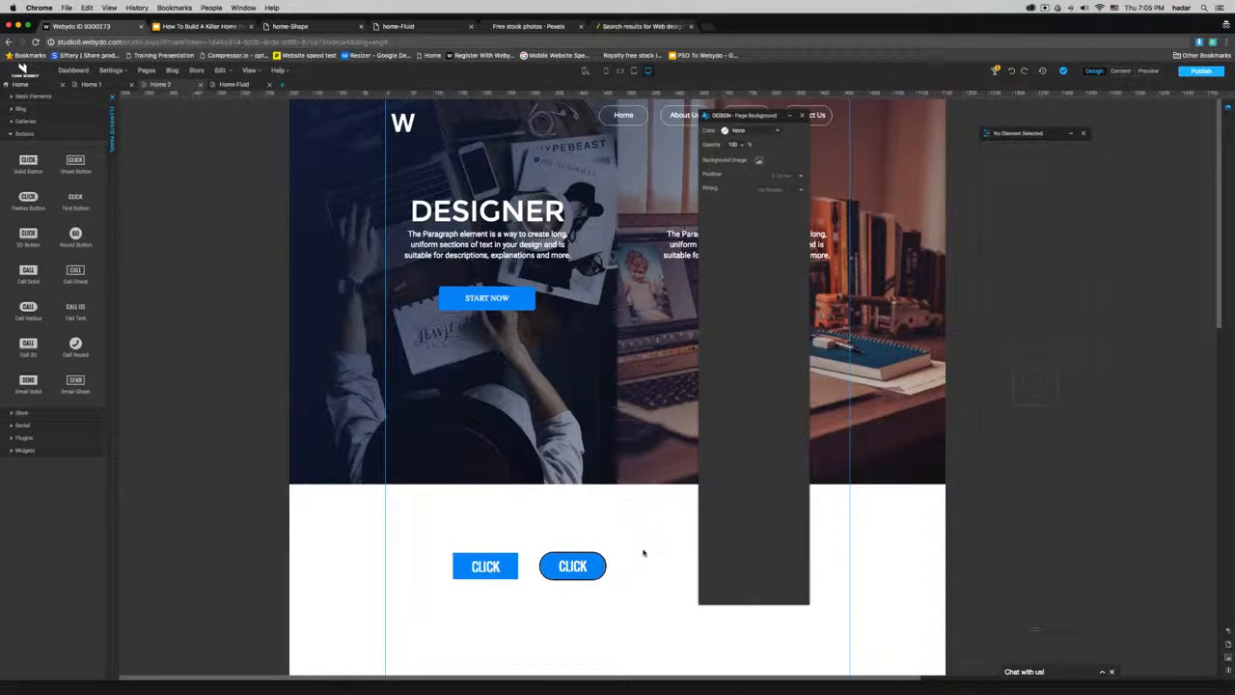
pyautogui.scroll(-3, 579, 499)
pyautogui.click(572, 414)
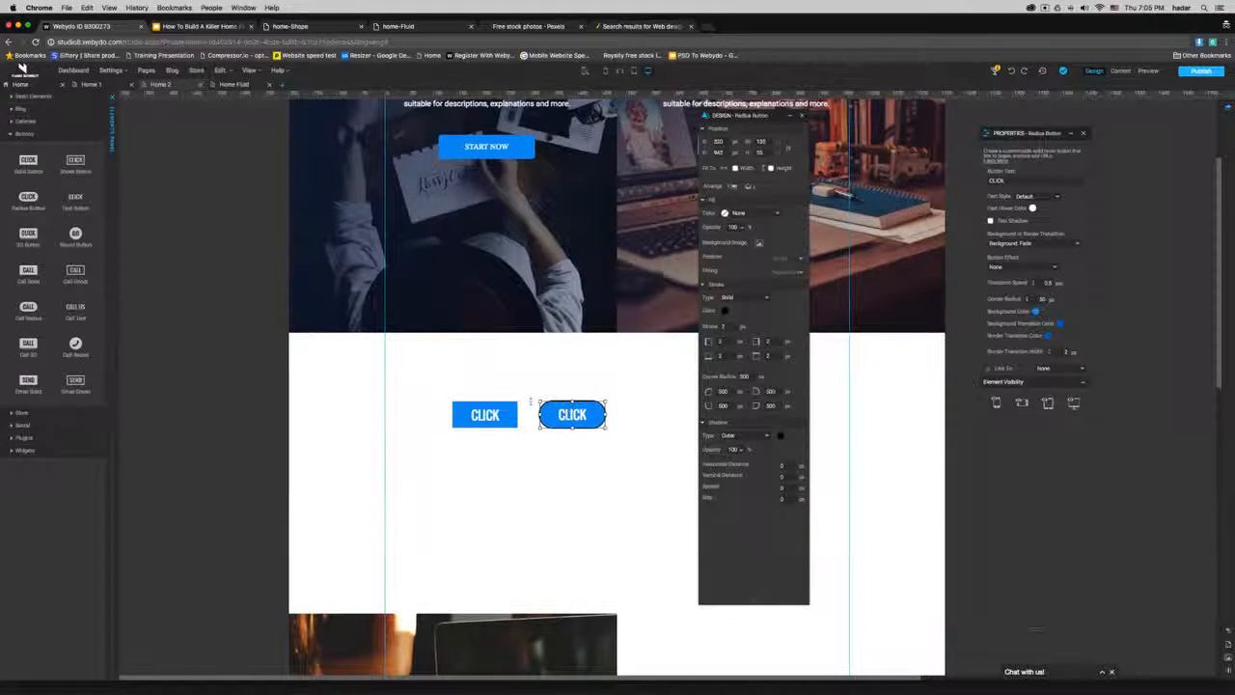
pyautogui.click(1052, 335)
pyautogui.click(548, 241)
pyautogui.click(551, 236)
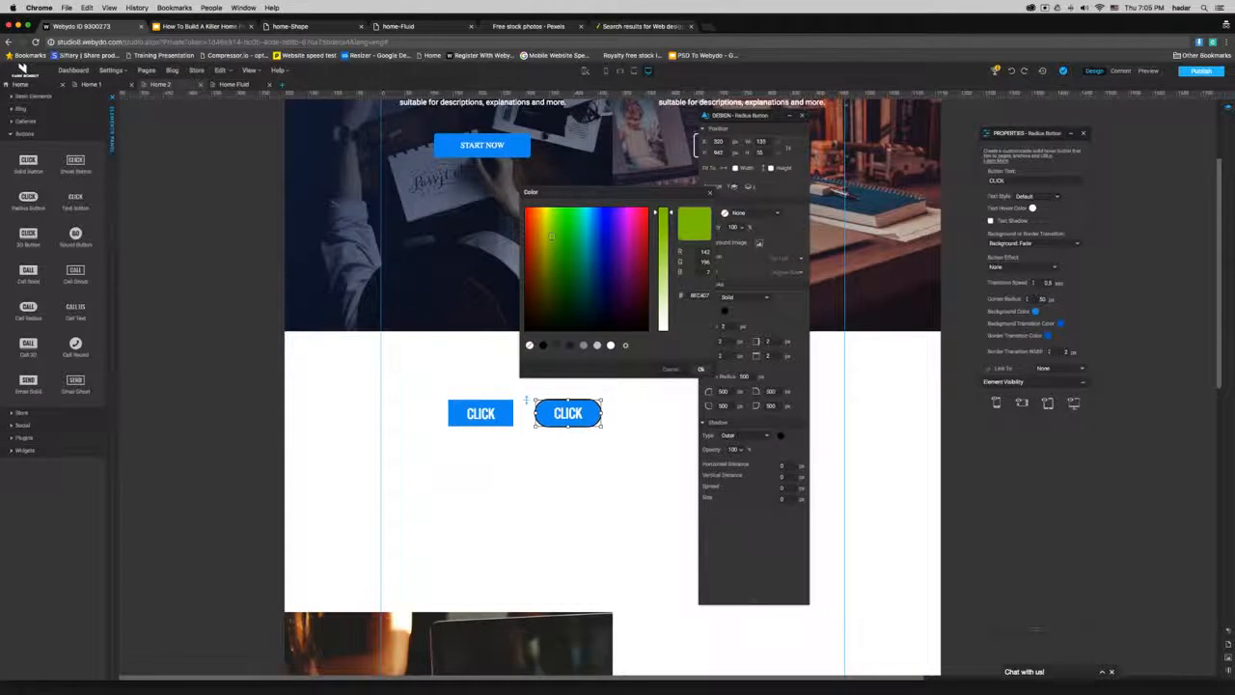
pyautogui.click(701, 369)
pyautogui.click(1147, 70)
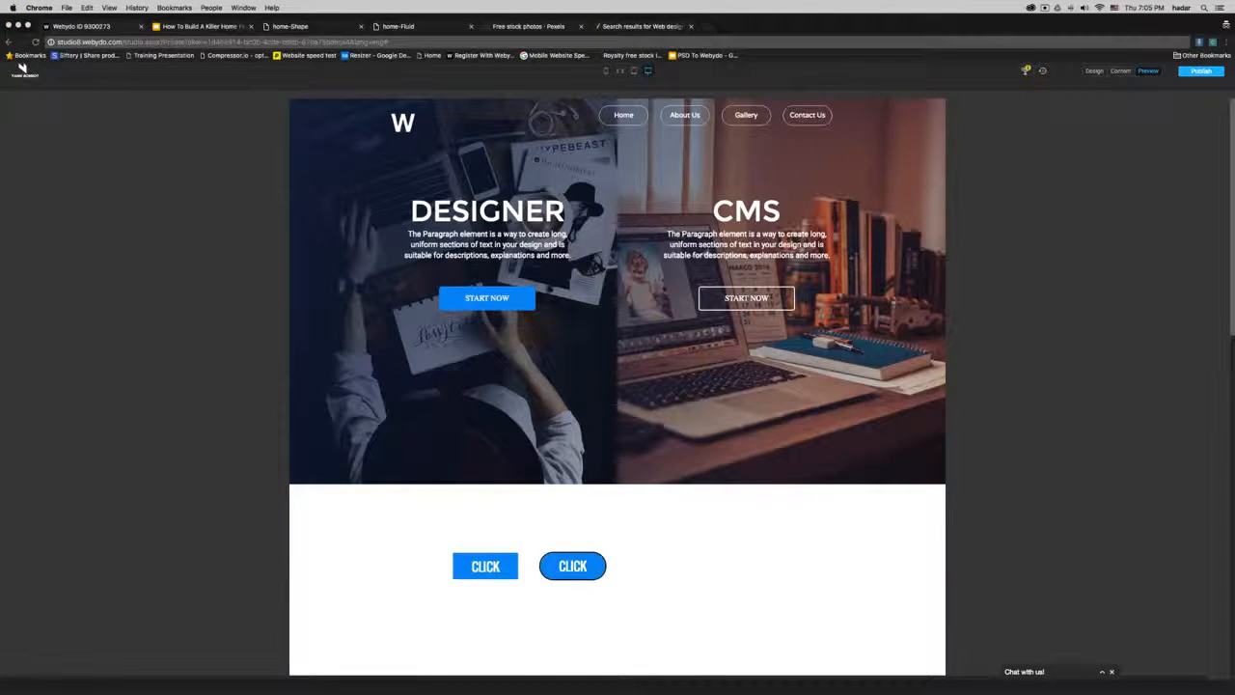
pyautogui.click(1094, 70)
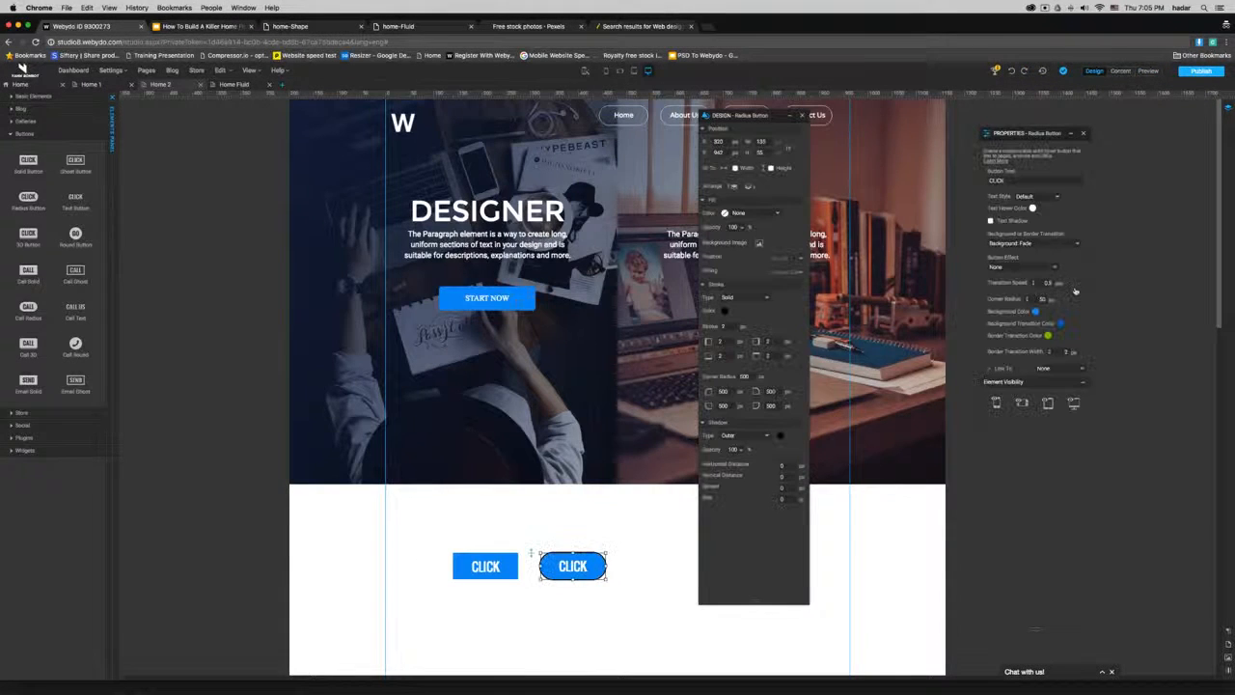
# Step: Set the rounded CLICK button's transition to Border: Hollow and preview the page
pyautogui.click(1027, 243)
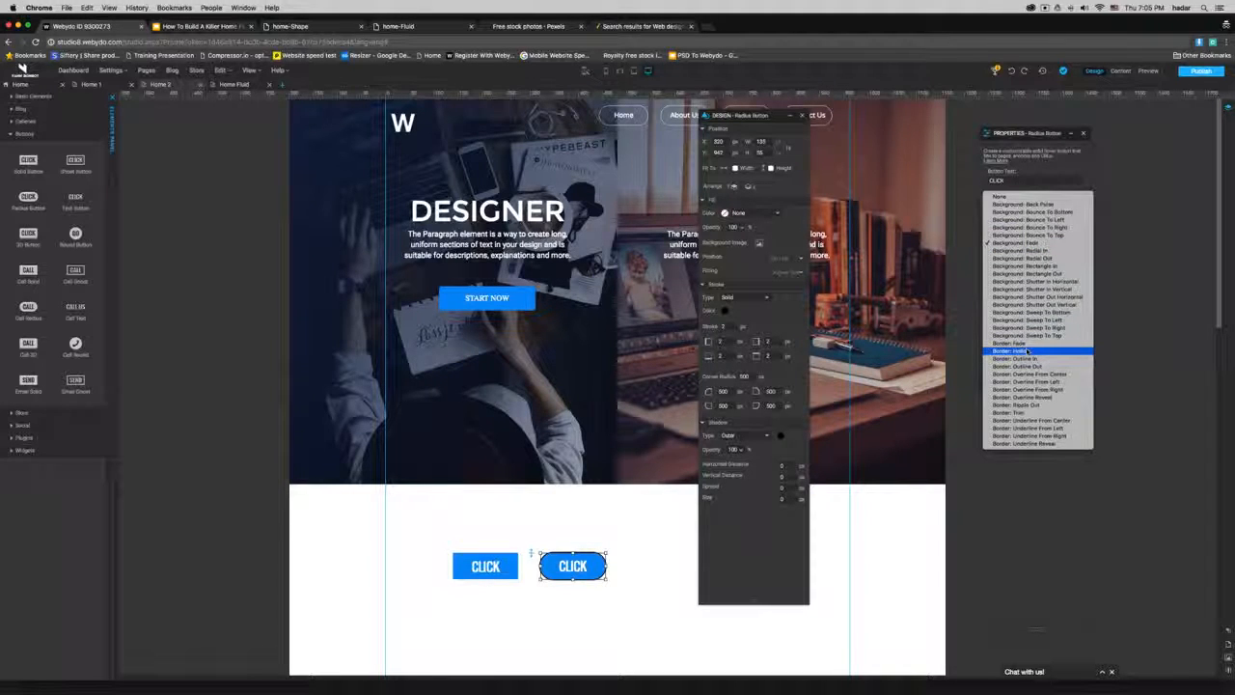
pyautogui.click(1026, 351)
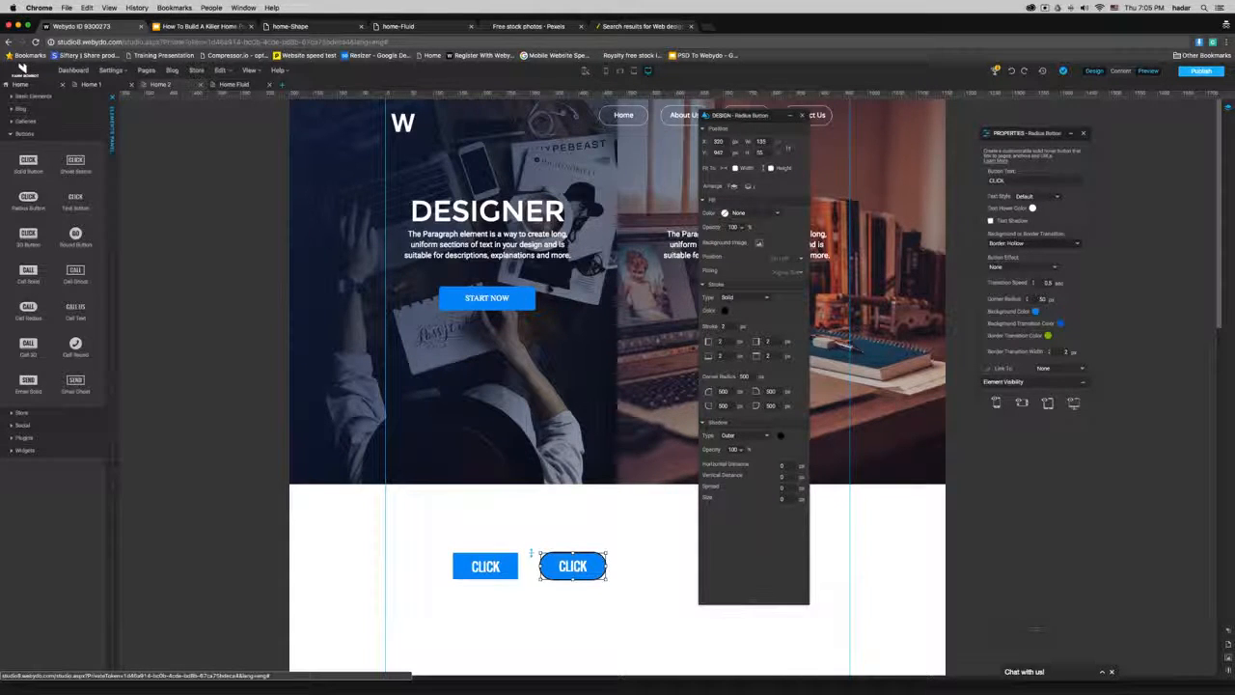
pyautogui.click(1150, 70)
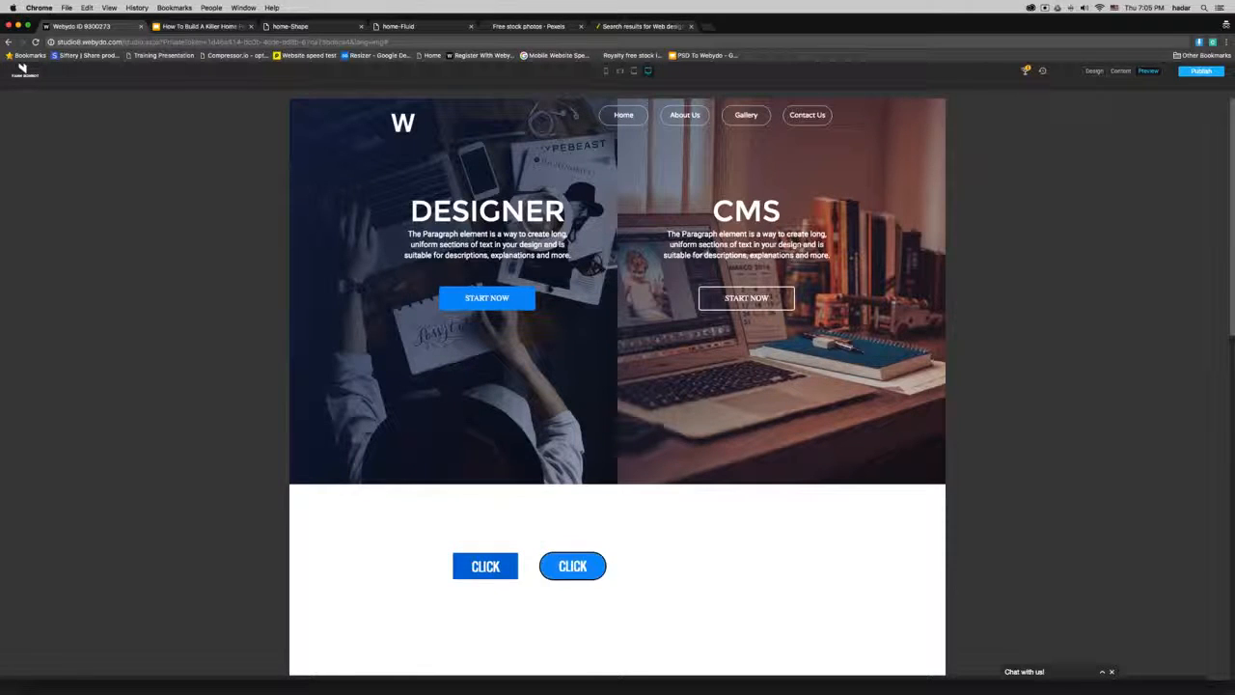
pyautogui.click(1095, 72)
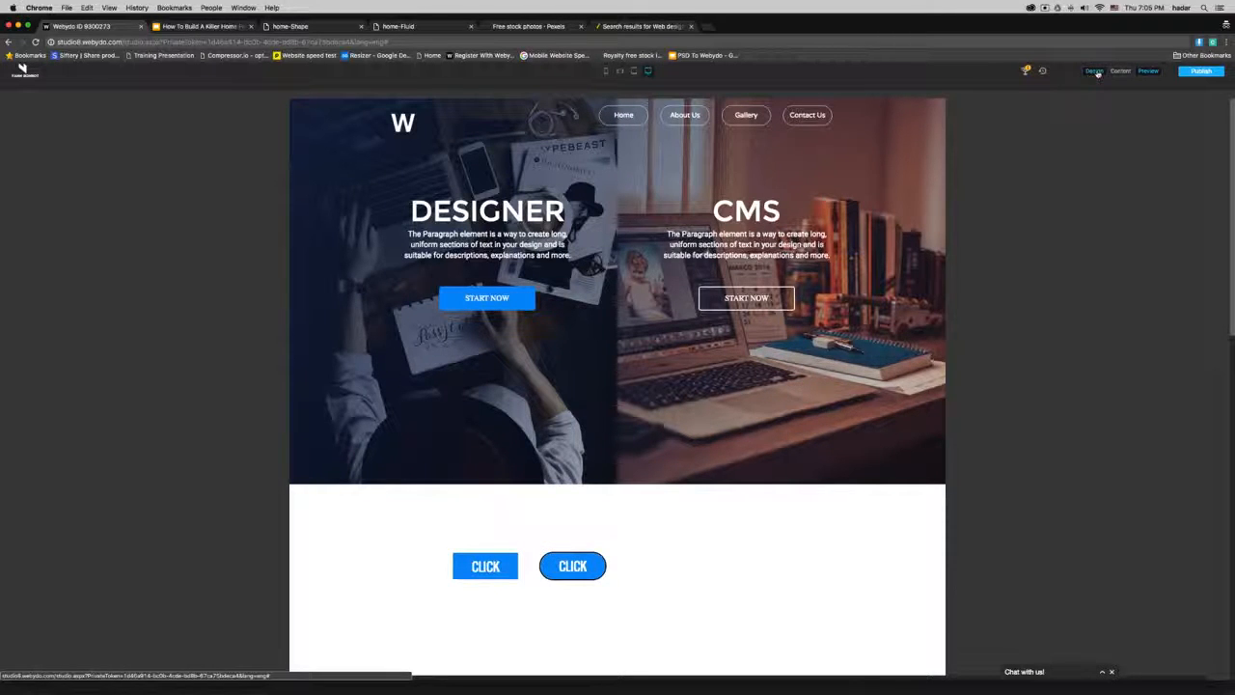
# Step: Delete both CLICK buttons from the white area below the banner
pyautogui.scroll(-3, 666, 547)
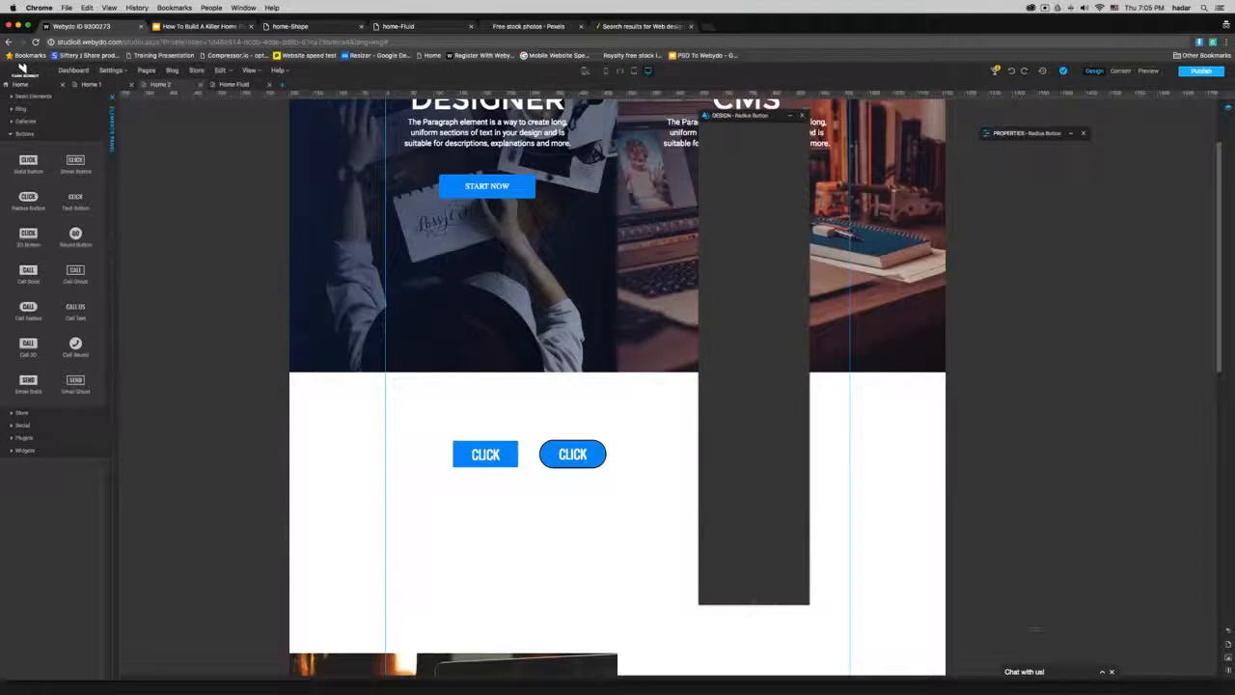
pyautogui.click(582, 459)
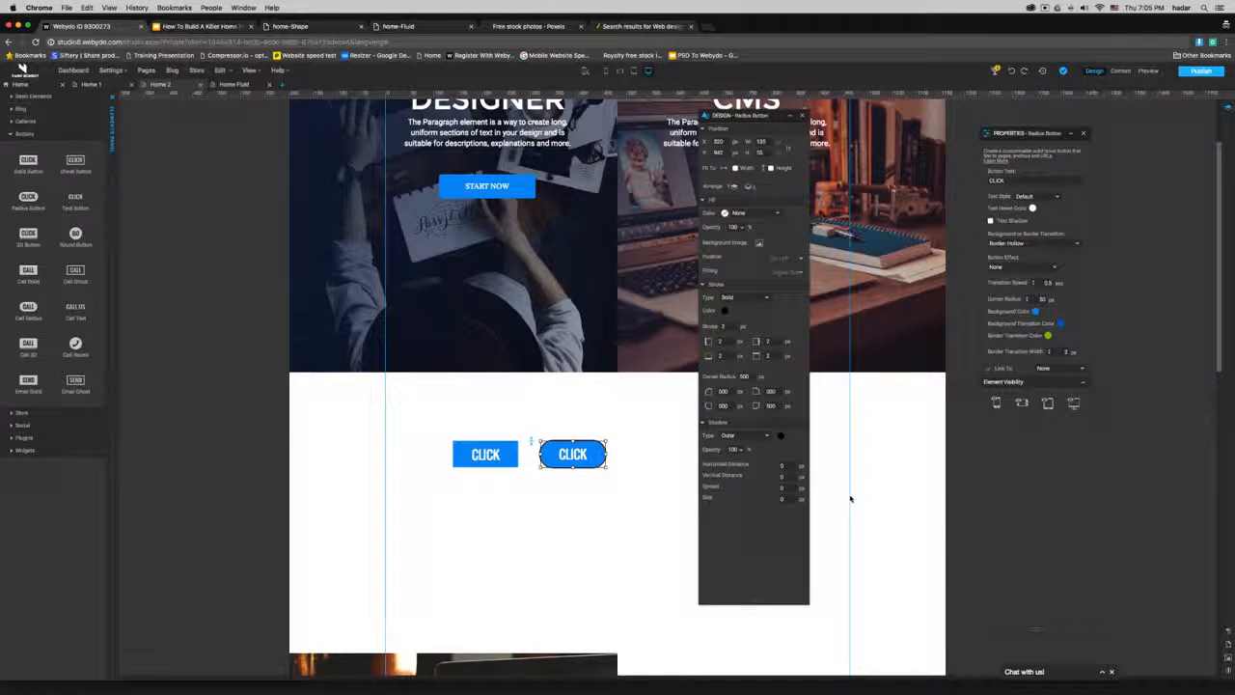
pyautogui.moveTo(441, 514); pyautogui.dragTo(623, 408)
pyautogui.press('Delete')
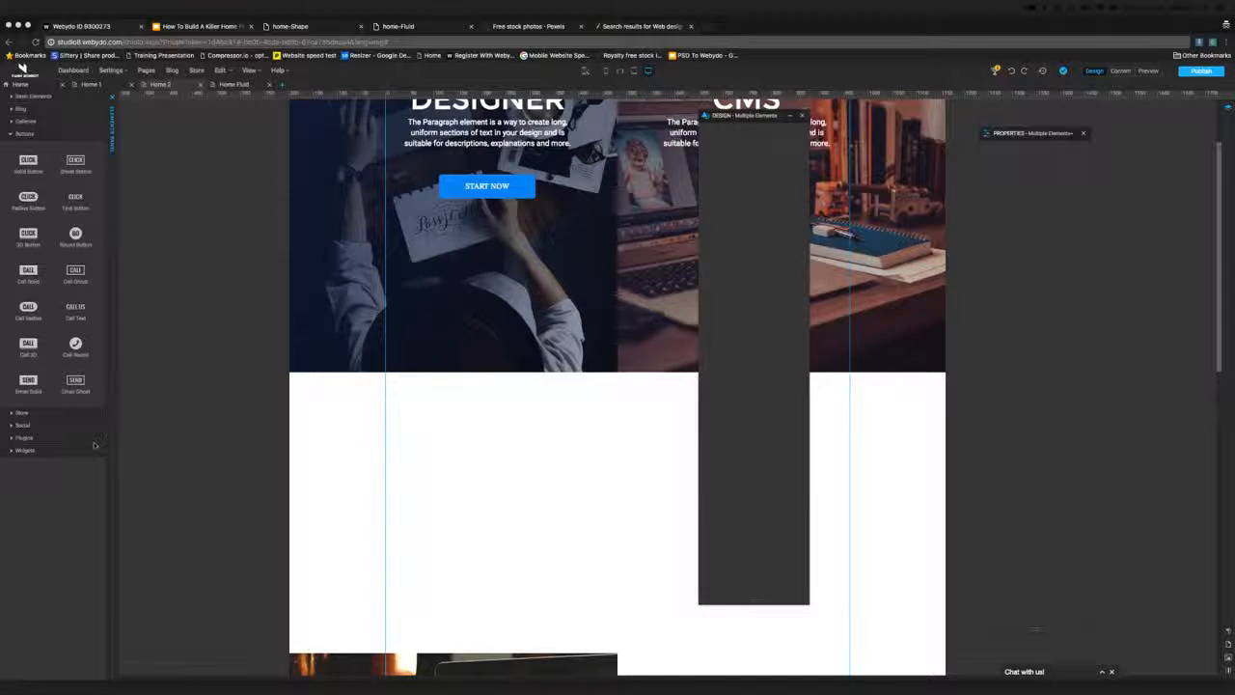
# Step: Expand the Plugins group of elements to view the available plugins
pyautogui.click(58, 444)
pyautogui.click(24, 437)
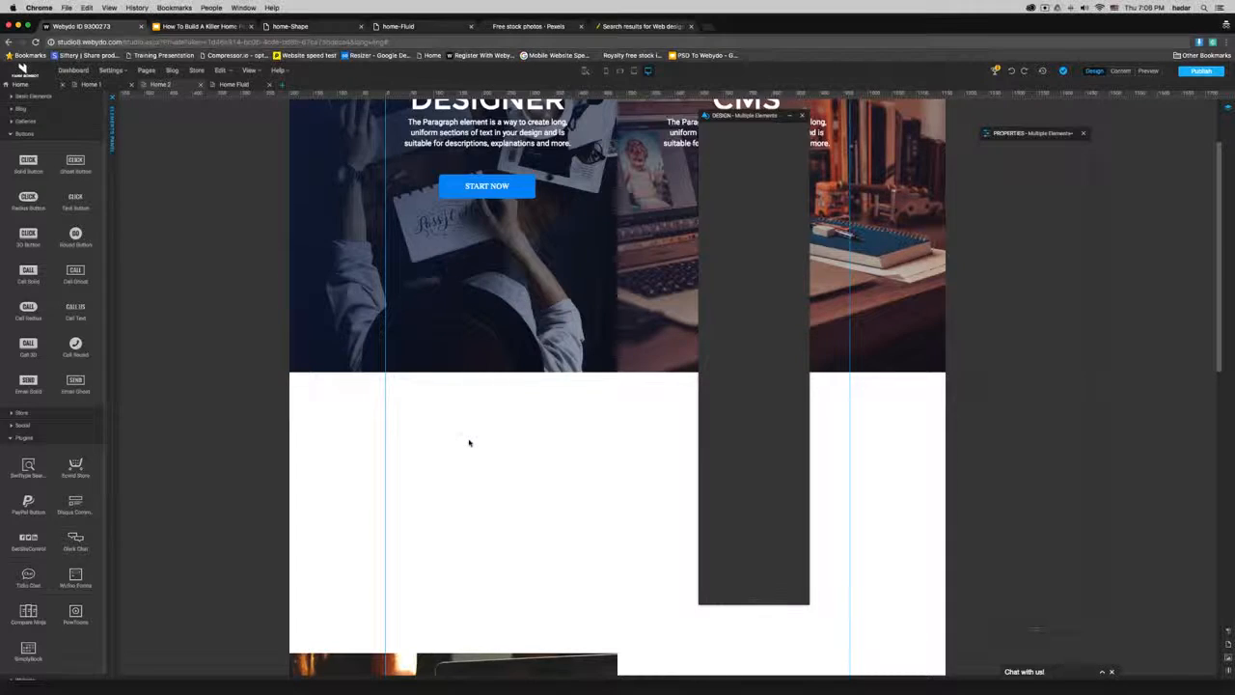
# Step: Examine the "Design from the air" text, the ASK FOR A QUOTE button and the Fluid Grid settings, moving the Design panel out of the way
pyautogui.scroll(-5, 469, 441)
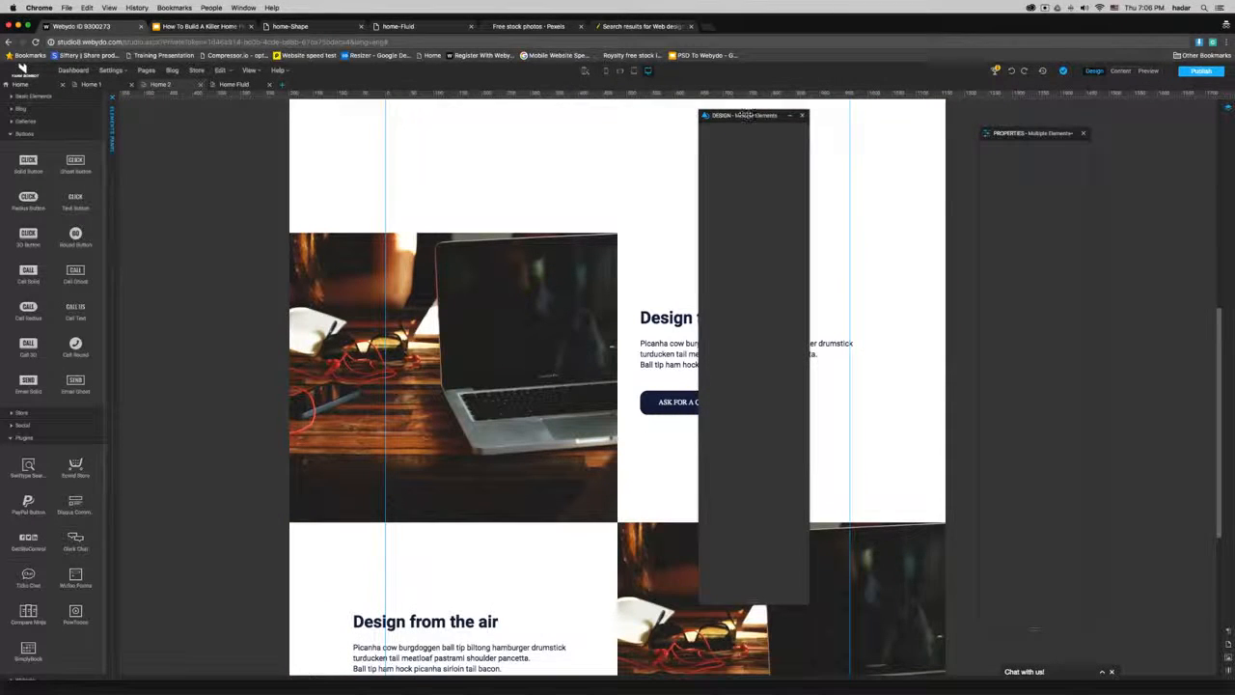
pyautogui.moveTo(747, 116); pyautogui.dragTo(979, 125)
pyautogui.click(722, 317)
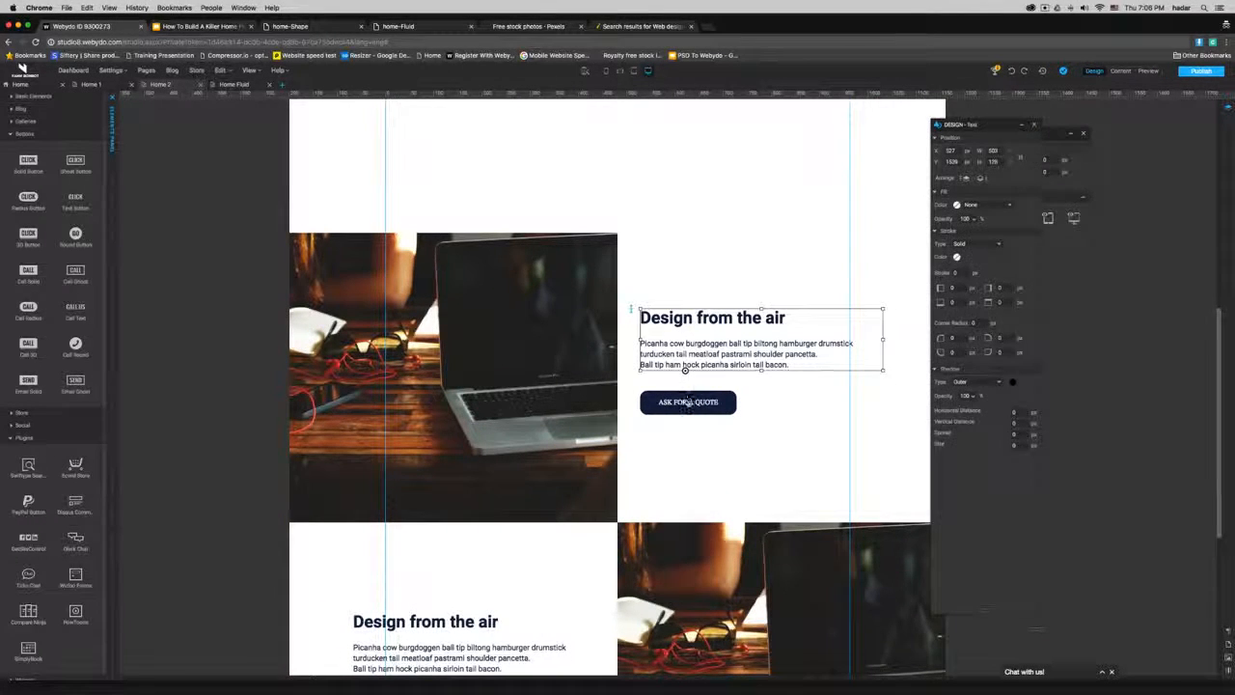
pyautogui.click(685, 400)
pyautogui.click(685, 355)
pyautogui.moveTo(684, 355)
pyautogui.mouseDown()
pyautogui.moveTo(648, 258)
pyautogui.moveTo(714, 396)
pyautogui.moveTo(714, 328)
pyautogui.moveTo(677, 343)
pyautogui.mouseUp()
pyautogui.click(569, 282)
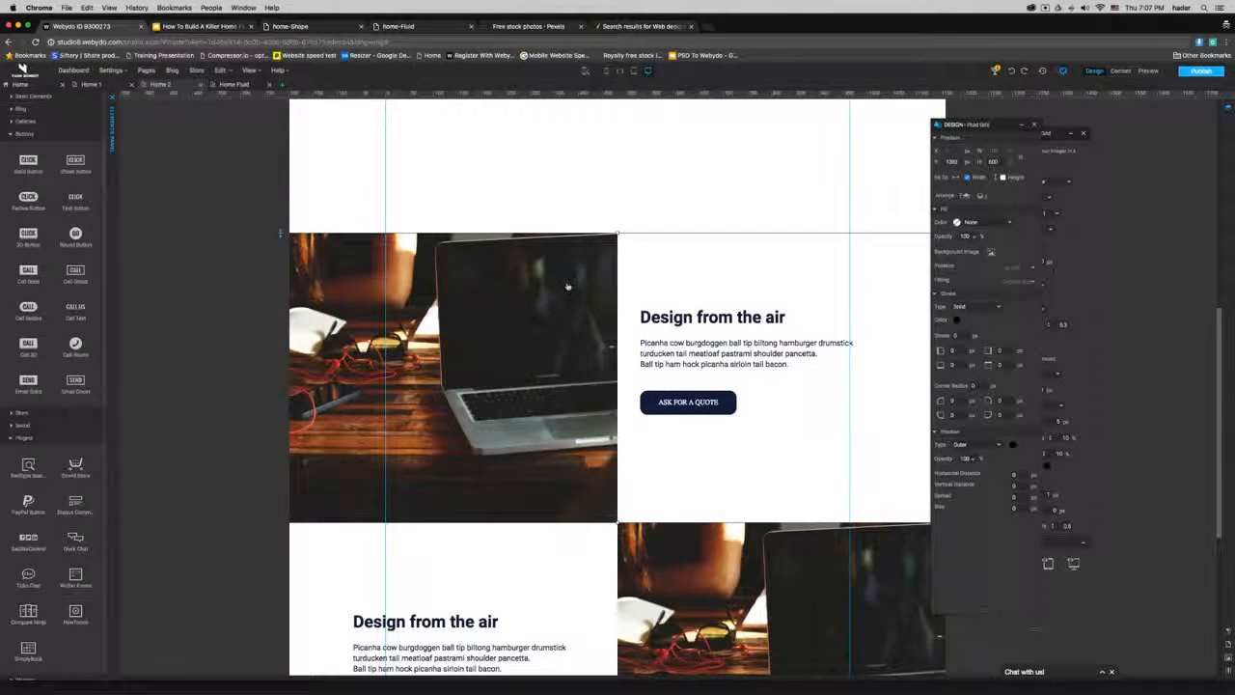
pyautogui.click(1035, 124)
pyautogui.click(1043, 261)
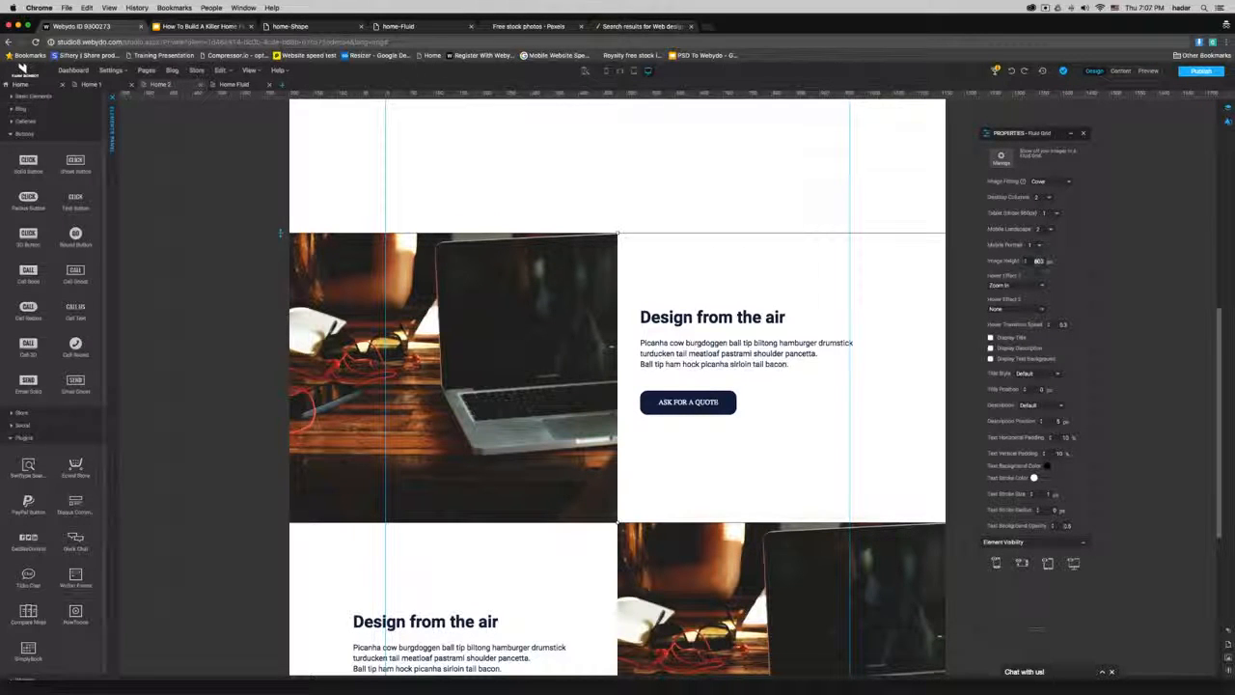
pyautogui.click(738, 338)
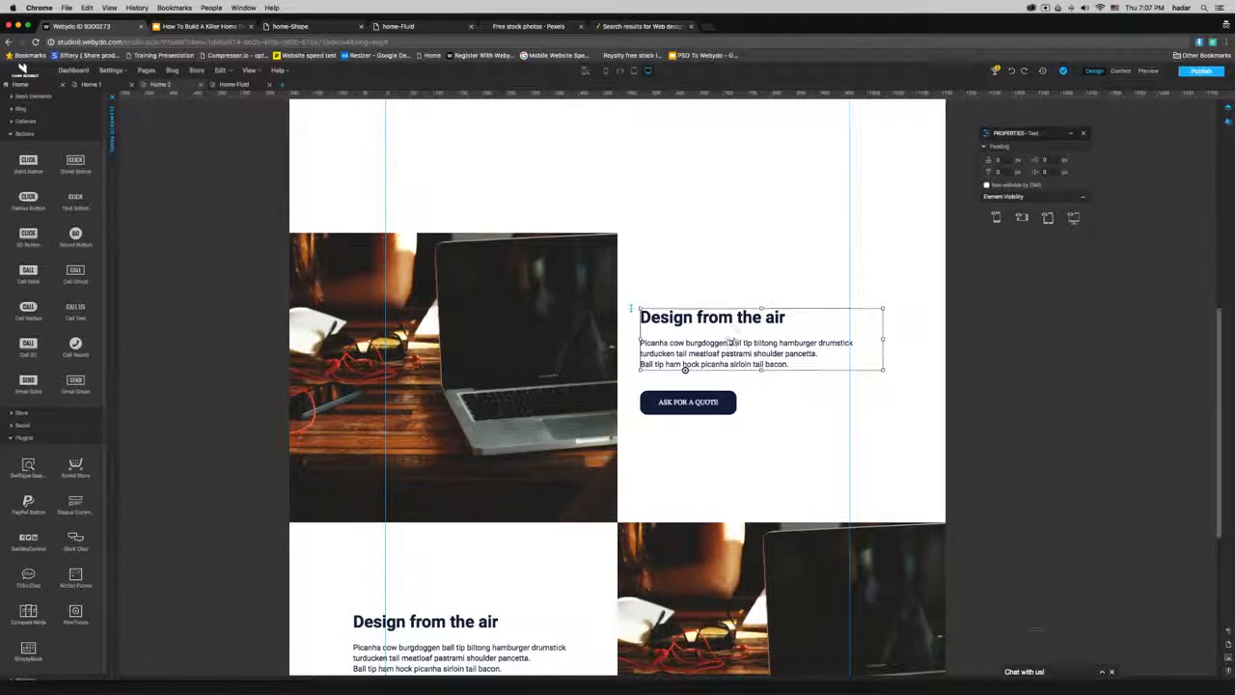
pyautogui.click(494, 298)
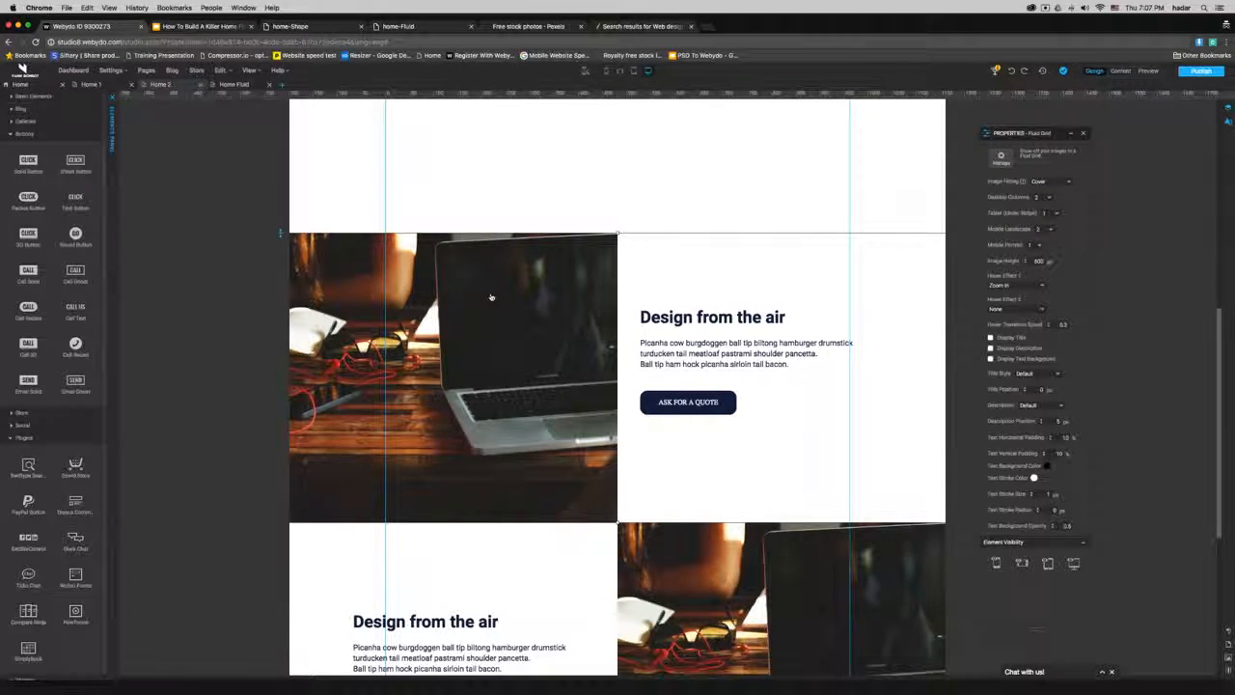
pyautogui.scroll(5, 491, 297)
pyautogui.click(474, 220)
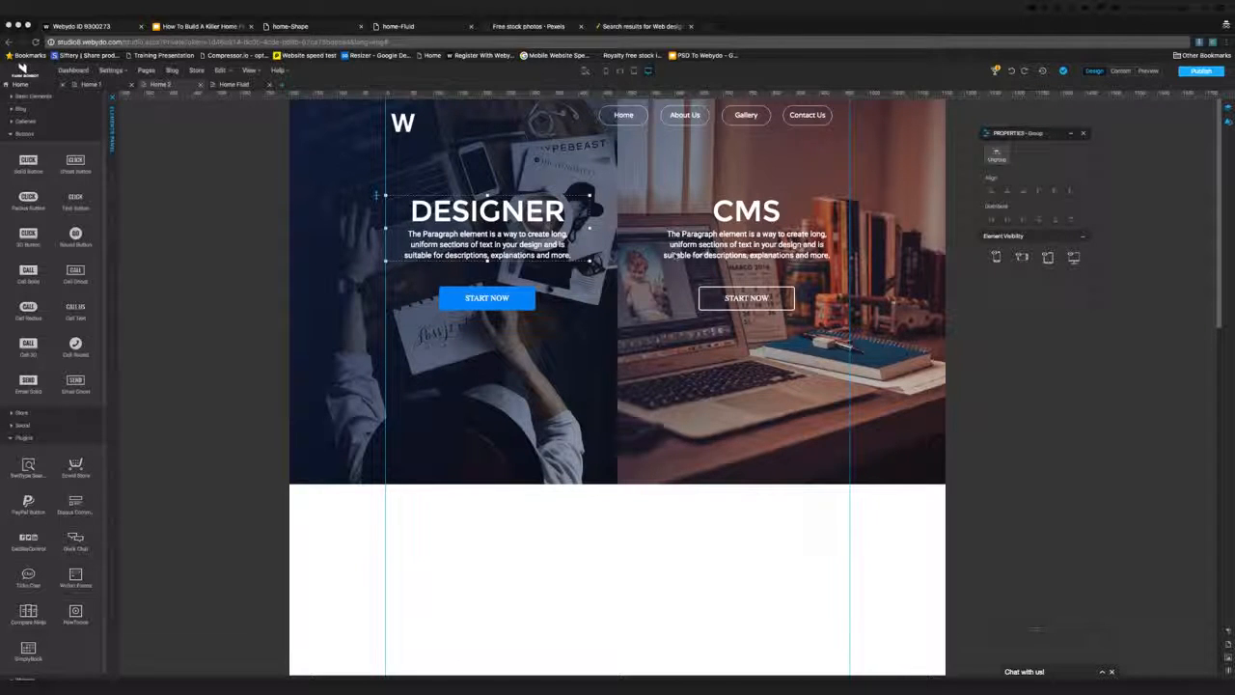
pyautogui.scroll(-1, 717, 340)
pyautogui.scroll(-5, 709, 343)
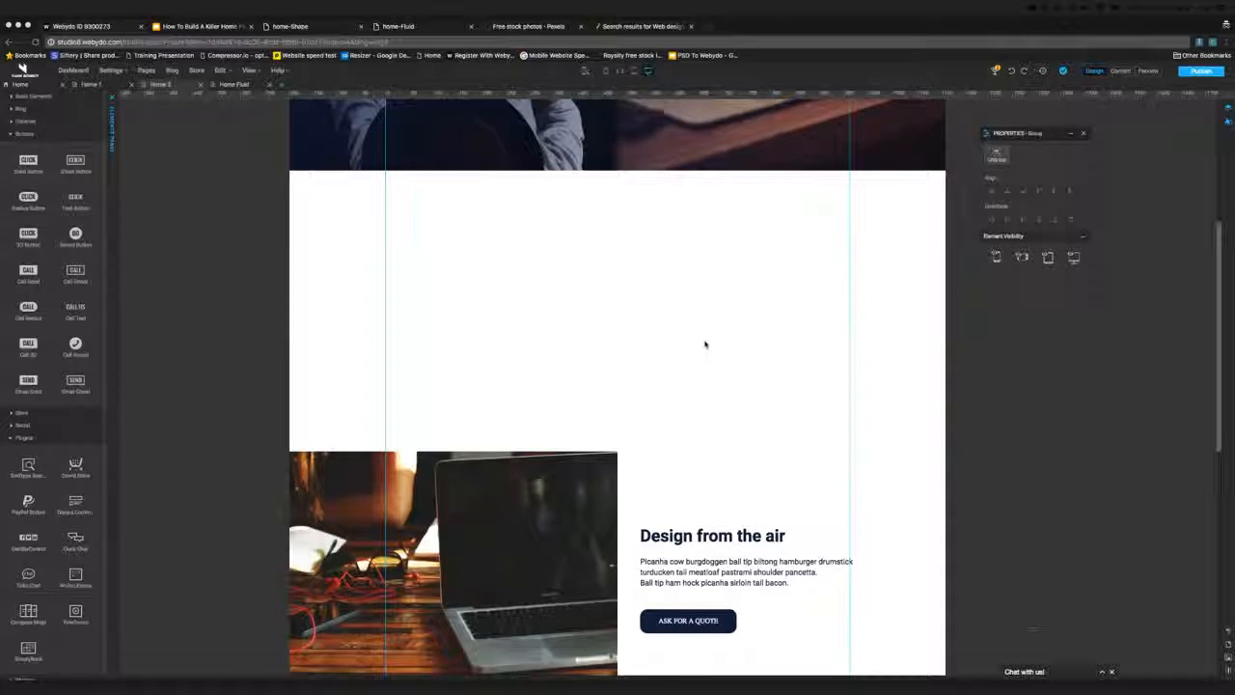
pyautogui.scroll(5, 705, 344)
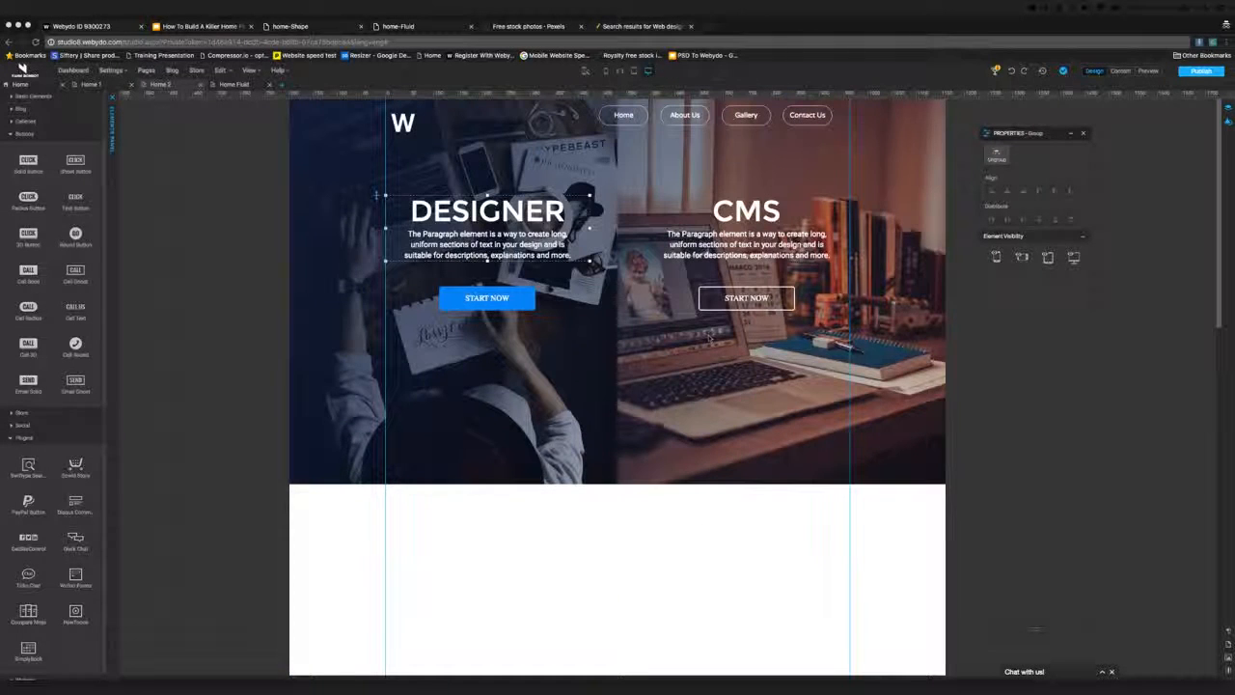
# Step: Switch to the Question Time slide of the presentation in Google Slides and open a new browser tab
pyautogui.click(222, 28)
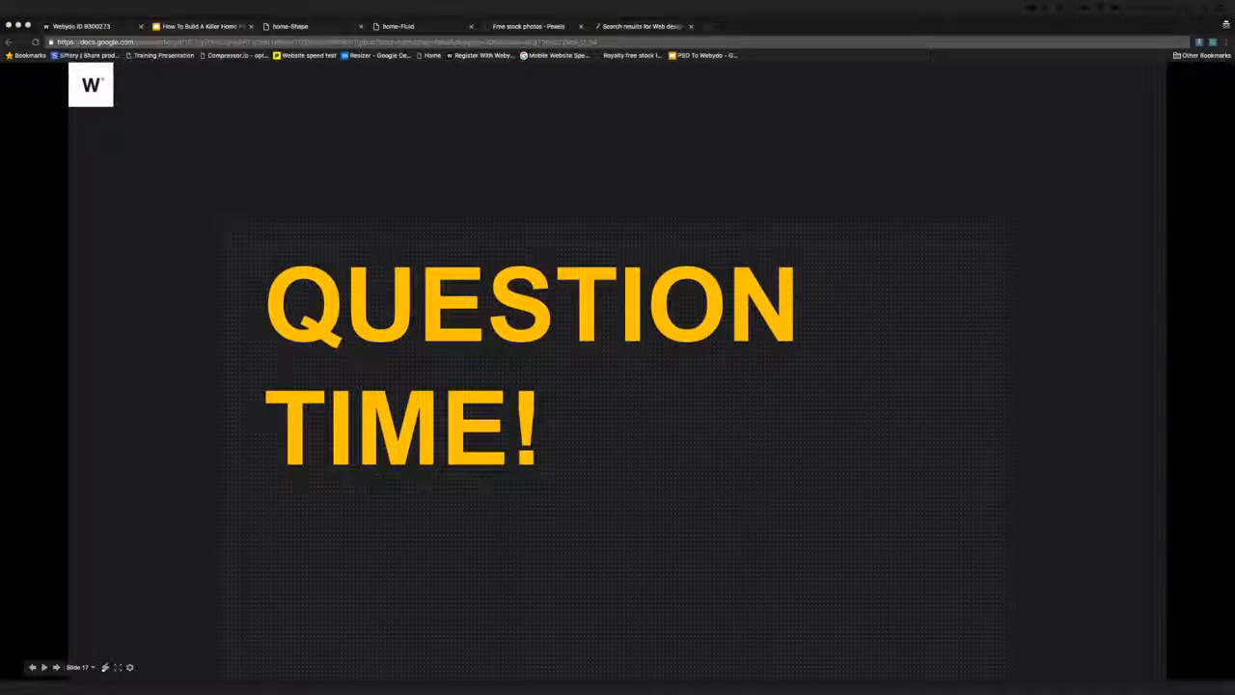
pyautogui.click(710, 29)
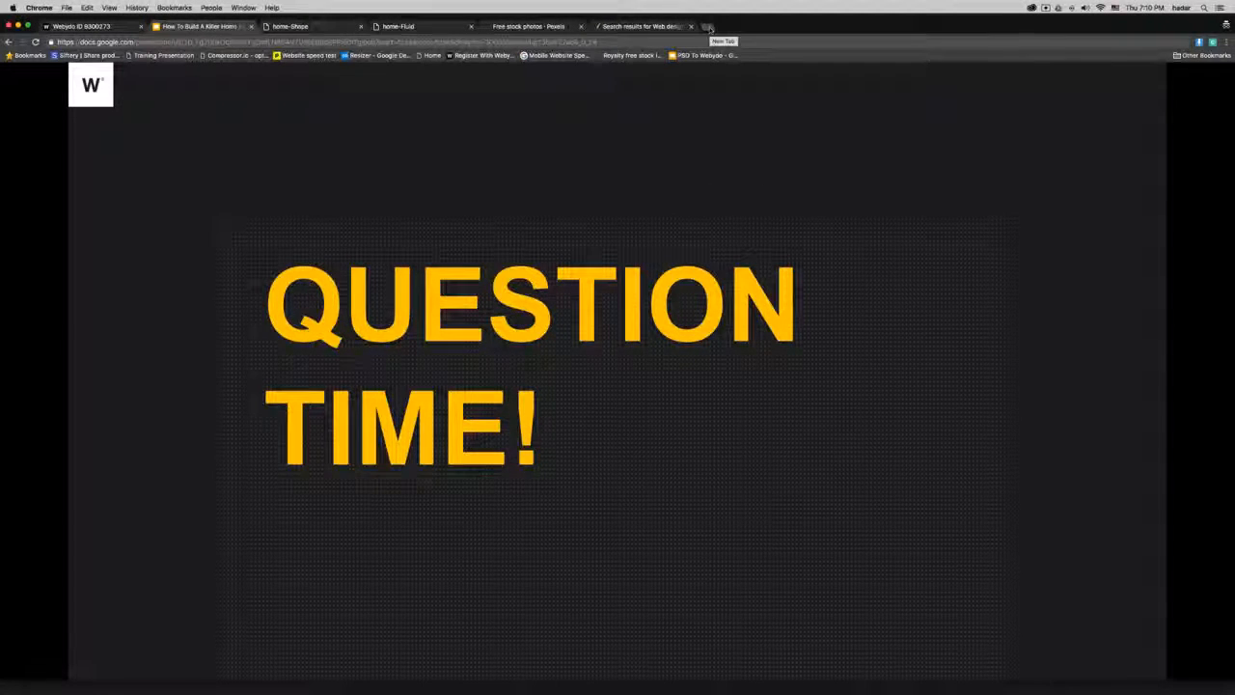